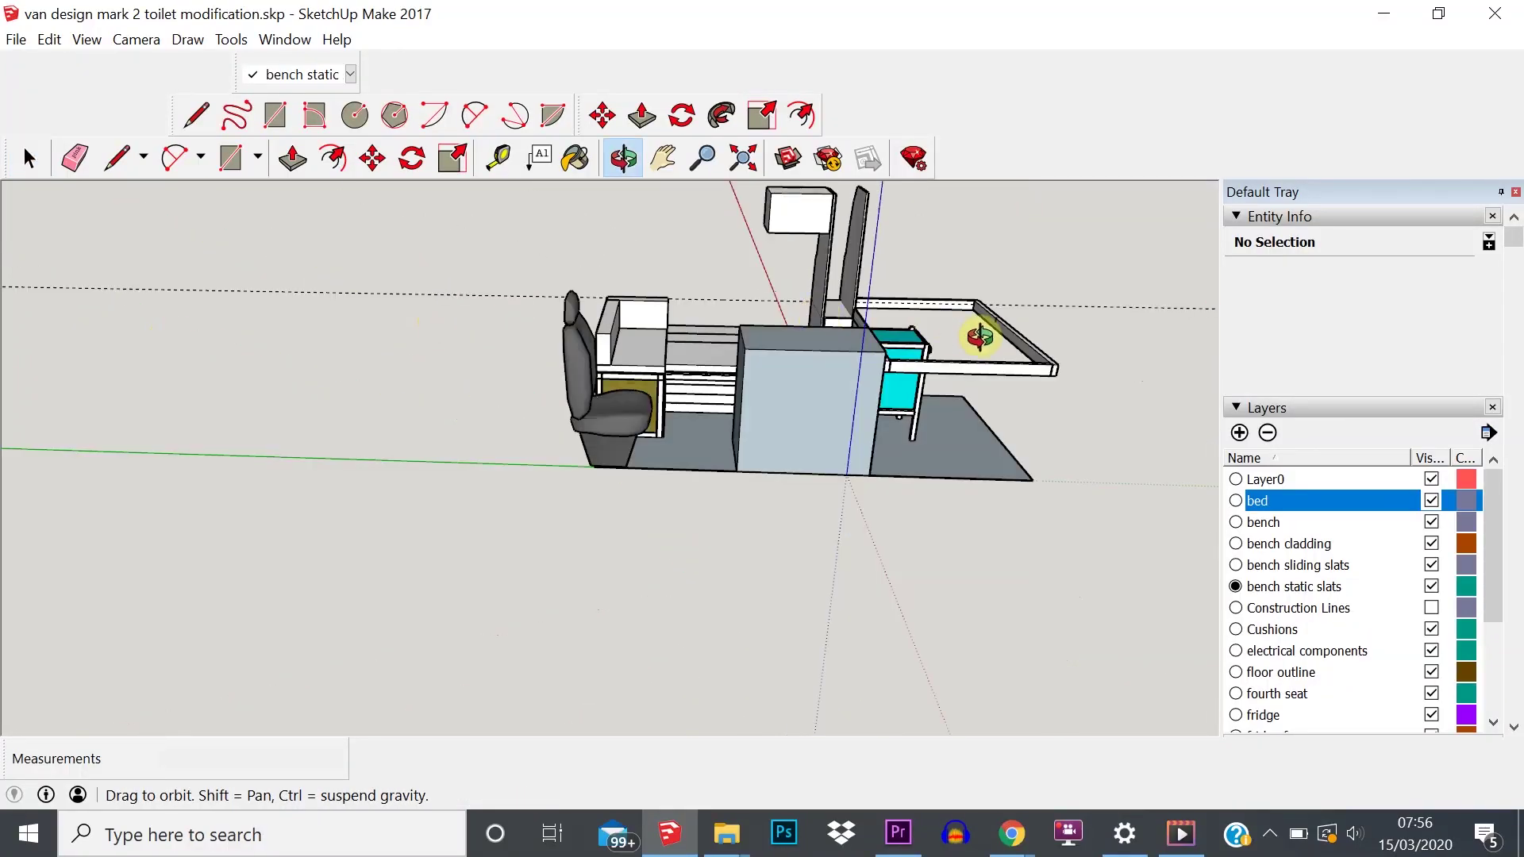
- Orbit and zoom the van model to a low side view of the bench
left_click_drag(874, 323, 711, 235)
key("space")
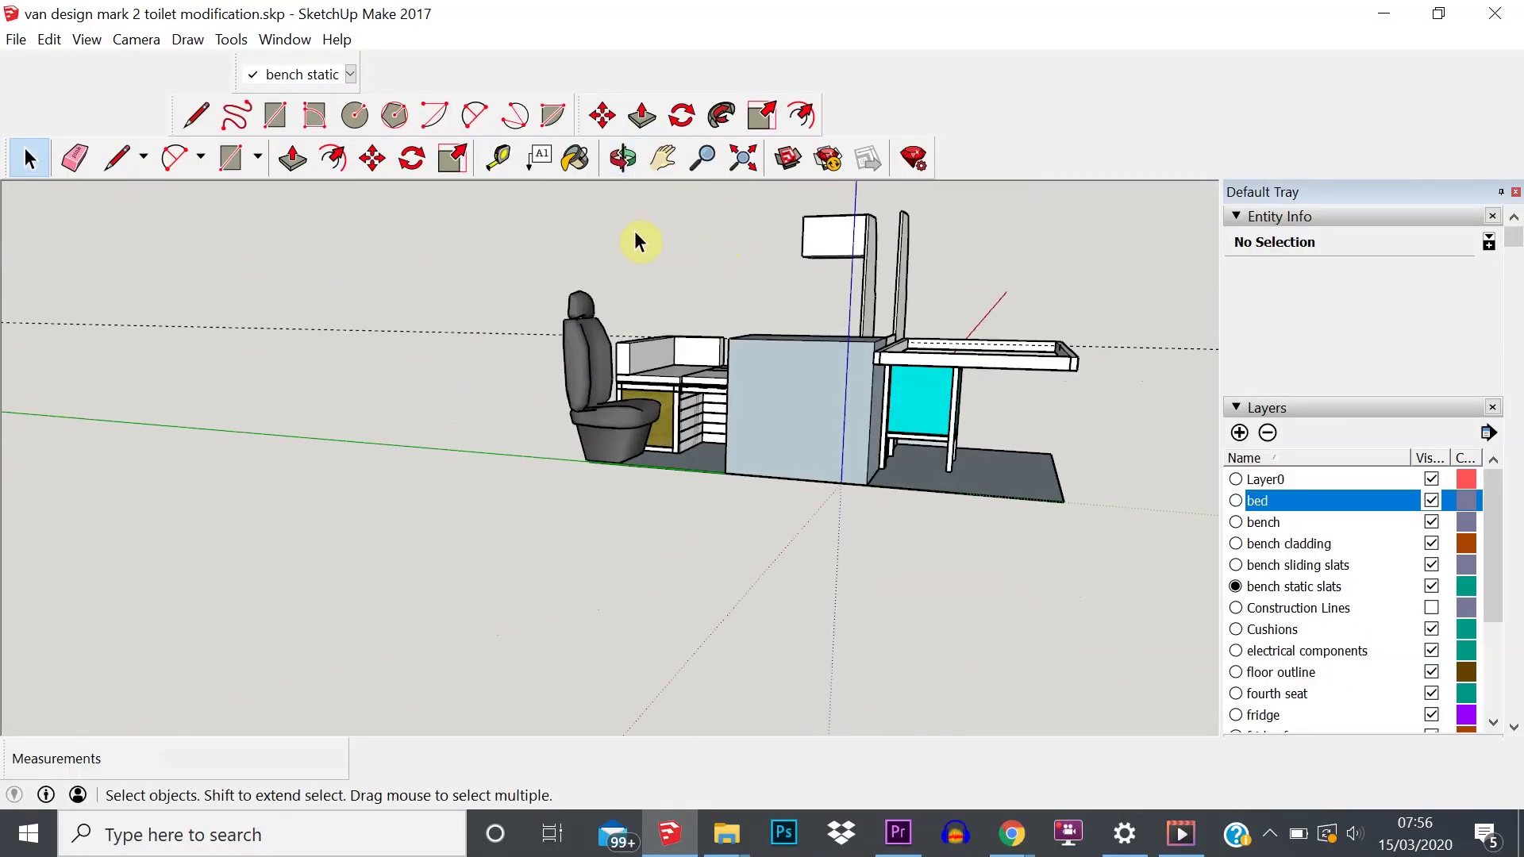
middle_click_drag(817, 400, 797, 348)
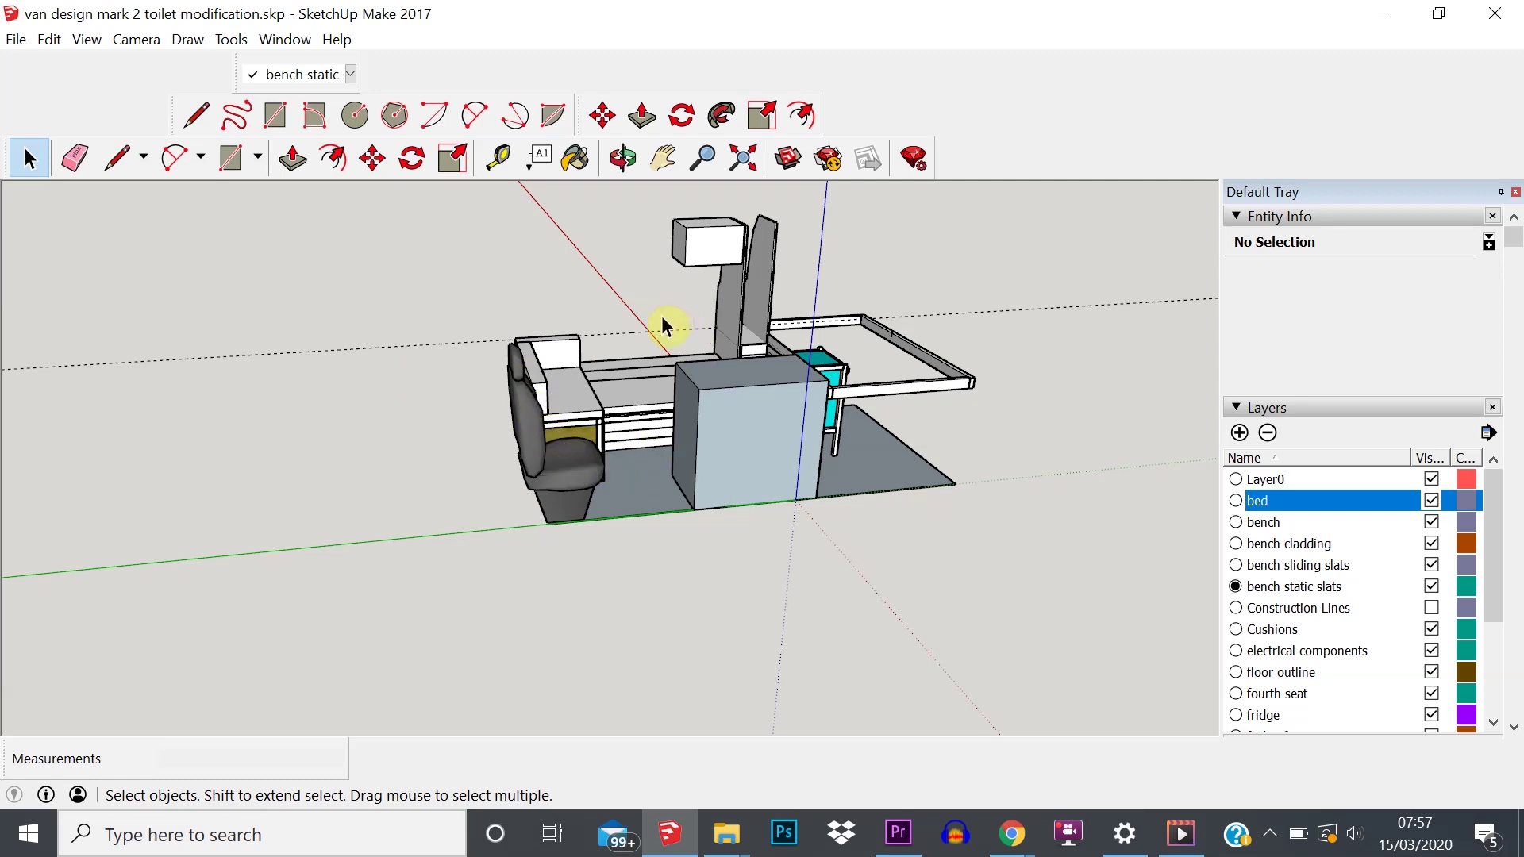
middle_click_drag(662, 317, 117, 301)
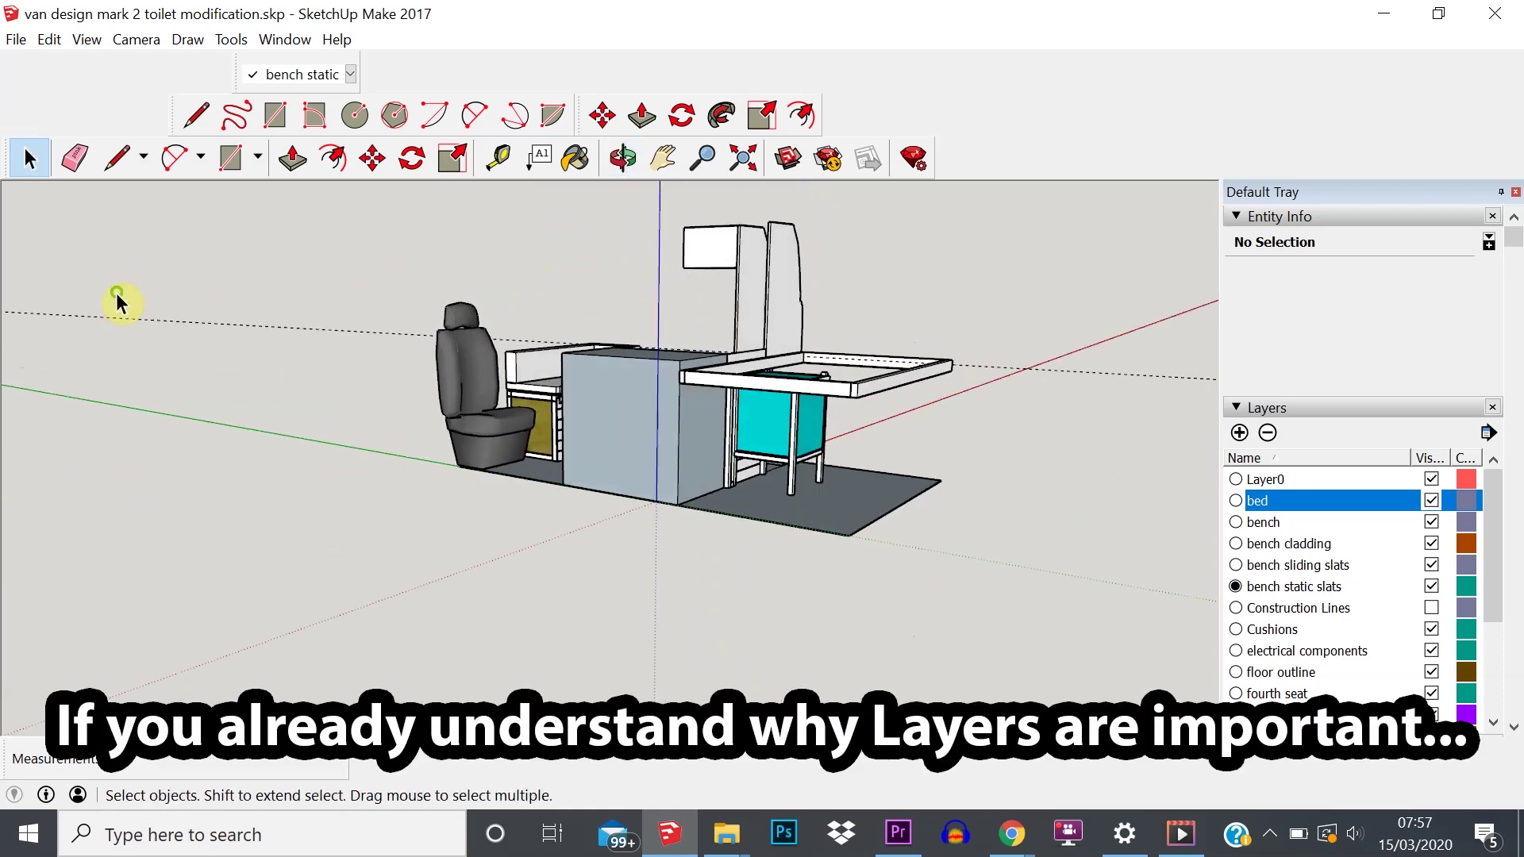
middle_click_drag(786, 353, 164, 373)
scroll(616, 527, "up", 5)
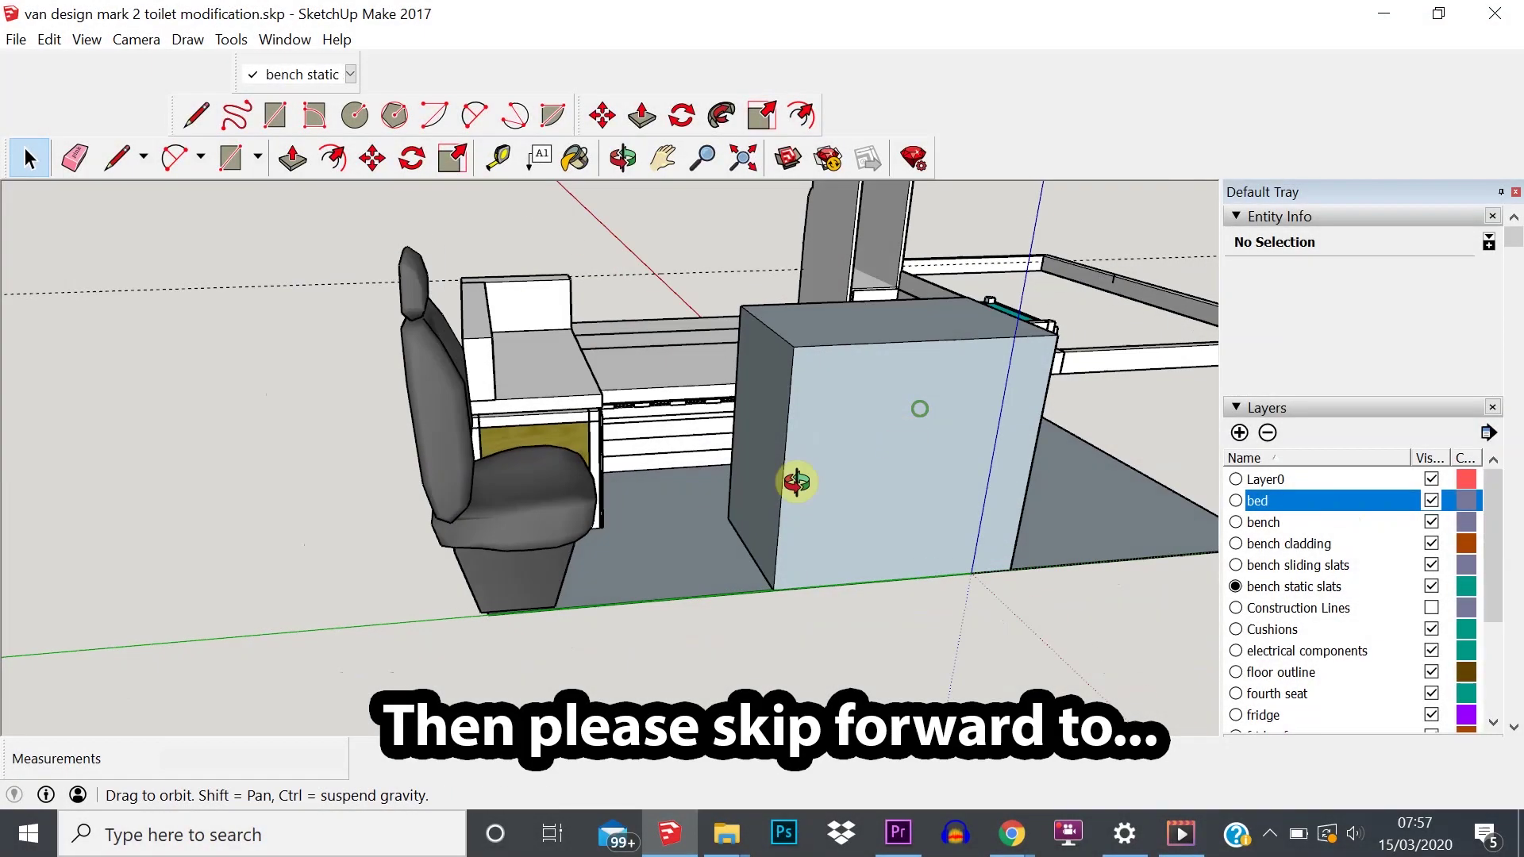
middle_click_drag(792, 479, 723, 428)
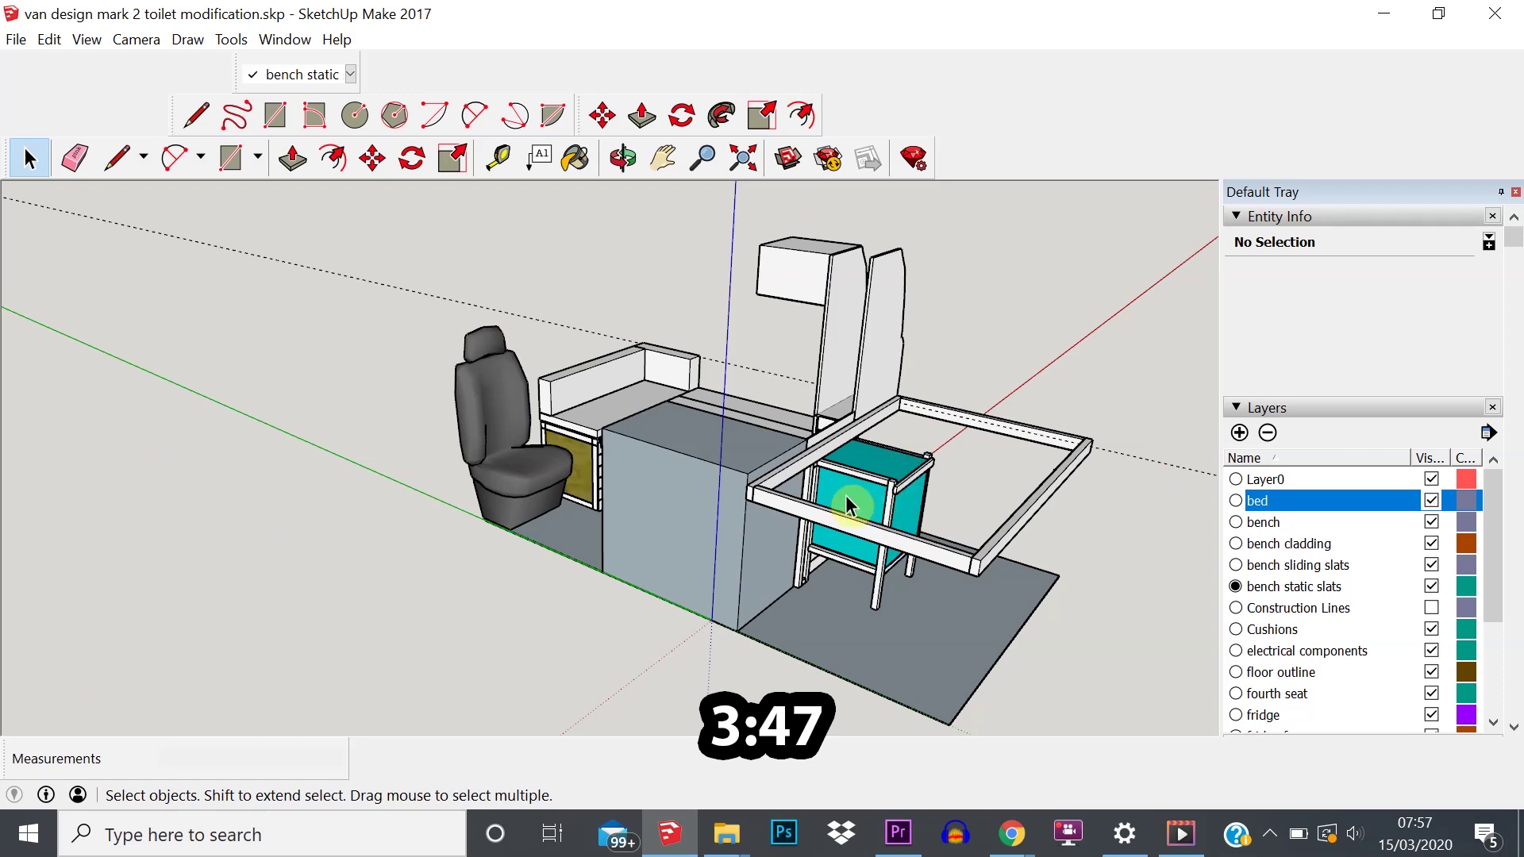
middle_click_drag(845, 495, 1087, 547)
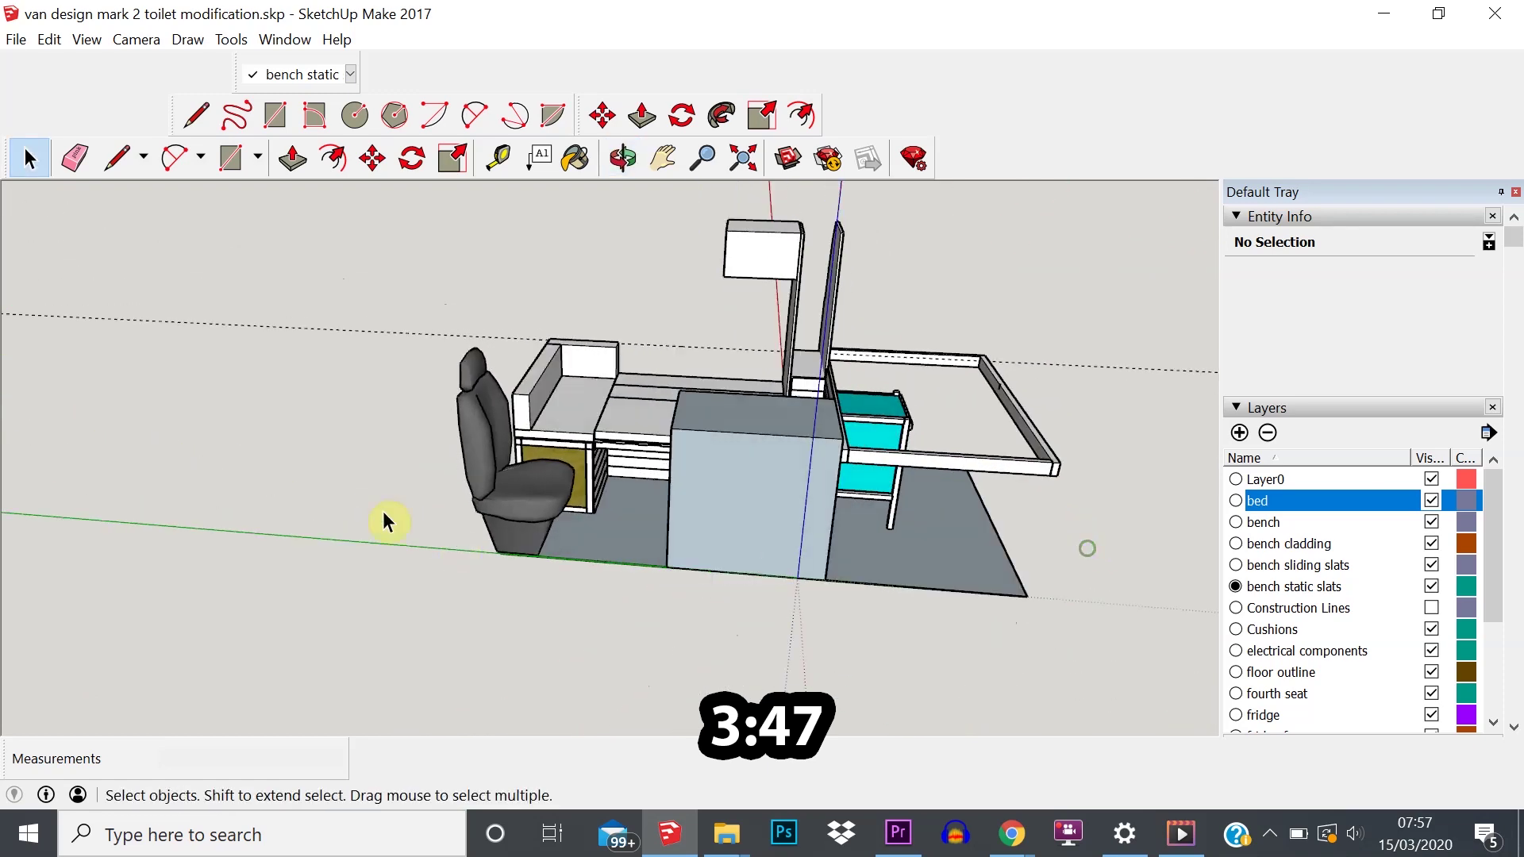
scroll(605, 486, "up", 5)
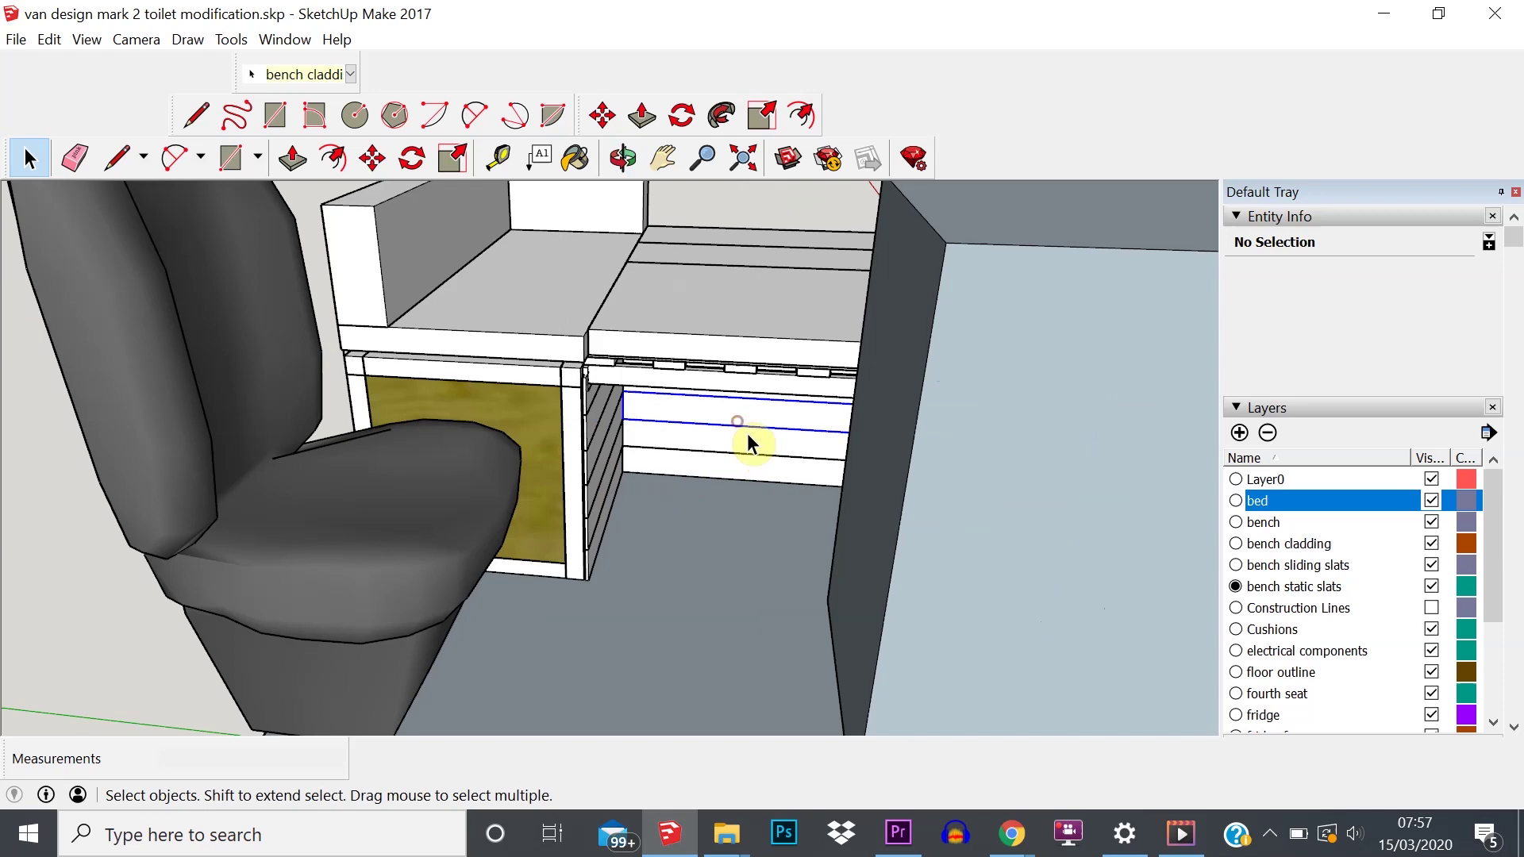
- Select the sliding bench cladding and get a close, raised view of the bench
left_click(750, 441)
left_click(735, 469)
middle_click_drag(873, 469, 579, 425)
scroll(579, 425, "down", 5)
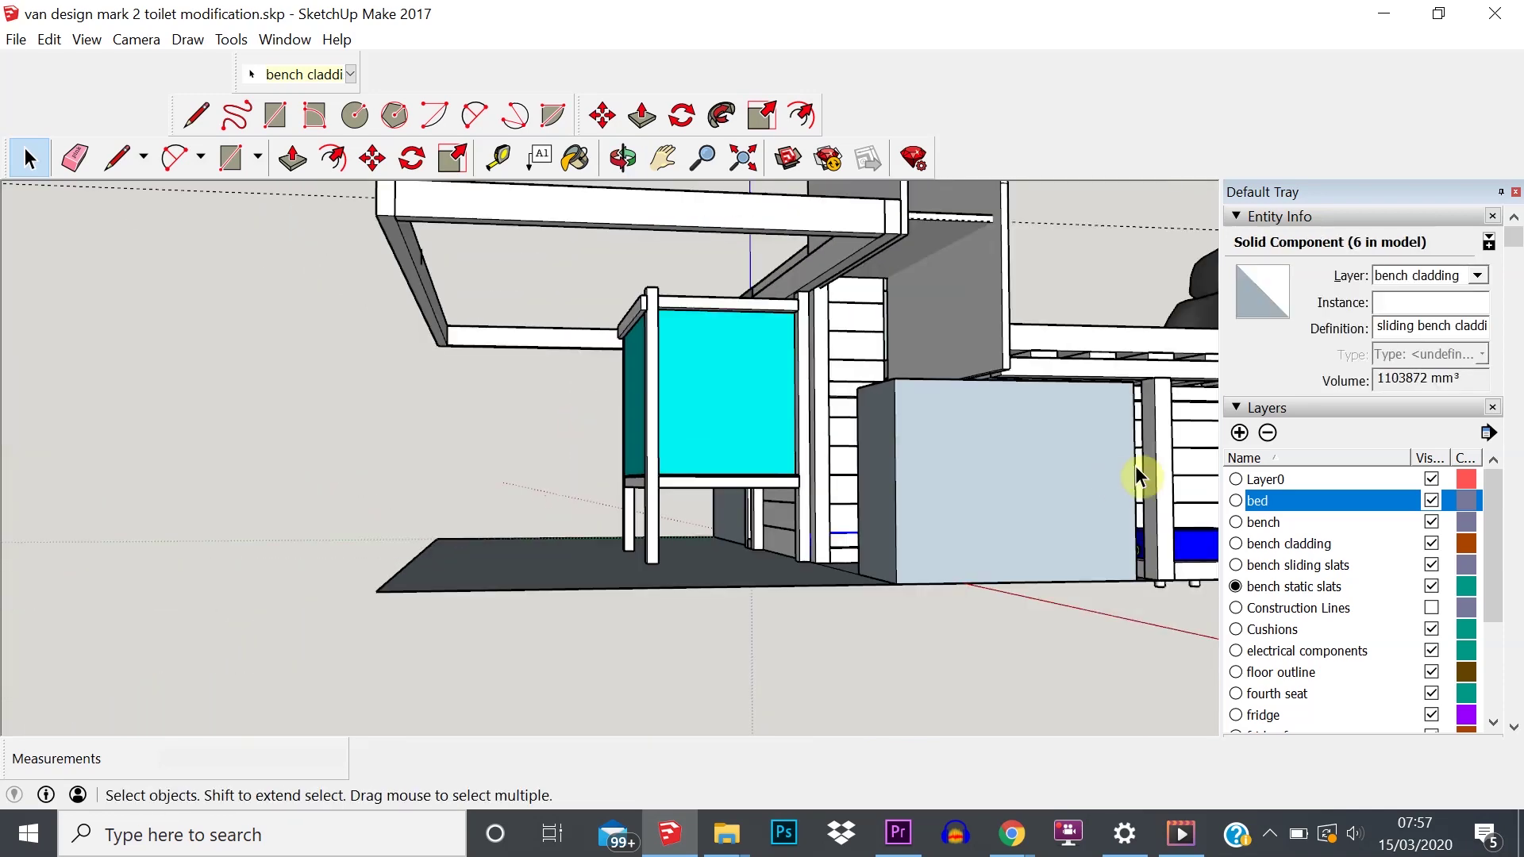
middle_click_drag(1137, 476, 942, 609)
scroll(814, 464, "down", 3)
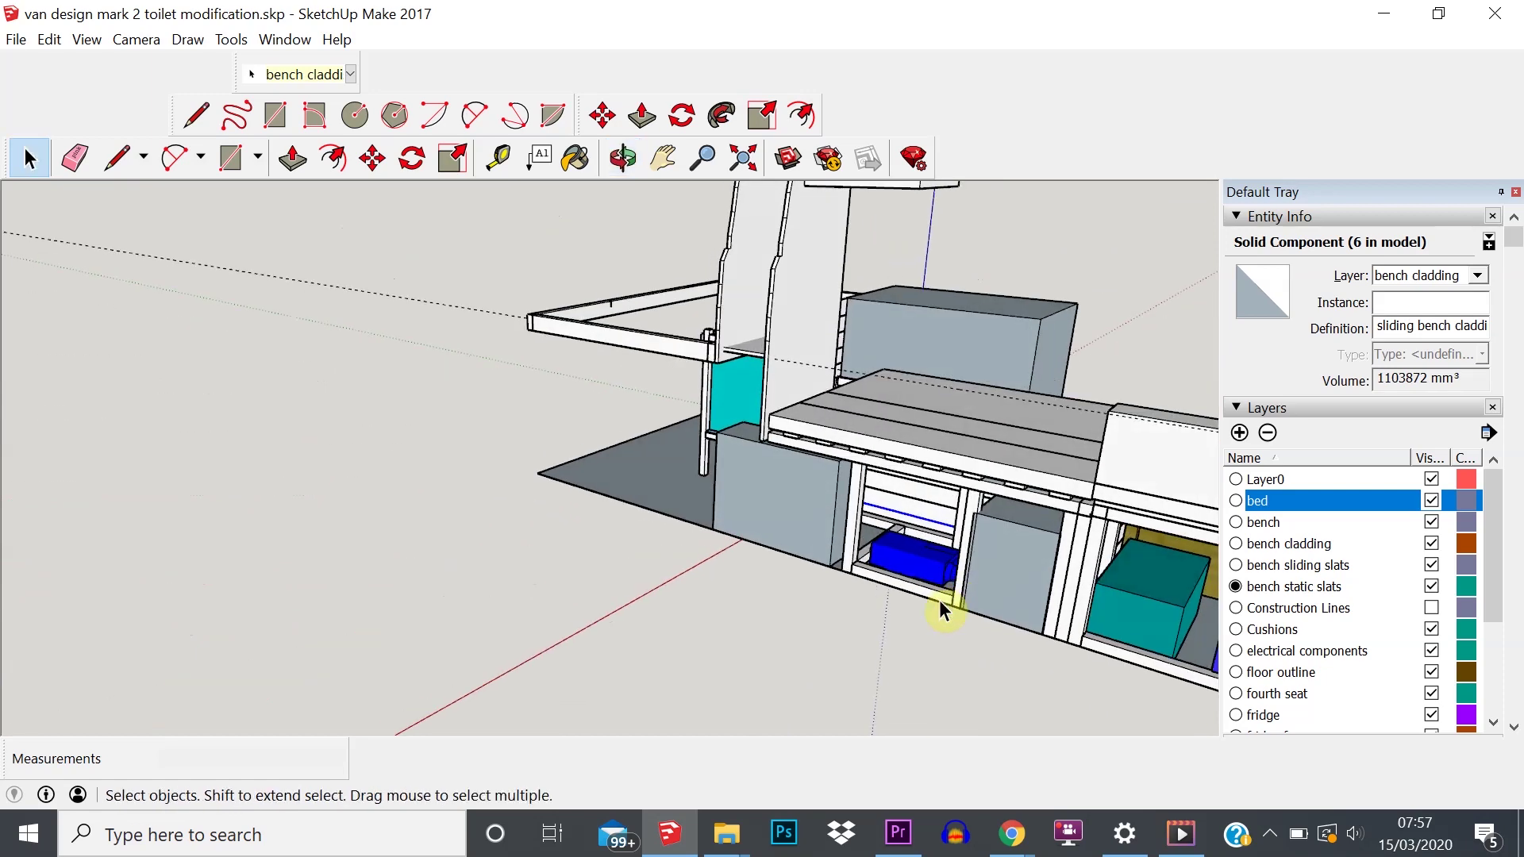
scroll(981, 548, "up", 2)
scroll(912, 552, "up", 2)
- Rotate the blue water & gas tank under the bench by 90°
left_click(913, 556)
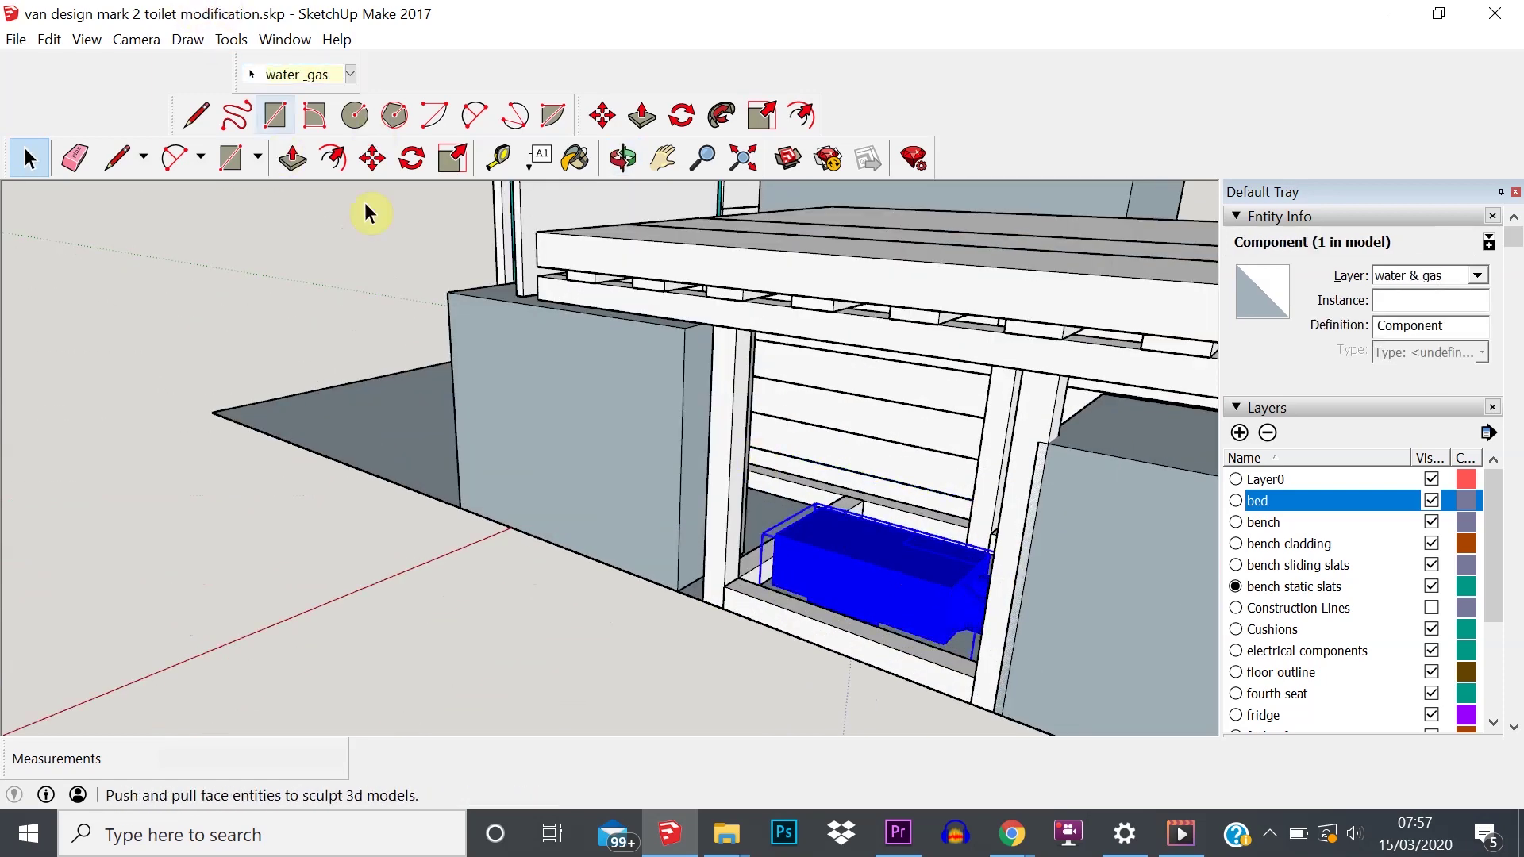
left_click(410, 158)
left_click_drag(881, 555, 937, 571)
left_click(958, 482)
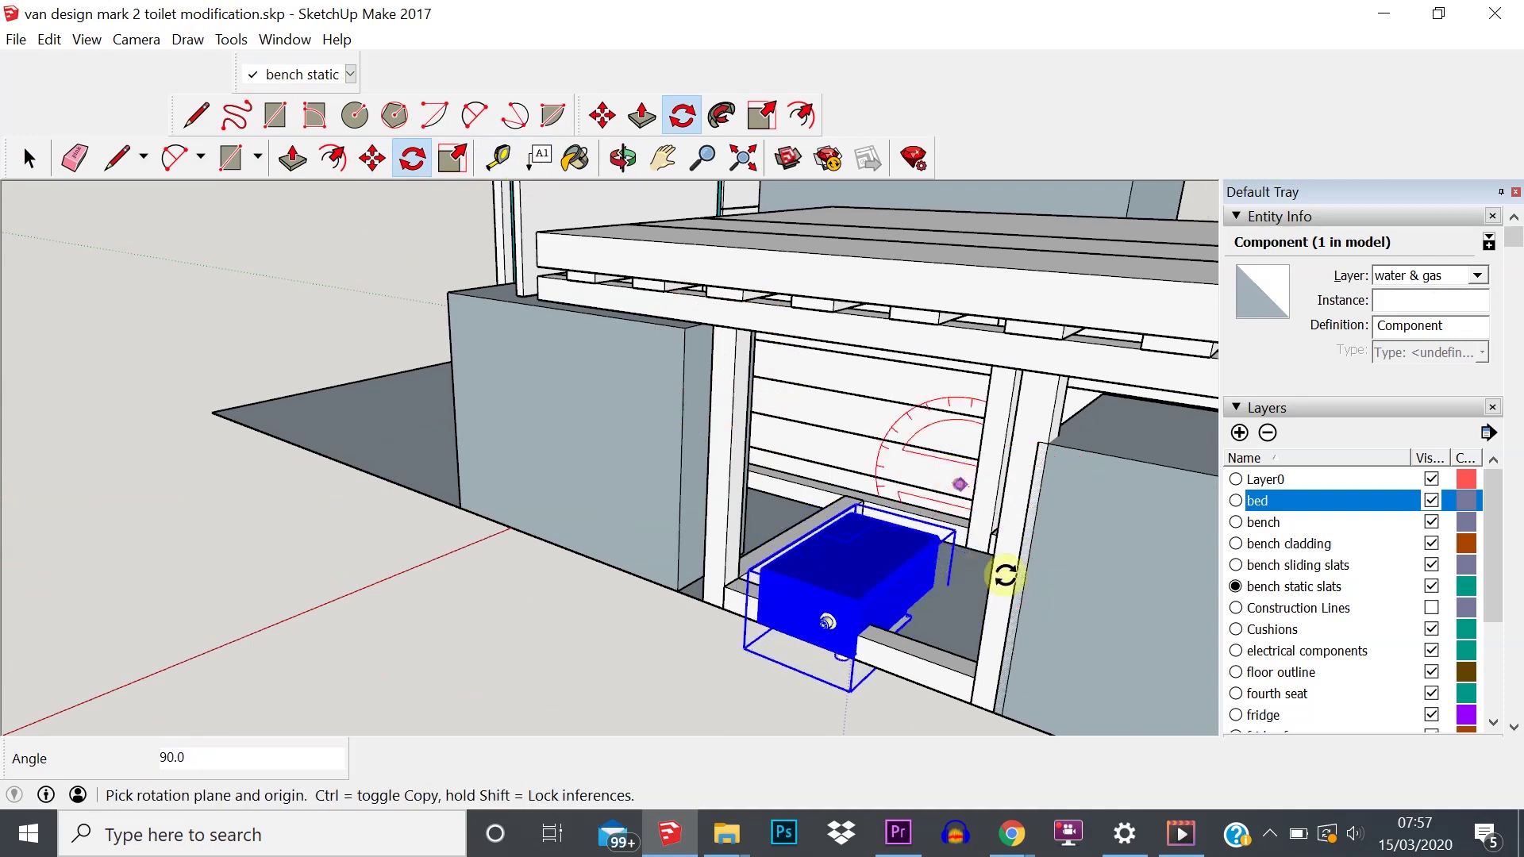
middle_click_drag(1003, 571, 983, 452)
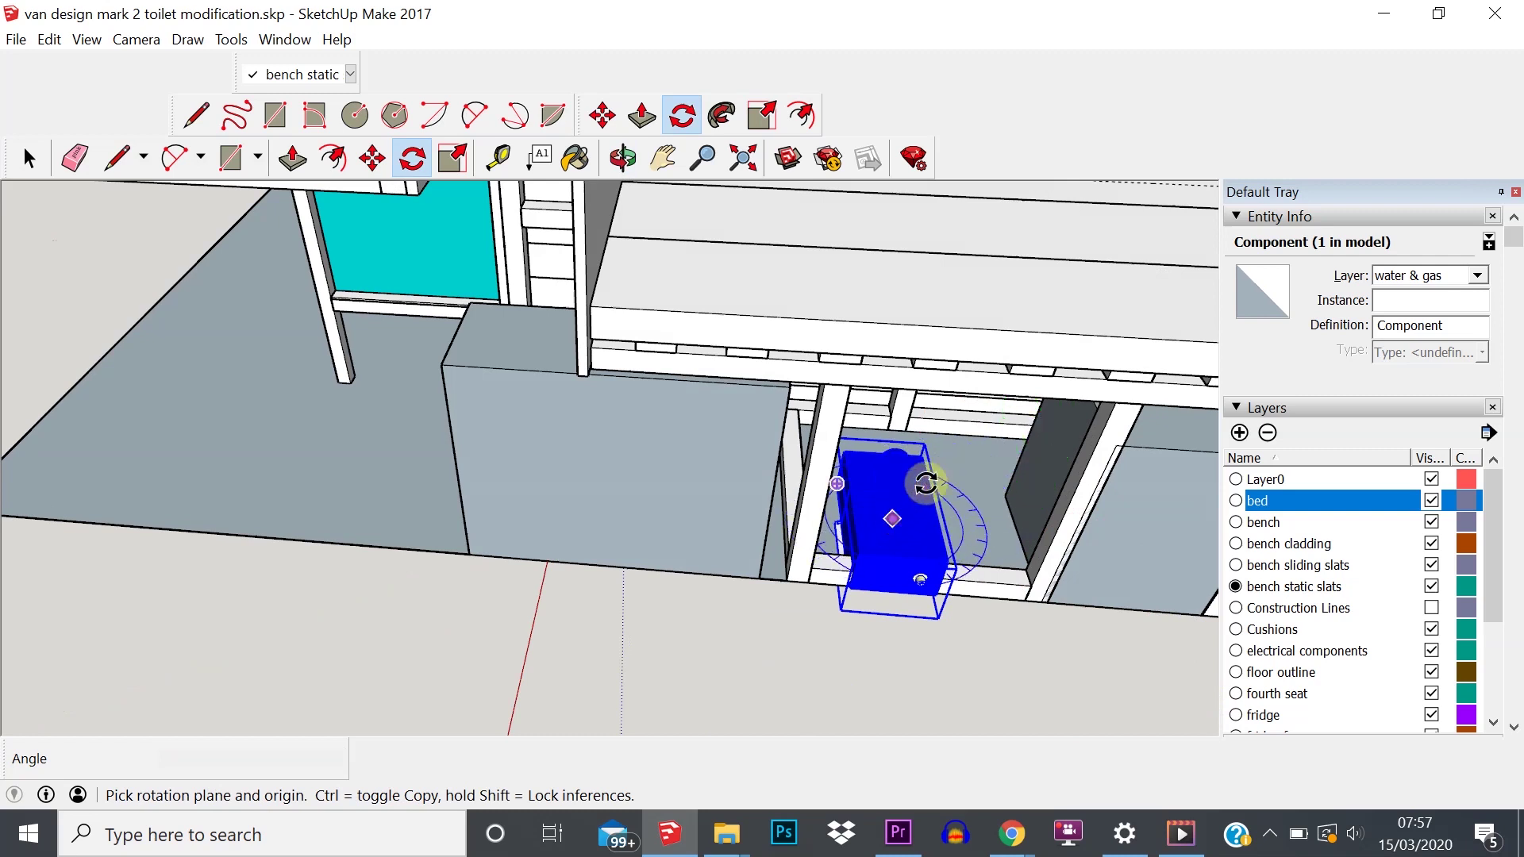
left_click(892, 518)
key("Escape")
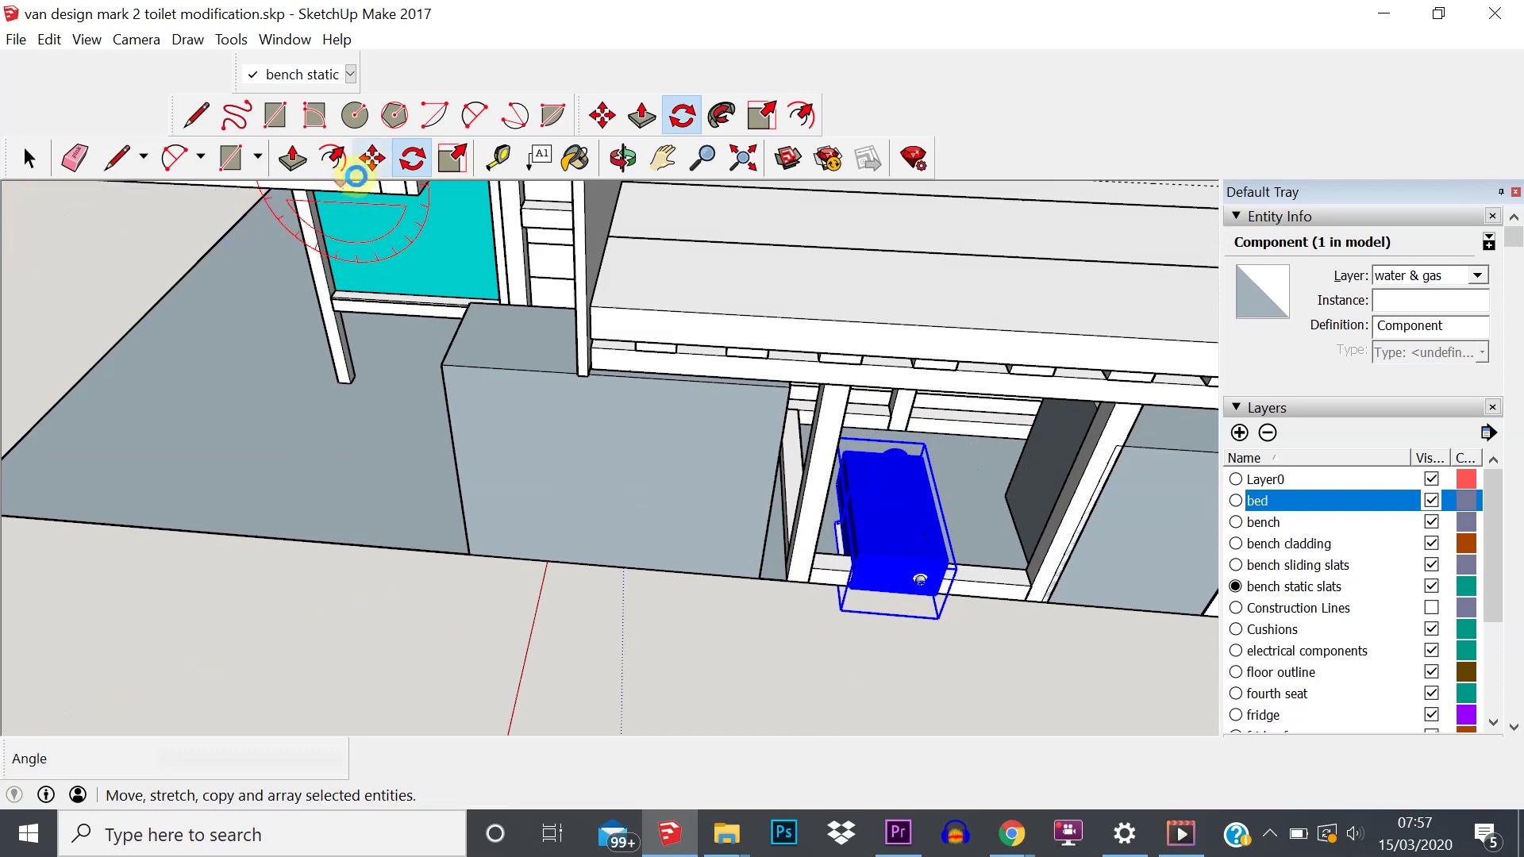
- Move the rotated tank further along into another compartment under the bench
left_click(372, 158)
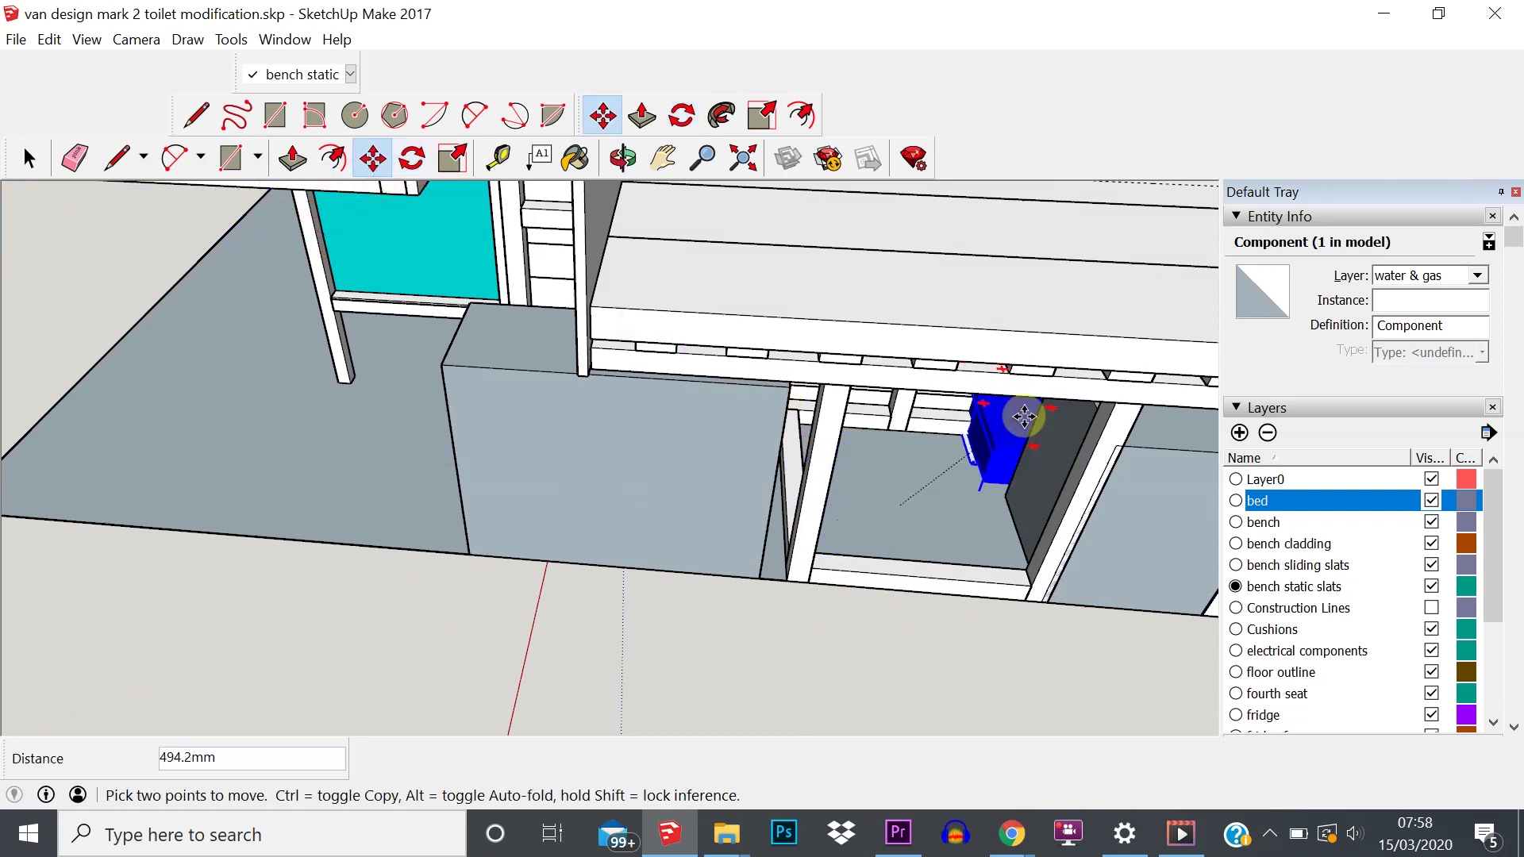
left_click(1024, 426)
middle_click_drag(891, 466, 1108, 299)
scroll(969, 340, "up", 5)
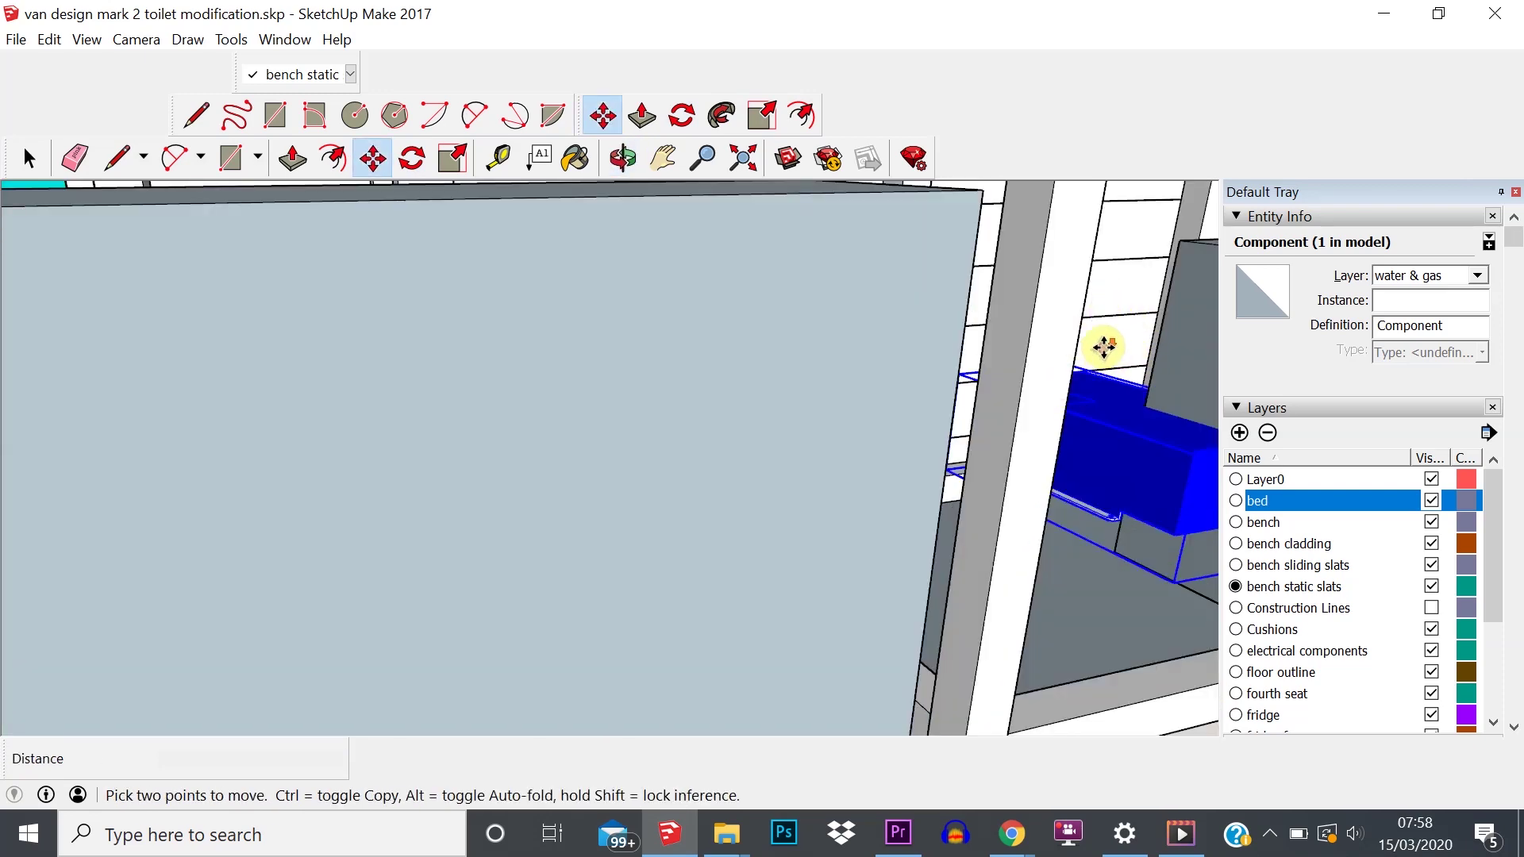
scroll(1123, 345, "down", 8)
scroll(1117, 376, "up", 2)
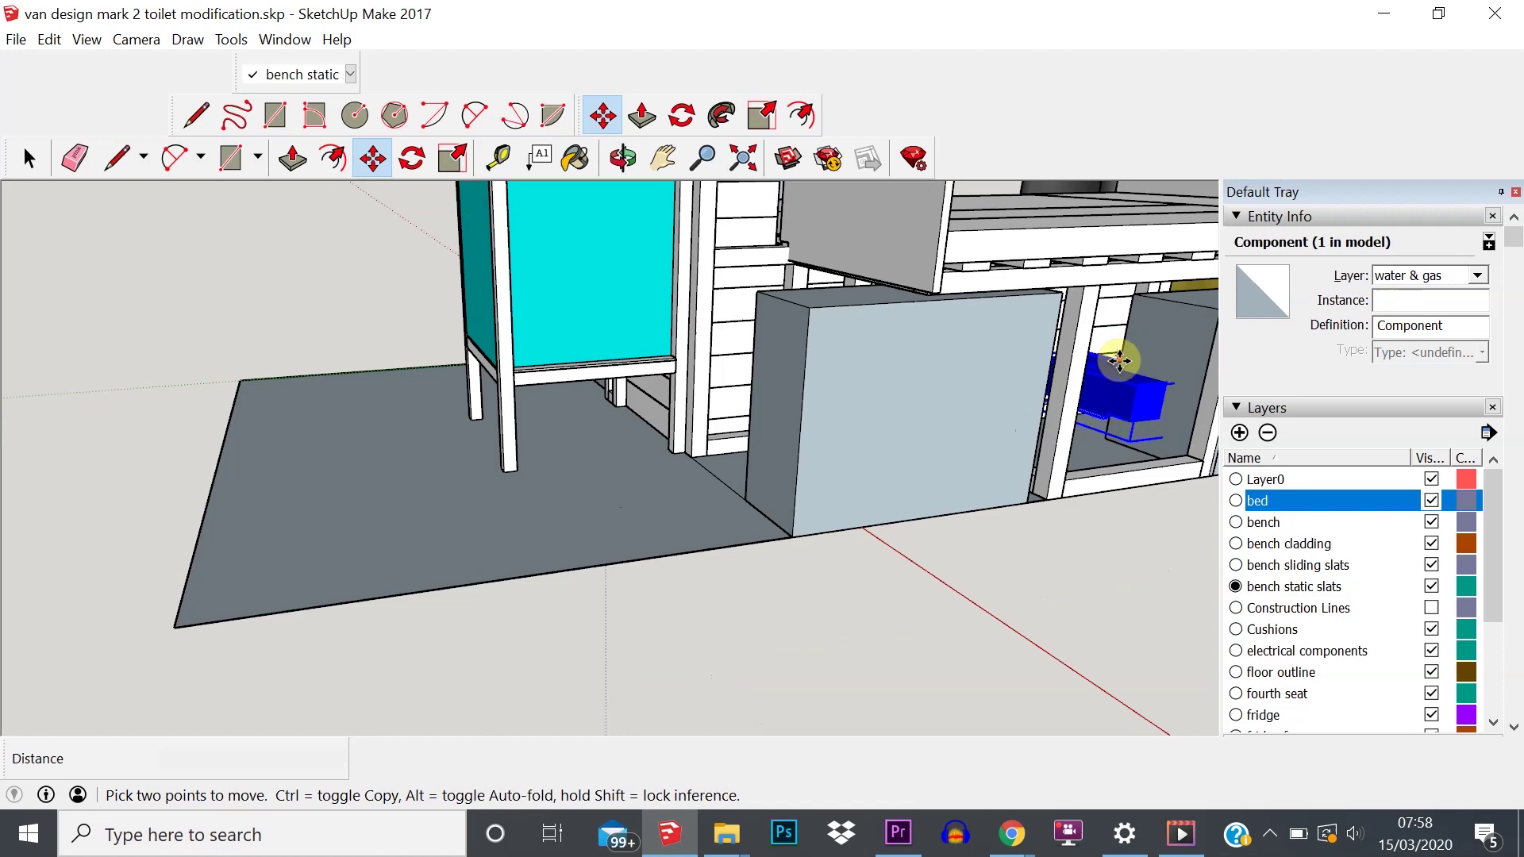
- Orbit and zoom to a wider view of the van's bench, cabinet and seat
middle_click_drag(953, 193, 1021, 333)
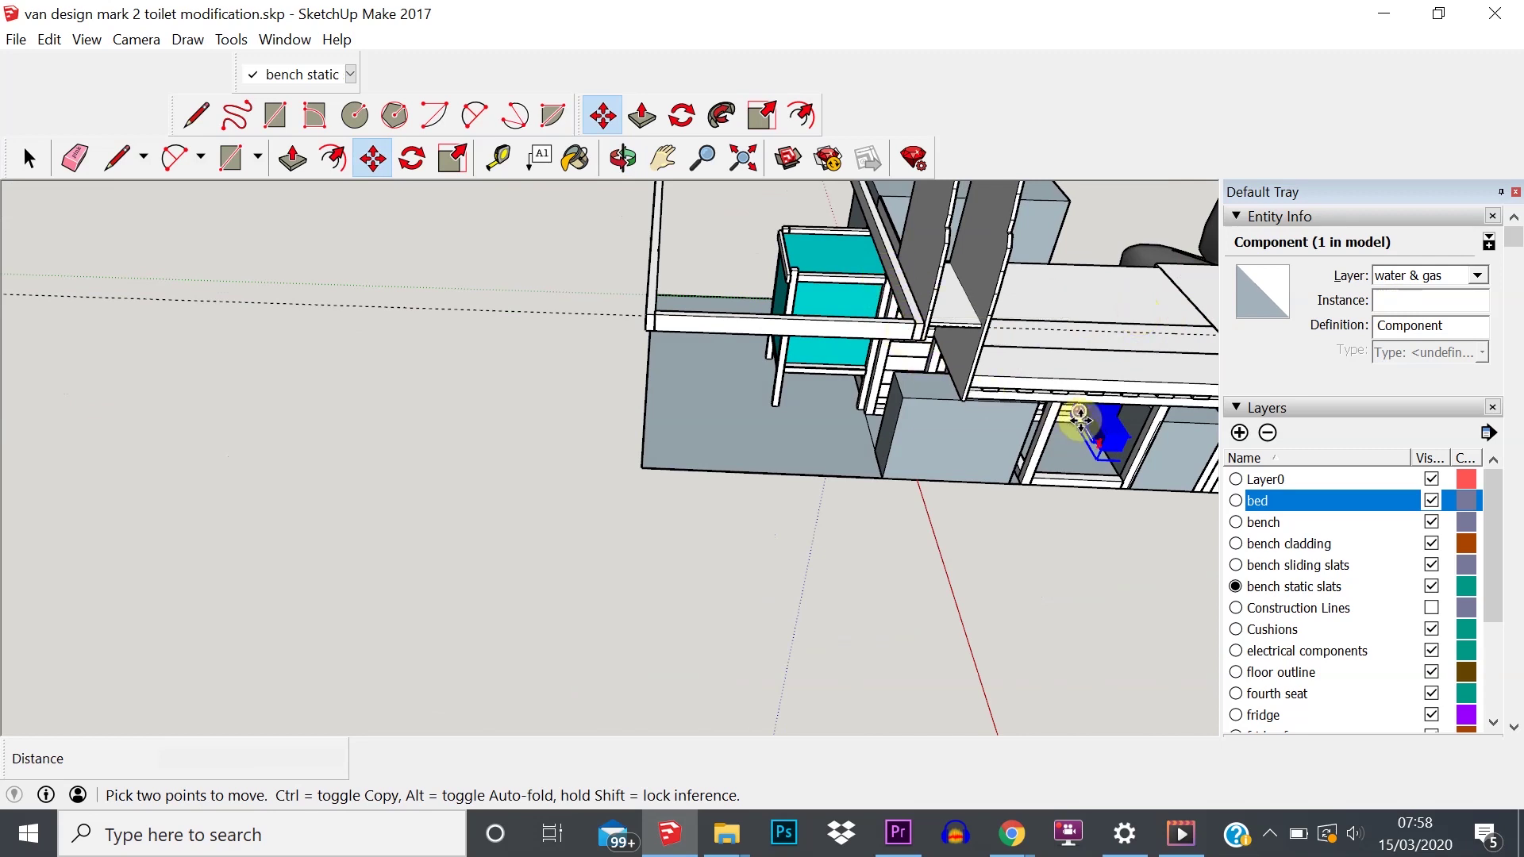
scroll(1035, 375, "down", 6)
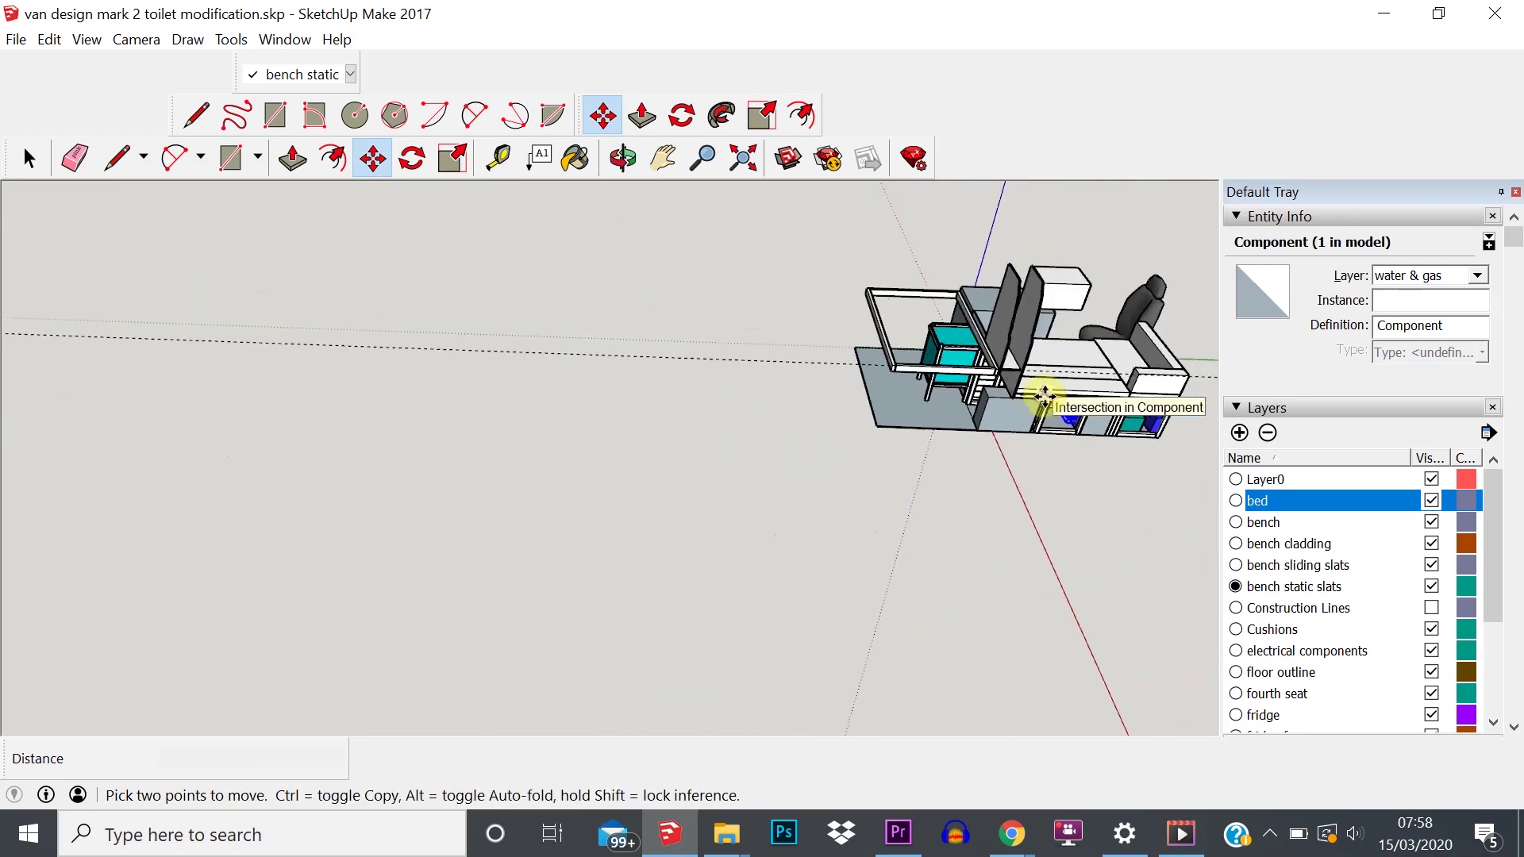
middle_click_drag(911, 326, 528, 204)
scroll(555, 212, "up", 3)
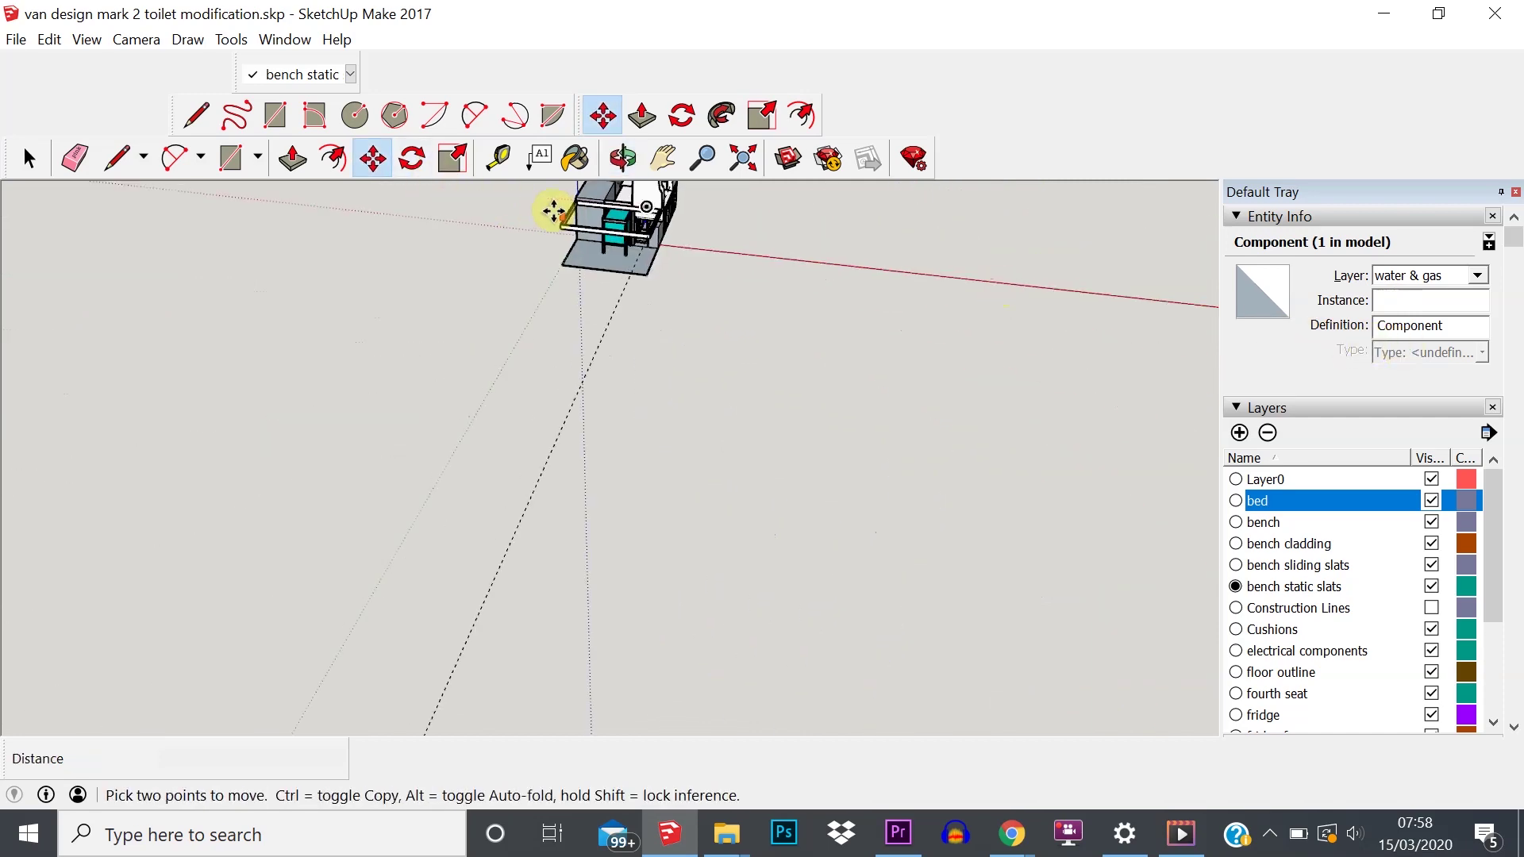
middle_click_drag(639, 237, 556, 317)
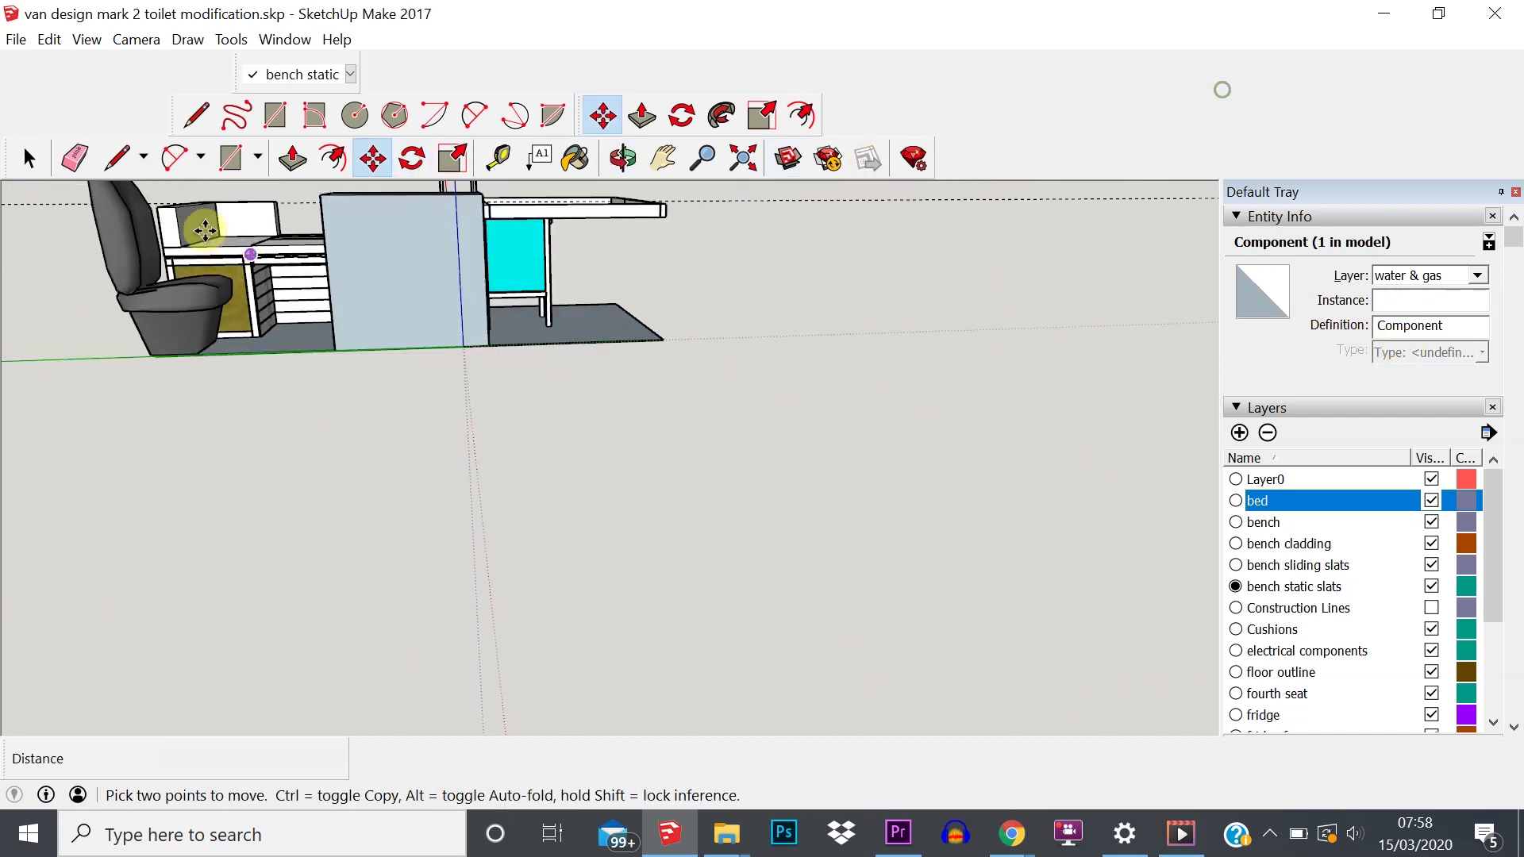
scroll(479, 383, "up", 4)
middle_click_drag(479, 383, 508, 397)
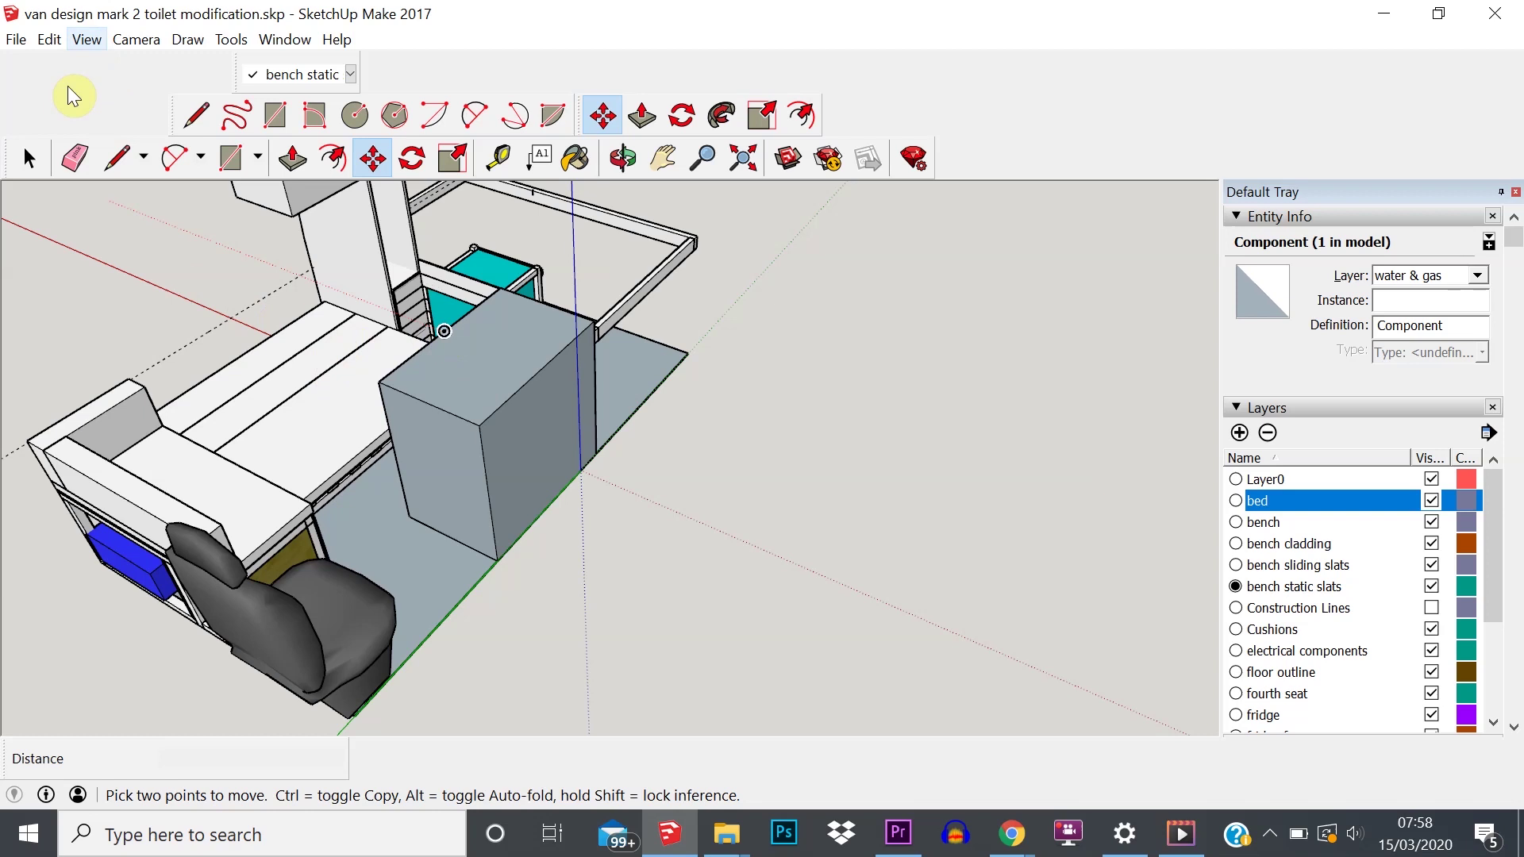
- Hide the bed-top cushion component and the remaining cushion group to reveal the slats
left_click(28, 157)
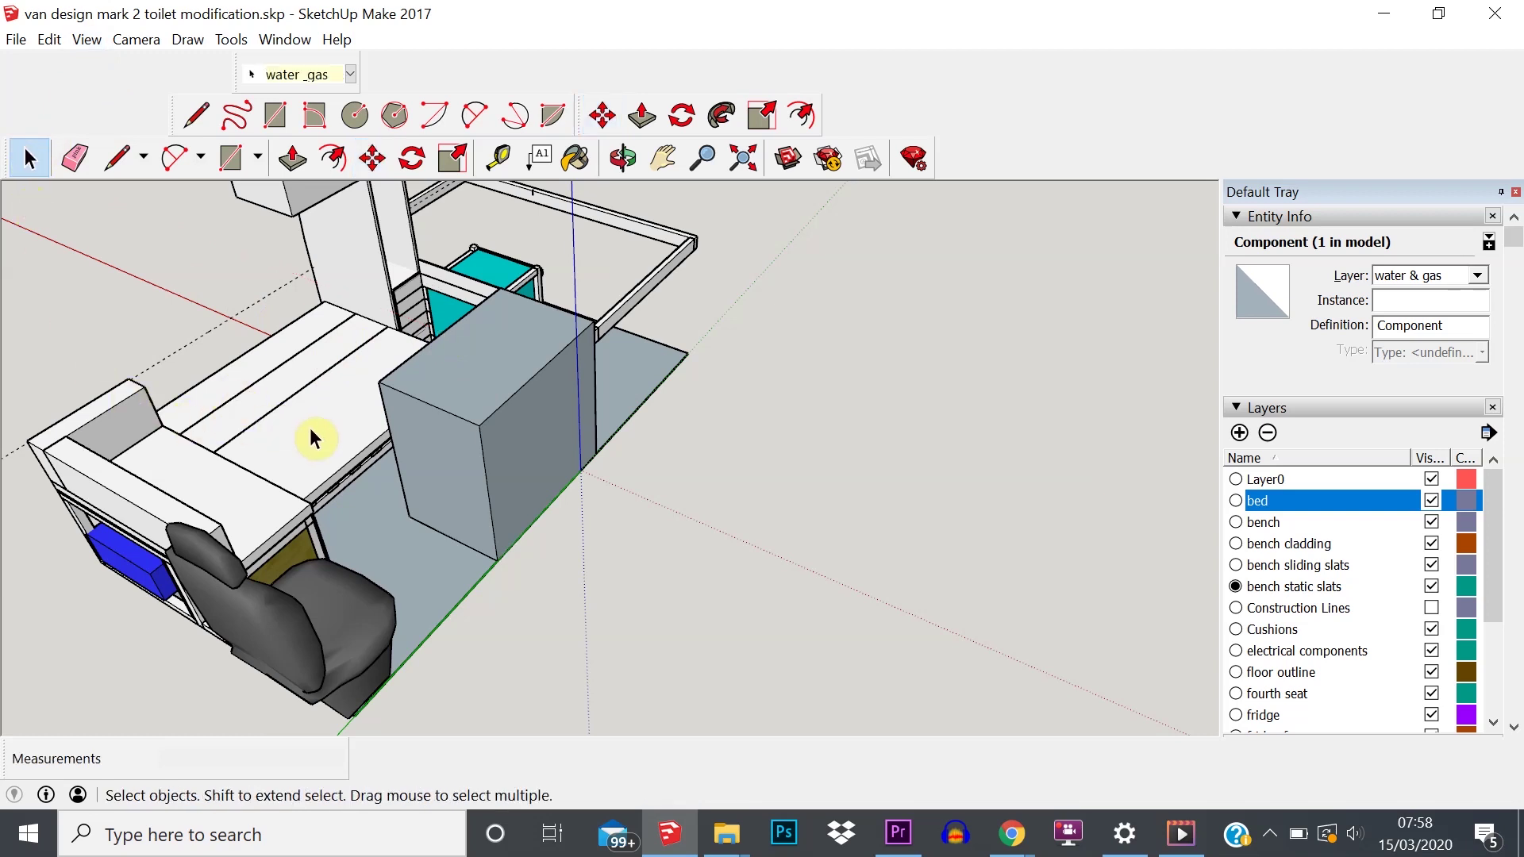
left_click(240, 430)
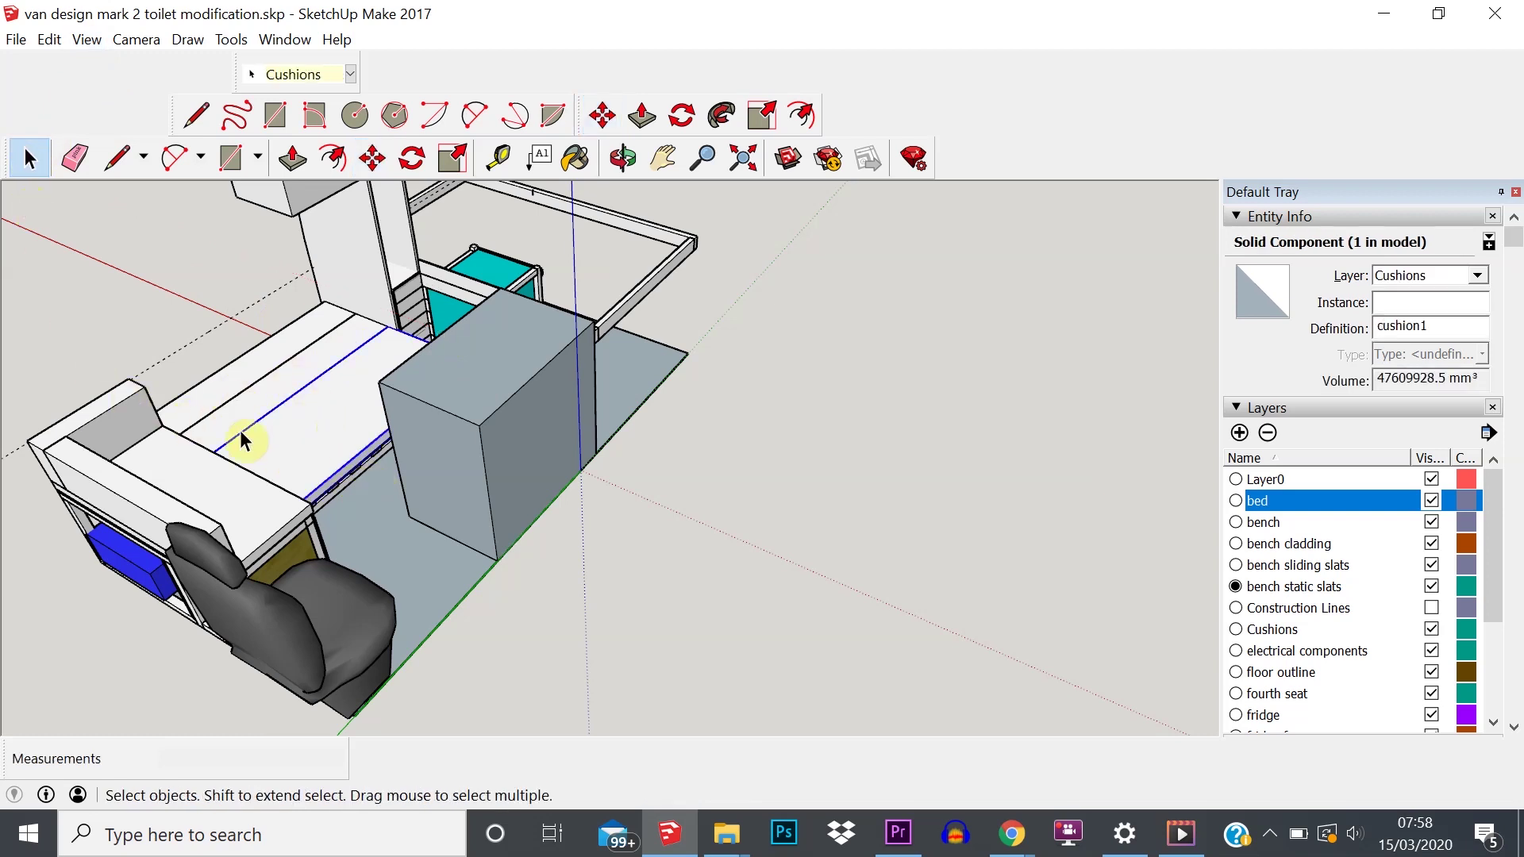
left_click(294, 451)
left_click(285, 446)
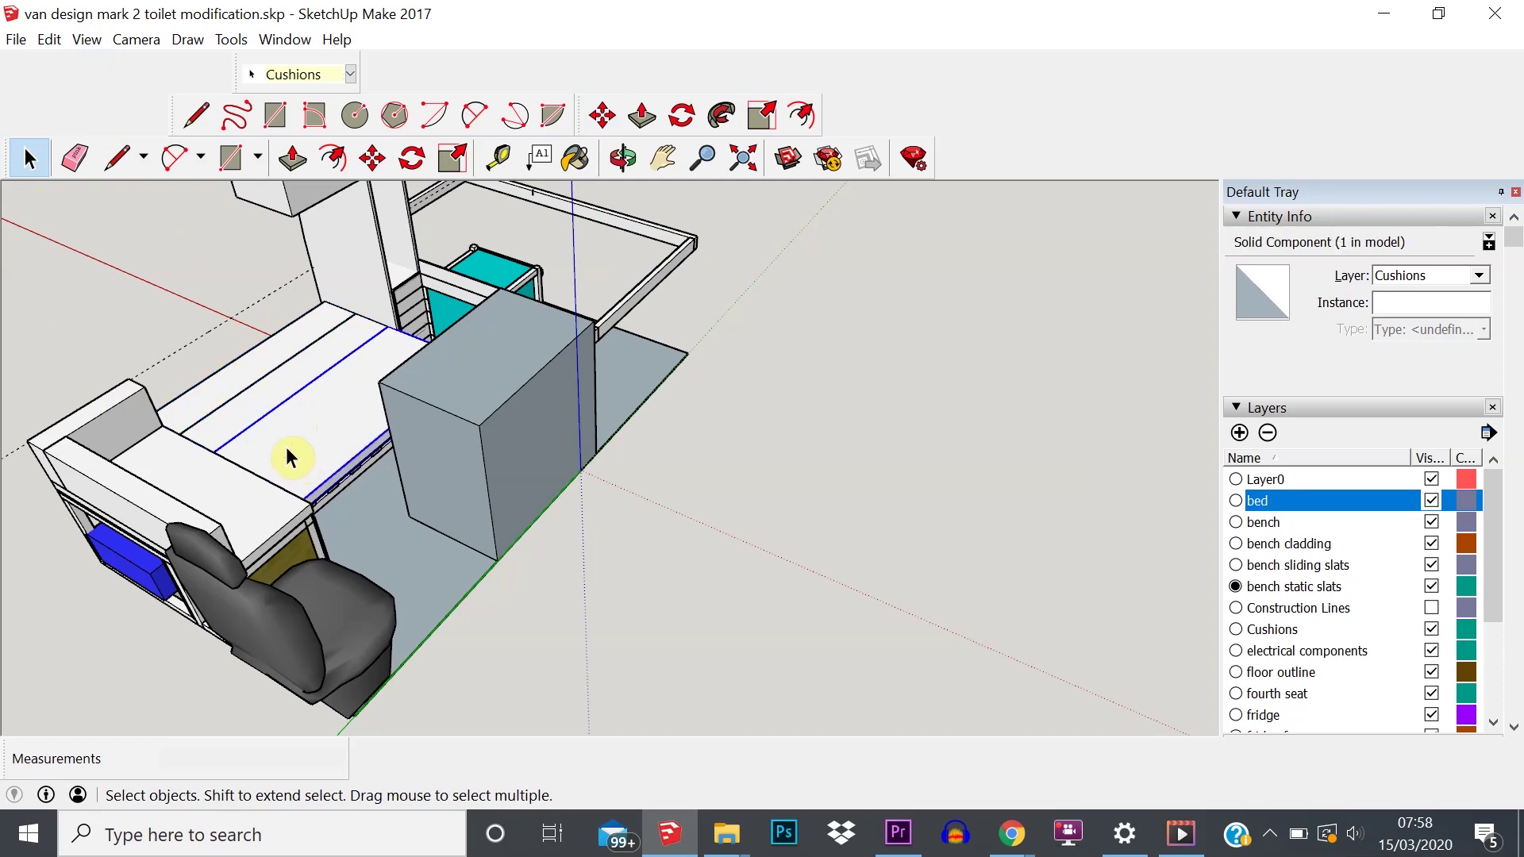
right_click(286, 446)
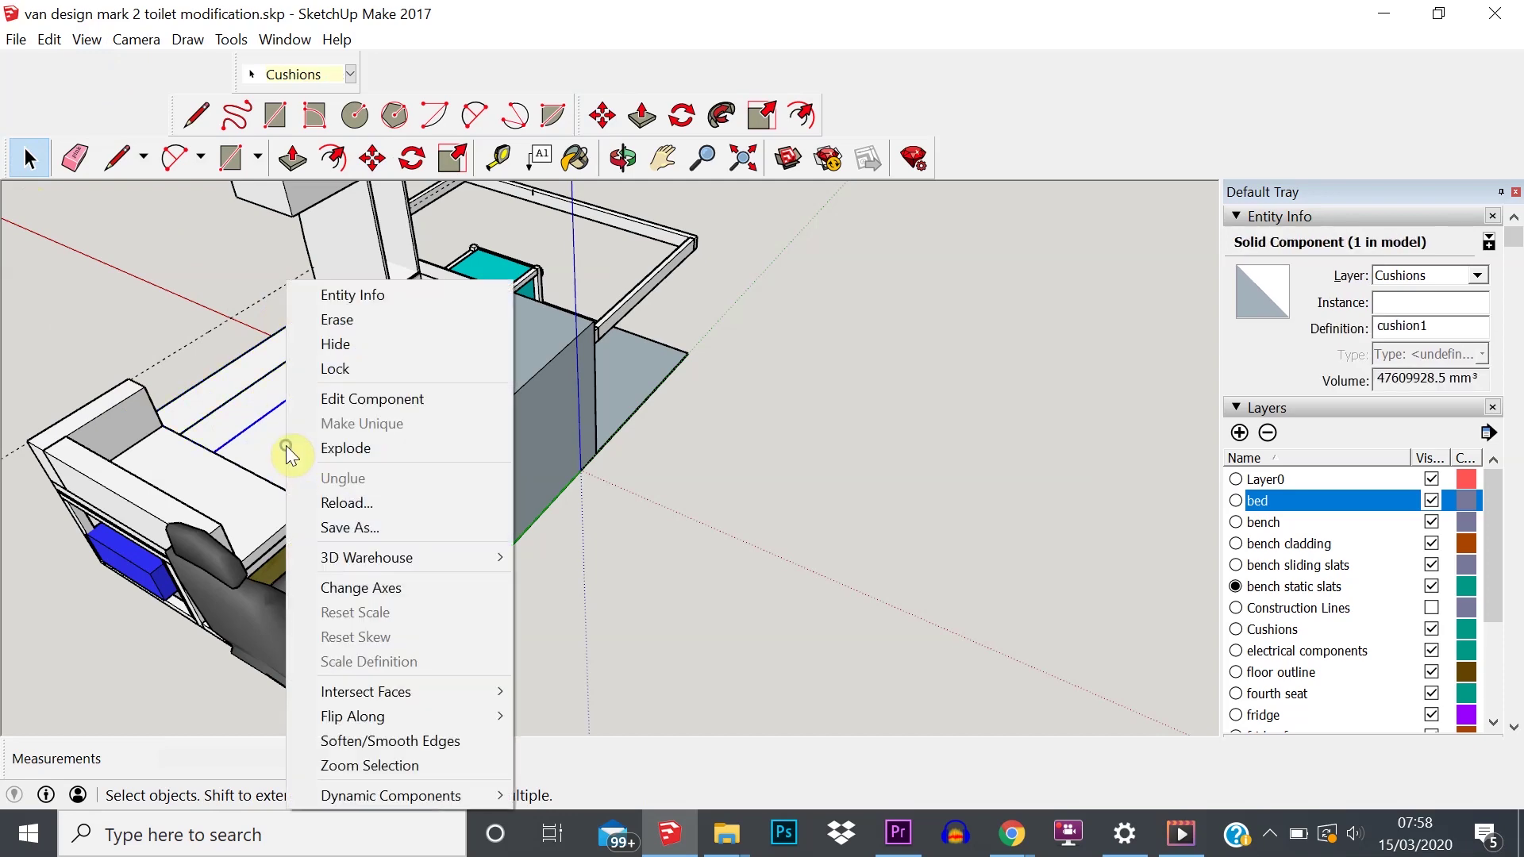
left_click(341, 344)
scroll(219, 416, "up", 3)
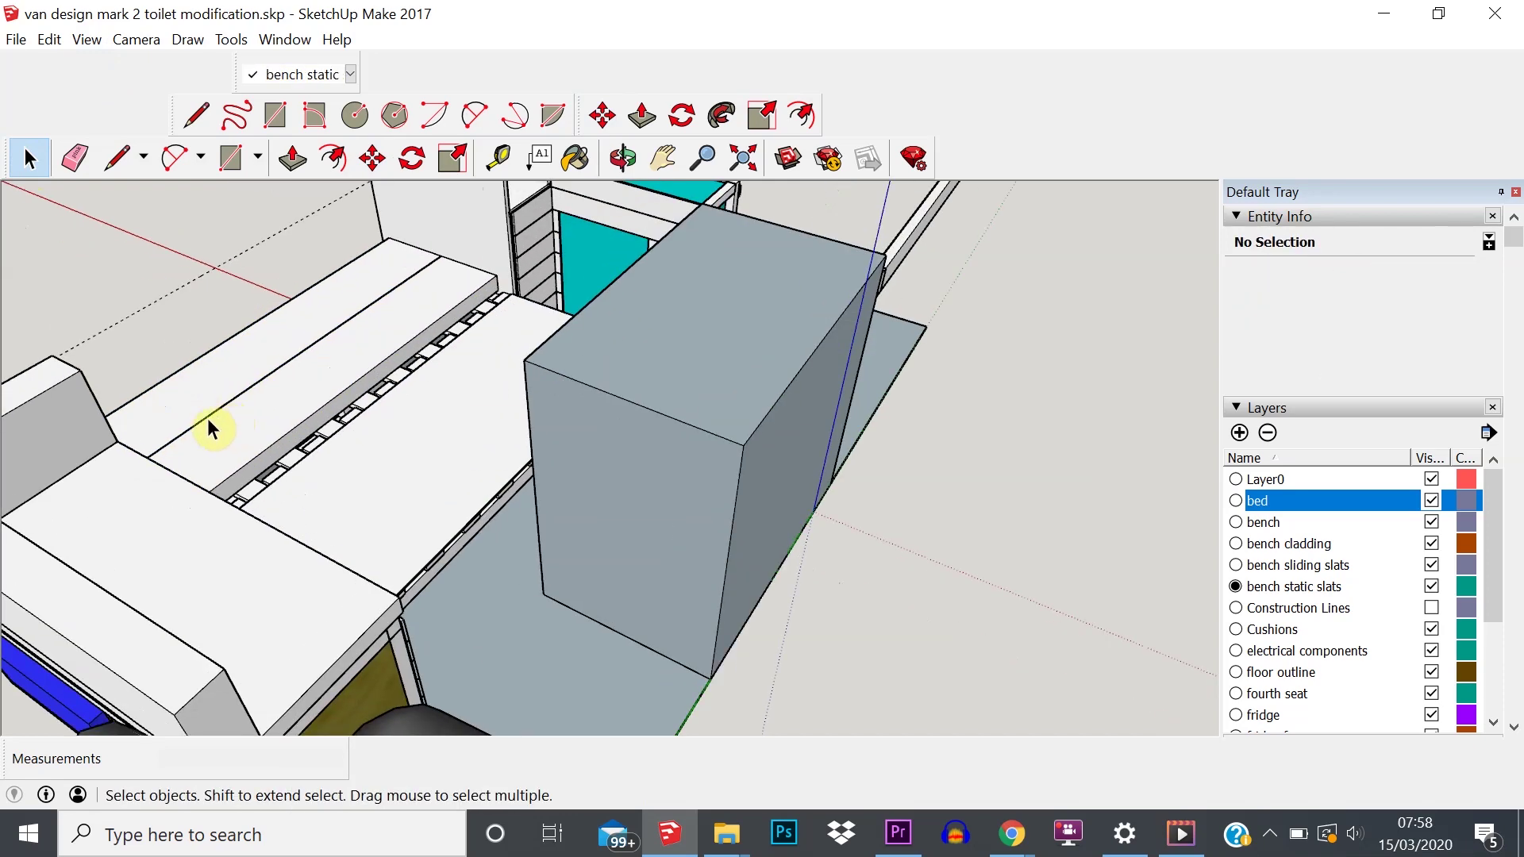
left_click(286, 417)
right_click(286, 416)
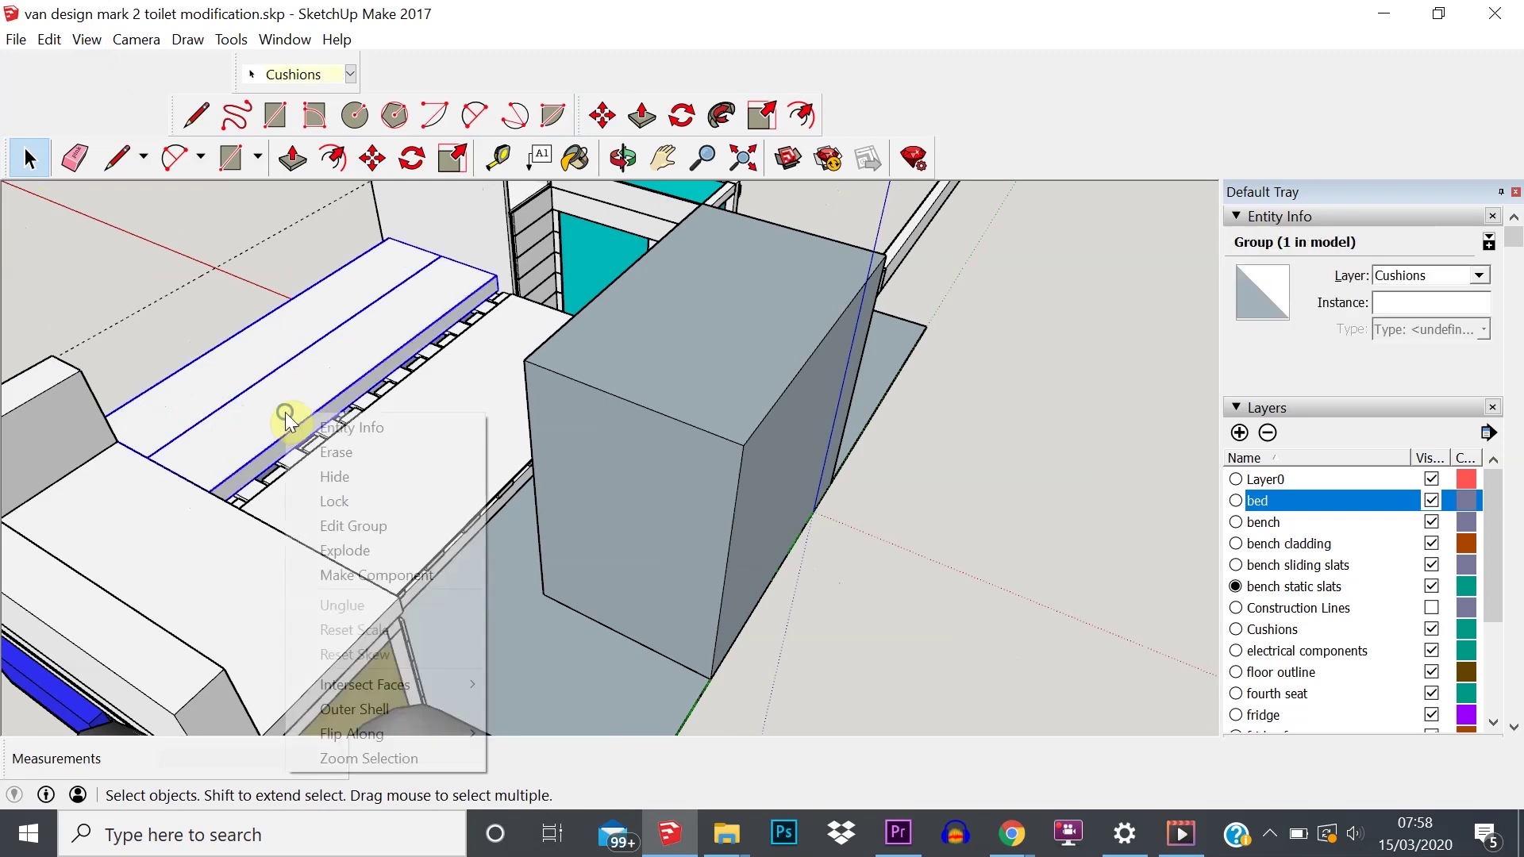
left_click(354, 478)
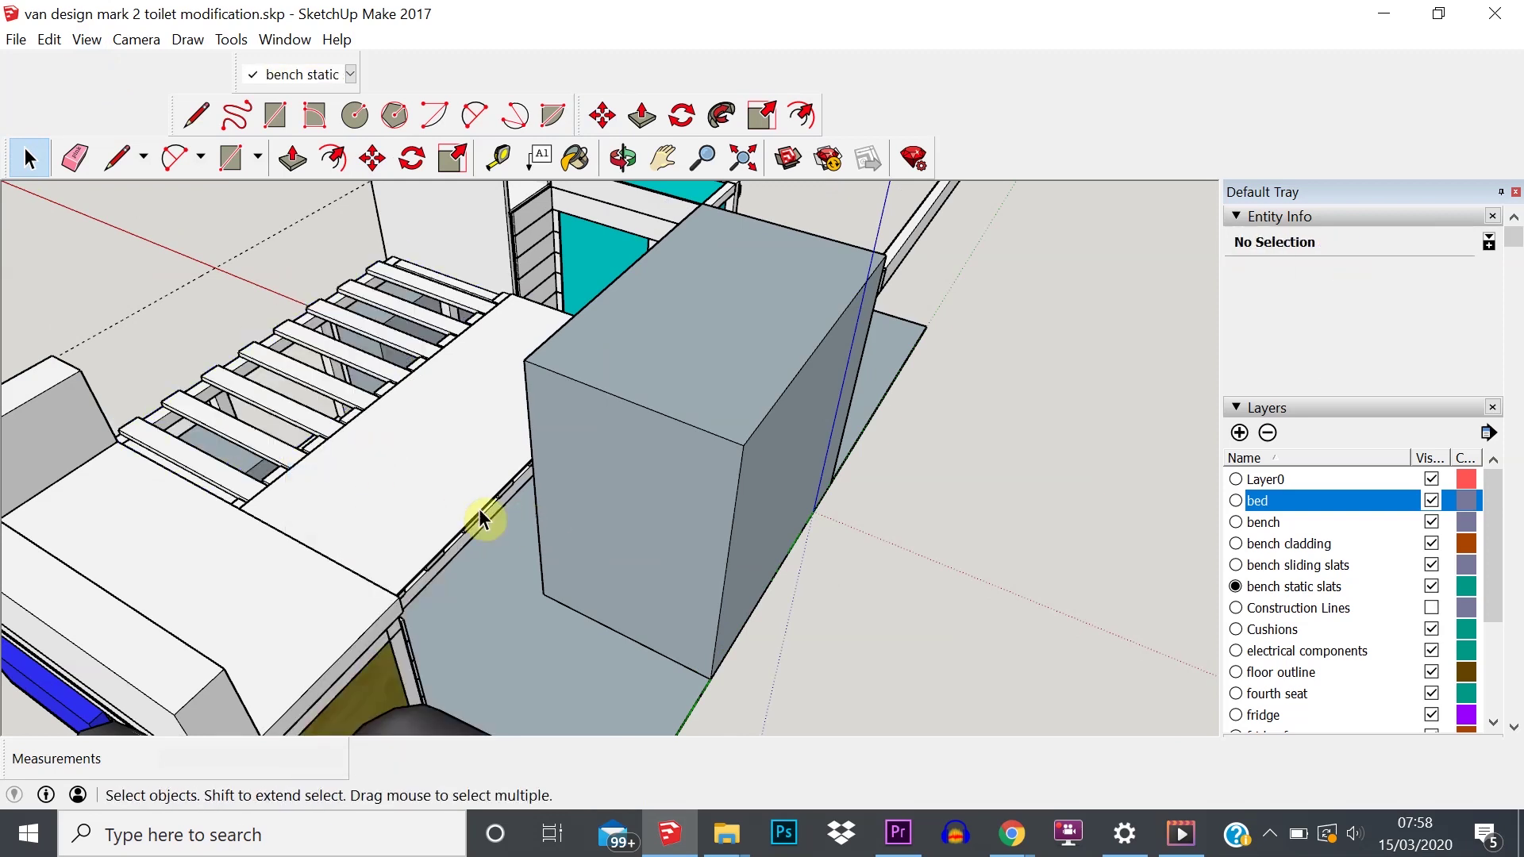
- Hide the bench top cushion, back cushion, bench top piece and slats together
scroll(450, 523, "down", 2)
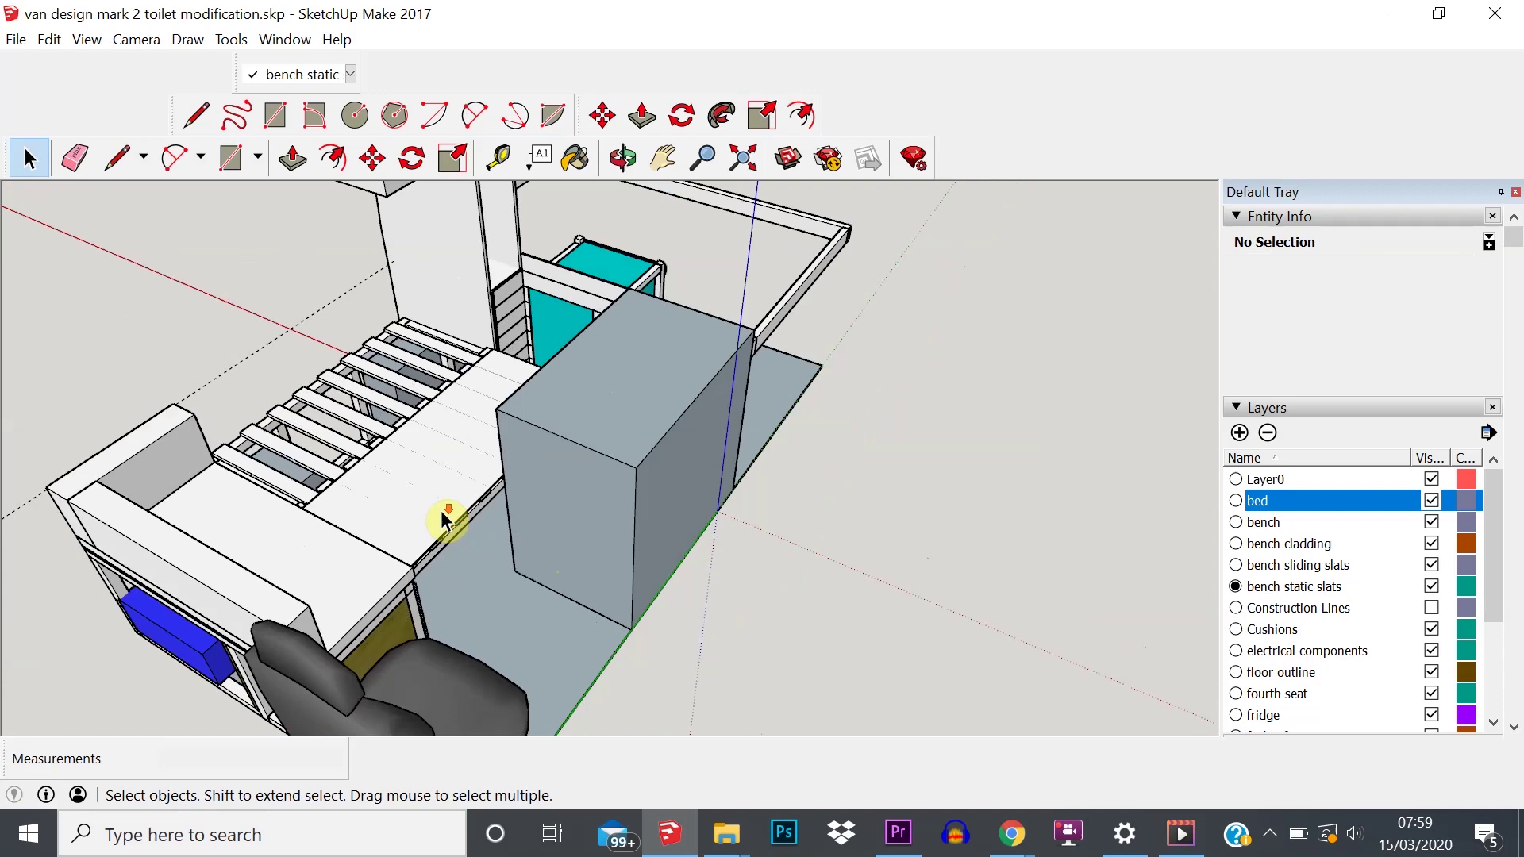
middle_click_drag(442, 517, 348, 314)
left_click(347, 315)
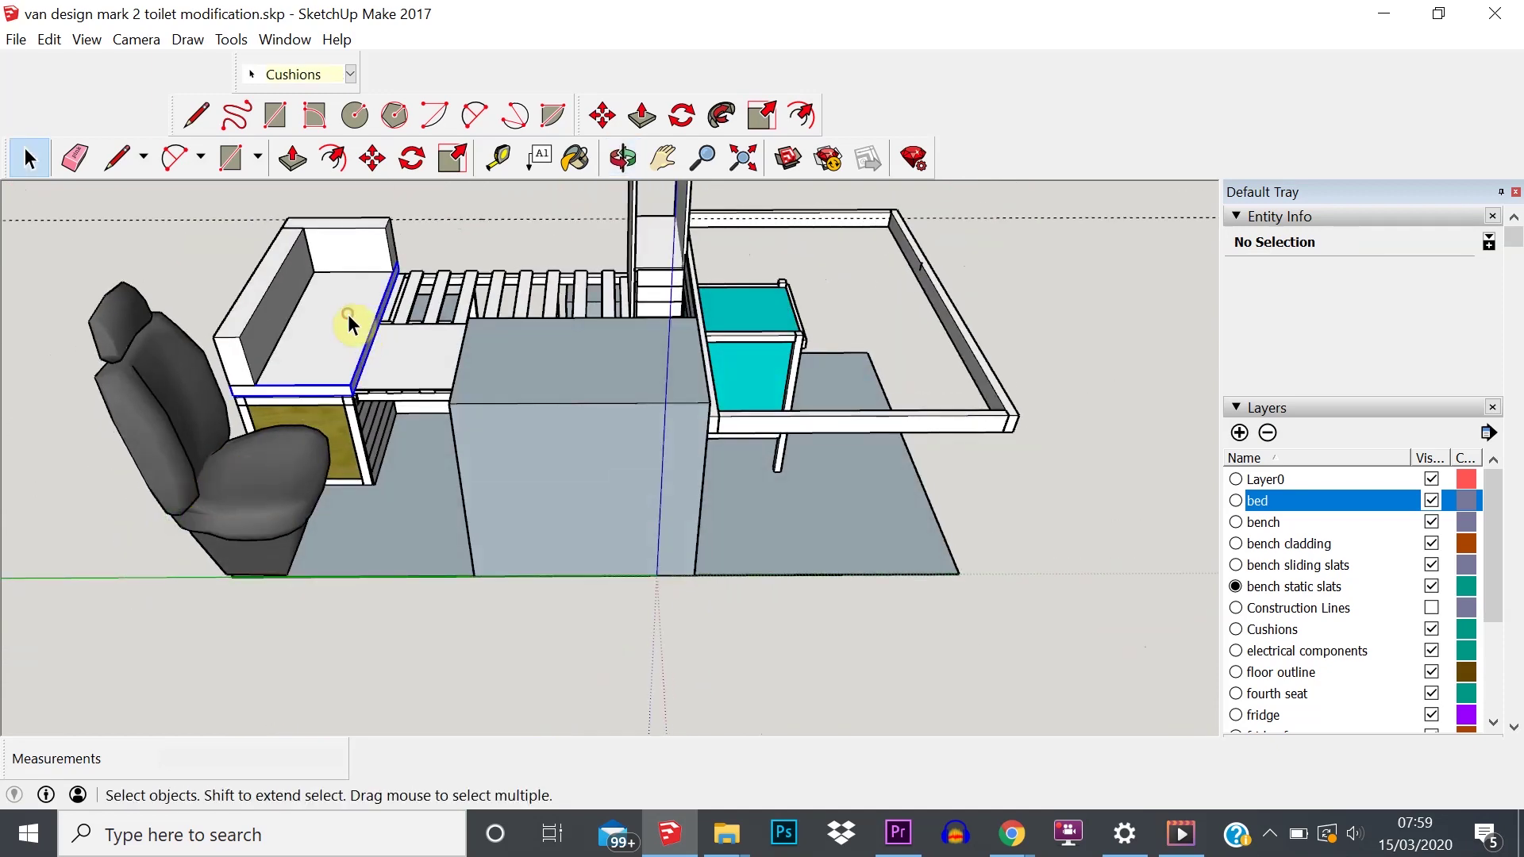
left_click(251, 338, "ctrl")
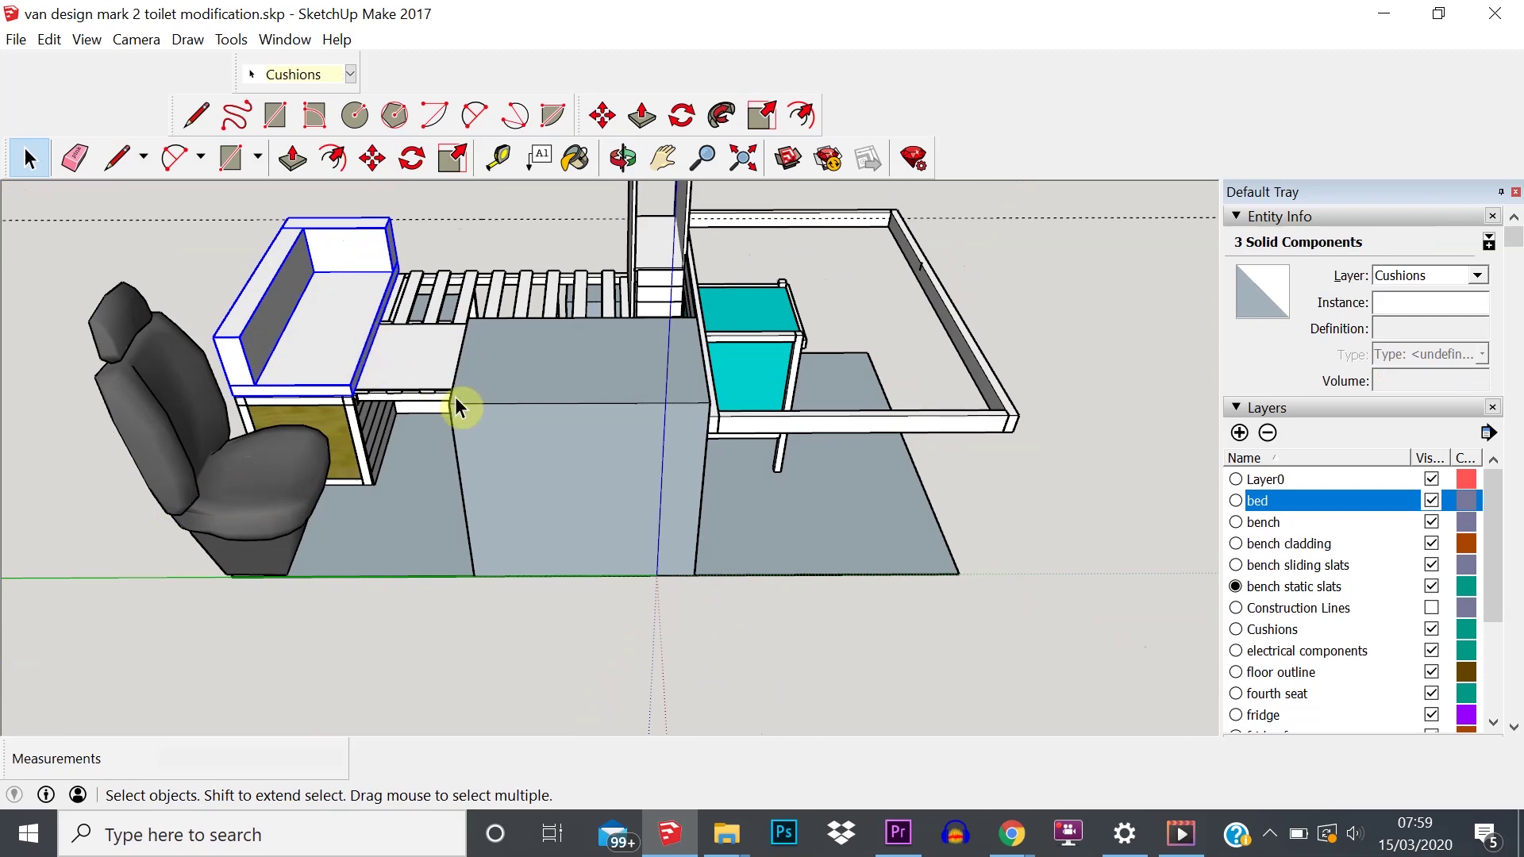
left_click(413, 369, "ctrl")
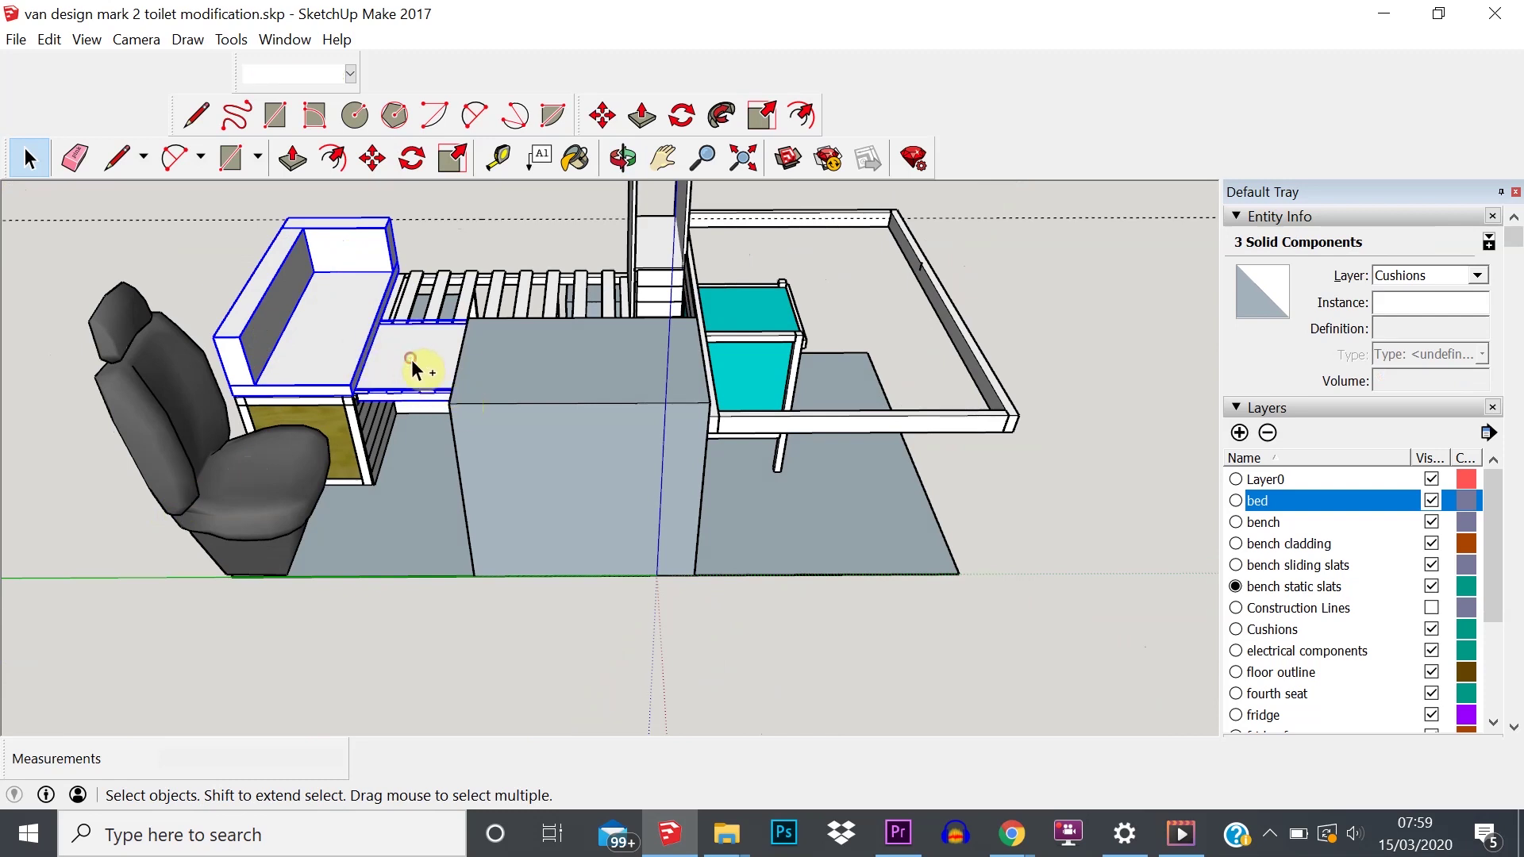
left_click(413, 300, "ctrl")
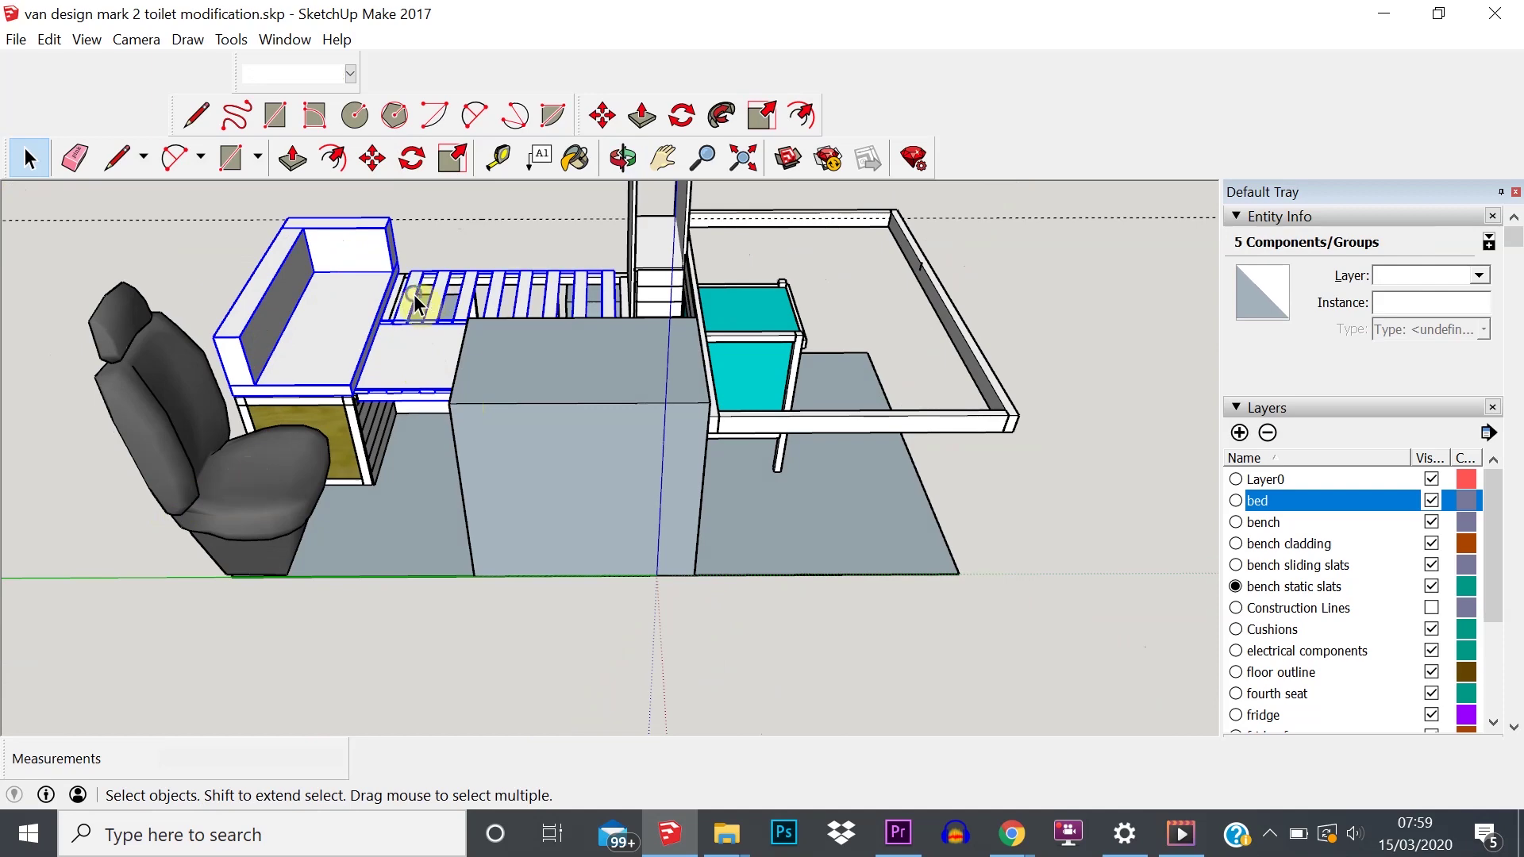
right_click(414, 300)
left_click(432, 353)
- Orbit around the opened bench to inspect its storage compartments
middle_click_drag(433, 353, 450, 397)
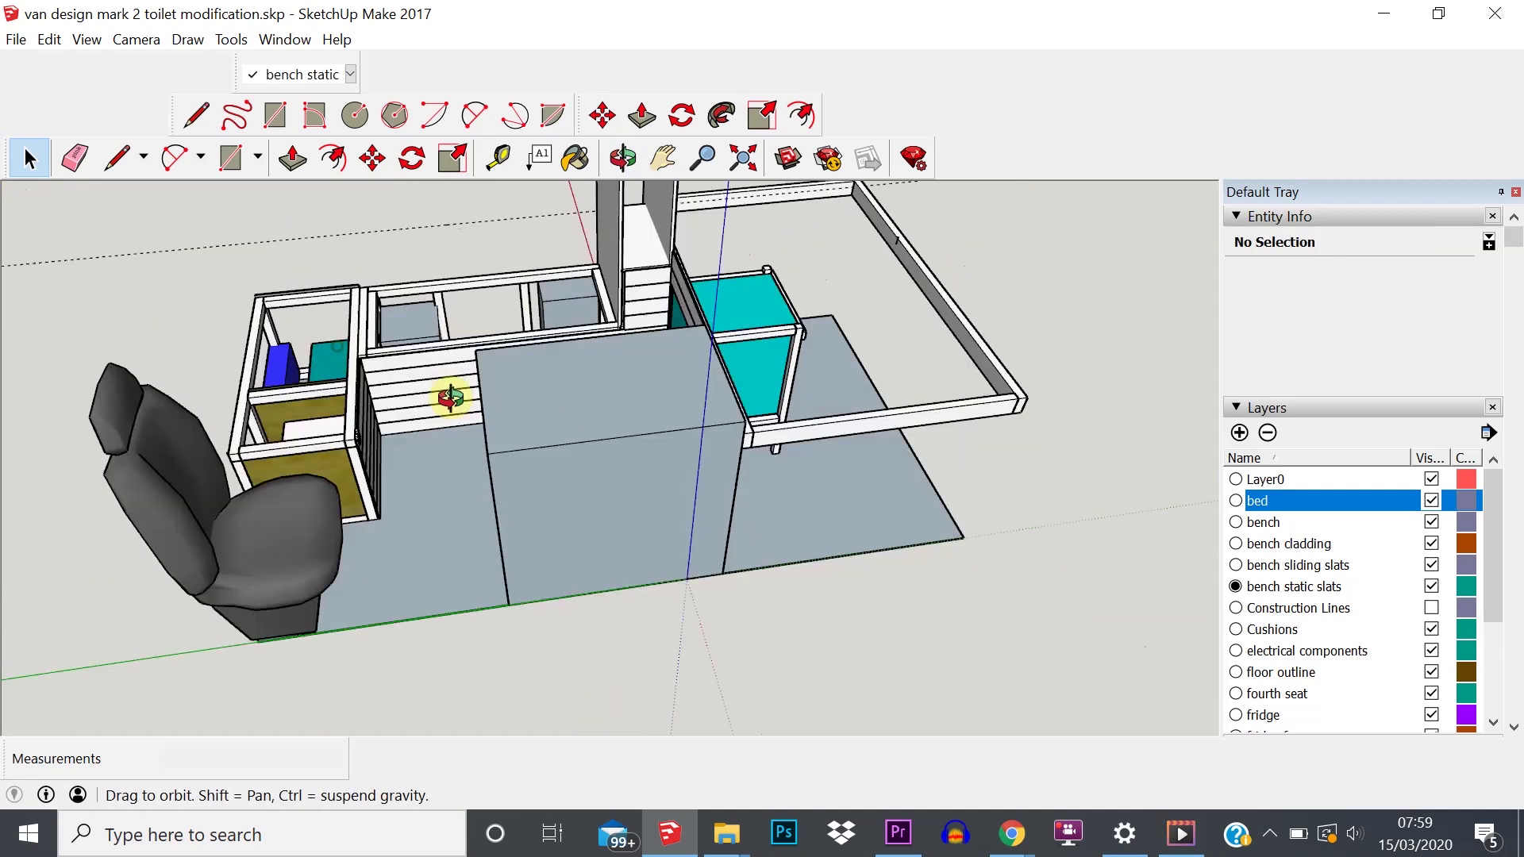
scroll(450, 403, "up", 10)
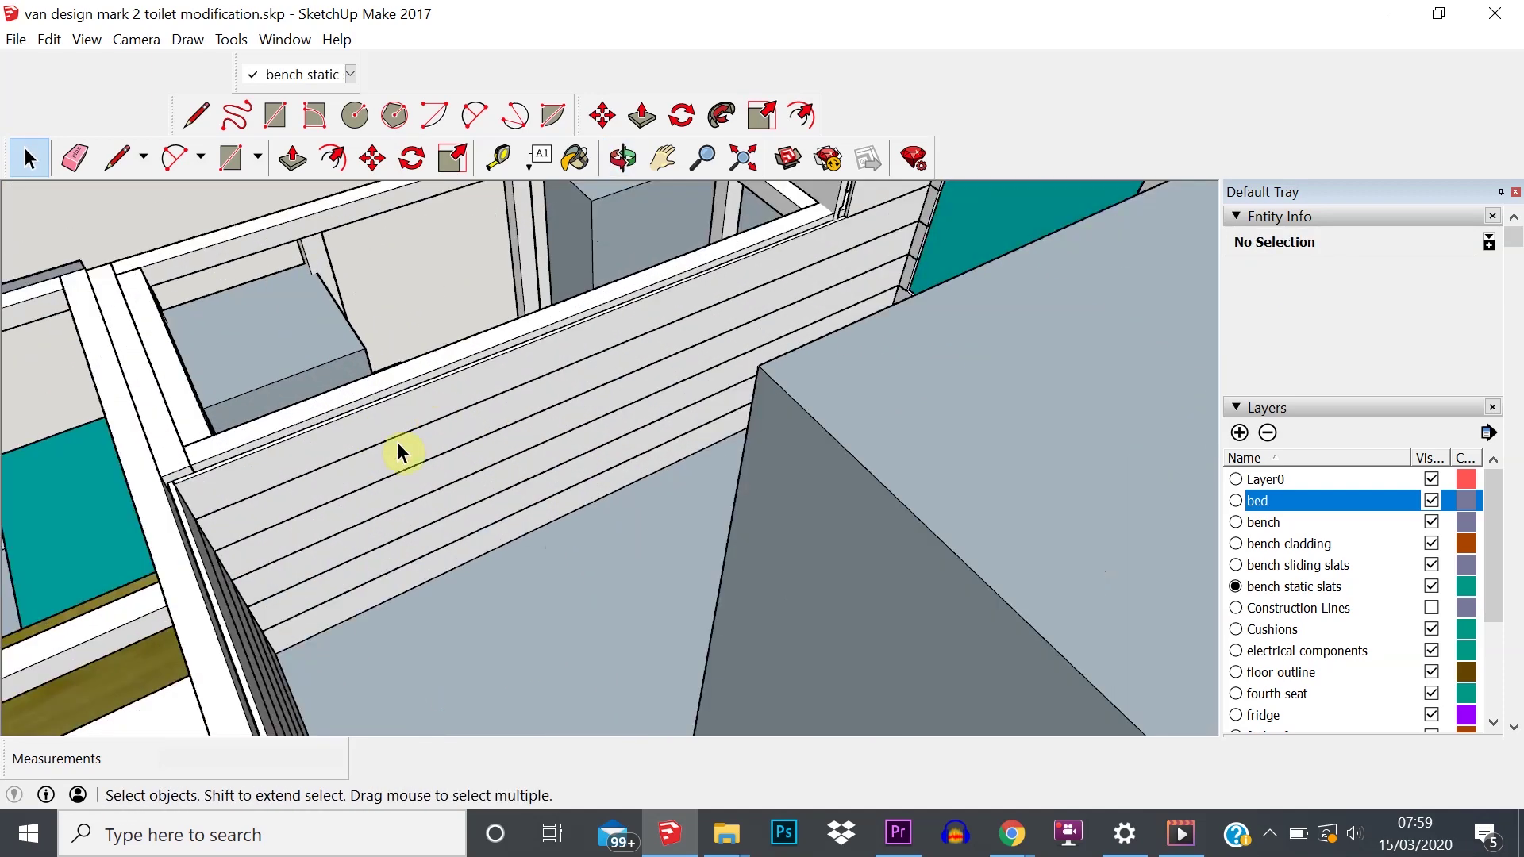
middle_click_drag(397, 442, 272, 365)
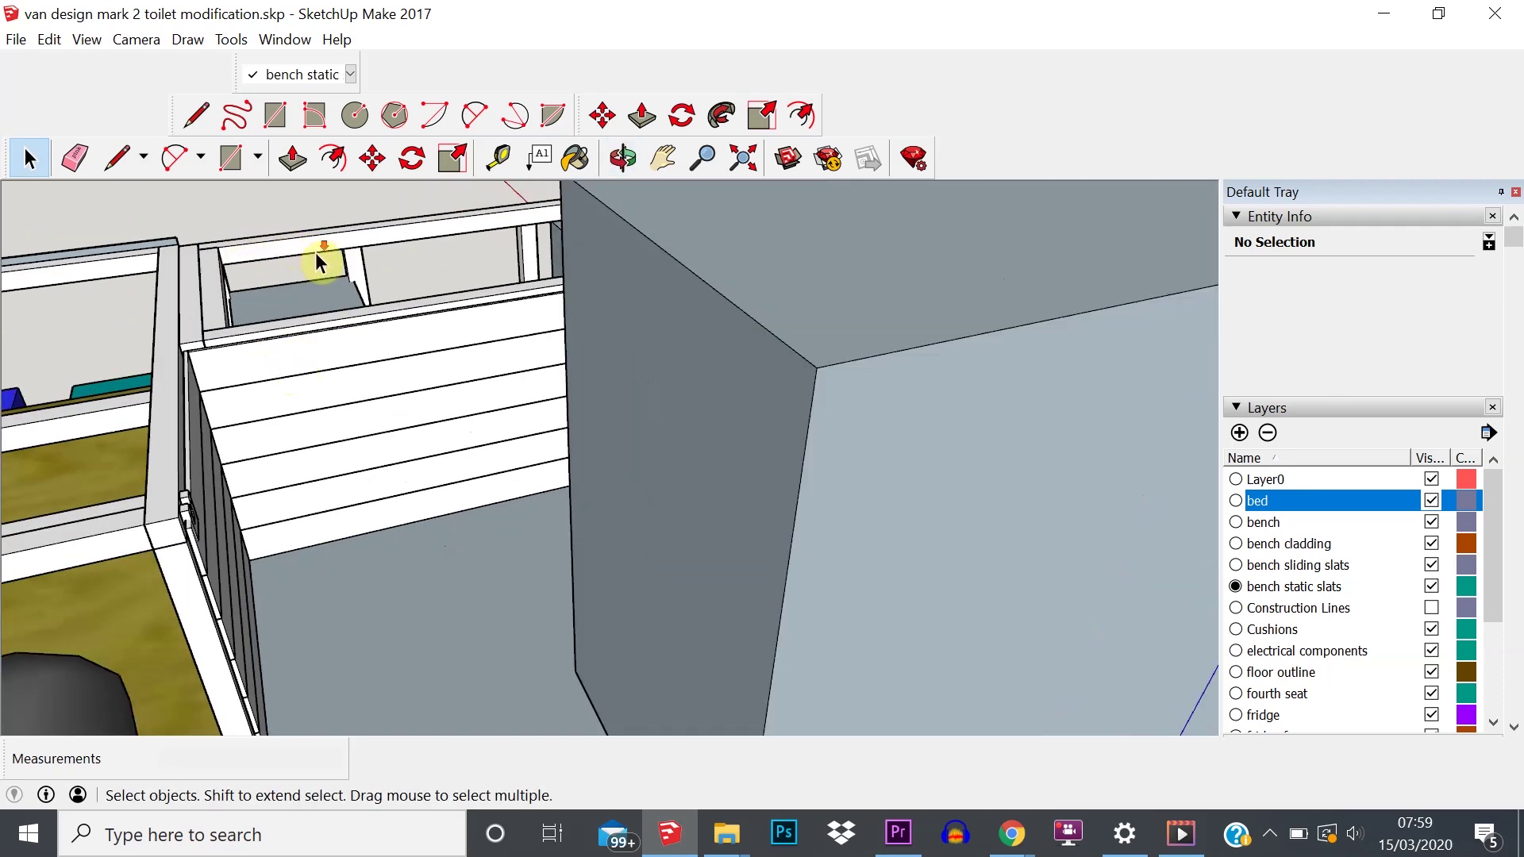
scroll(315, 252, "down", 10)
middle_click_drag(320, 254, 373, 349)
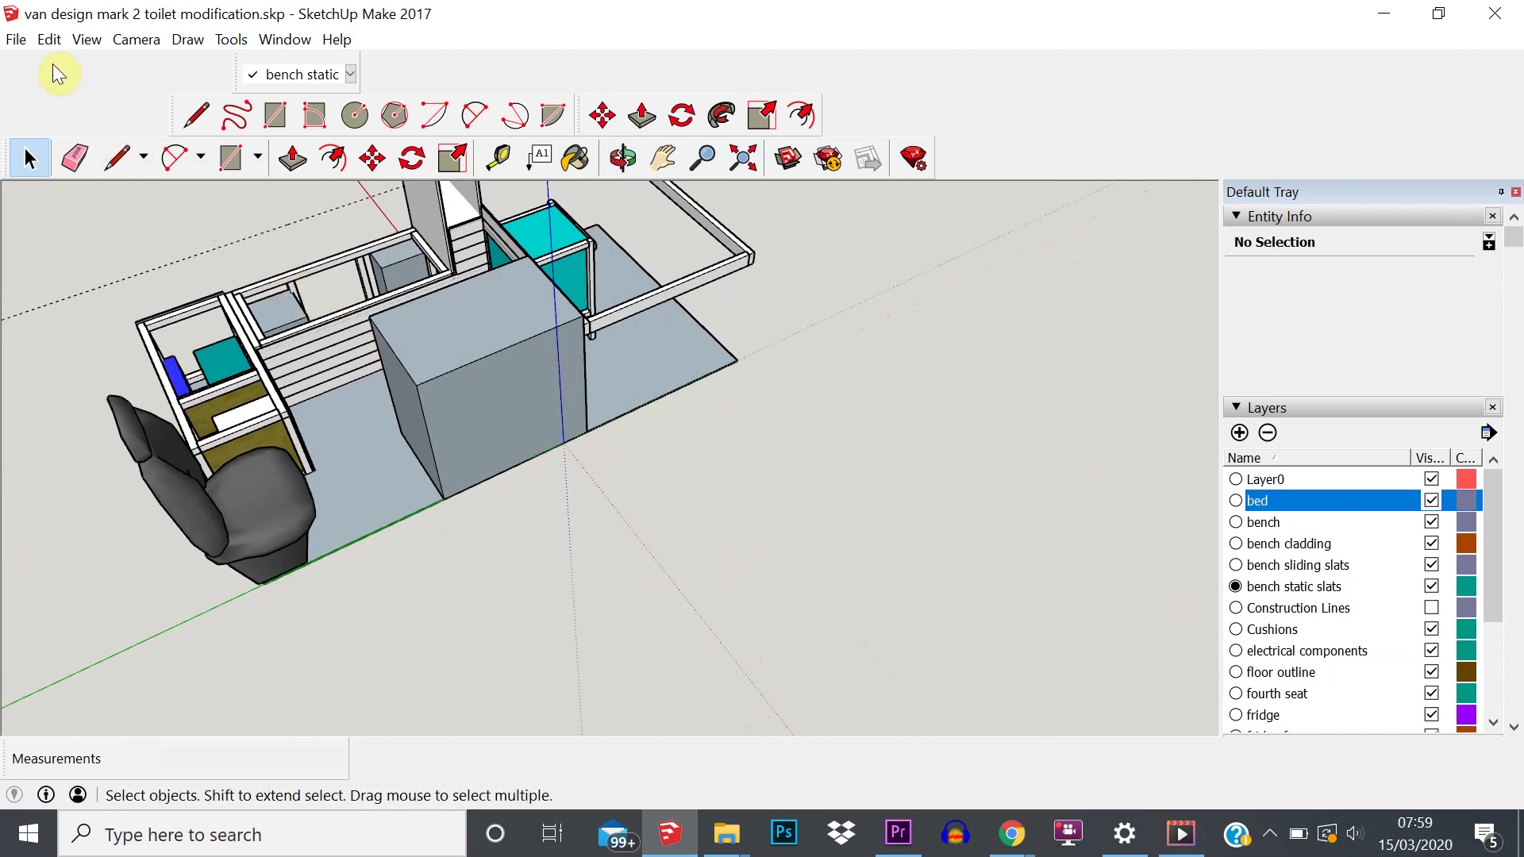
- Unhide the last-hidden bench pieces and orbit to a low side-on view of the bench
left_click(45, 44)
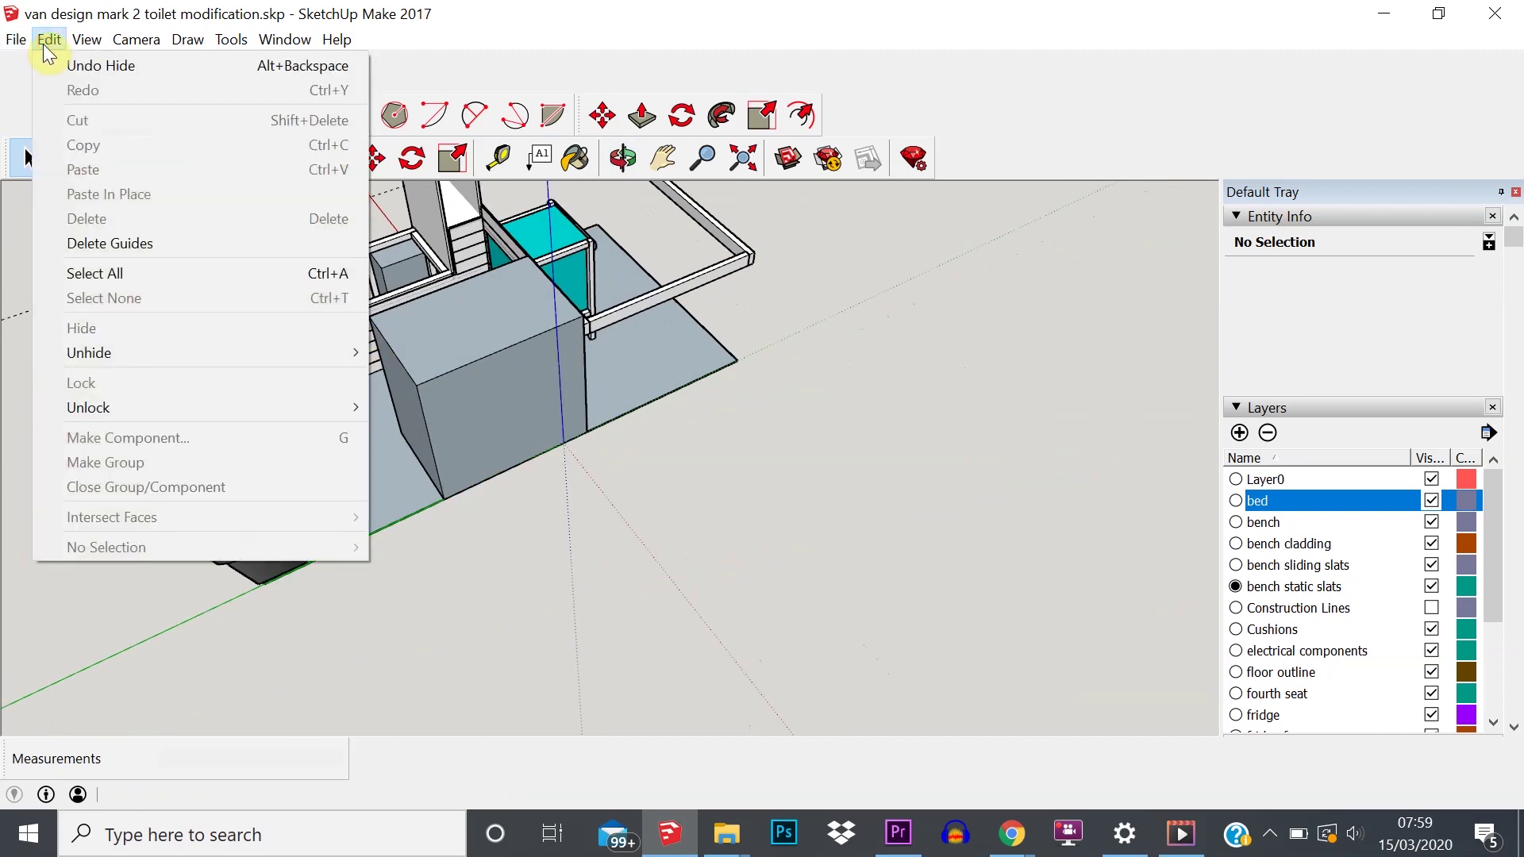
mouse_move(160, 349)
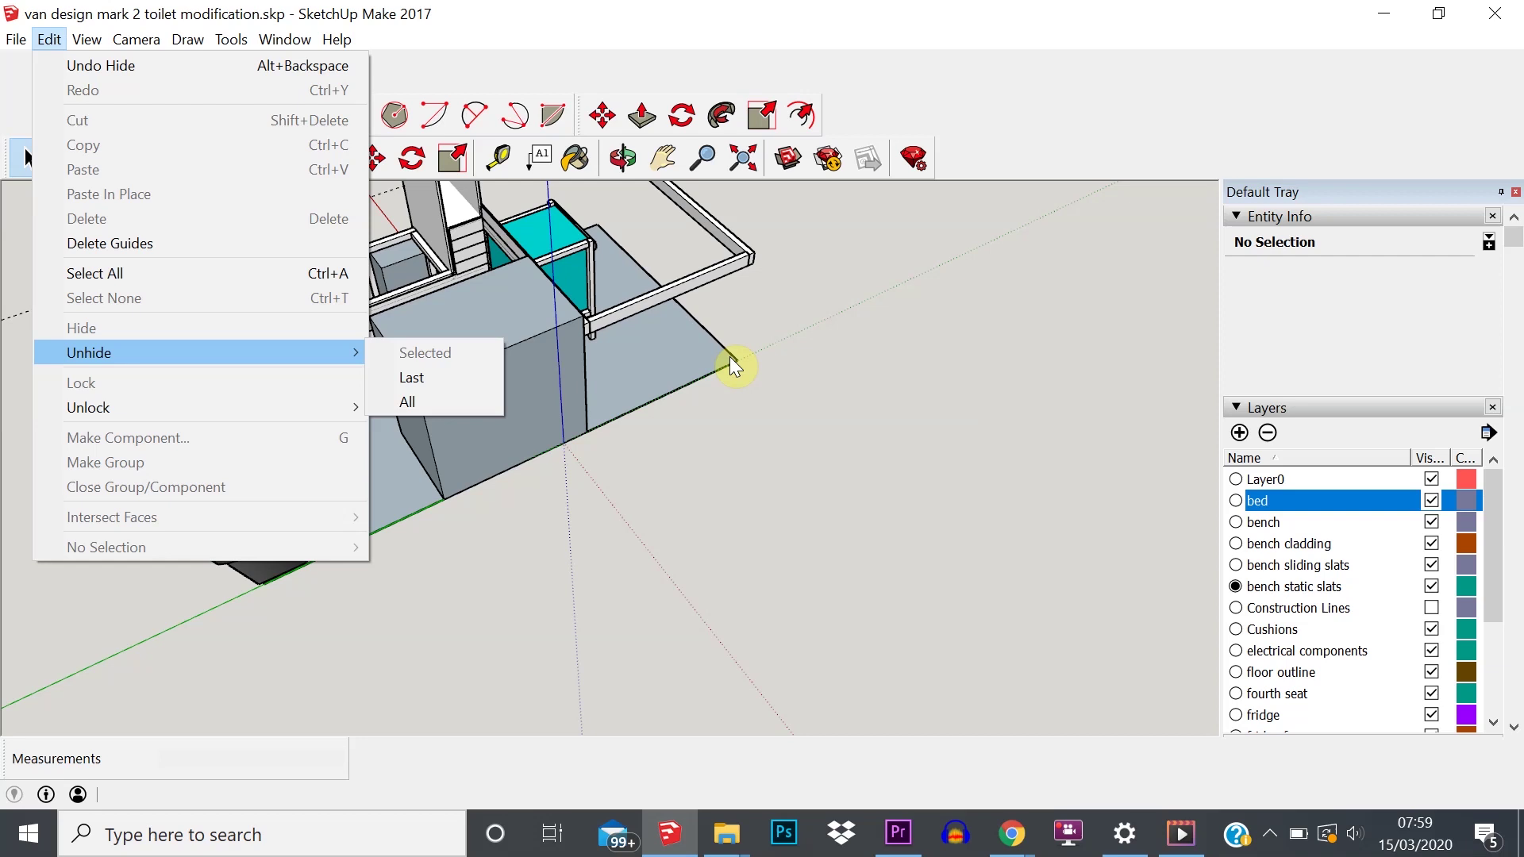
left_click(448, 376)
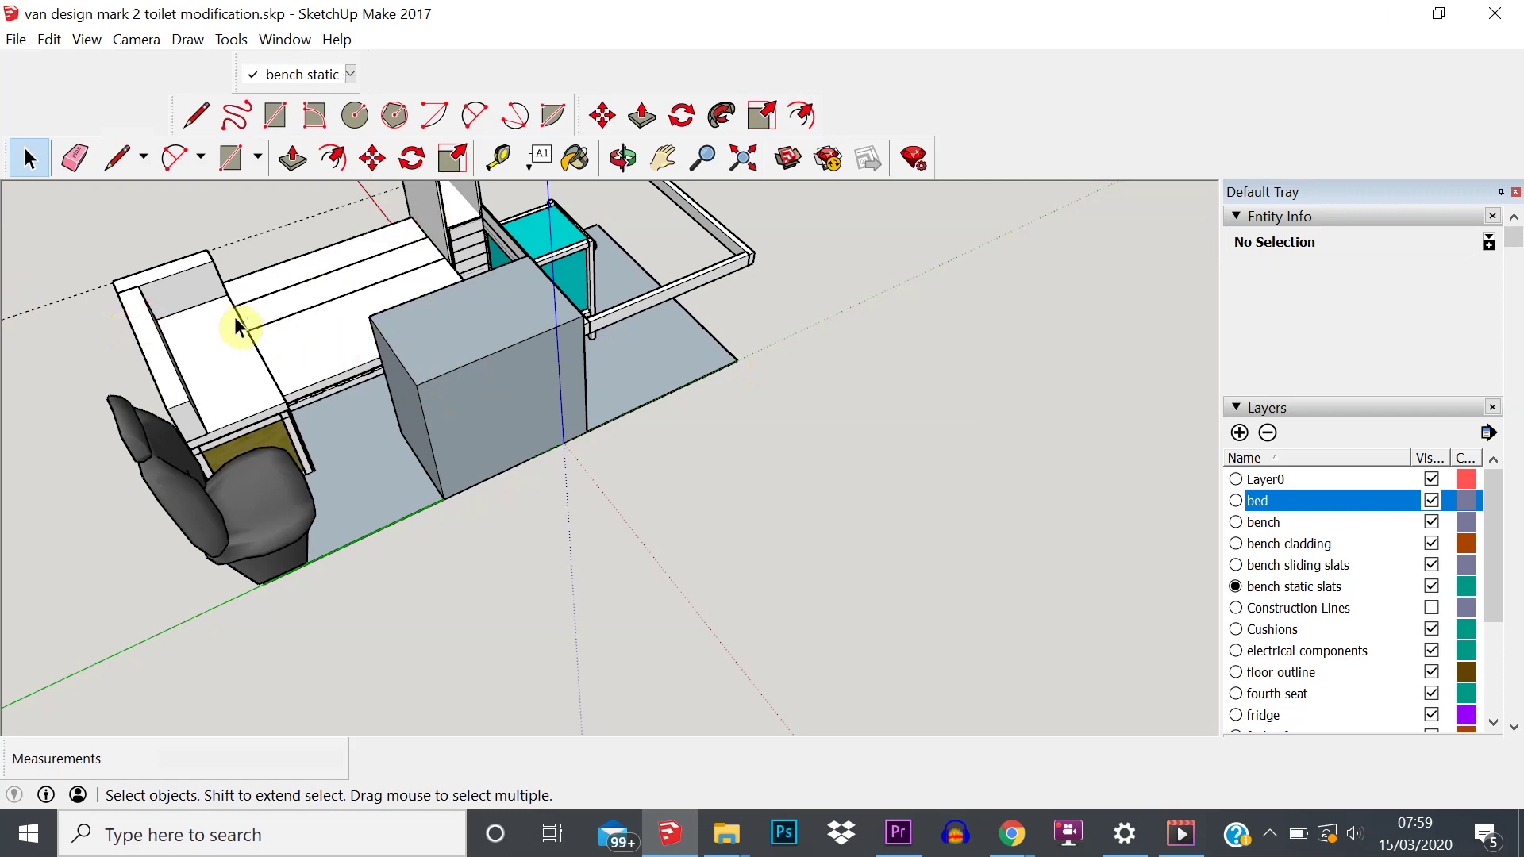
middle_click_drag(238, 325, 68, 289)
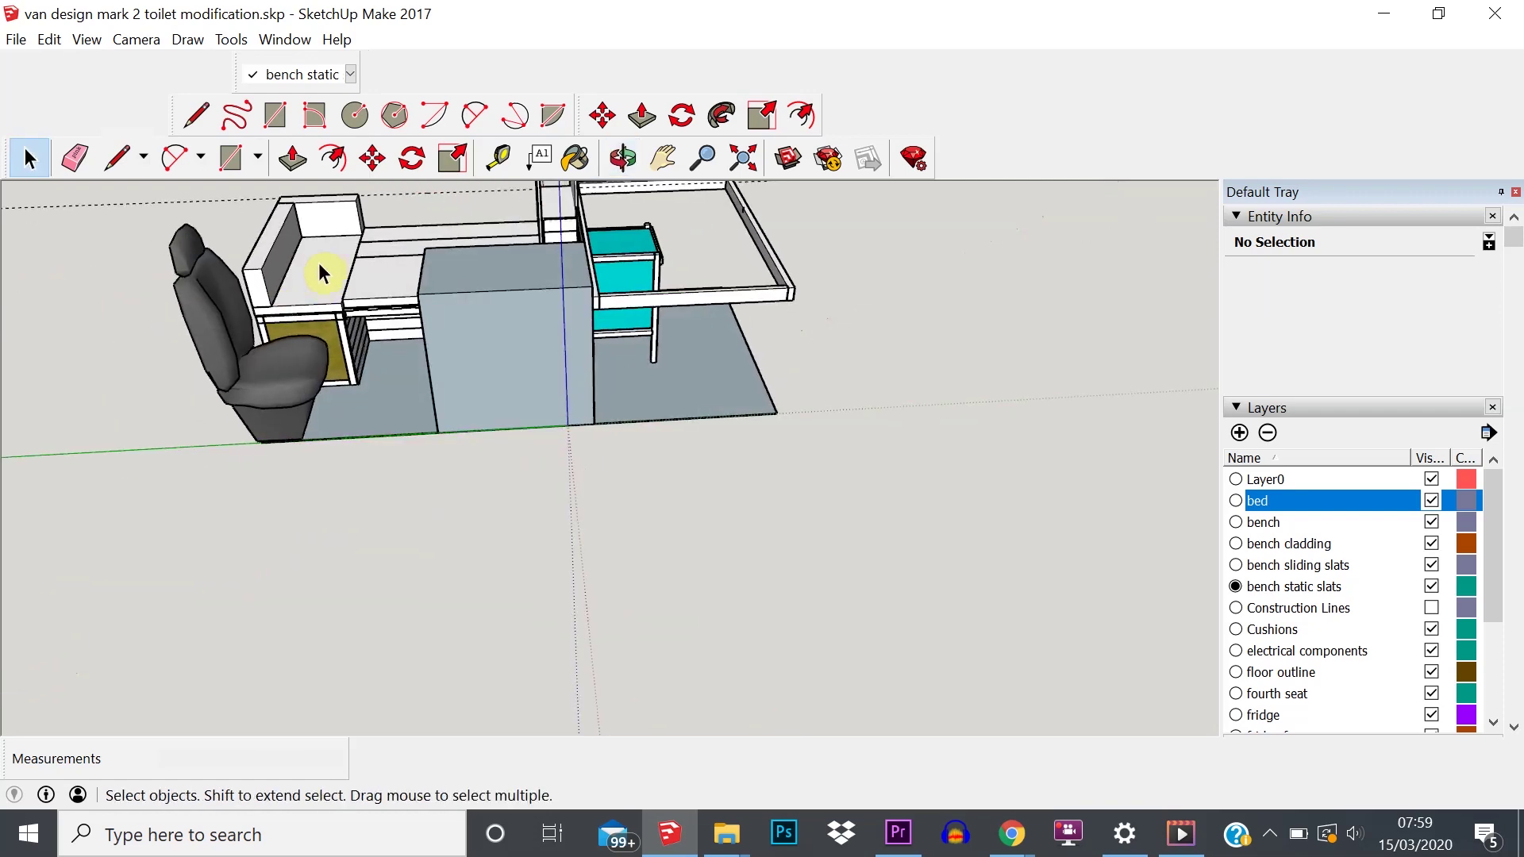
middle_click_drag(321, 273, 355, 119)
scroll(421, 299, "up", 3)
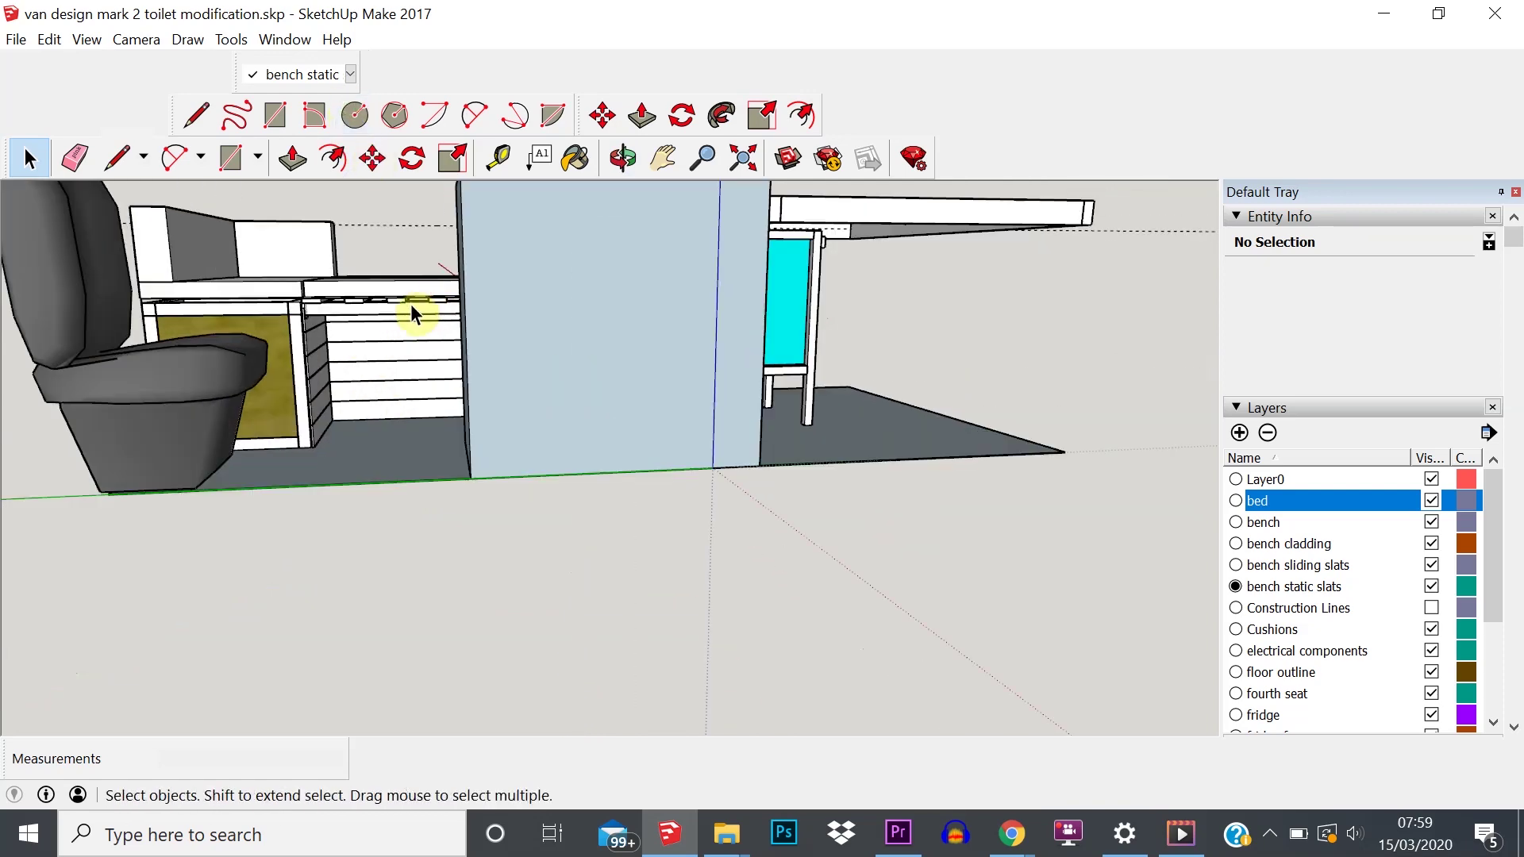
scroll(411, 306, "up", 2)
scroll(355, 314, "down", 5)
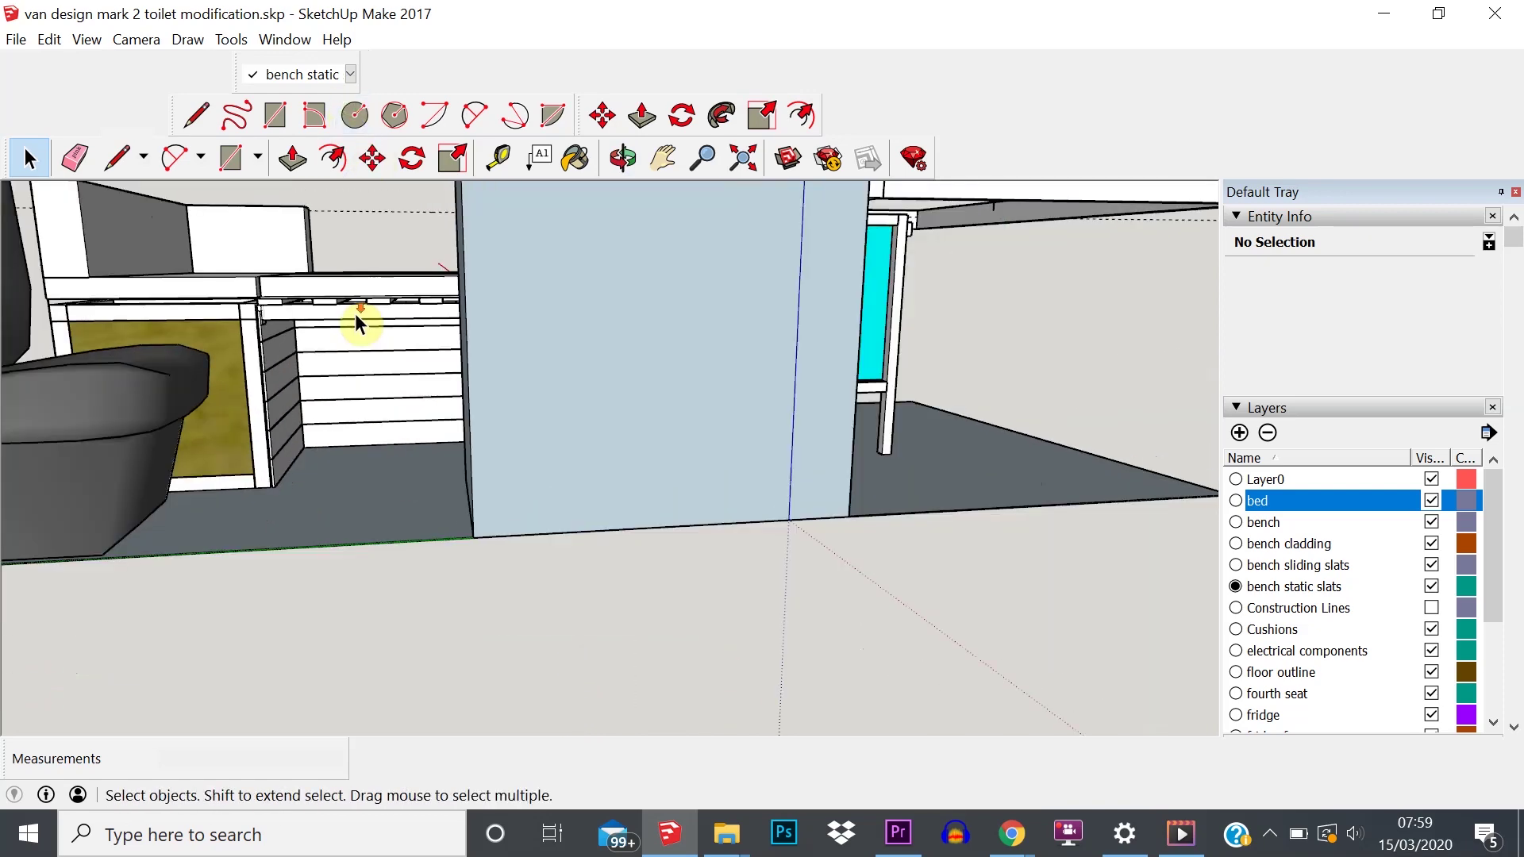
middle_click_drag(344, 293, 420, 423)
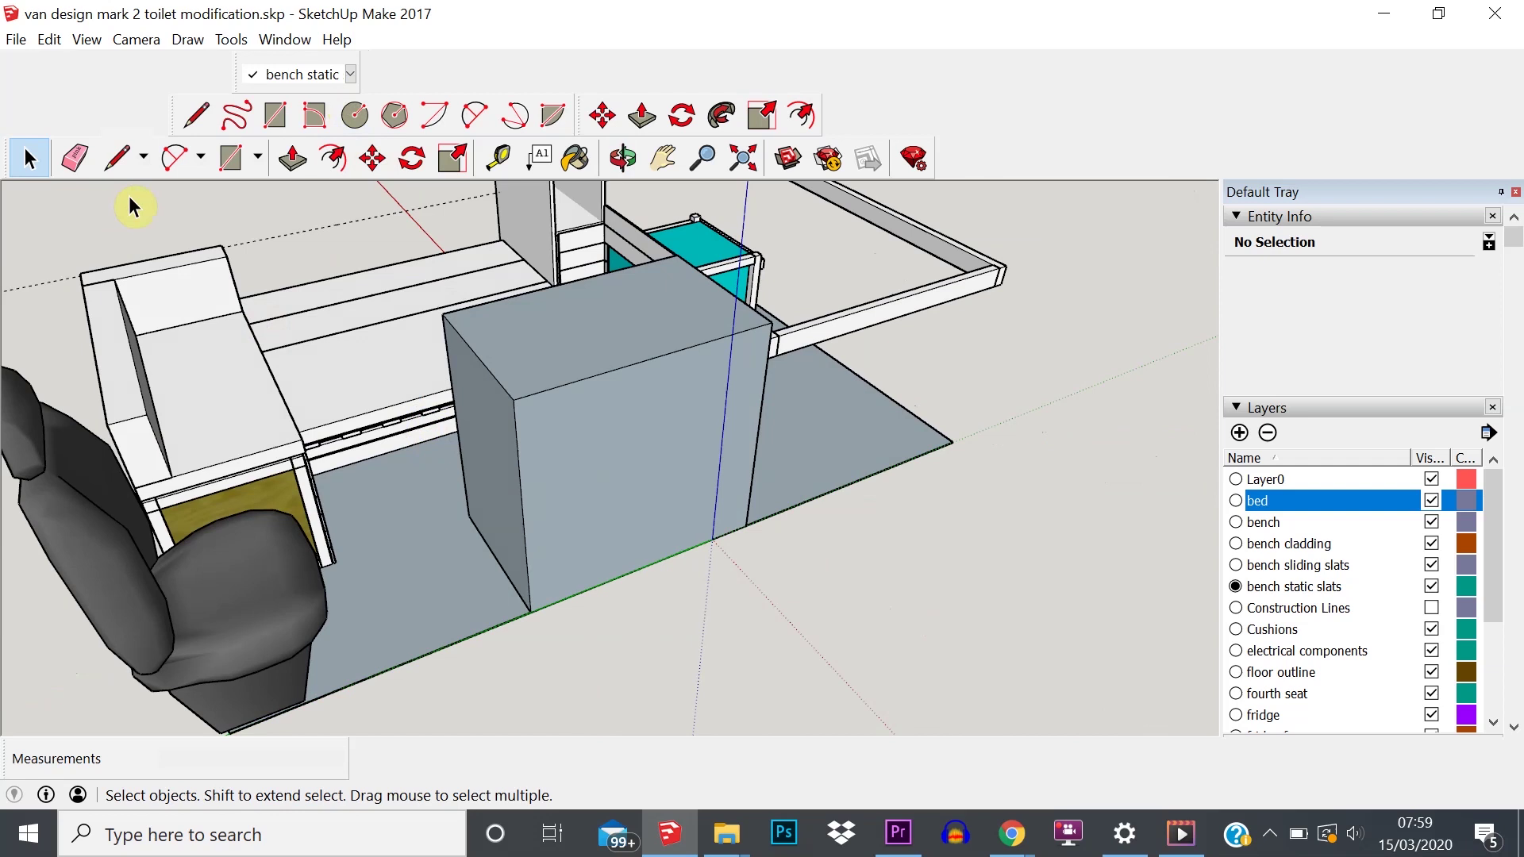
- Hide the seat and back cushions plus the grey box to view the bench slats
left_click(225, 405)
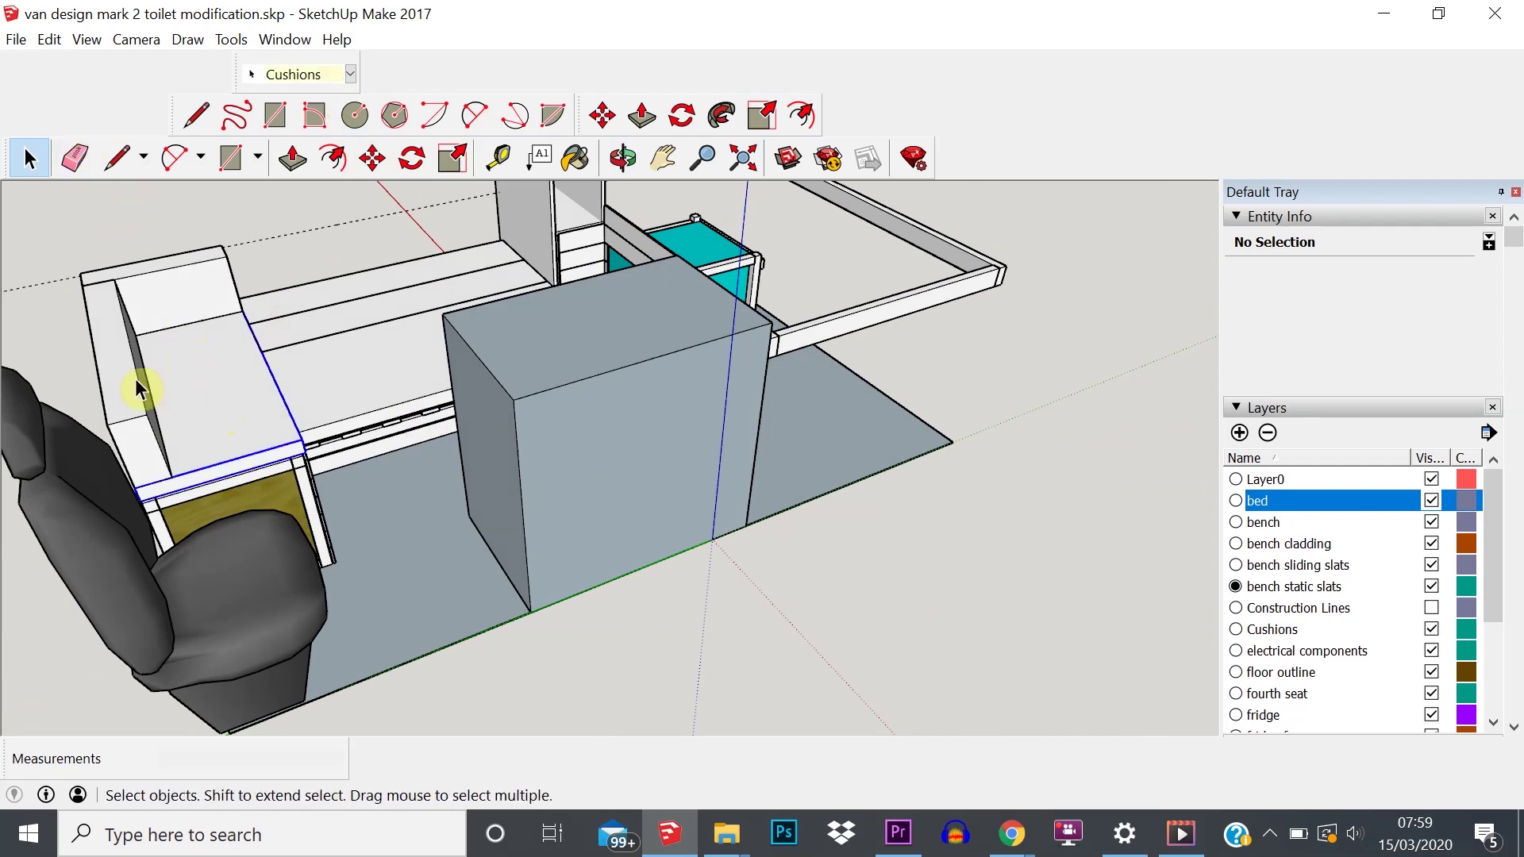
left_click(135, 379, "ctrl")
left_click(318, 311, "ctrl")
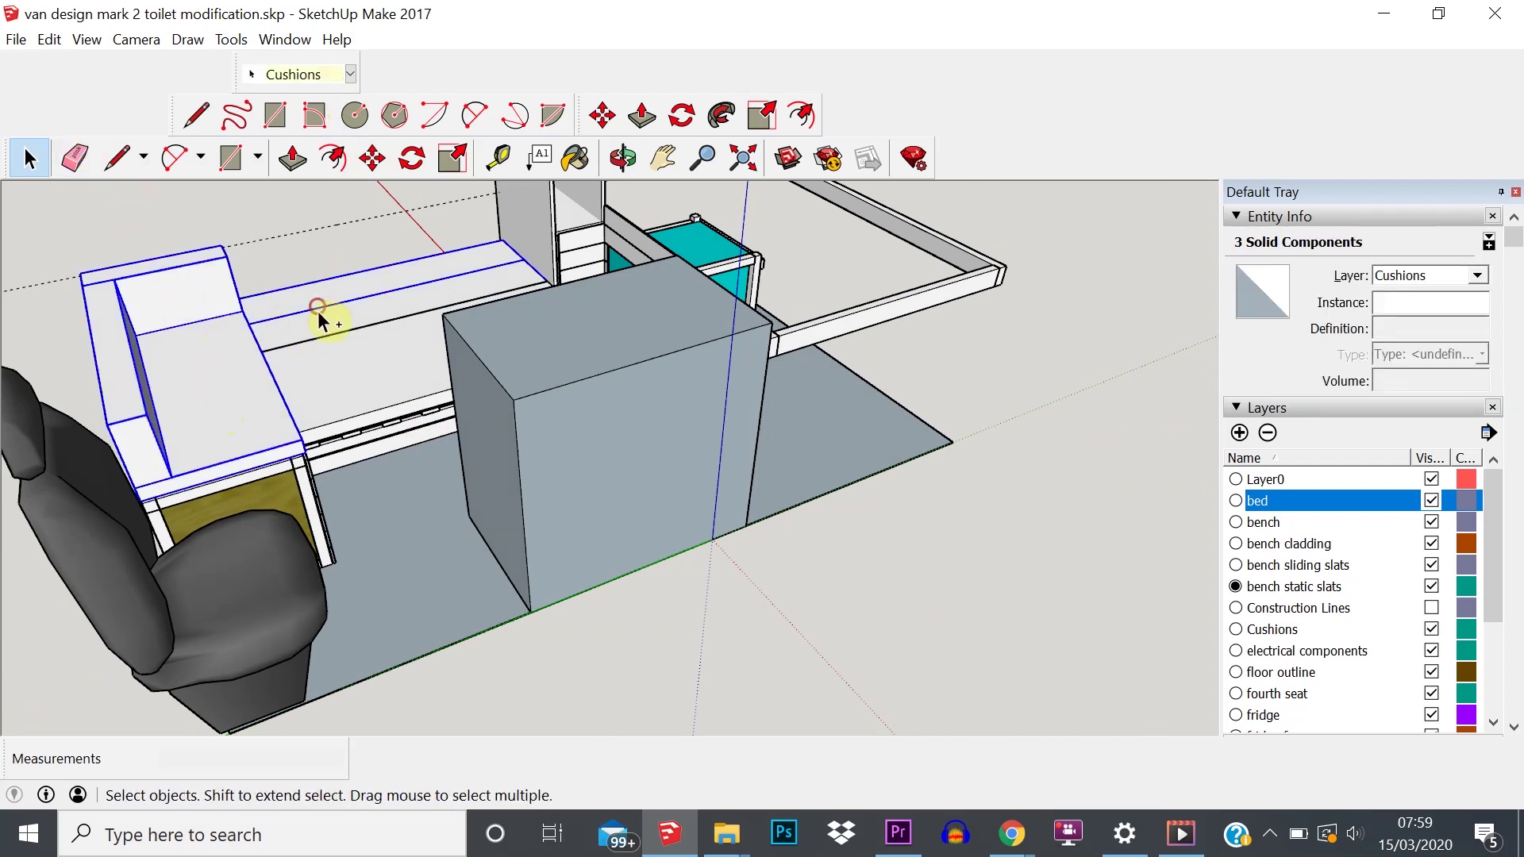
left_click(334, 369, "ctrl")
left_click(607, 403, "ctrl")
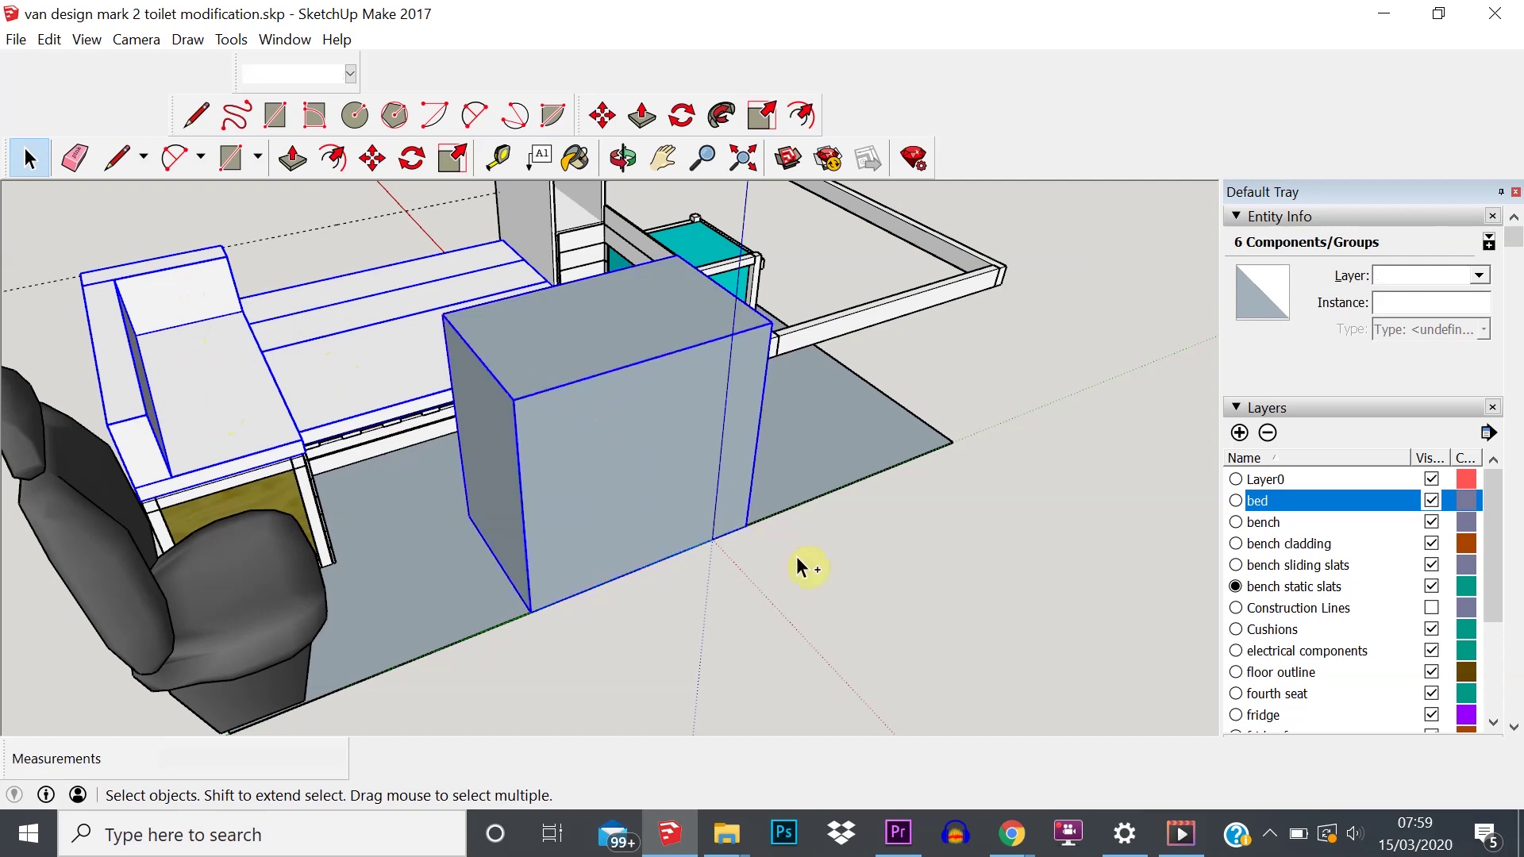
left_click(59, 46)
left_click(126, 326)
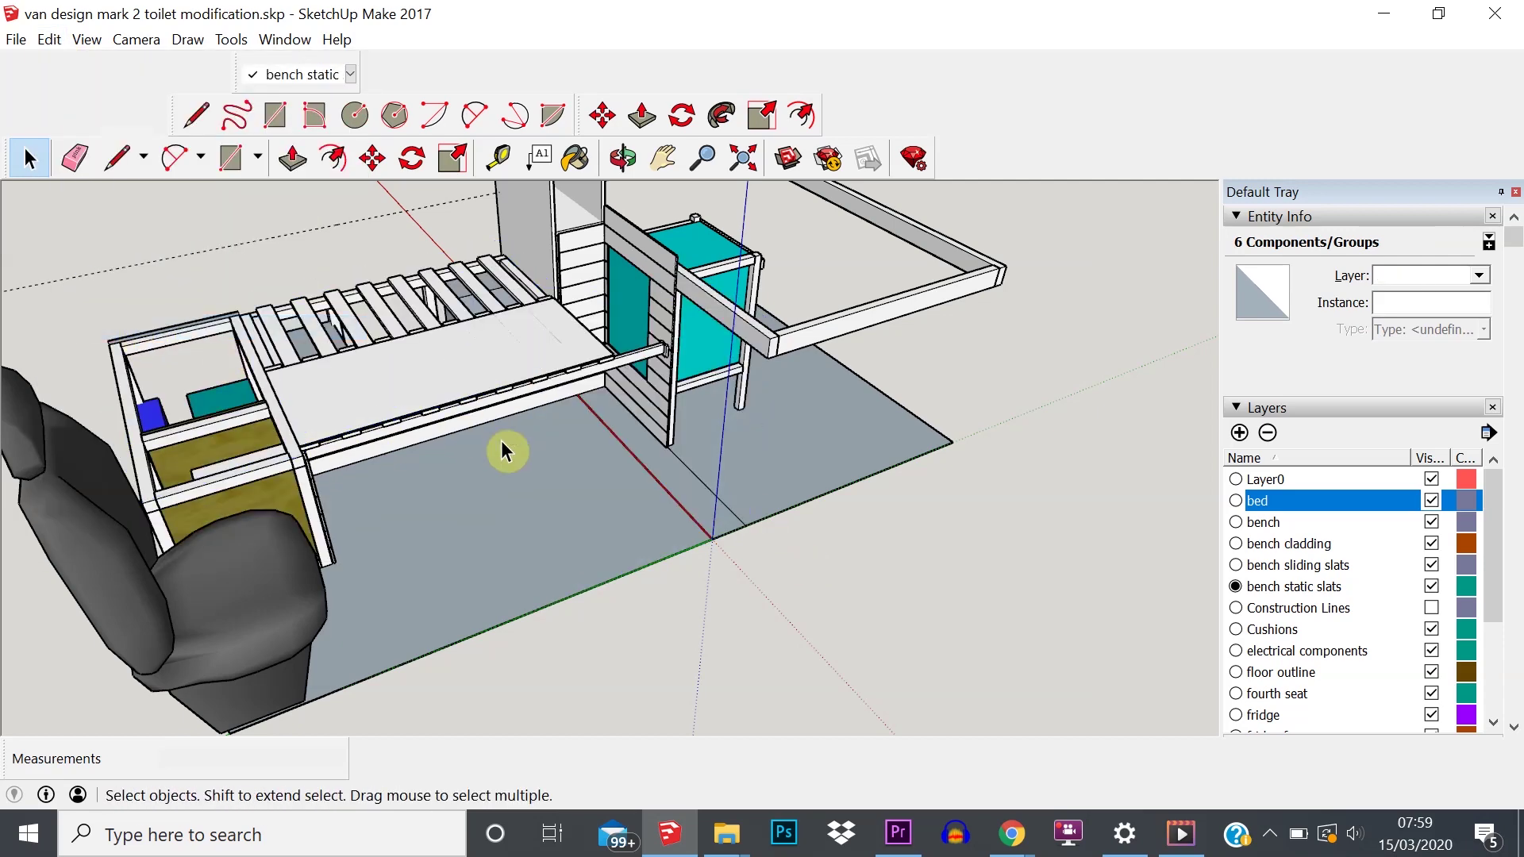
middle_click_drag(501, 441, 119, 159)
- Unhide the cushions and grey box again
left_click(49, 40)
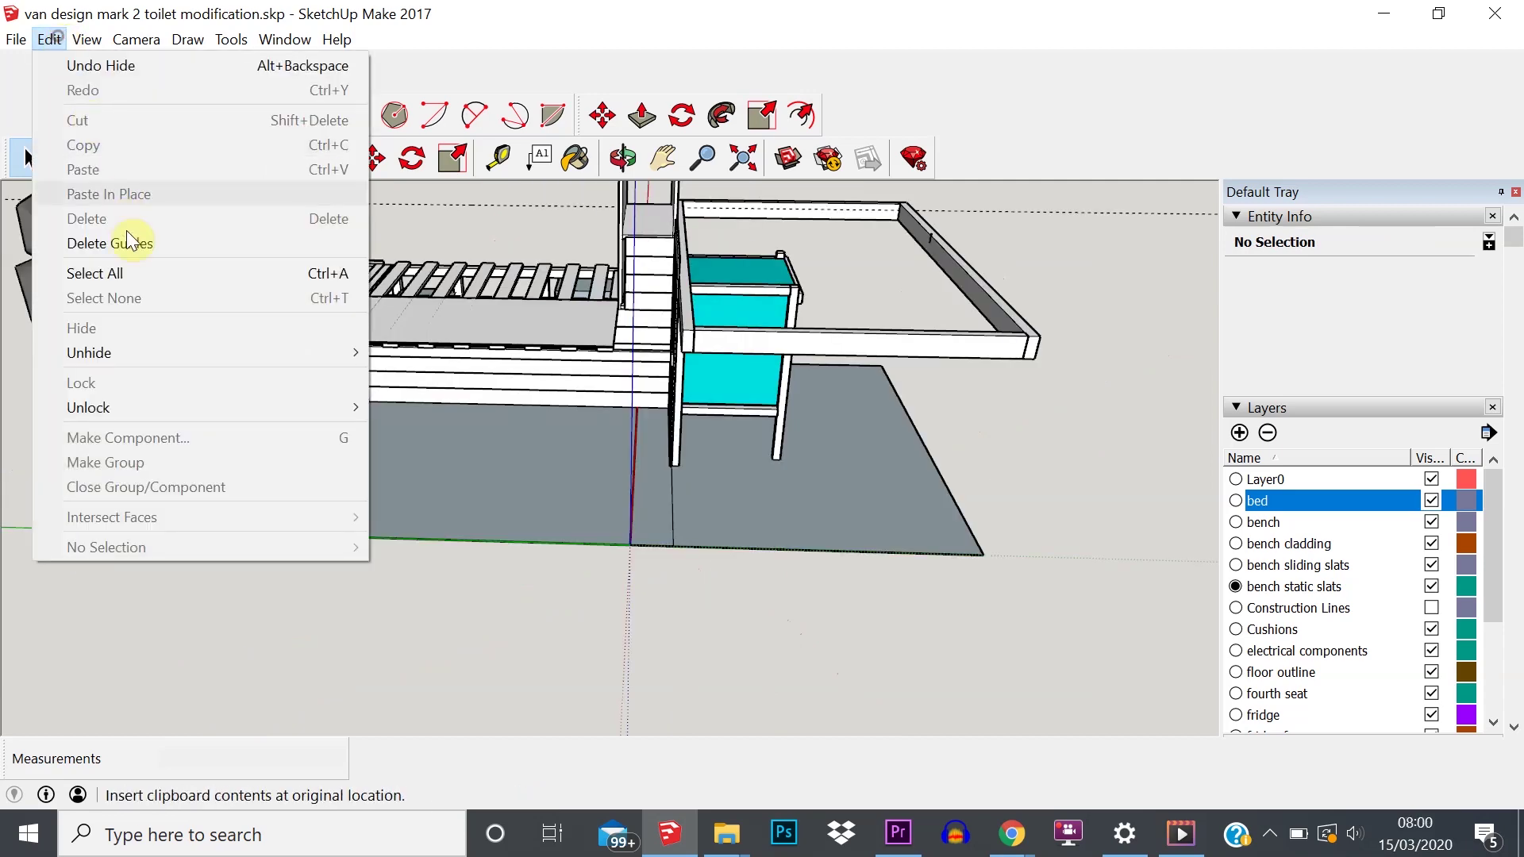
mouse_move(163, 345)
left_click(400, 390)
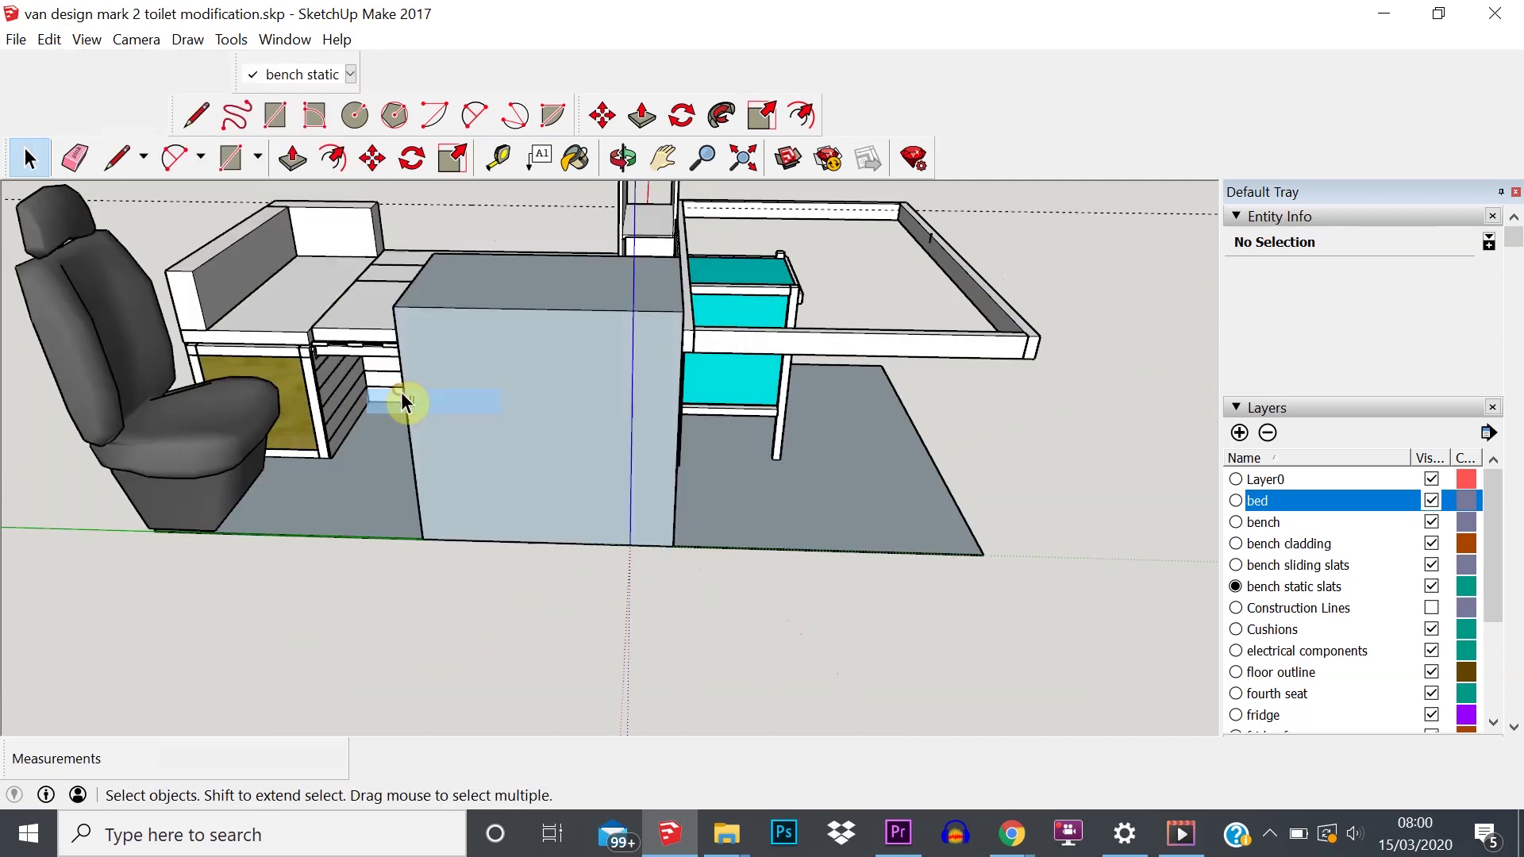
middle_click_drag(503, 282, 588, 295)
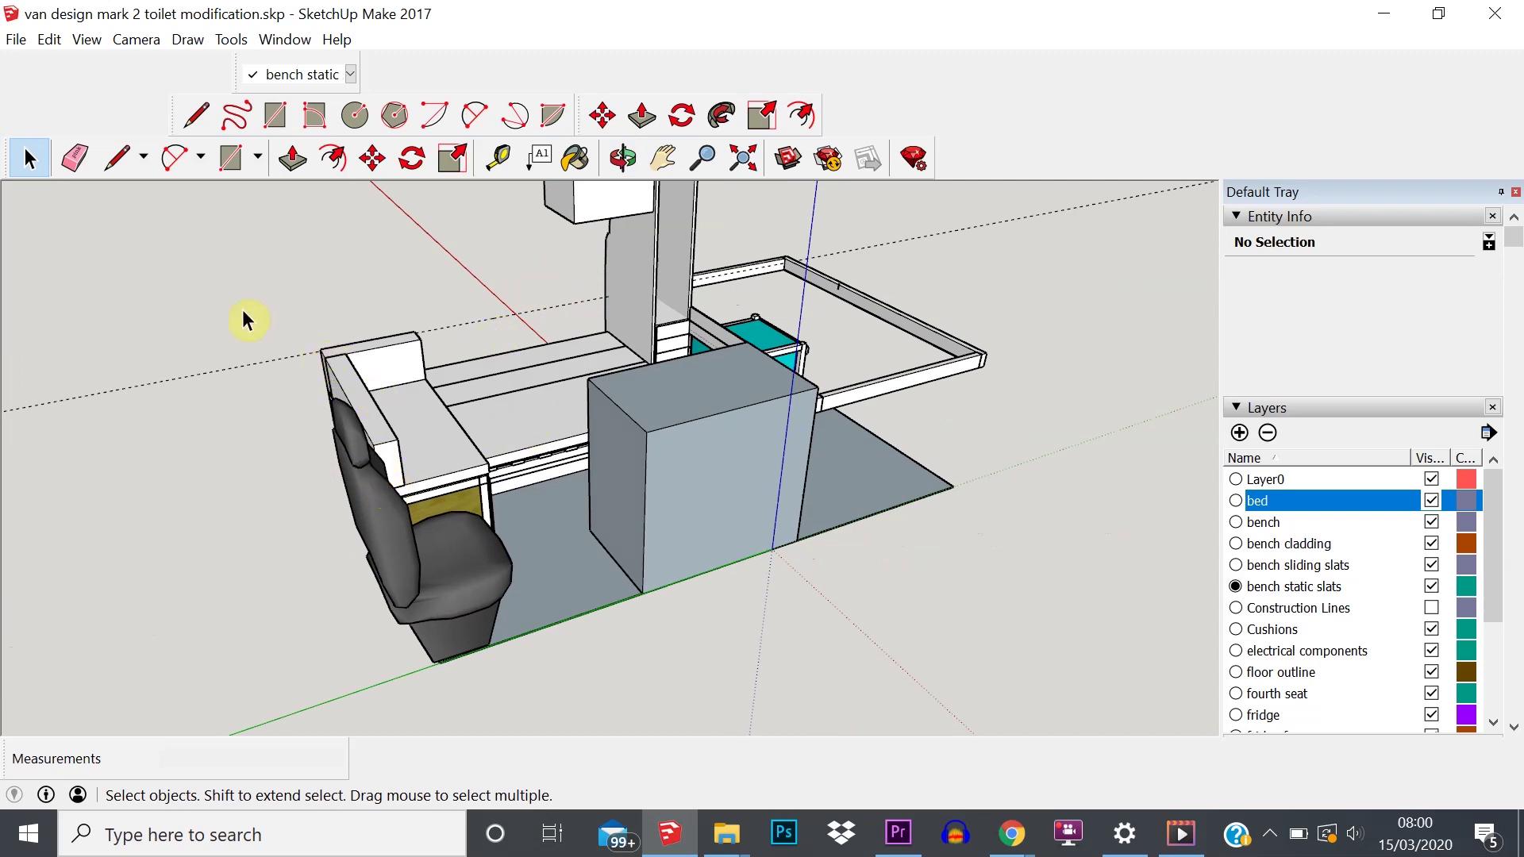
left_click(180, 376)
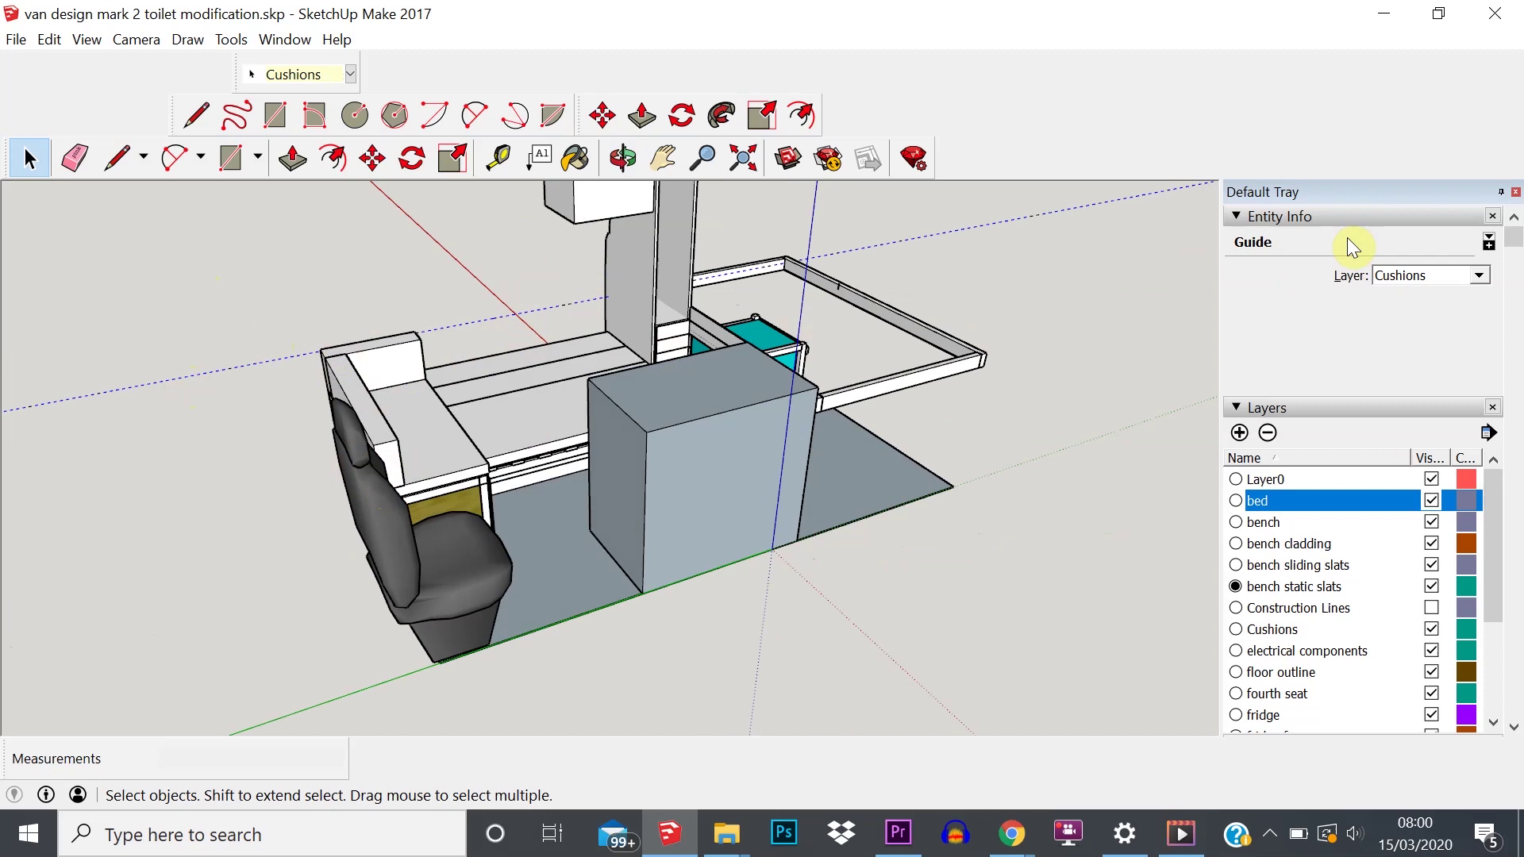
left_click(1397, 275)
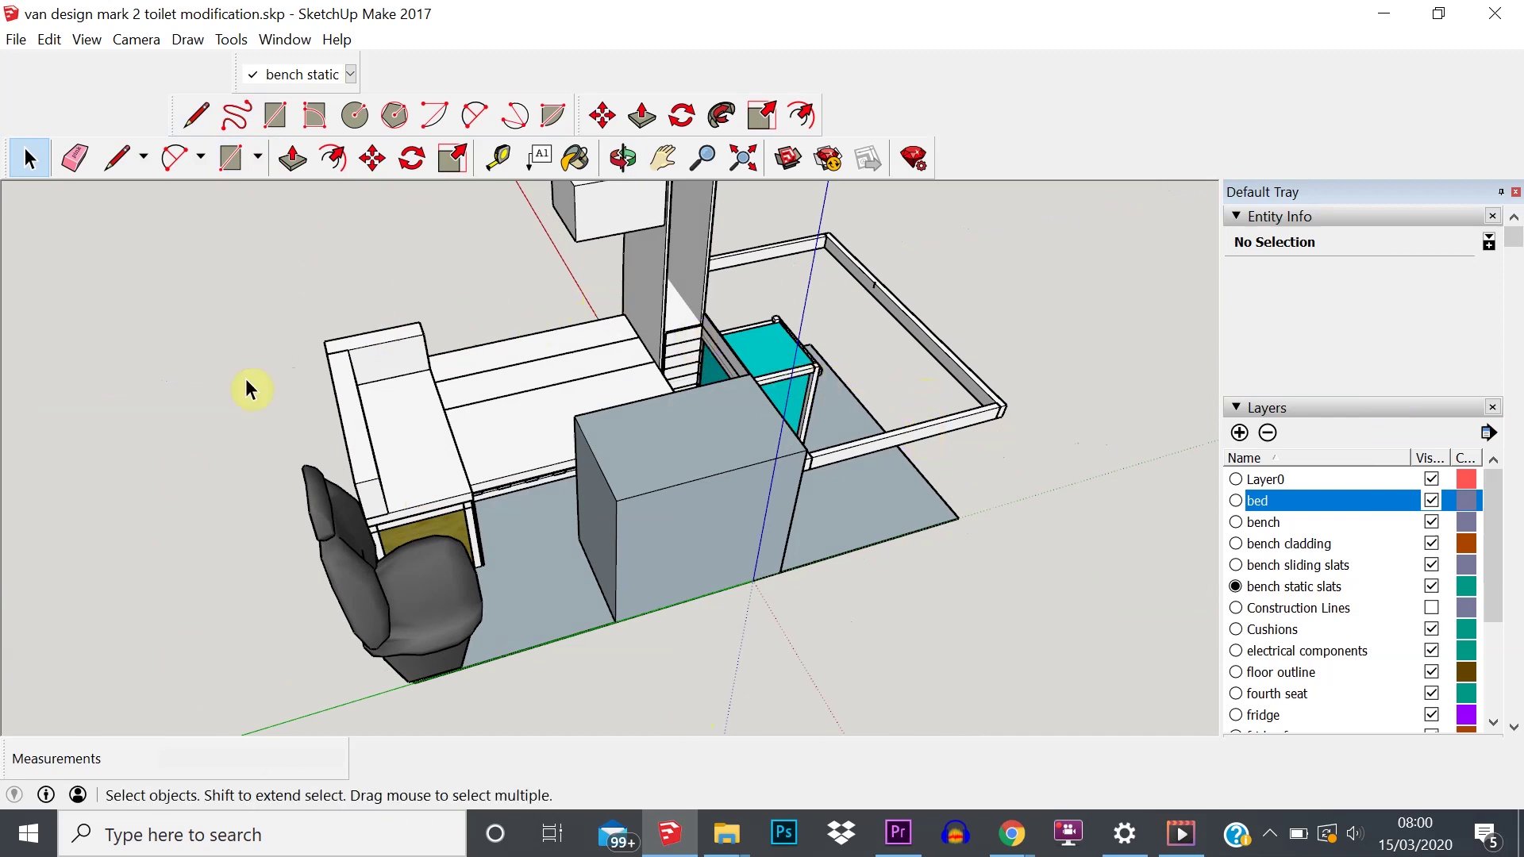
- Show the Window > Default Tray submenu listing Entity Info, Layers, Outliner and other panels
left_click(276, 44)
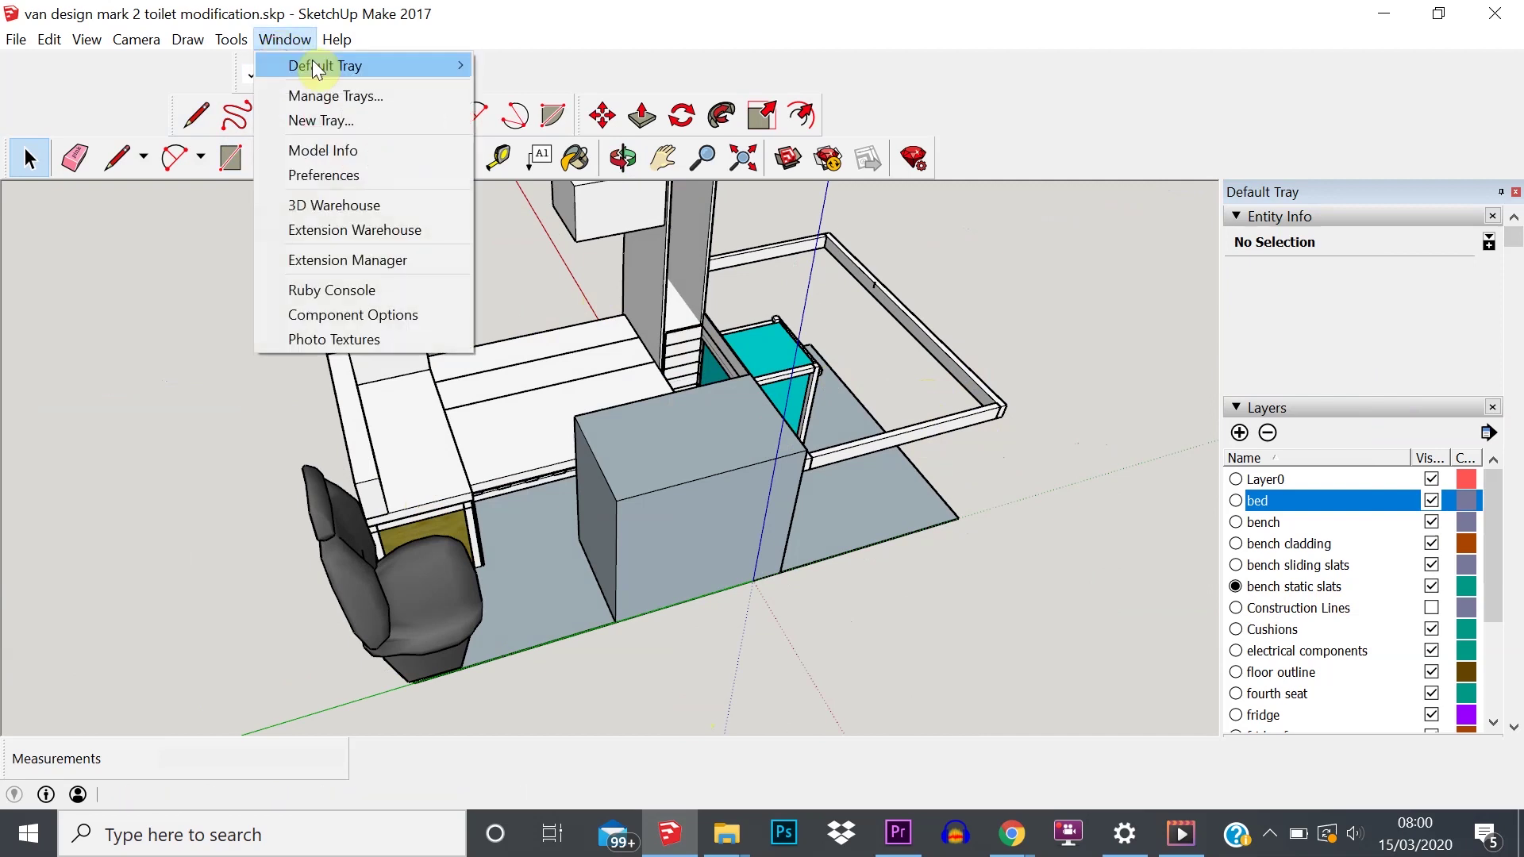
mouse_move(306, 65)
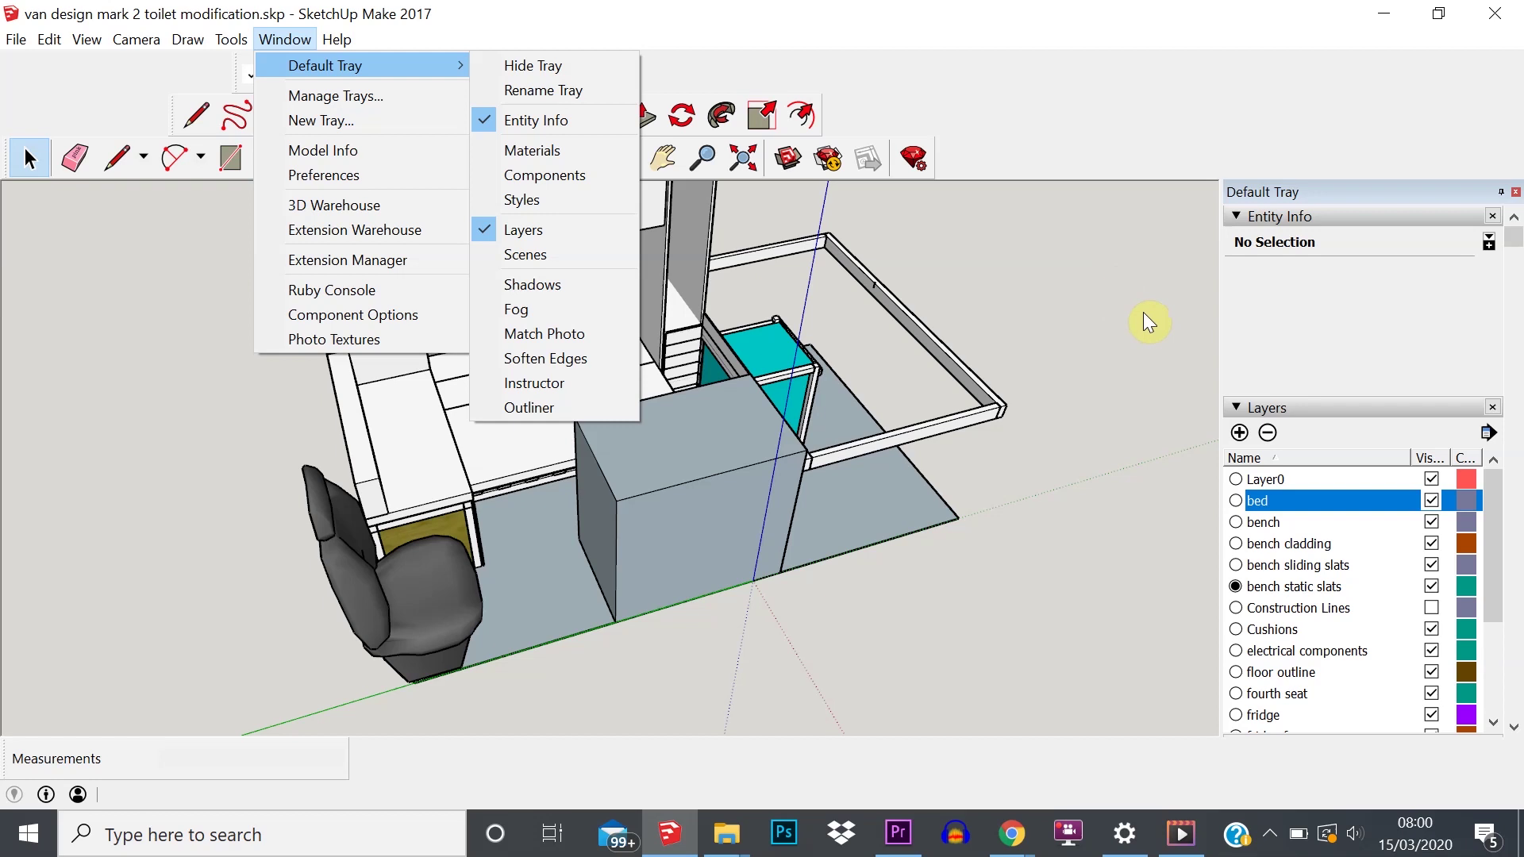
- Dismiss the panel list and orbit to a higher three-quarter view of the van
left_click(1059, 258)
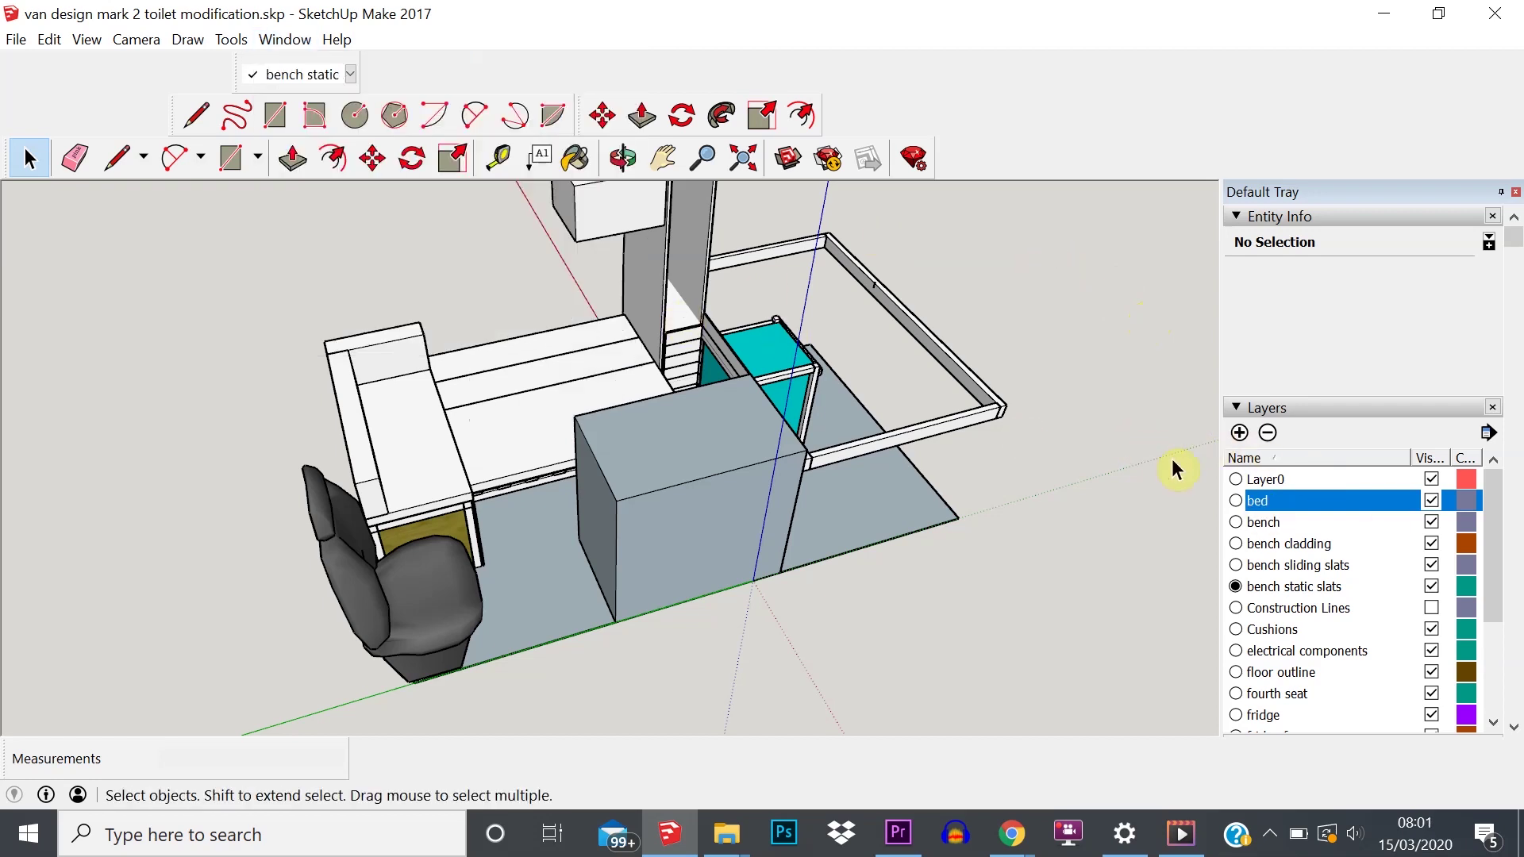
scroll(1170, 464, "down", 1)
scroll(1319, 585, "down", 3)
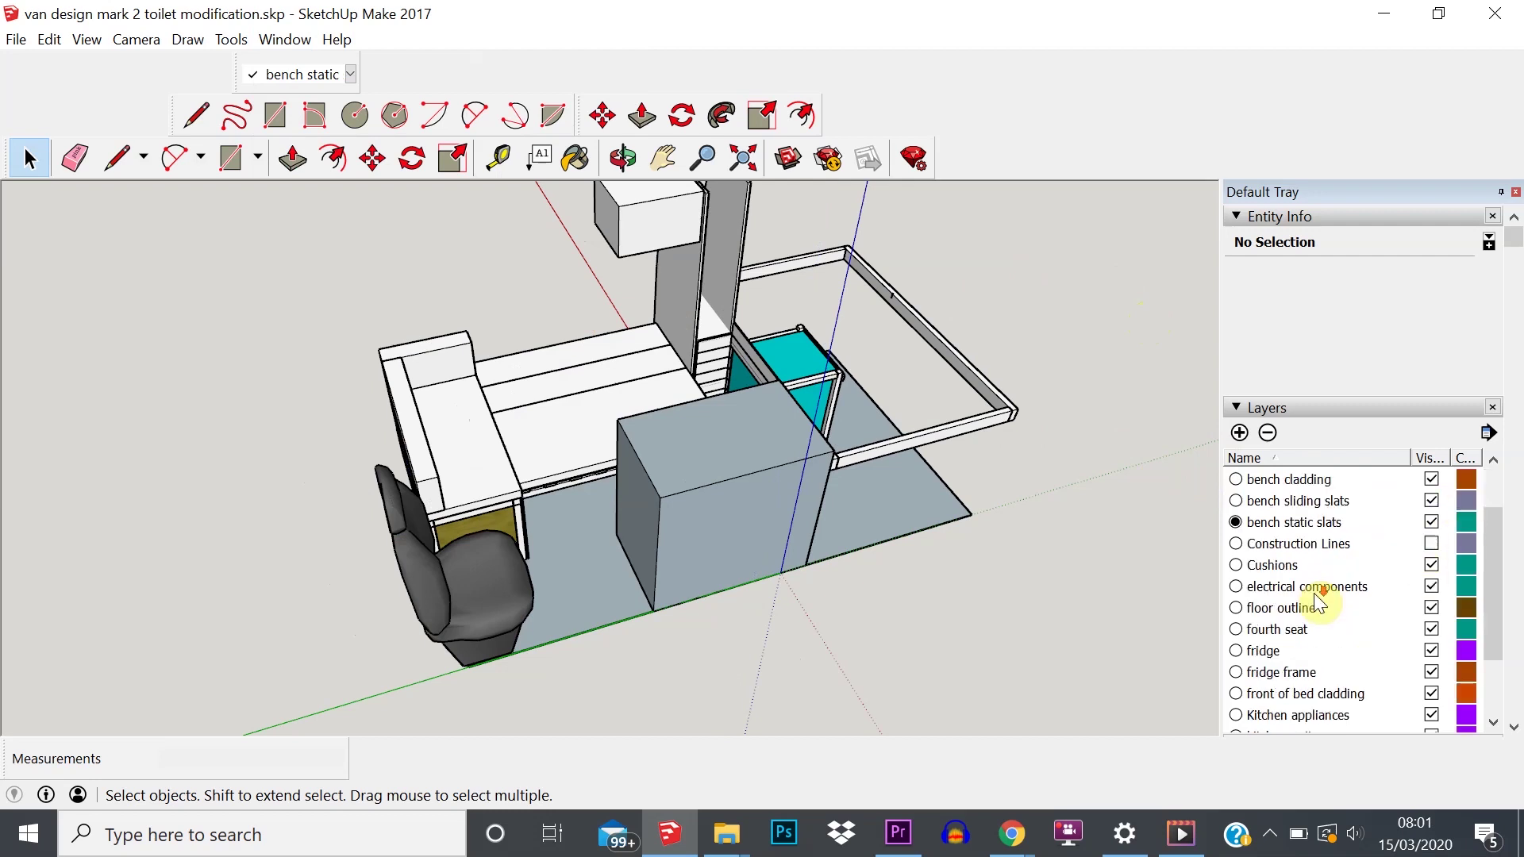
scroll(1320, 606, "up", 3)
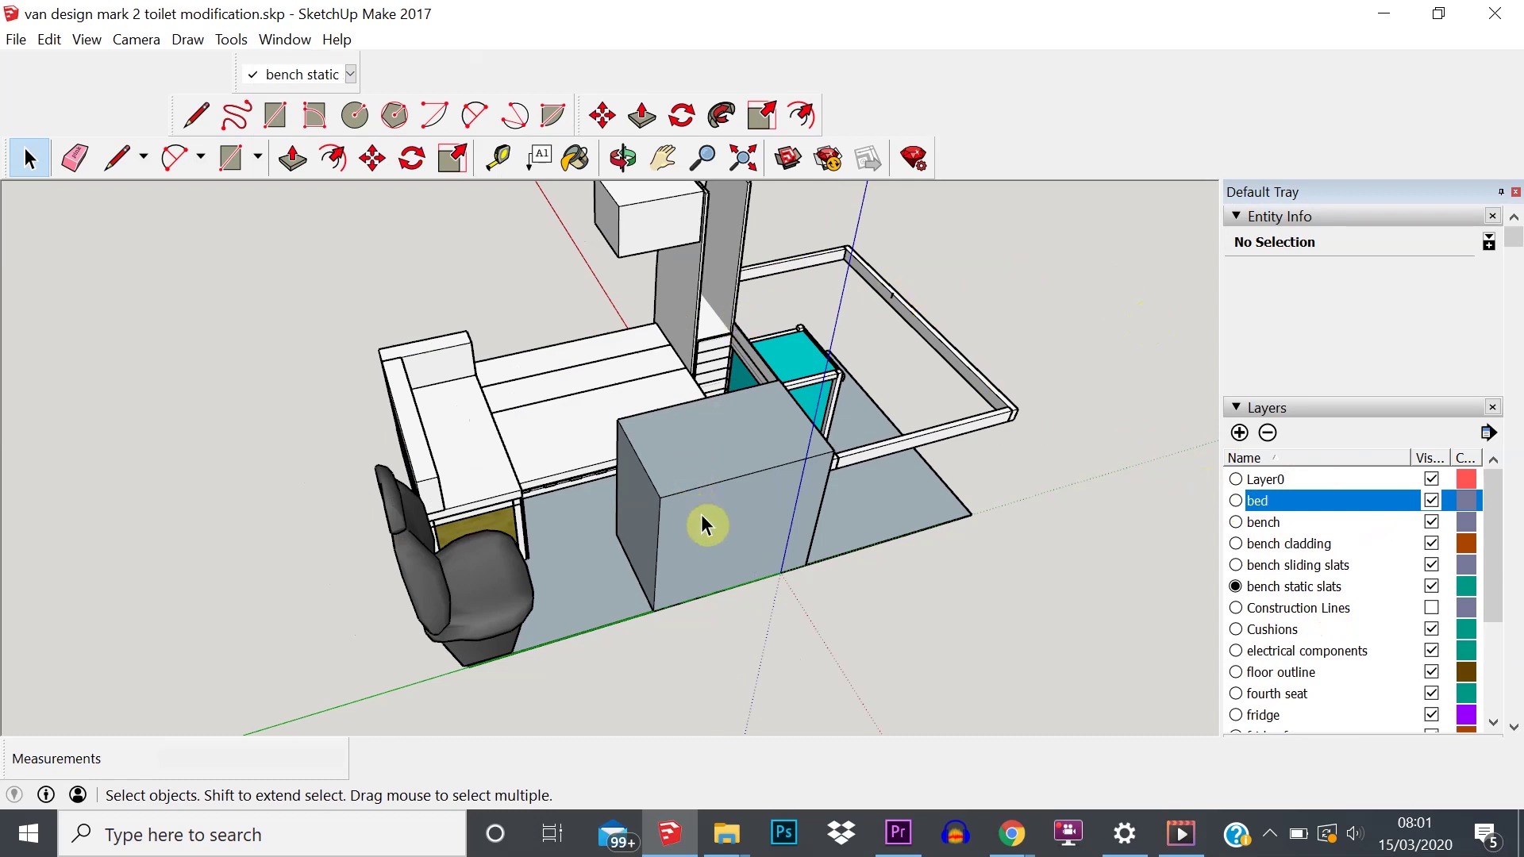
scroll(706, 525, "down", 5)
middle_click_drag(738, 551, 619, 415)
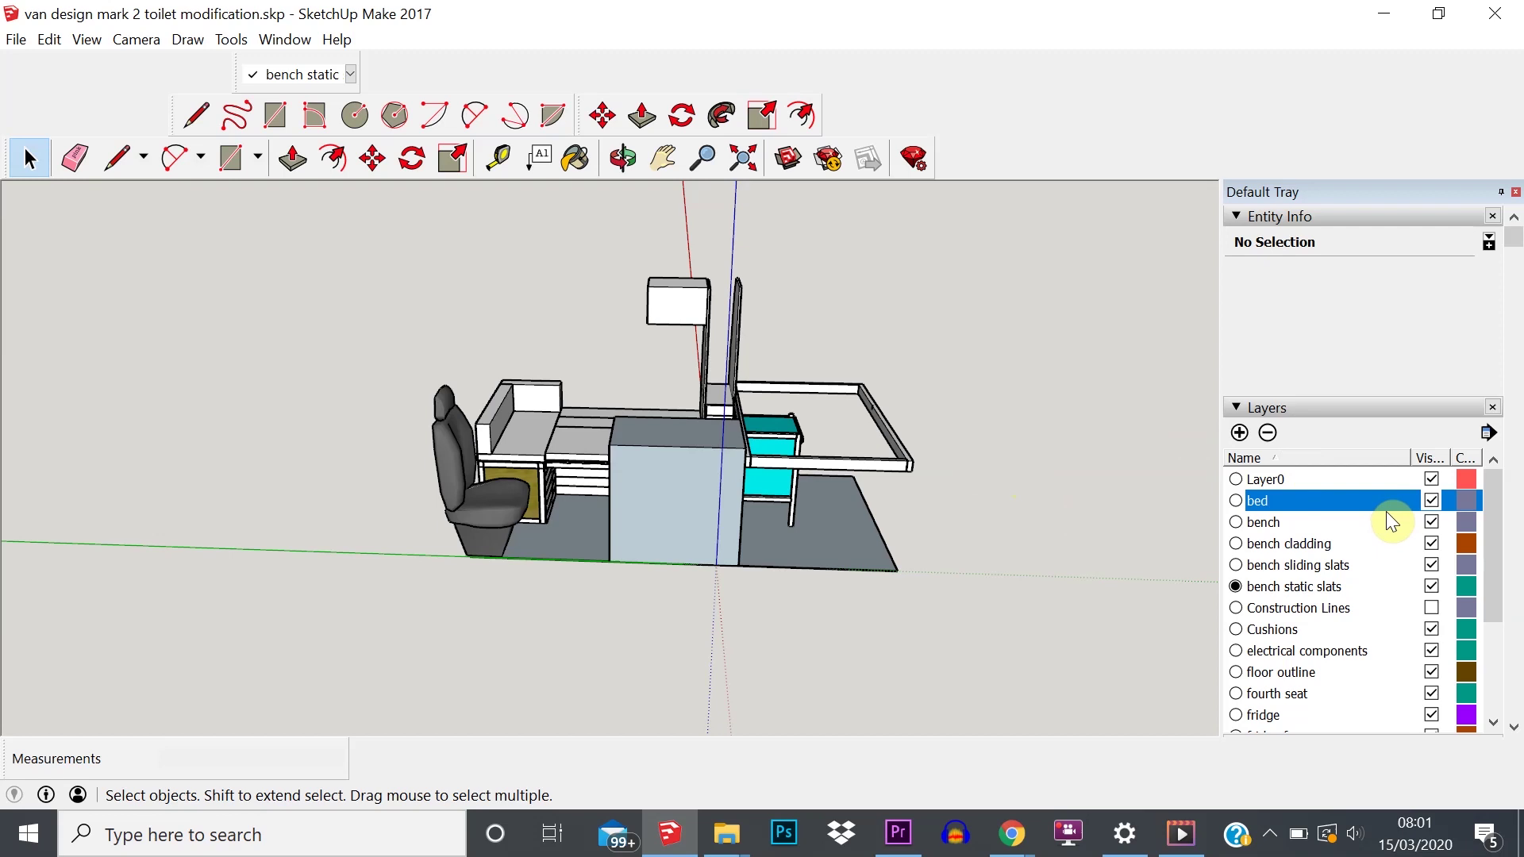
middle_click_drag(671, 437, 732, 505)
- Select the grey kitchen unit box and confirm Entity Info shows layer 'kitchen unit'
left_click(730, 506)
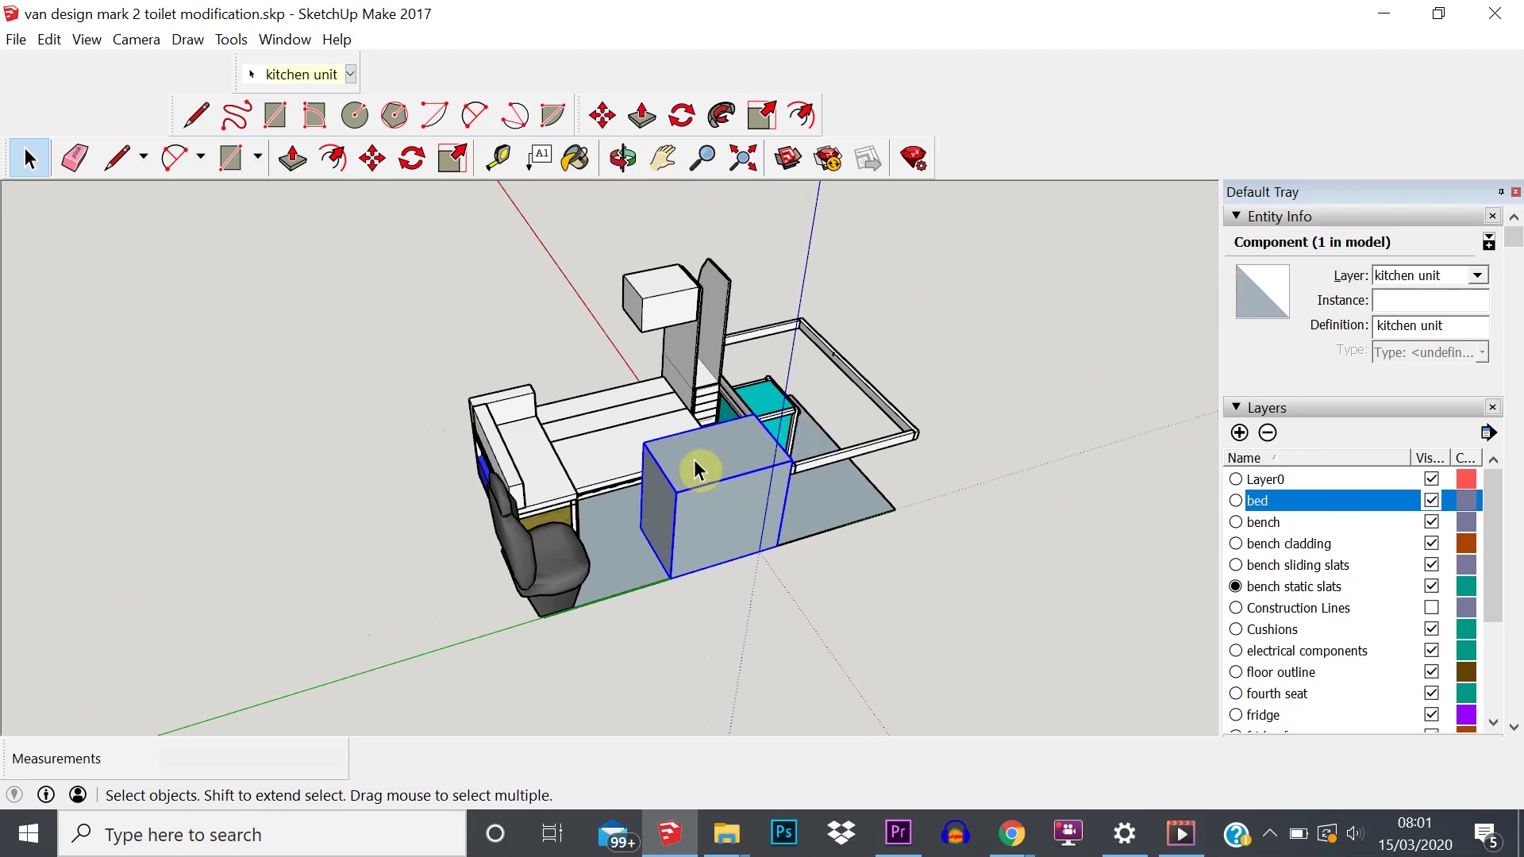
left_click(934, 387)
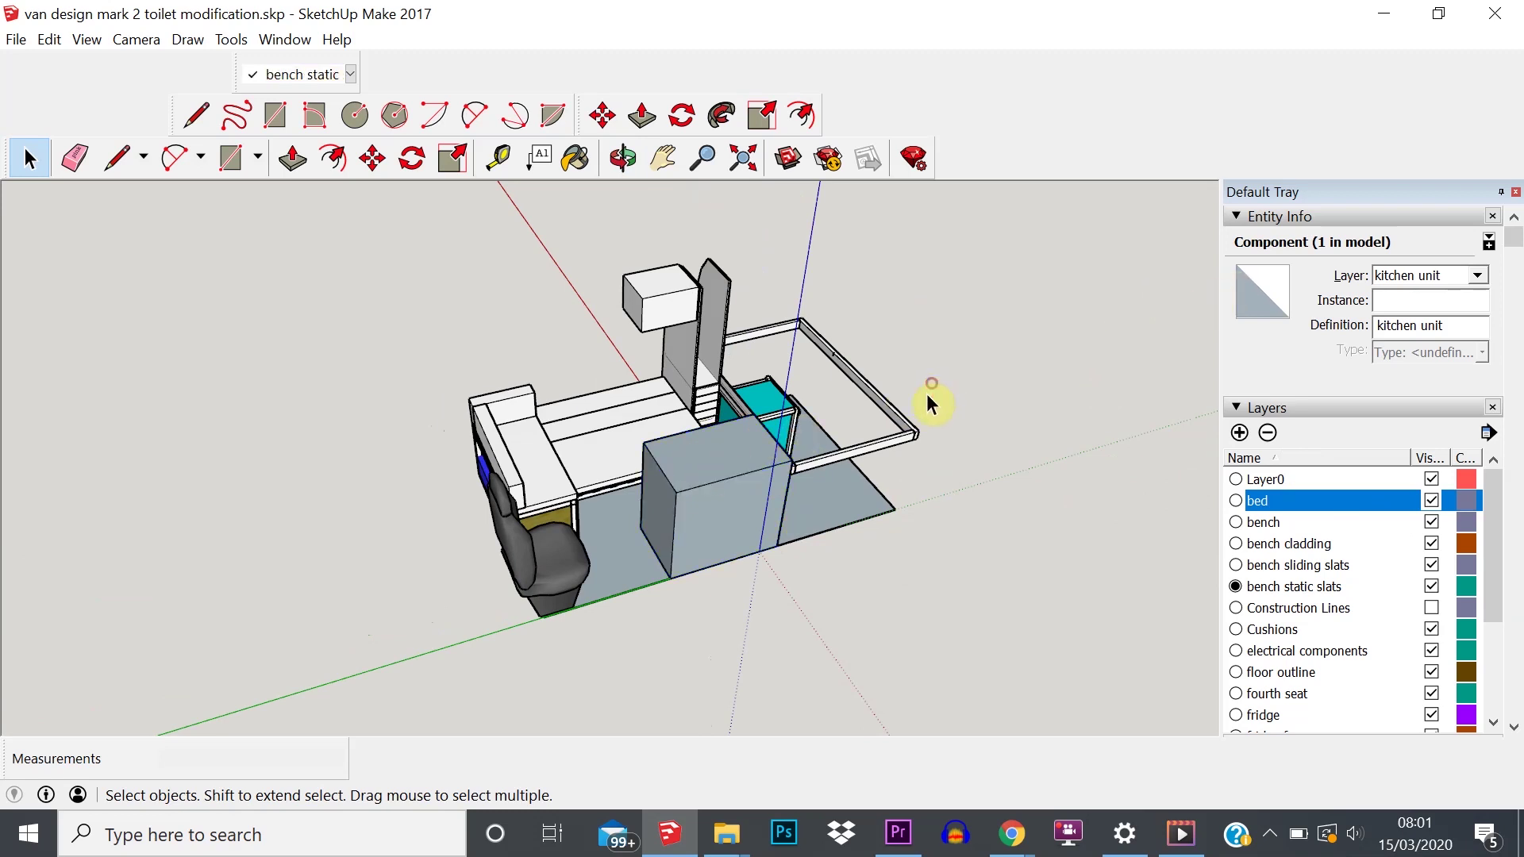
left_click(701, 477)
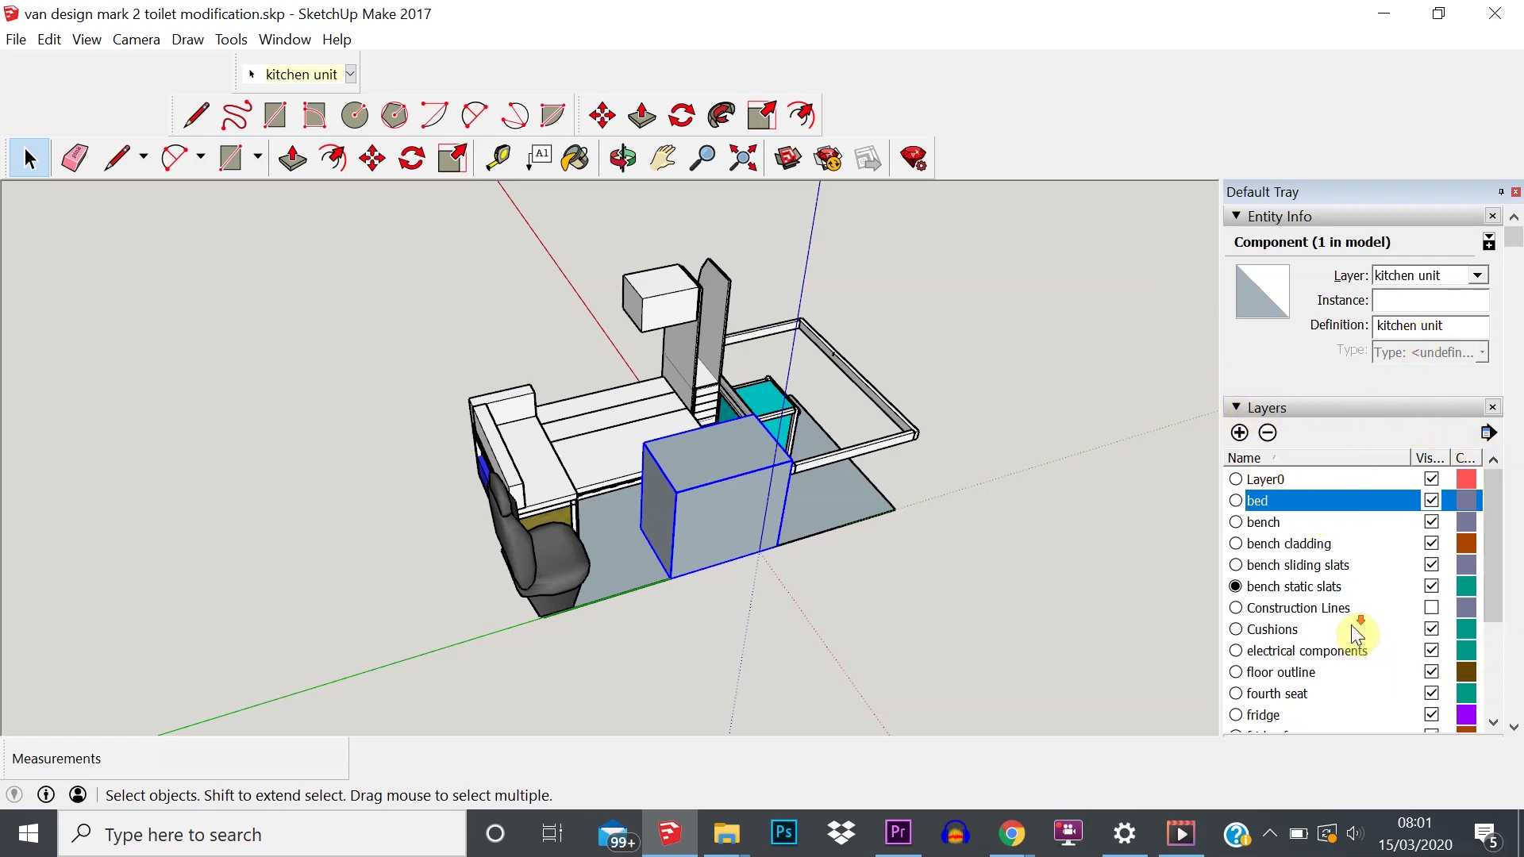
scroll(1358, 635, "down", 1)
scroll(1357, 635, "down", 1)
scroll(1355, 627, "up", 2)
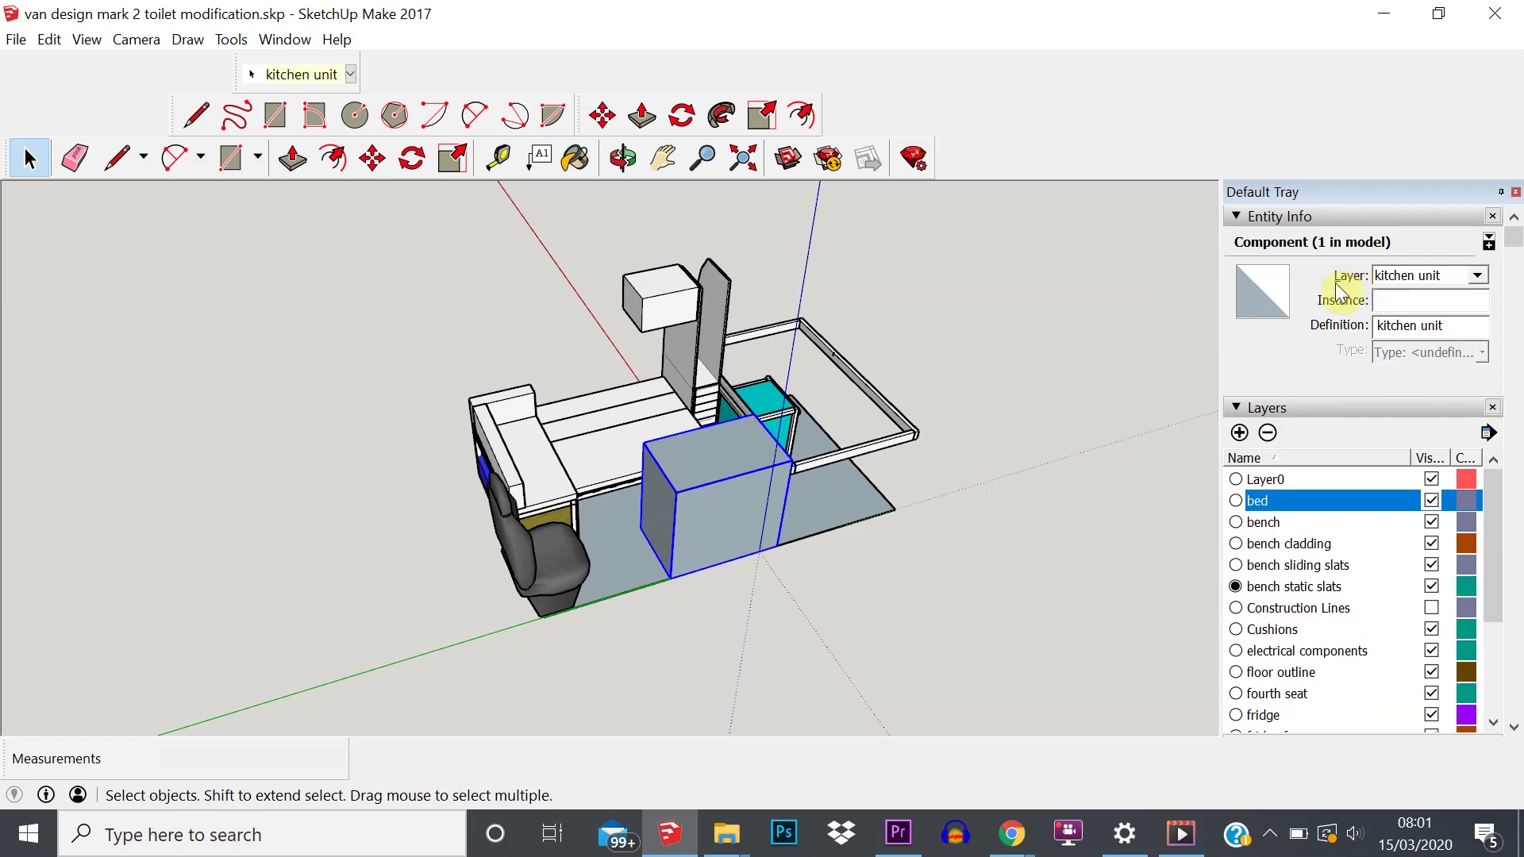
scroll(1301, 575, "down", 1)
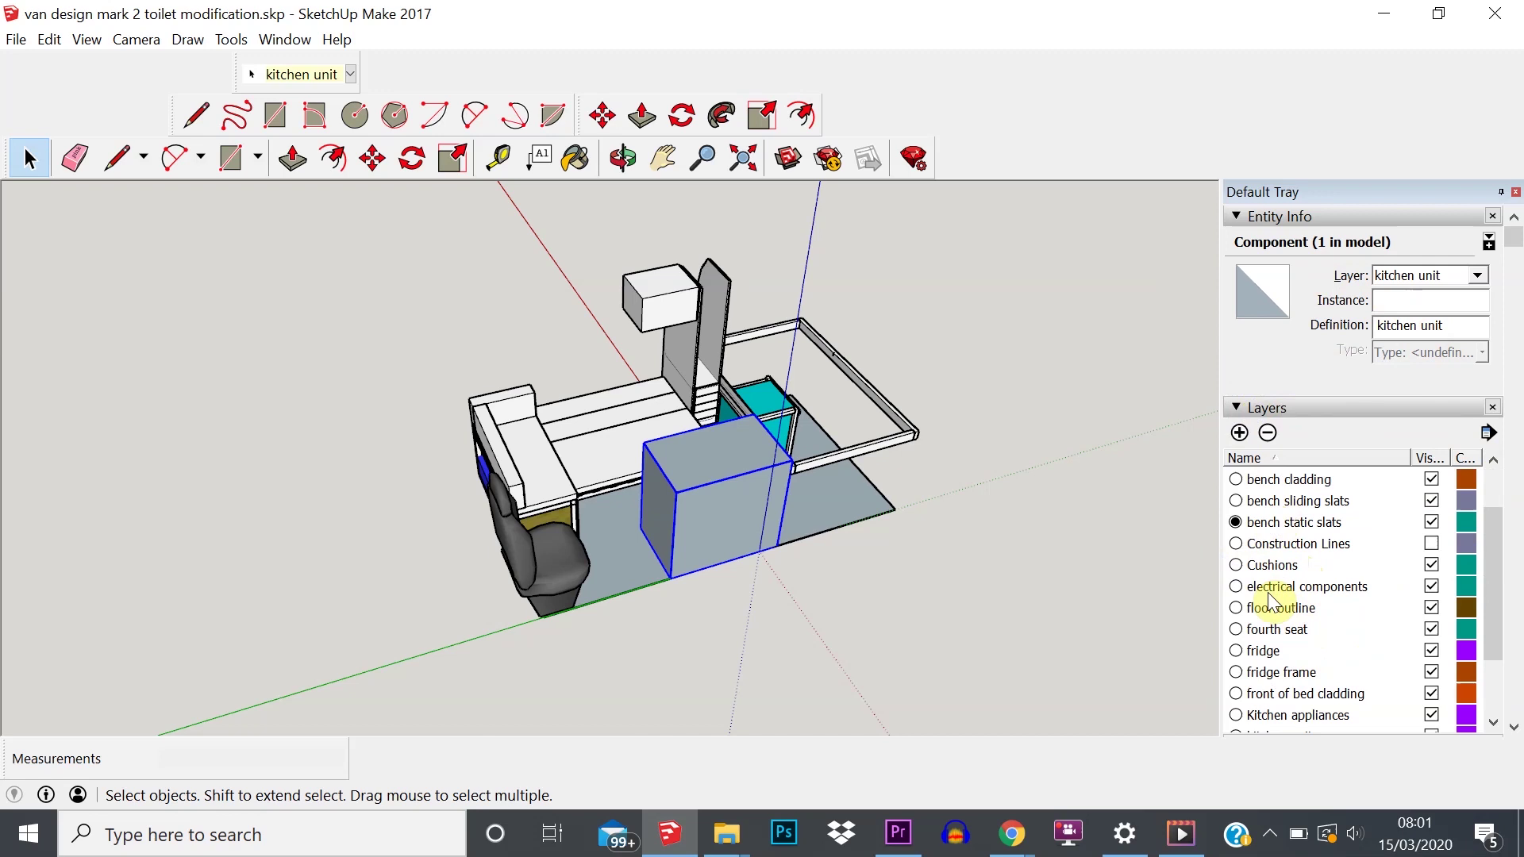
scroll(1265, 591, "down", 1)
scroll(1273, 611, "up", 2)
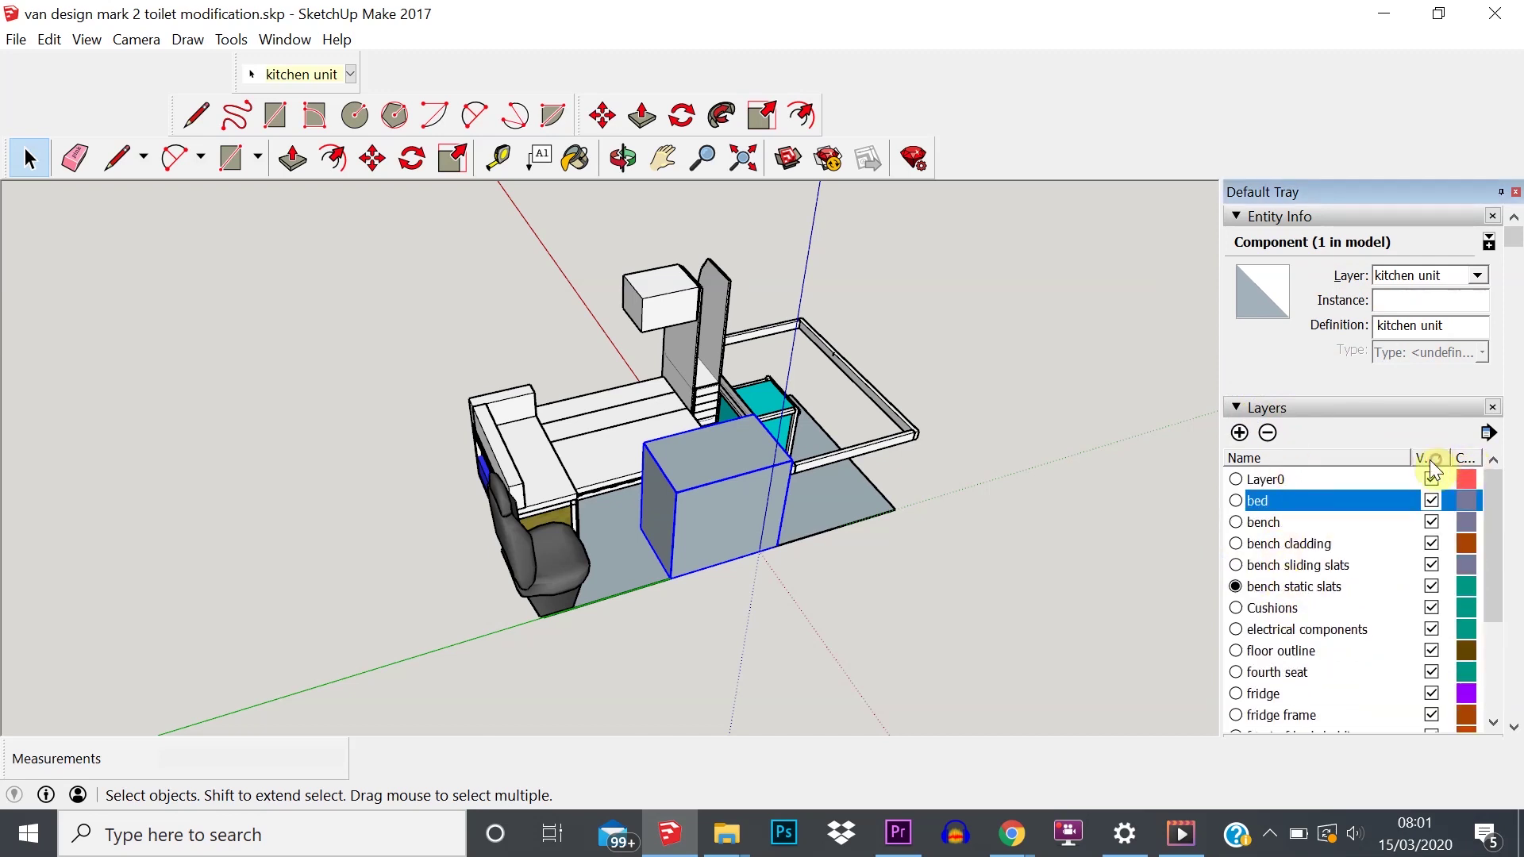
- Sort the Layers list by name, scroll to 'kitchen unit', and turn off its visibility
left_click(1271, 455)
left_click(1272, 455)
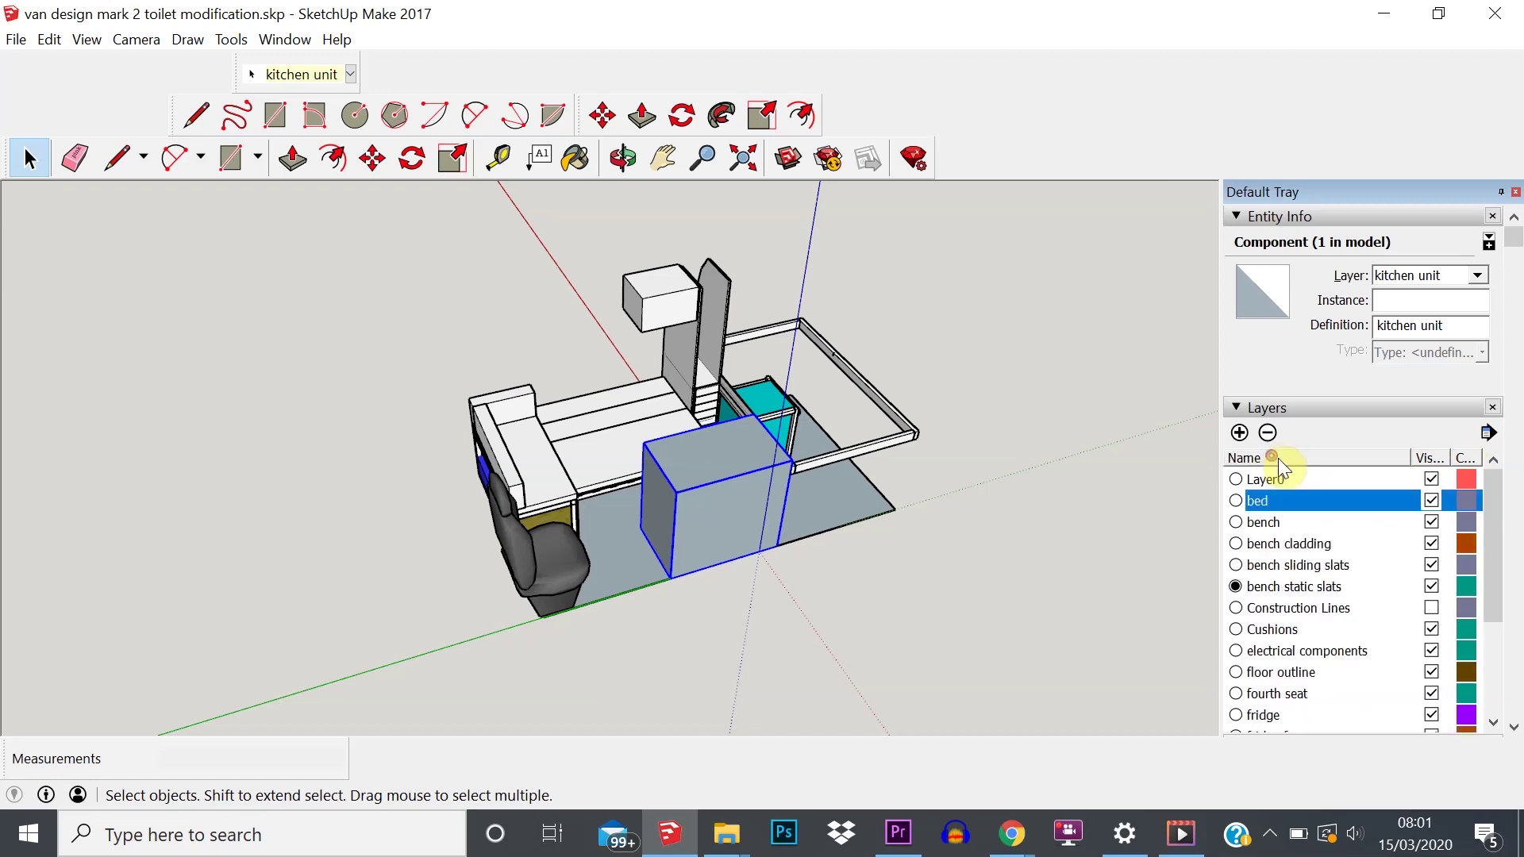
left_click(1246, 458)
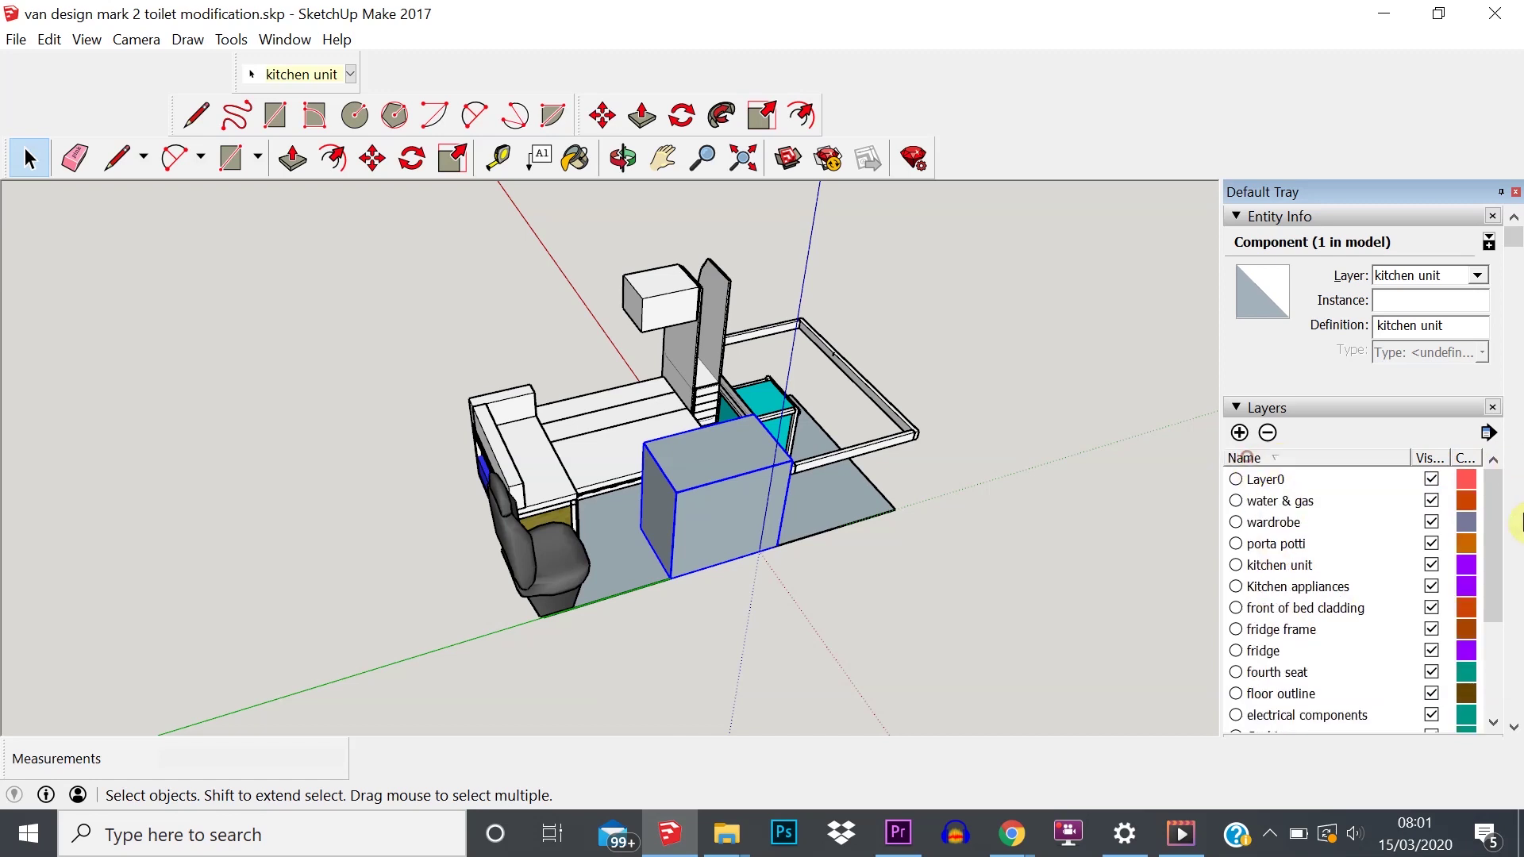
left_click(1256, 460)
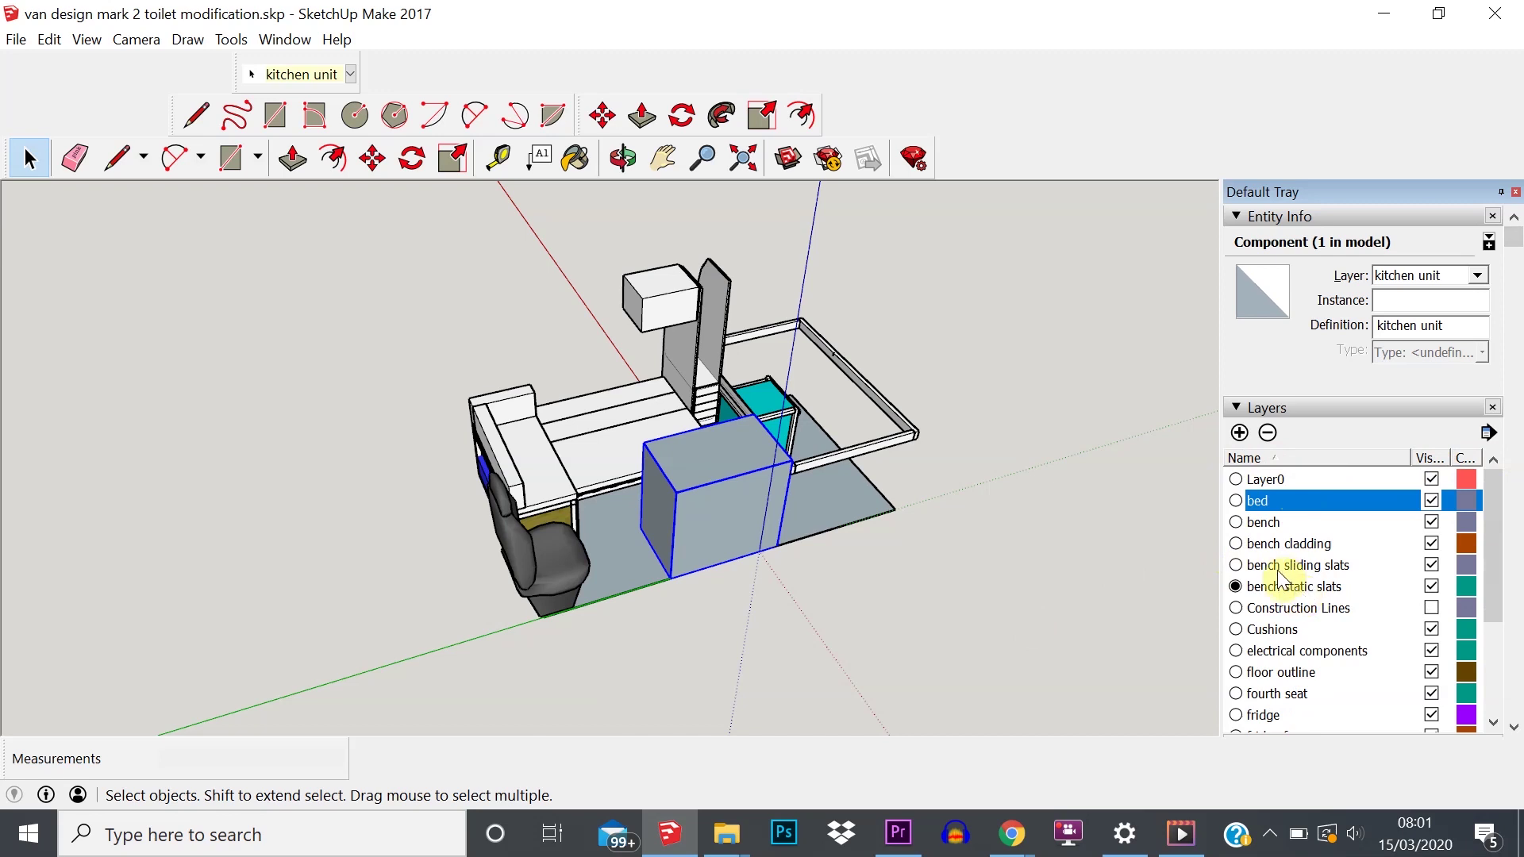
scroll(1287, 619, "down", 1)
scroll(1290, 623, "down", 1)
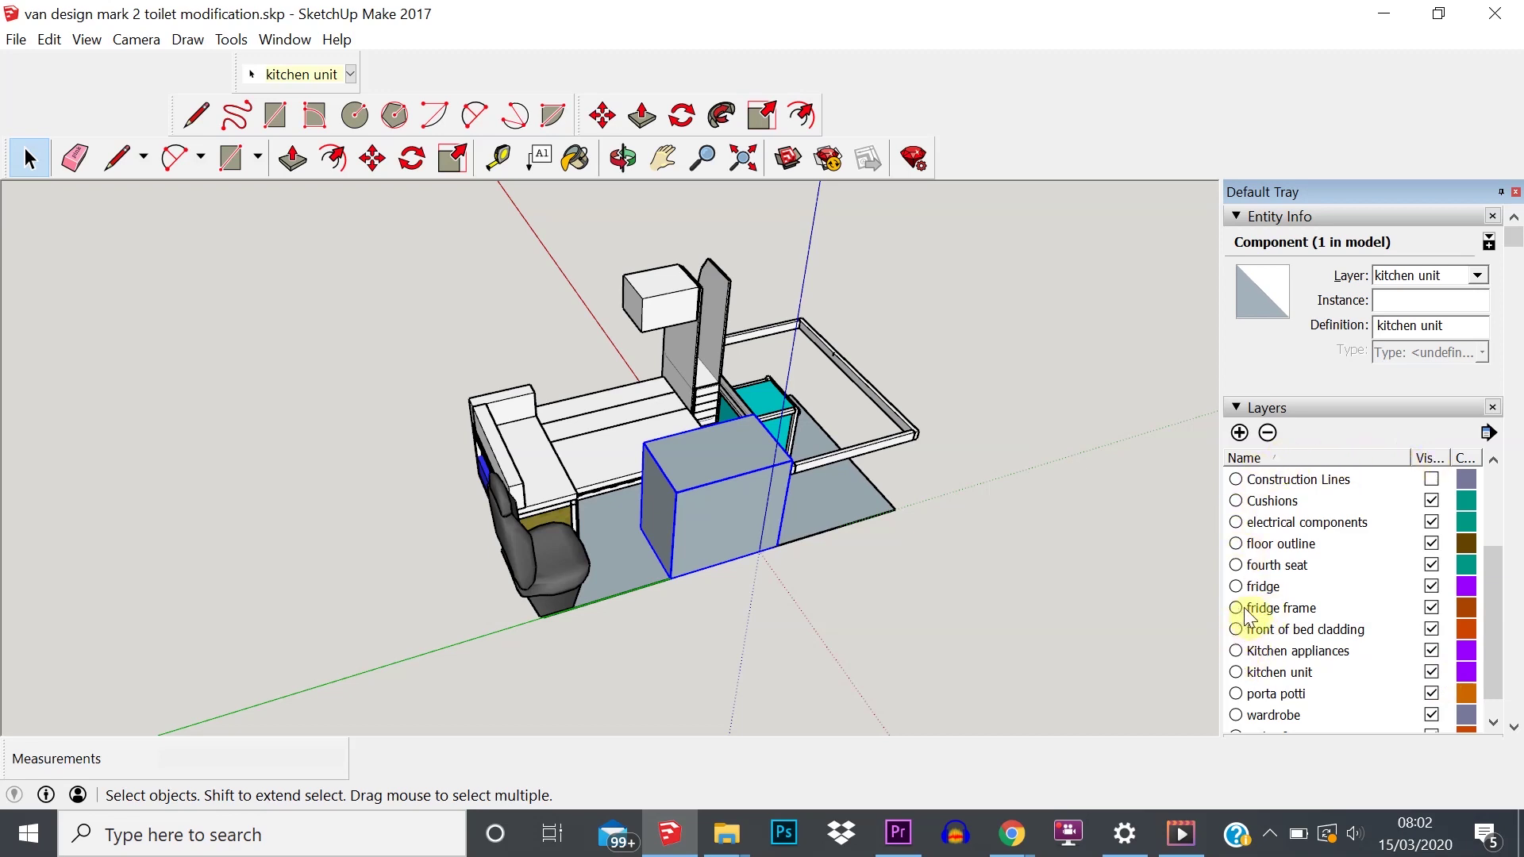
left_click(1431, 672)
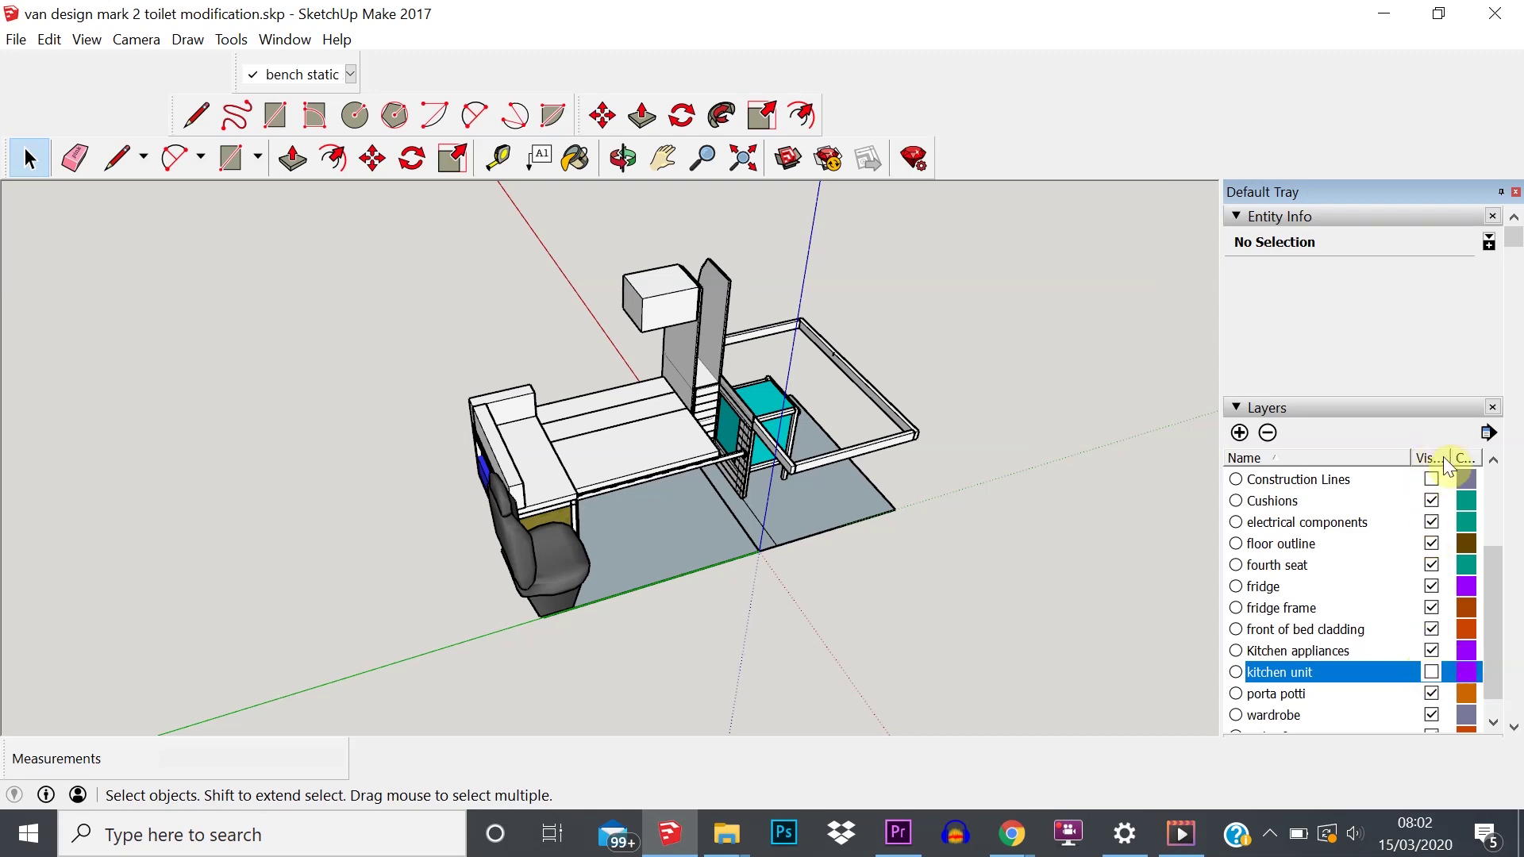
- Widen the Visible column and set 'kitchen unit' as the current layer
mouse_move(1451, 459)
left_mouse_down()
mouse_move(1481, 459)
mouse_move(1428, 459)
left_mouse_up()
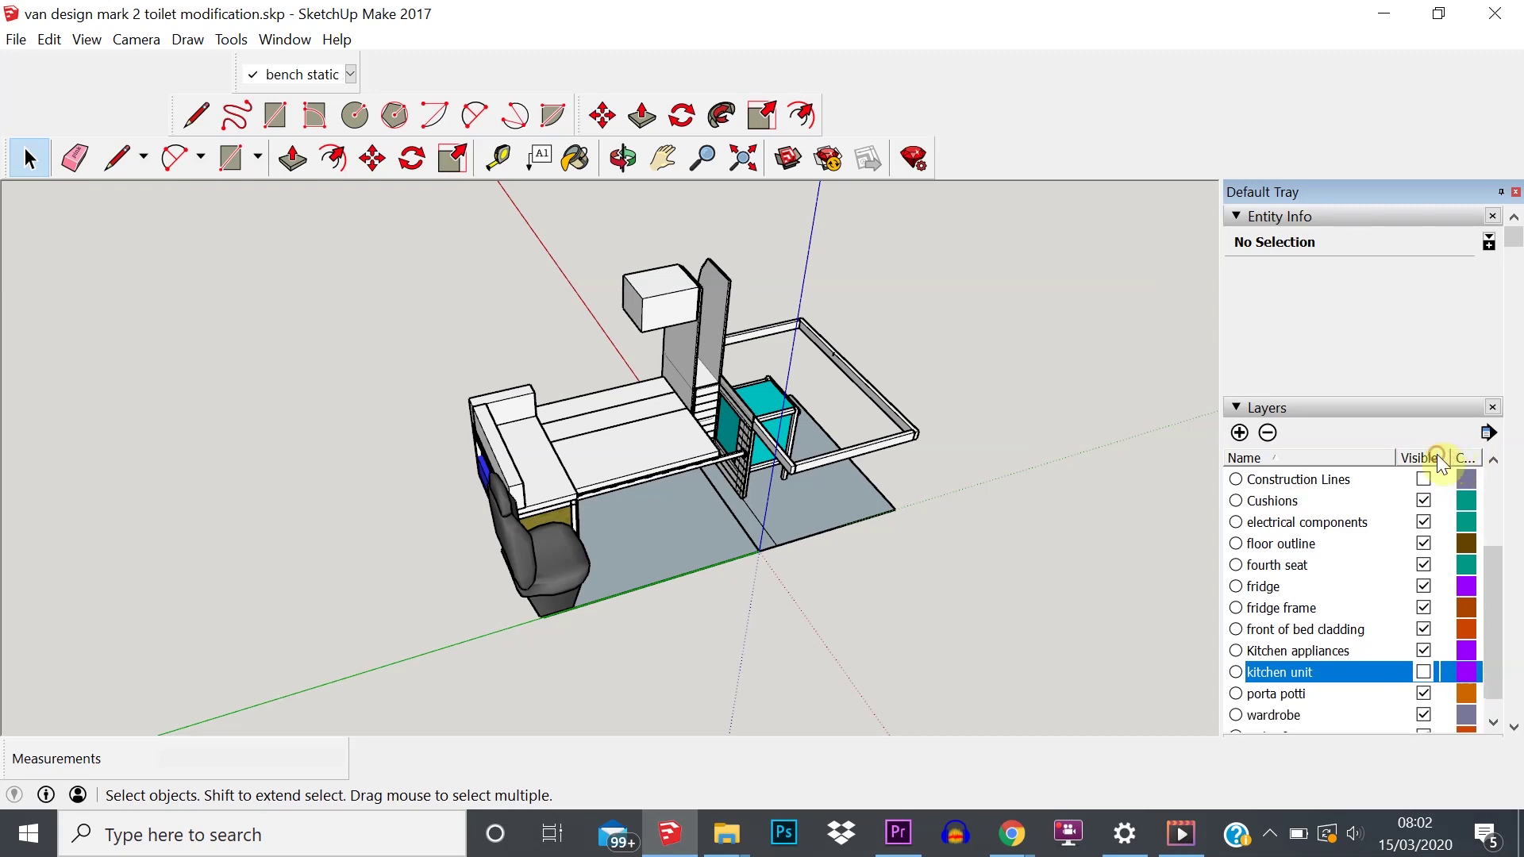
left_click(1238, 673)
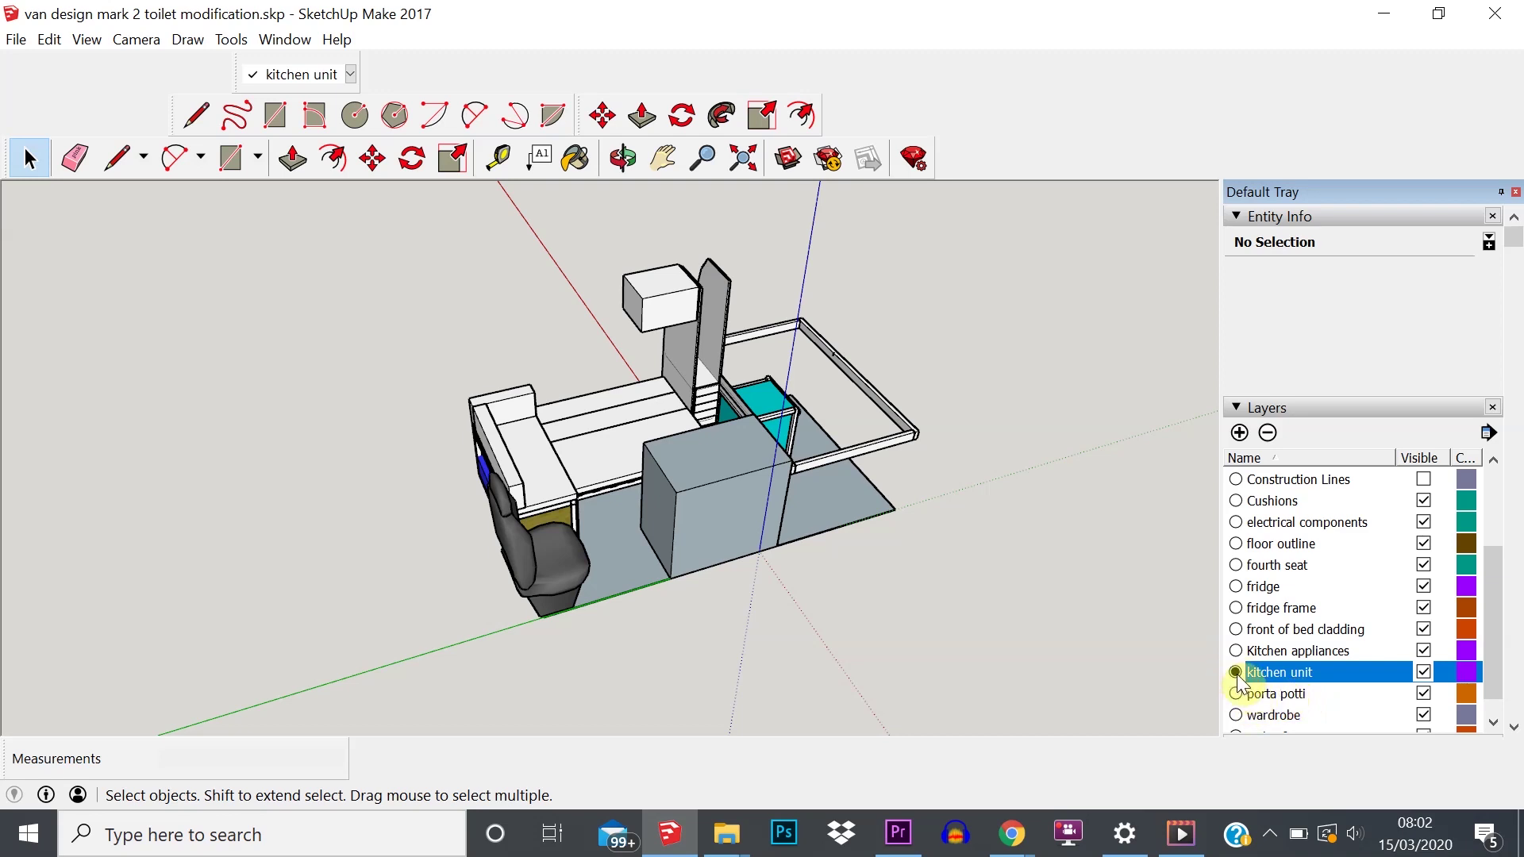
key("r")
key("space")
- Draw a hob rectangle on the kitchen unit top and raise it 12mm
left_click(219, 166)
scroll(676, 454, "up", 5)
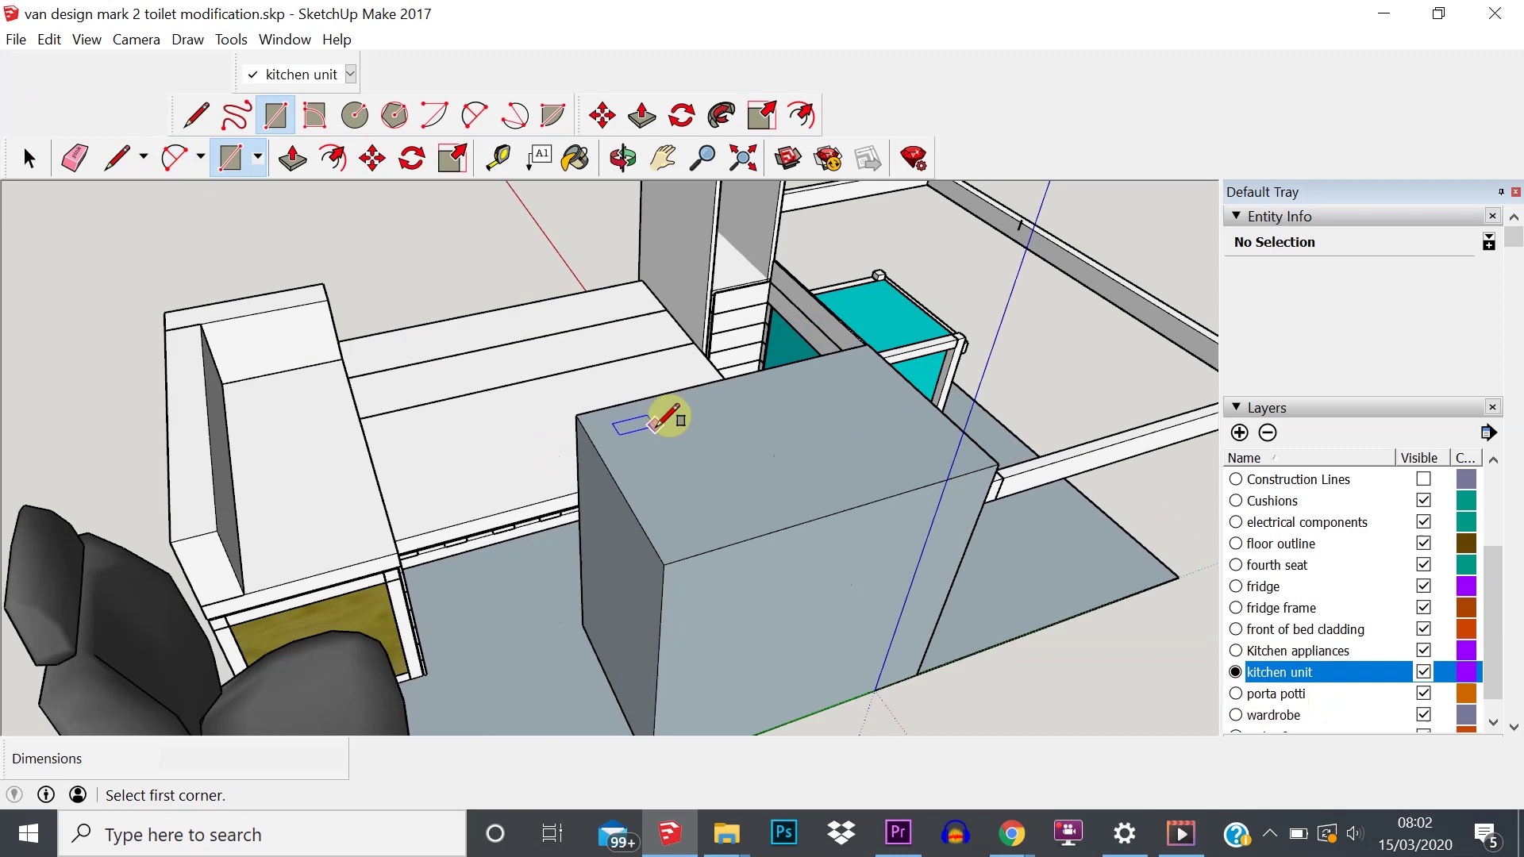
left_click(655, 426)
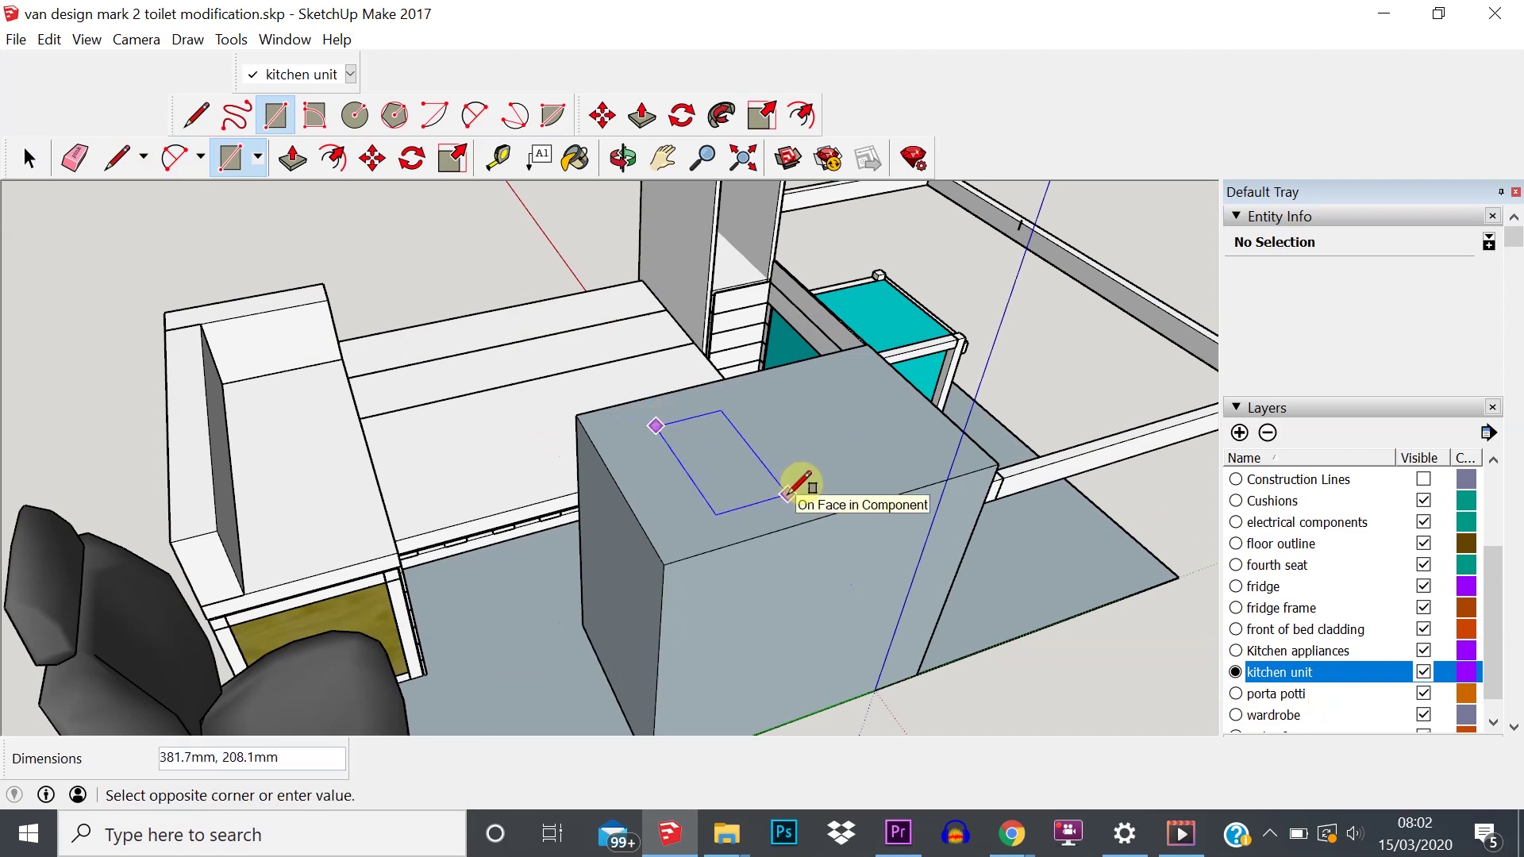
left_click(798, 501)
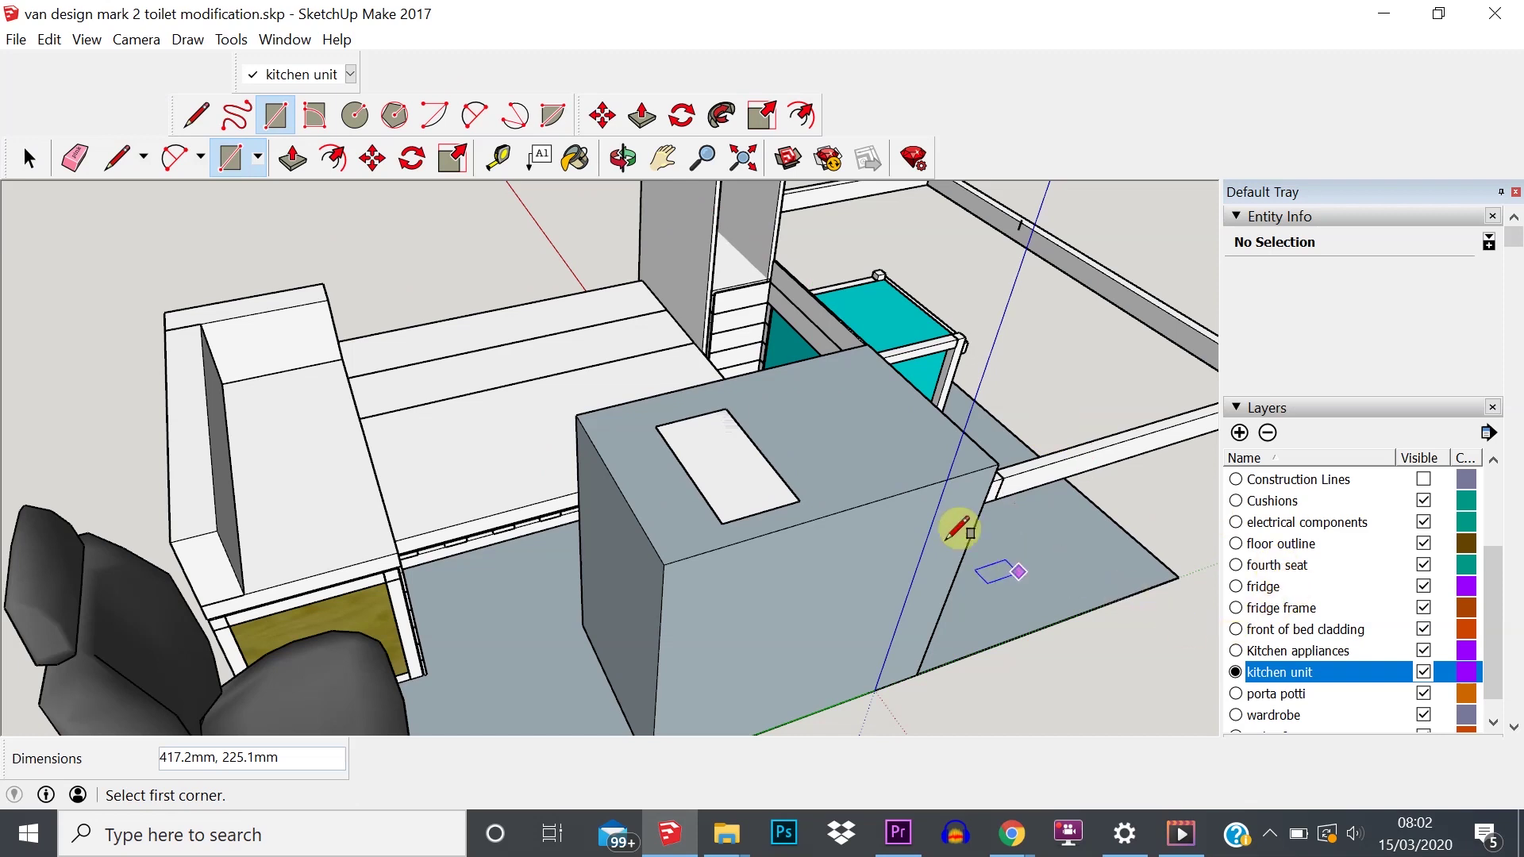
left_click(293, 159)
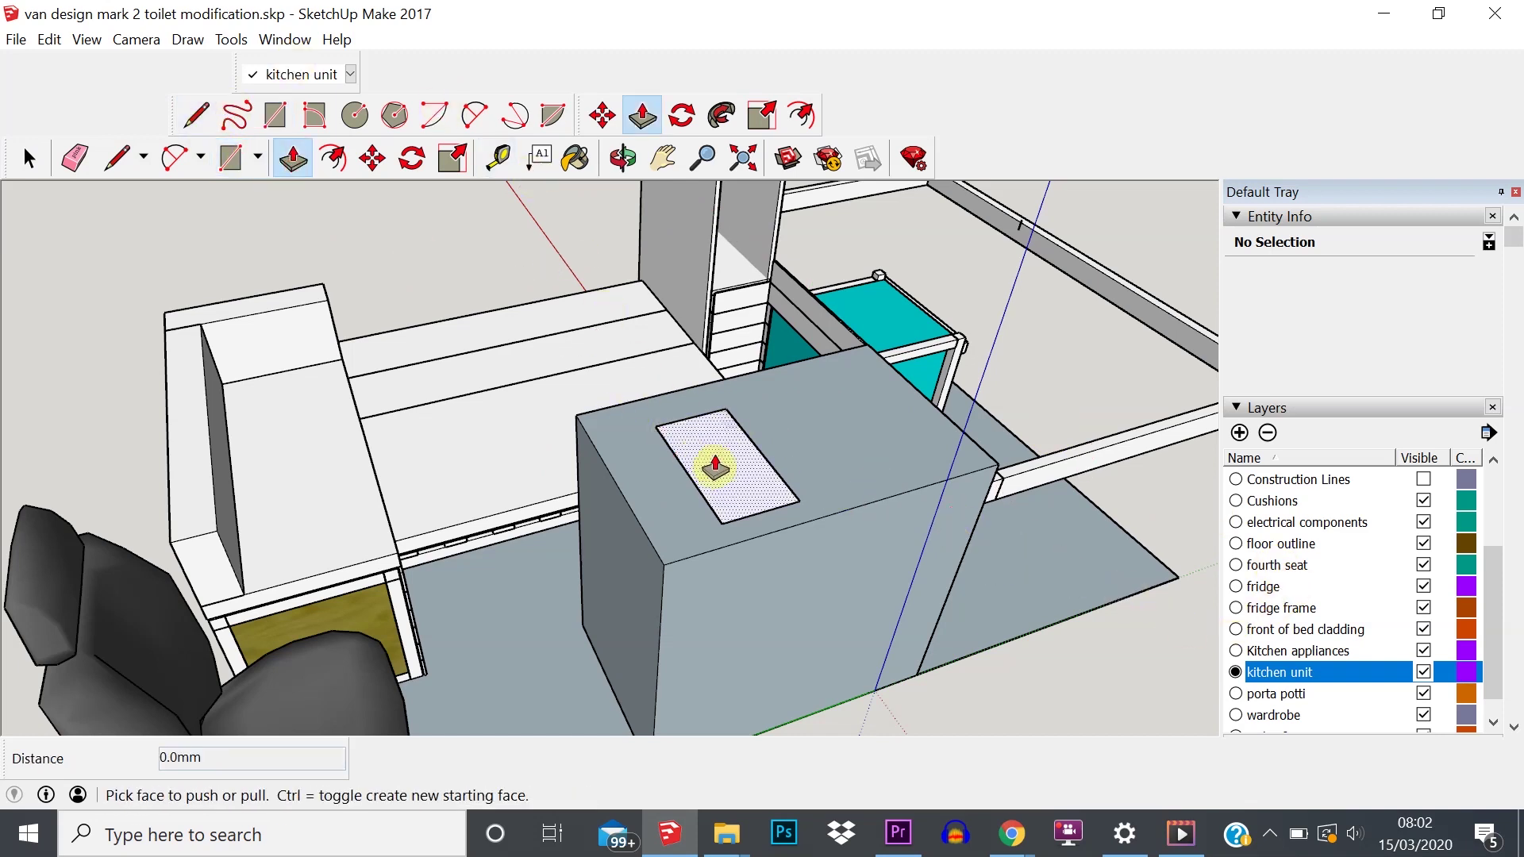
left_click(715, 460)
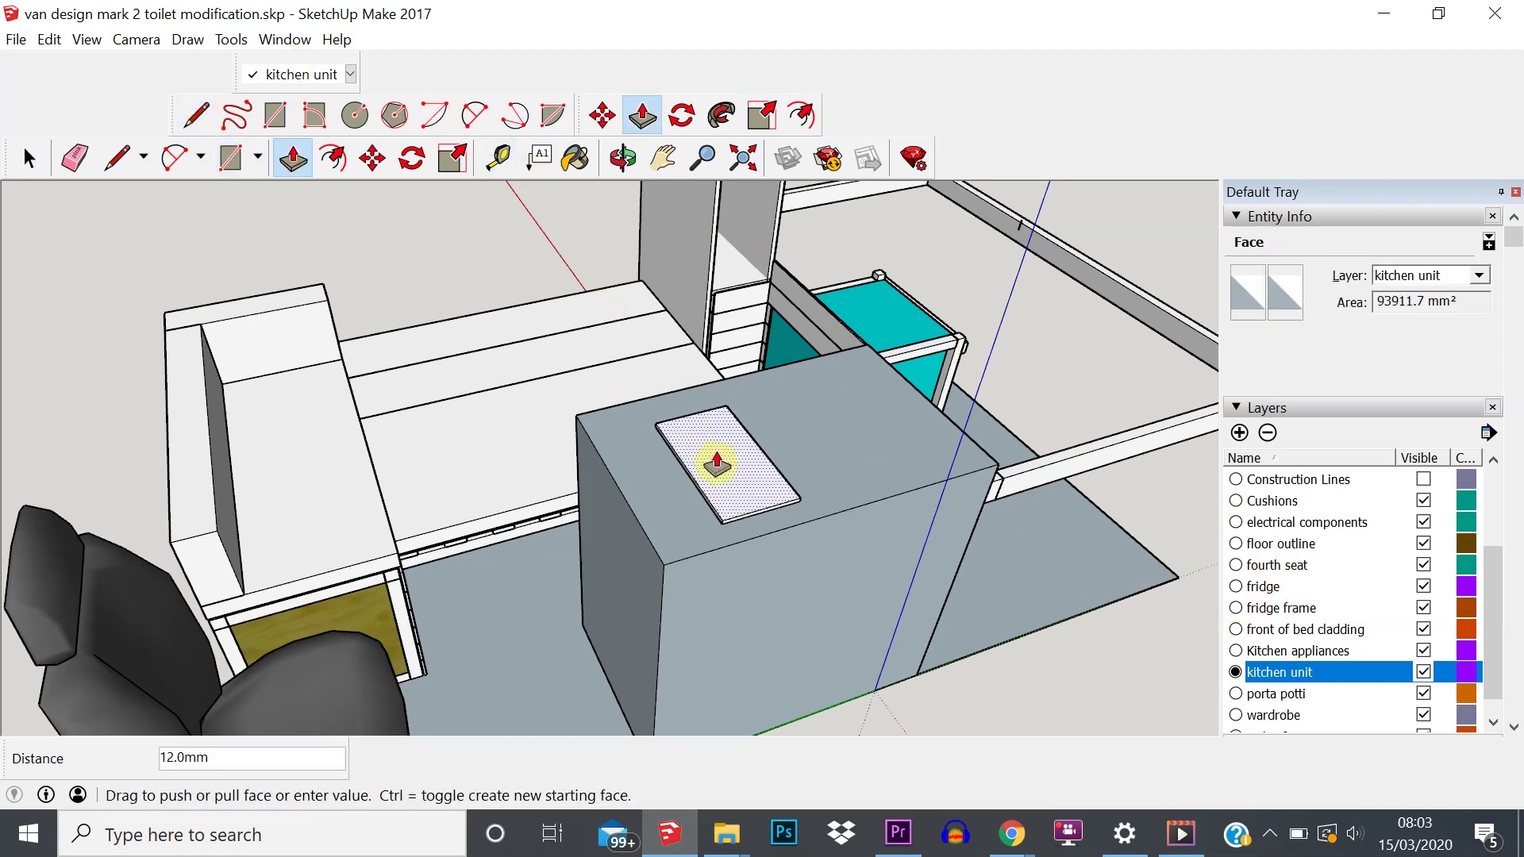
left_click(981, 505)
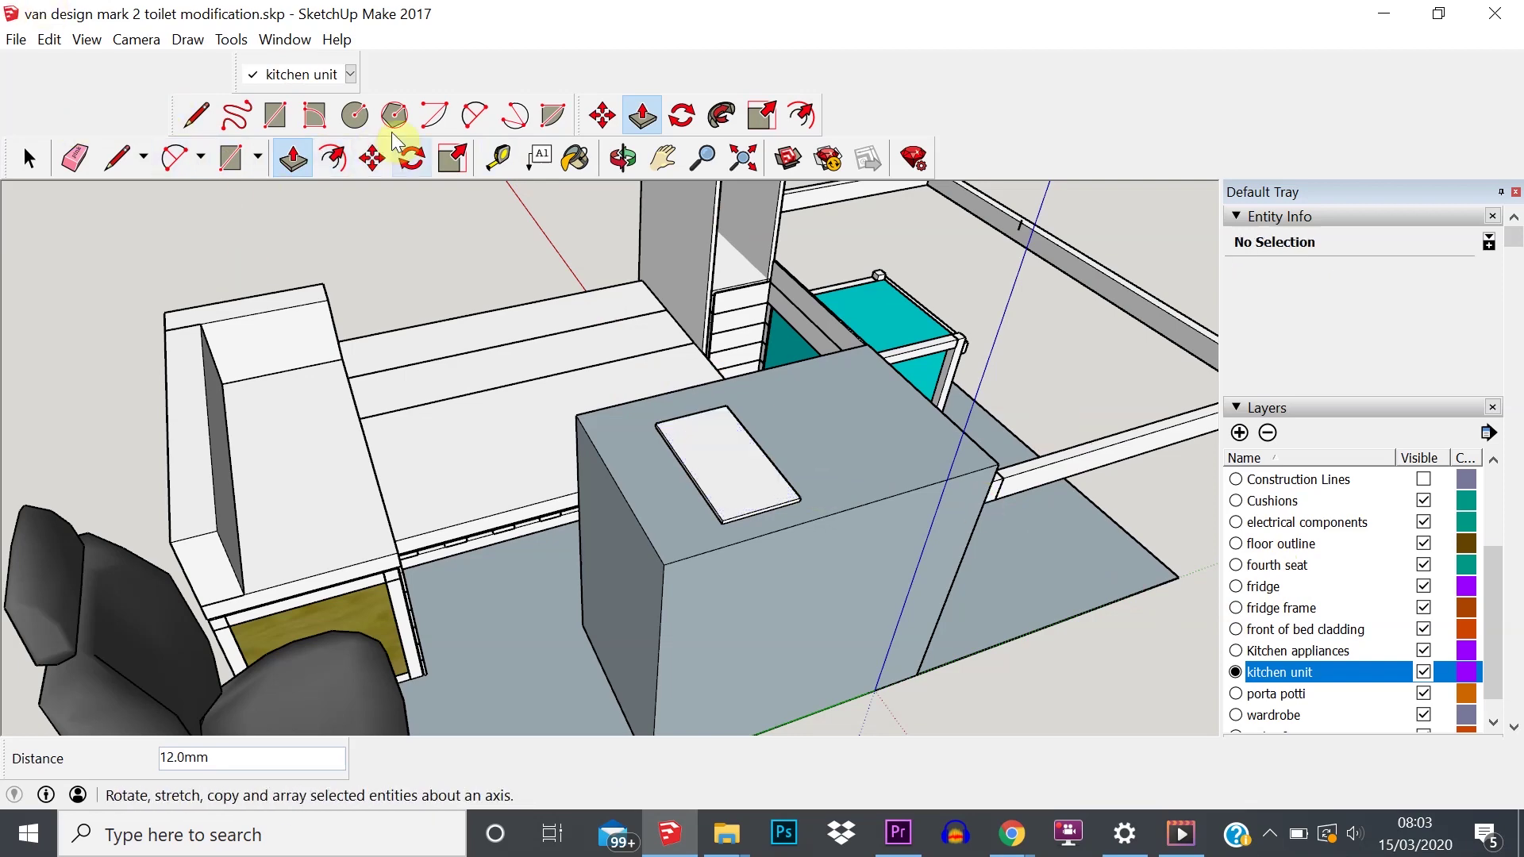
- Draw two circular burners on the hob surface
left_click(361, 123)
scroll(724, 391, "up", 3)
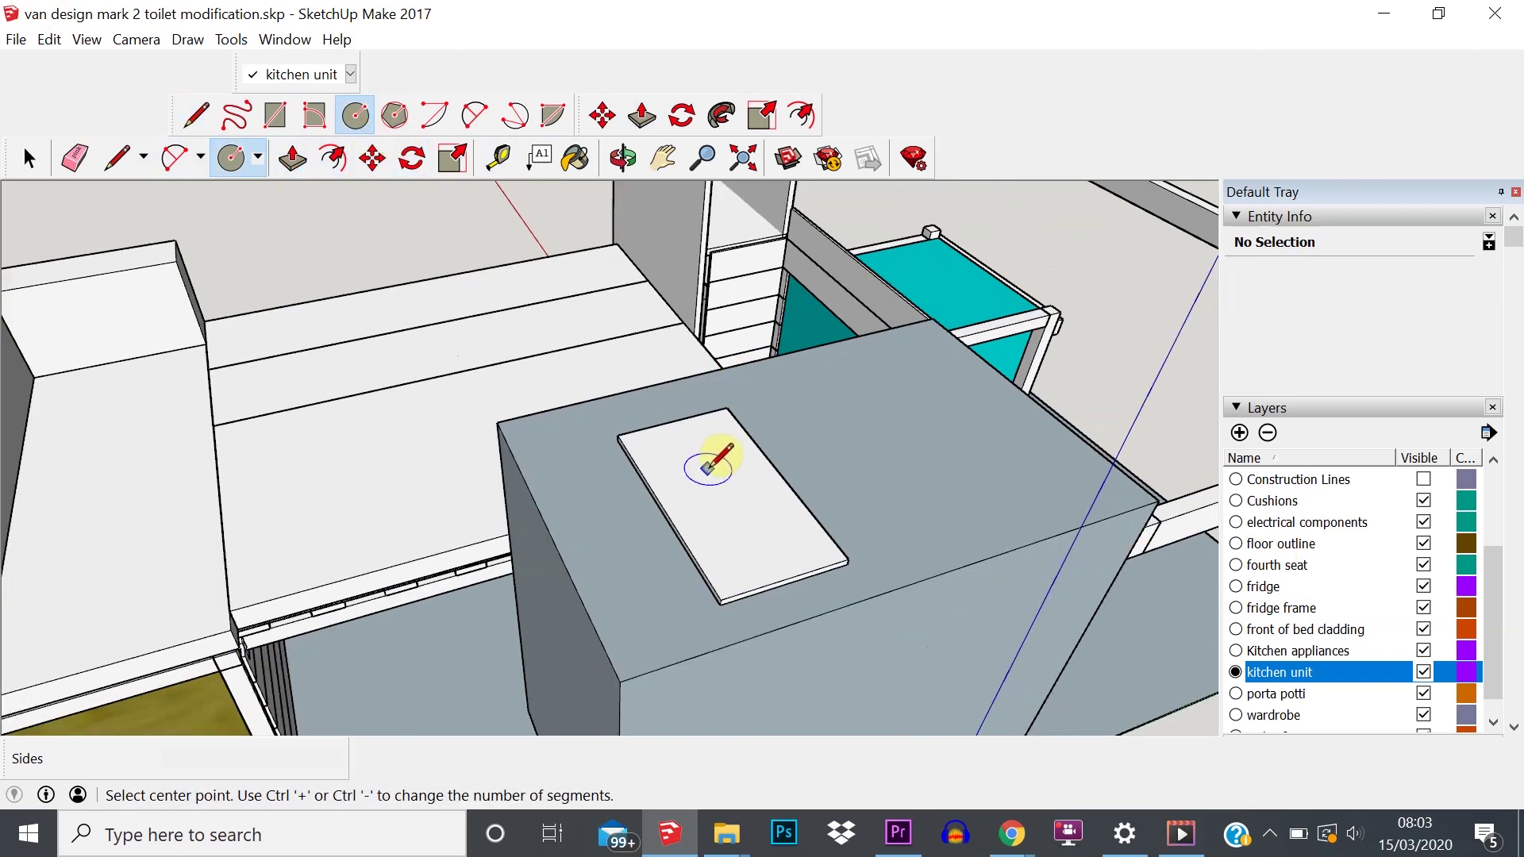
left_click(702, 459)
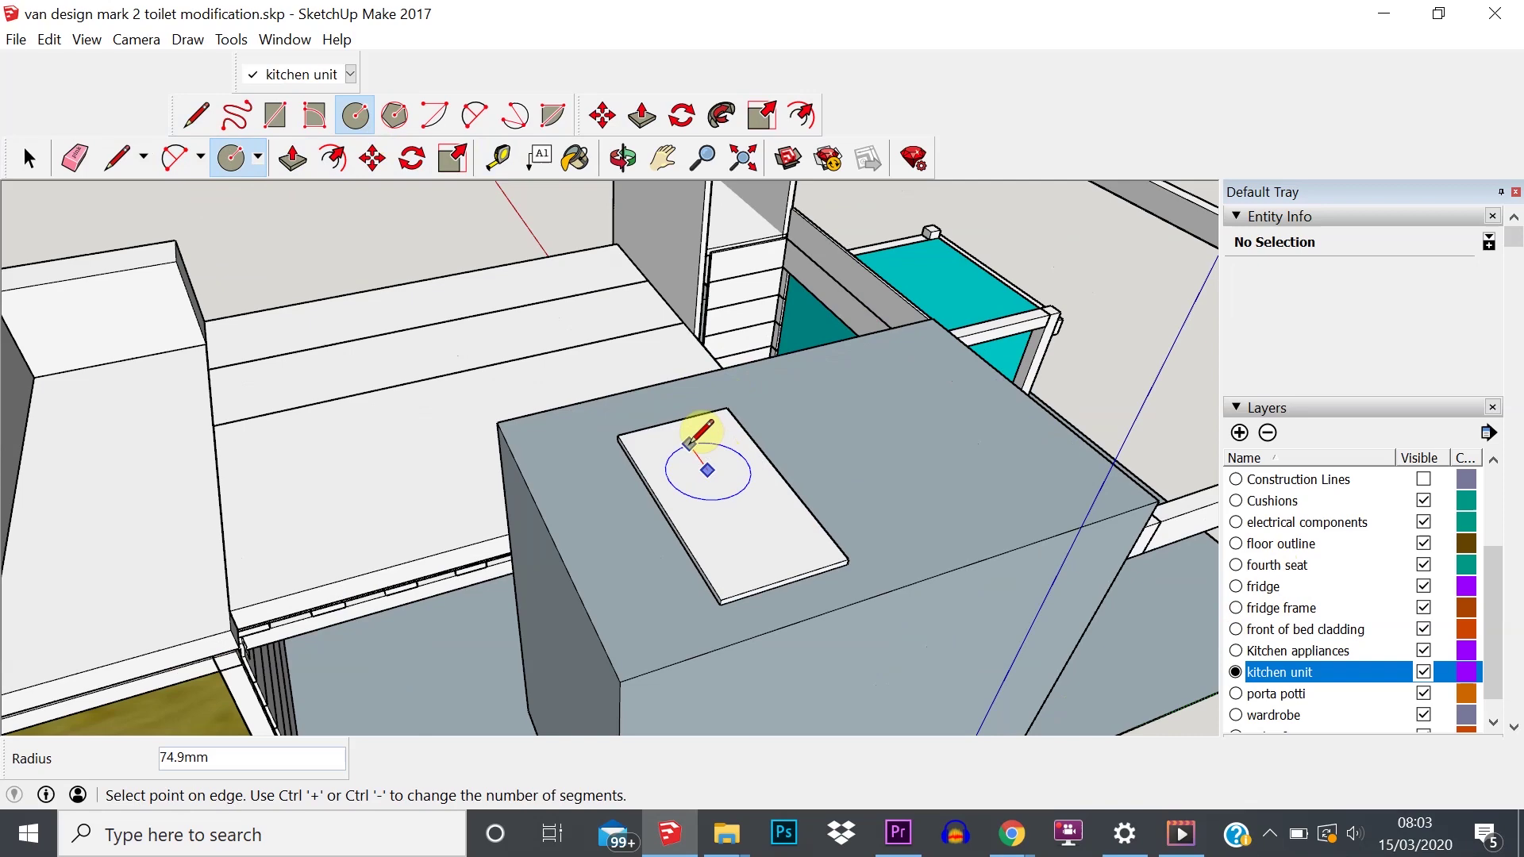
left_click(717, 446)
left_click(758, 541)
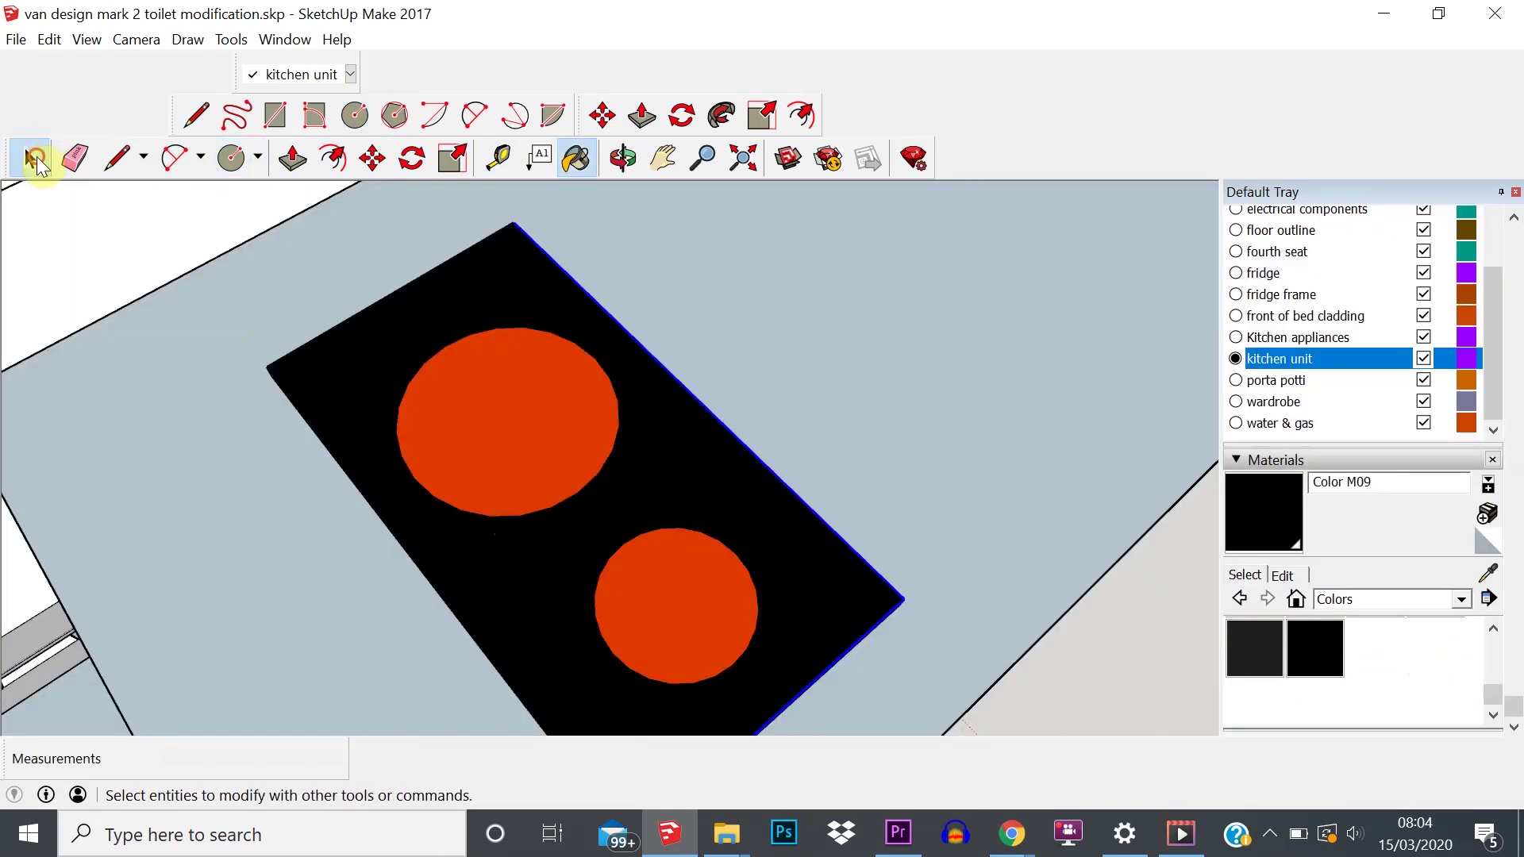
- Orbit and zoom to inspect the finished hob on the kitchen unit
scroll(959, 358, "down", 5)
middle_click_drag(959, 358, 884, 251)
scroll(865, 349, "up", 3)
scroll(849, 347, "down", 2)
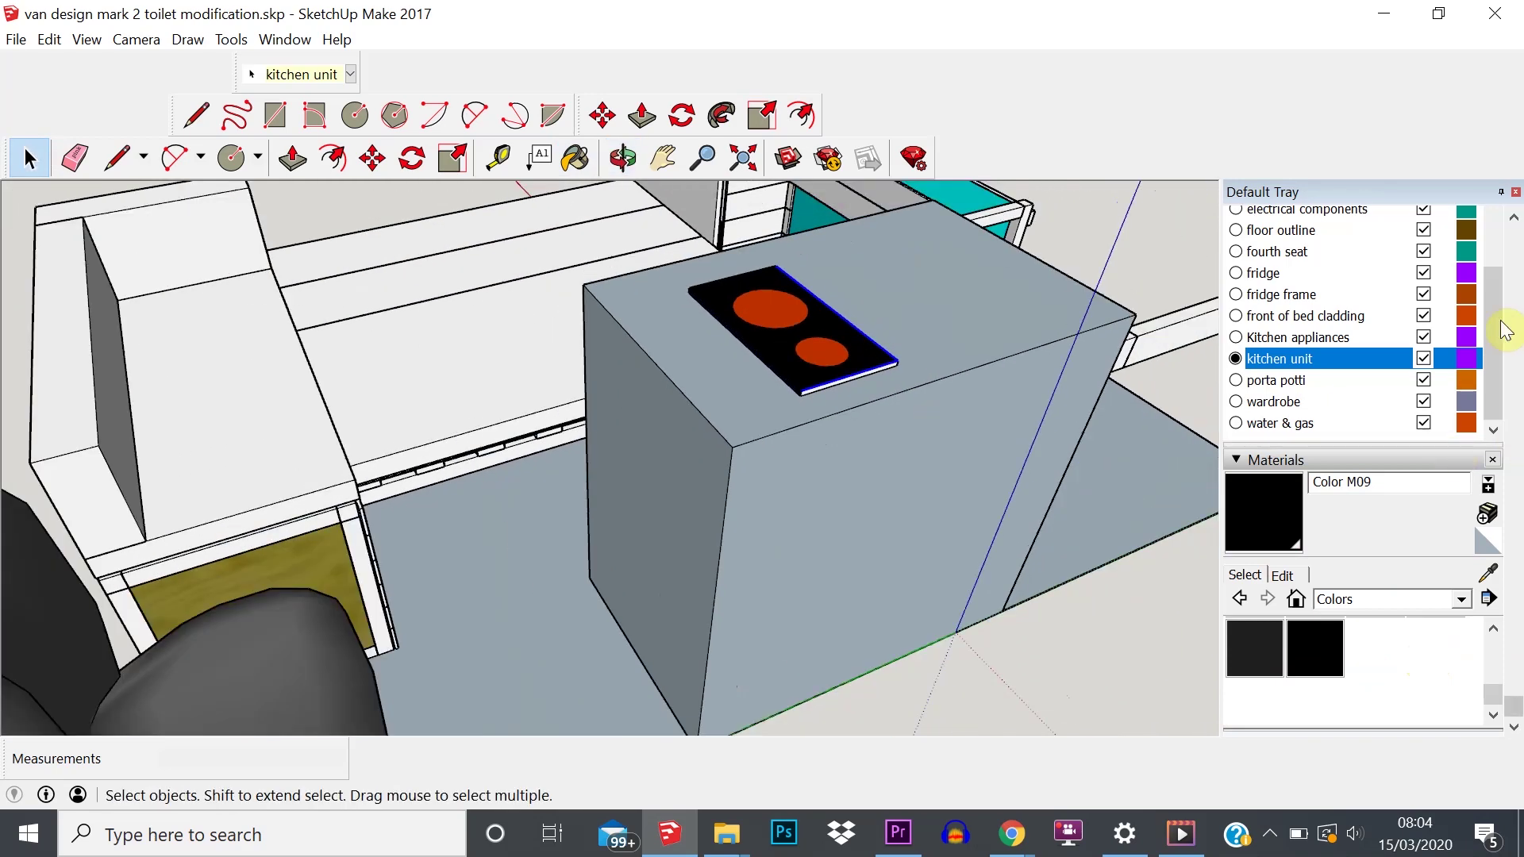
scroll(1353, 271, "up", 2)
scroll(1353, 271, "down", 2)
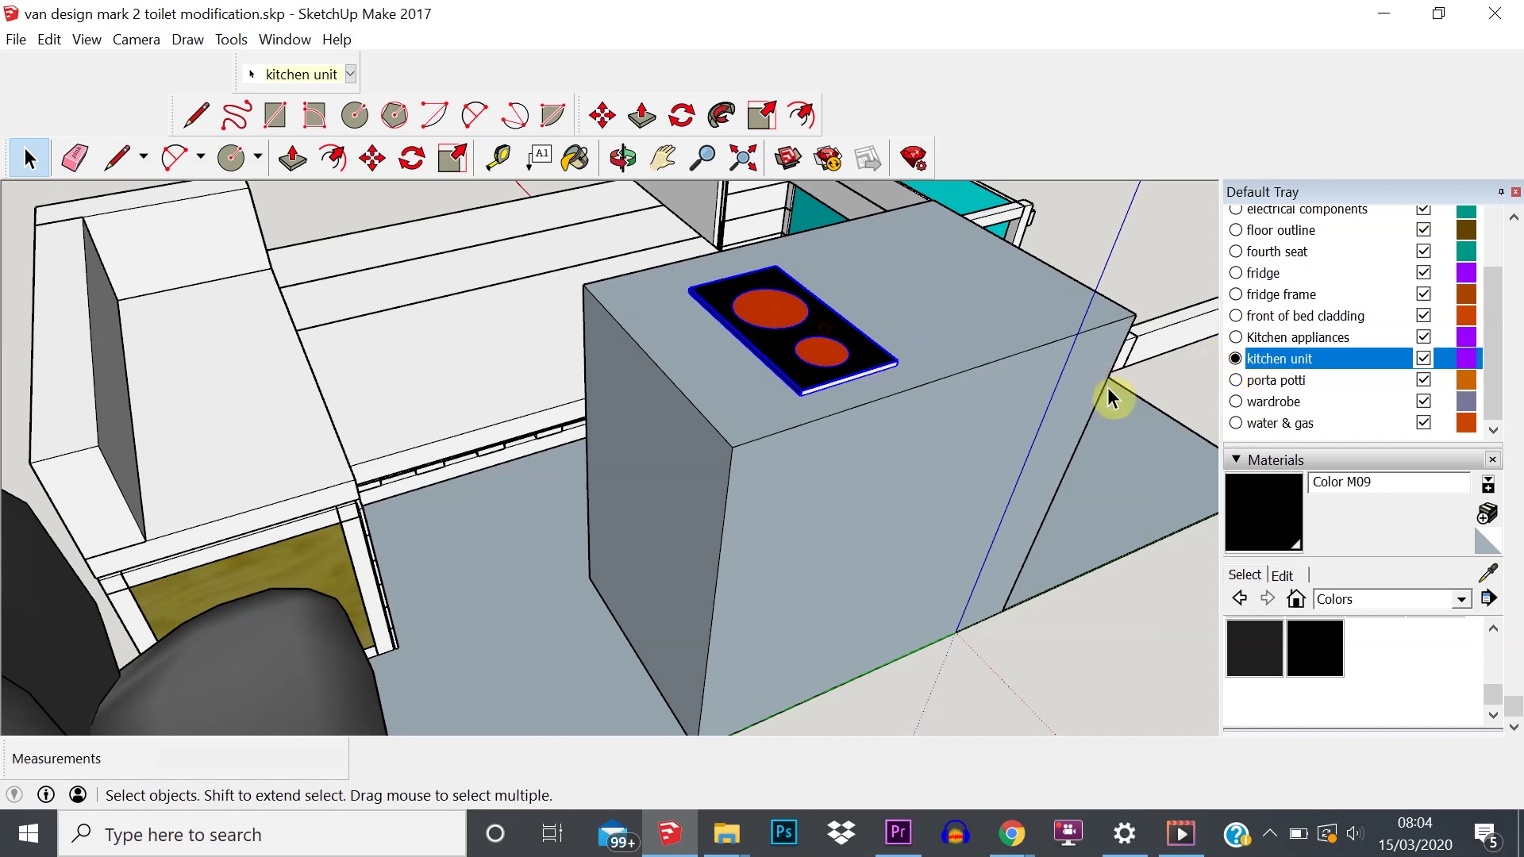
scroll(1421, 472, "up", 5)
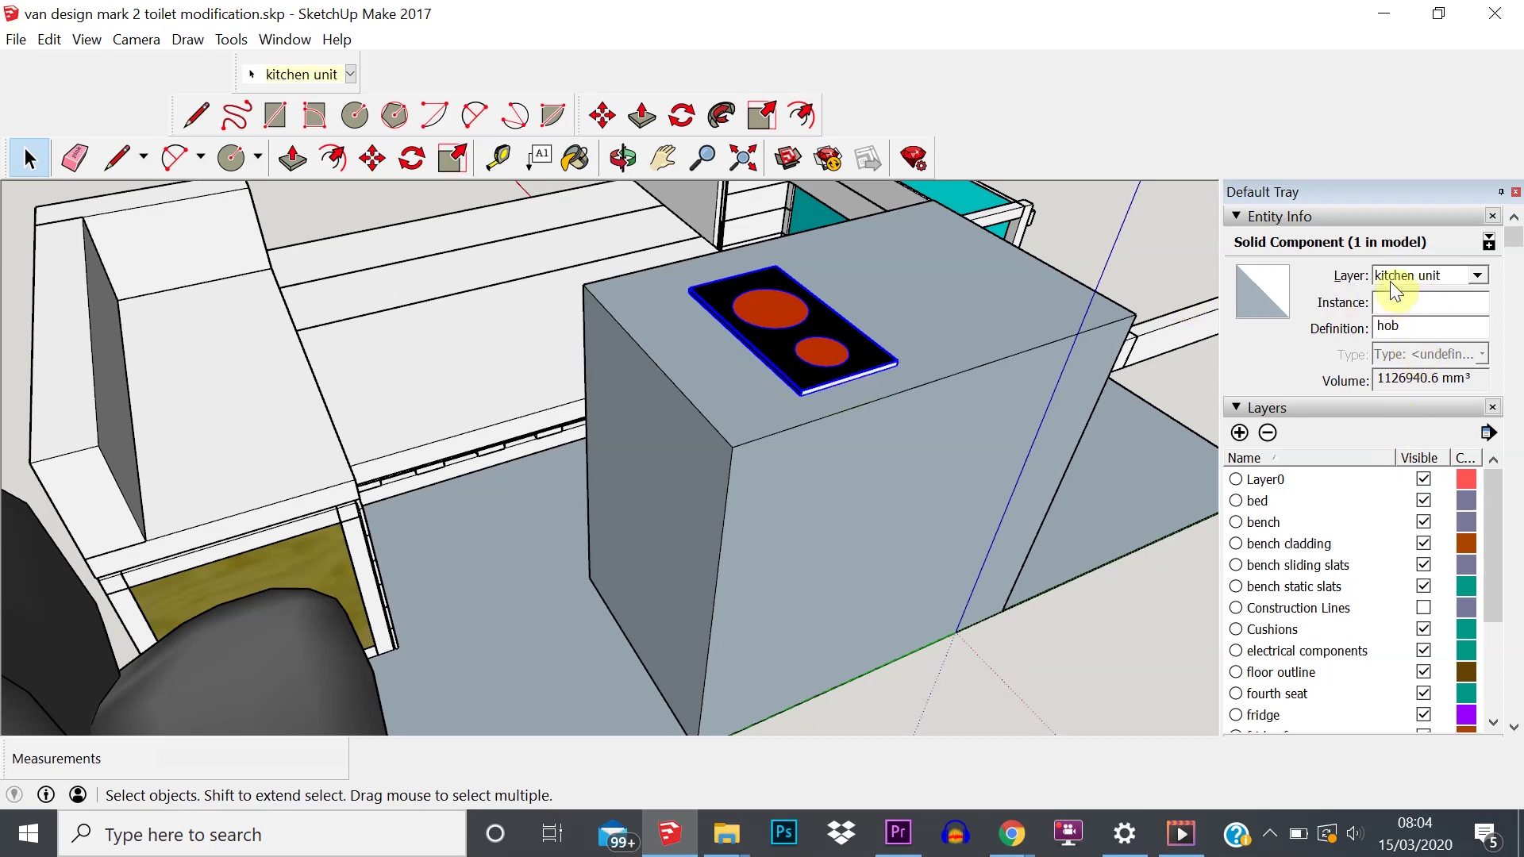
scroll(912, 349, "down", 5)
scroll(1339, 583, "down", 3)
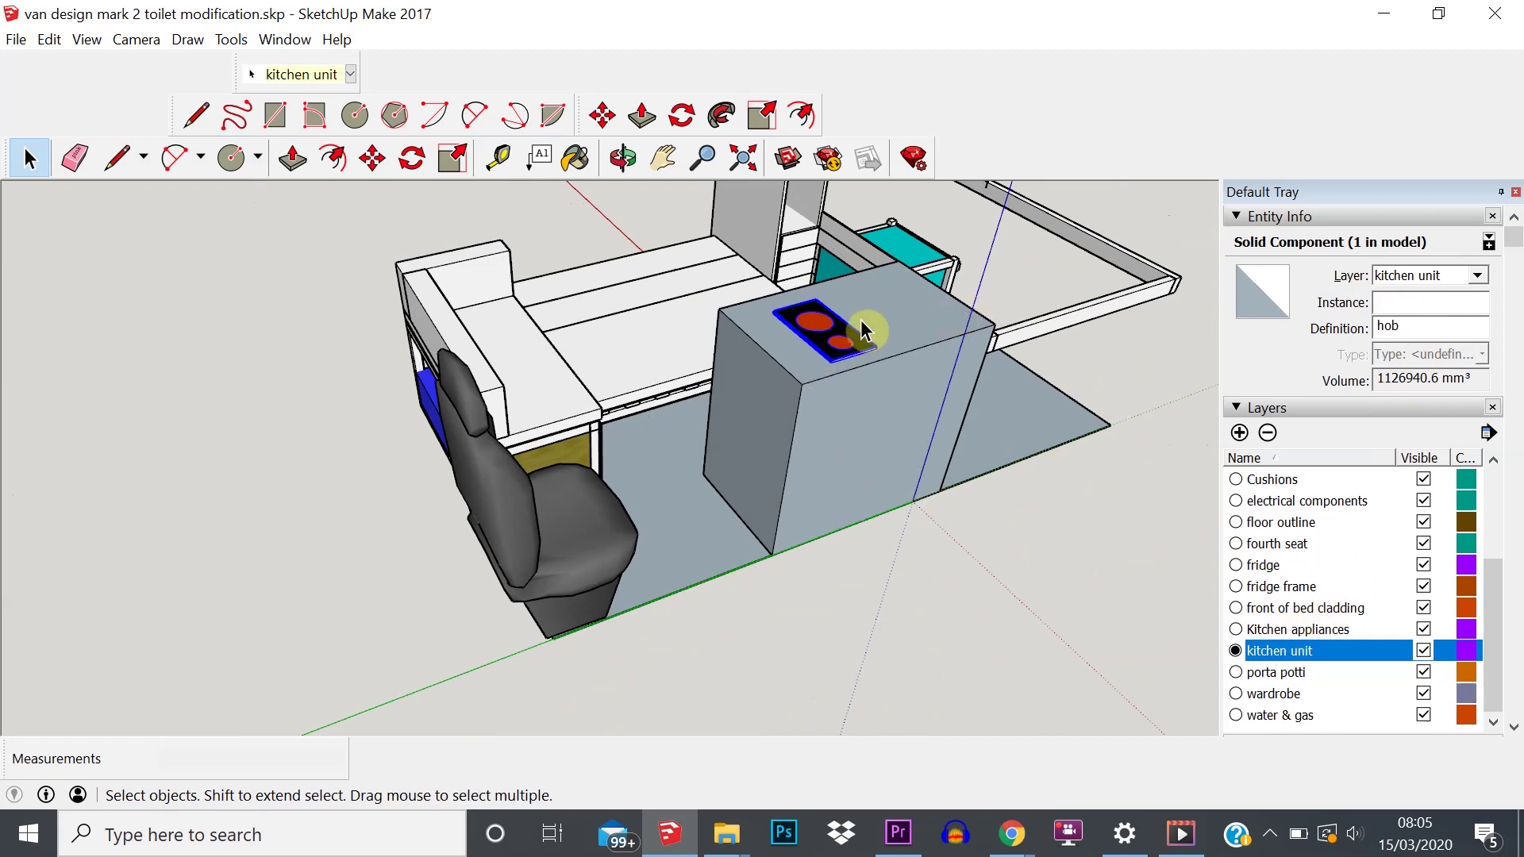
- Make front of bed cladding current, then hide and re-show the kitchen unit layer
left_click(1421, 650)
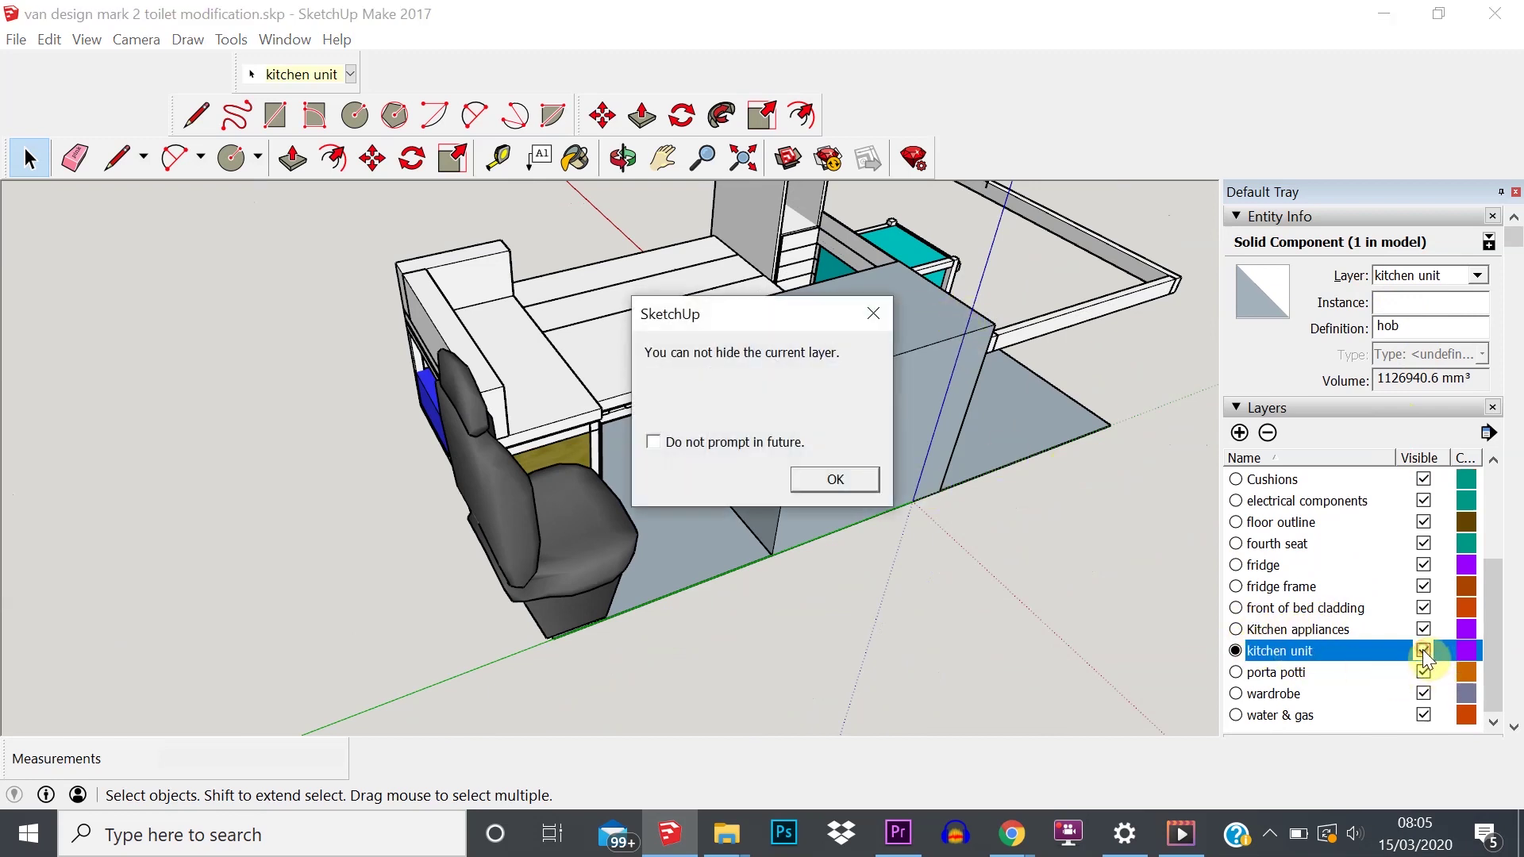
left_click(822, 470)
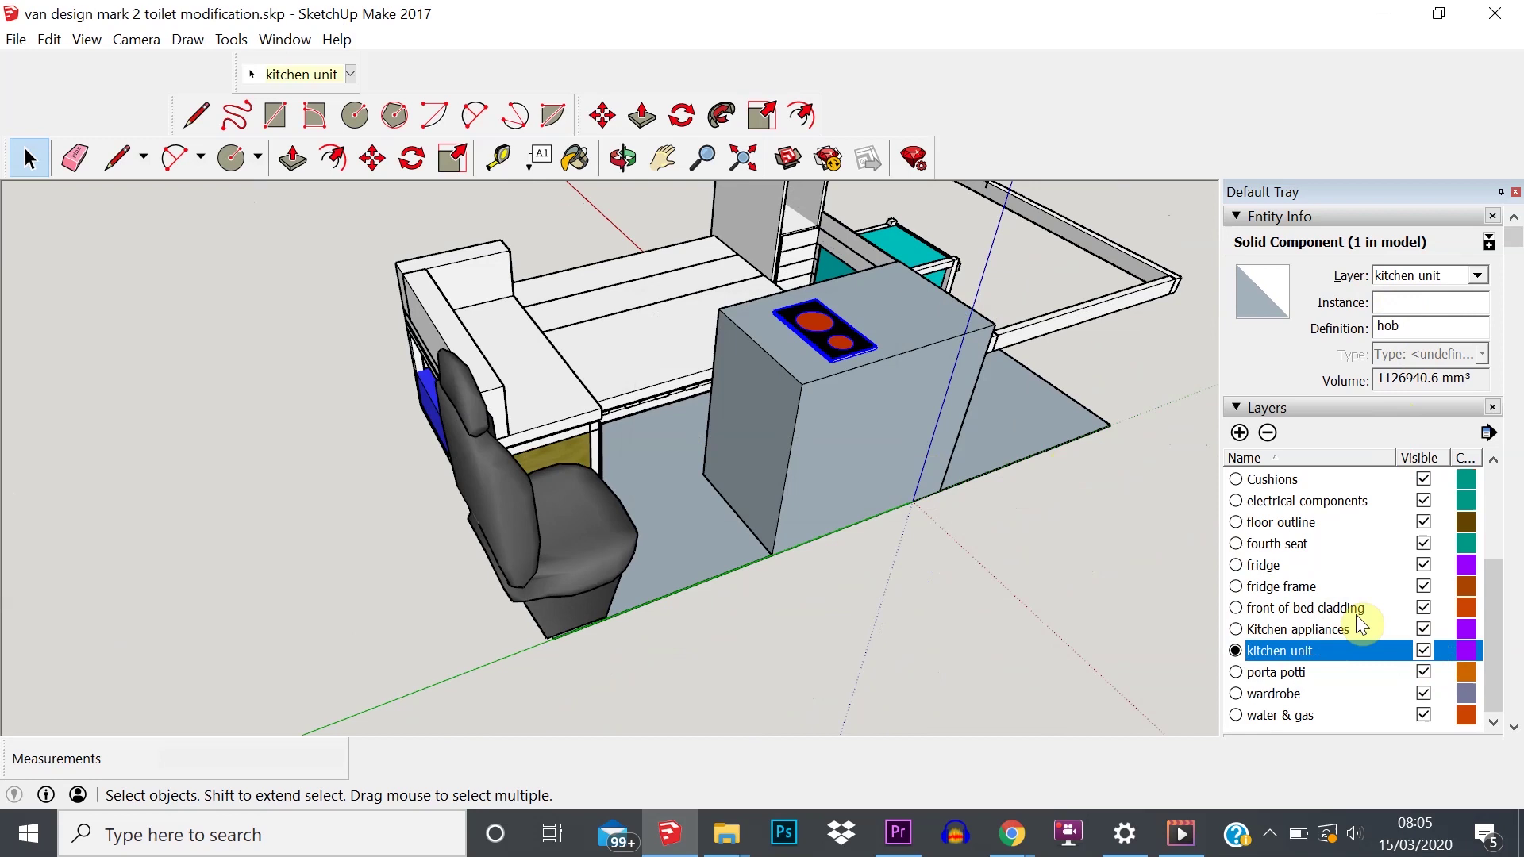
left_click(1234, 609)
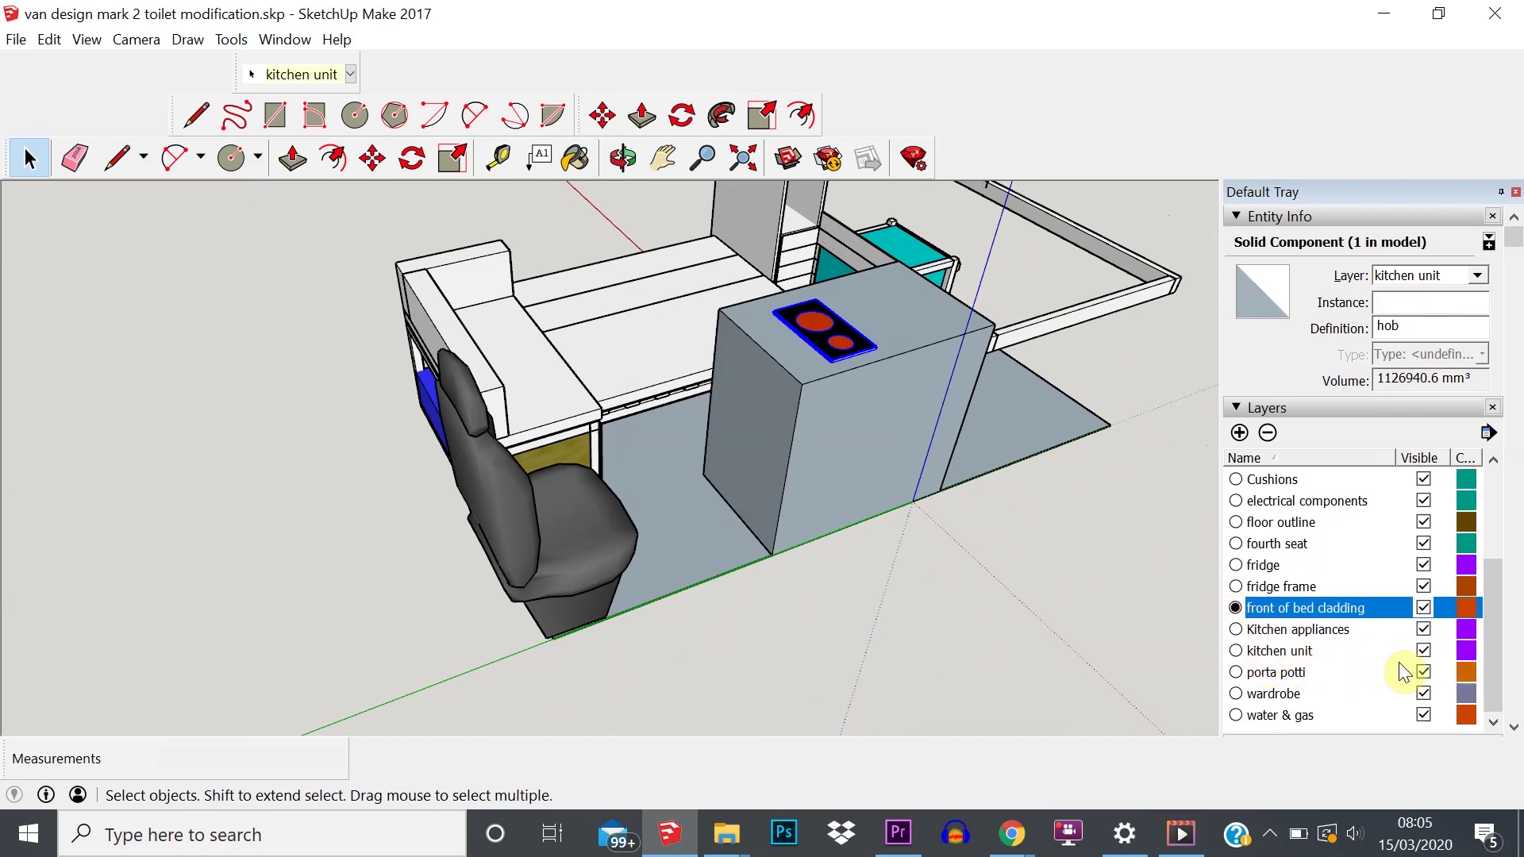
left_click(1422, 650)
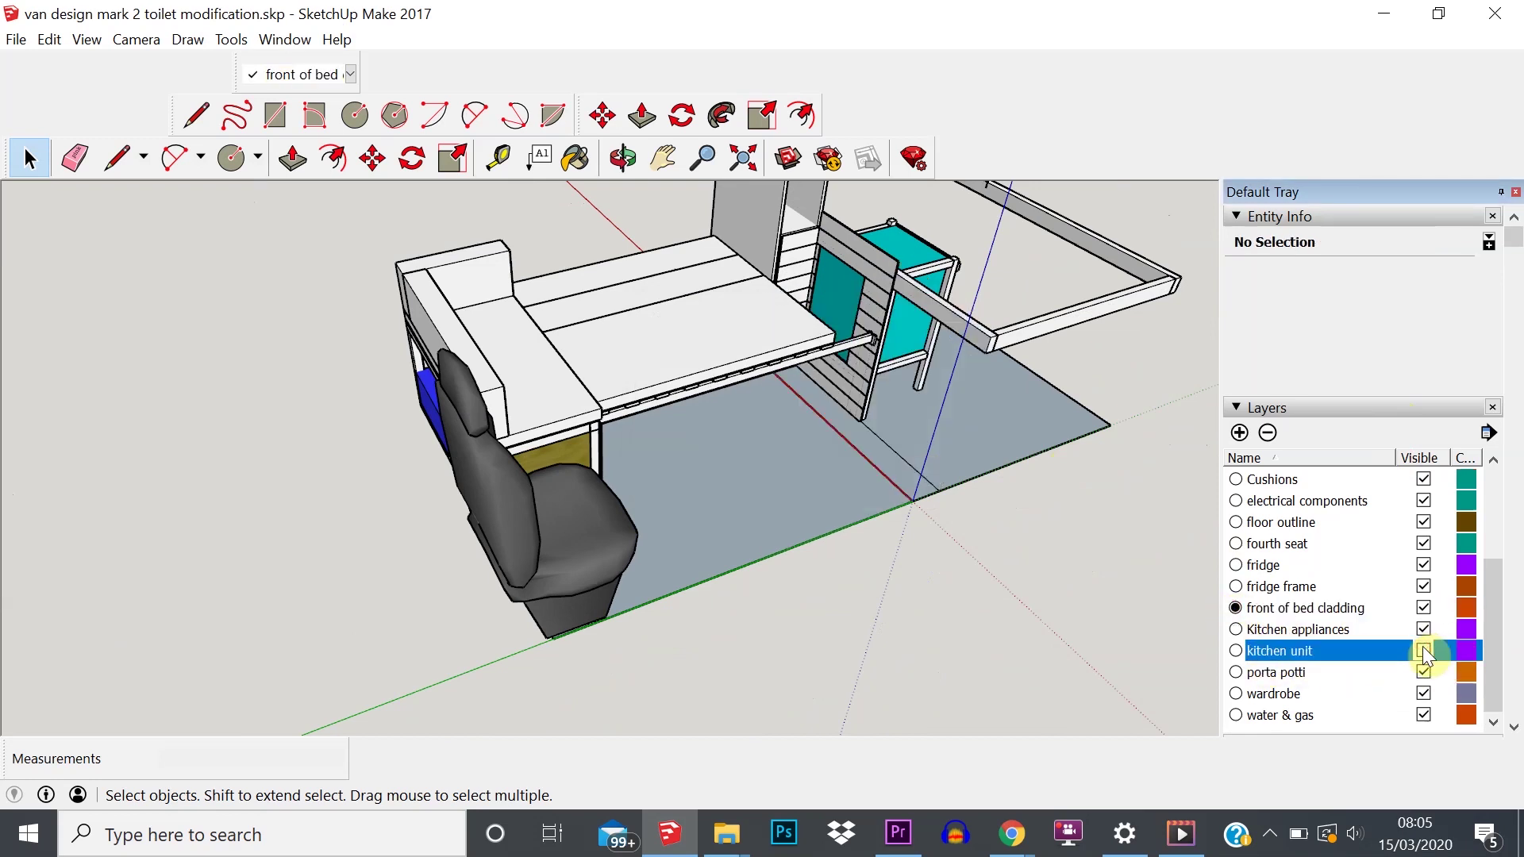
left_click(1422, 651)
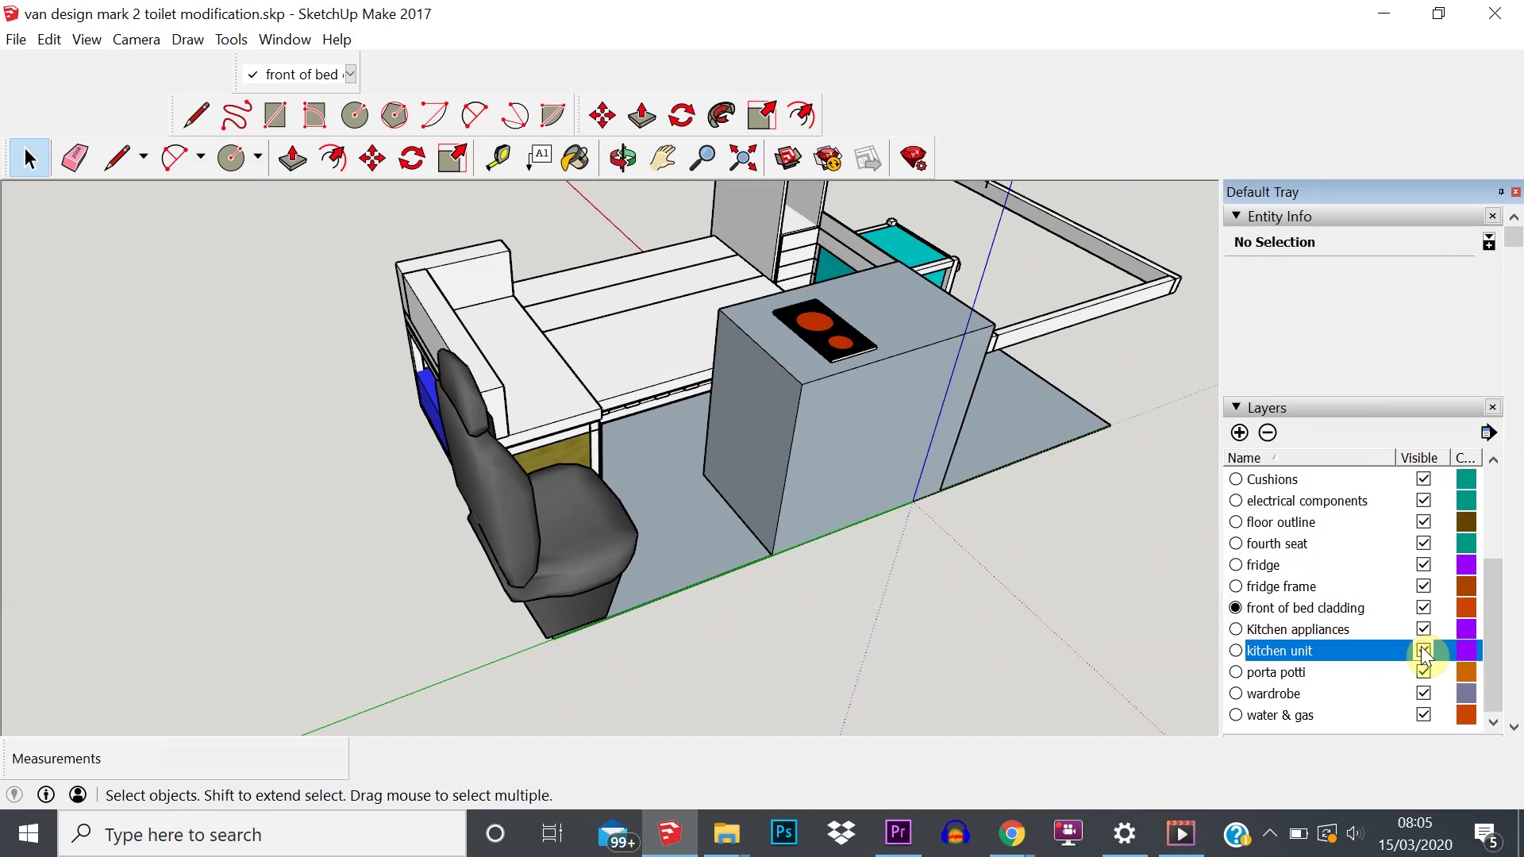
- Make fourth seat the current layer and hide the kitchen unit layer
left_click(1236, 651)
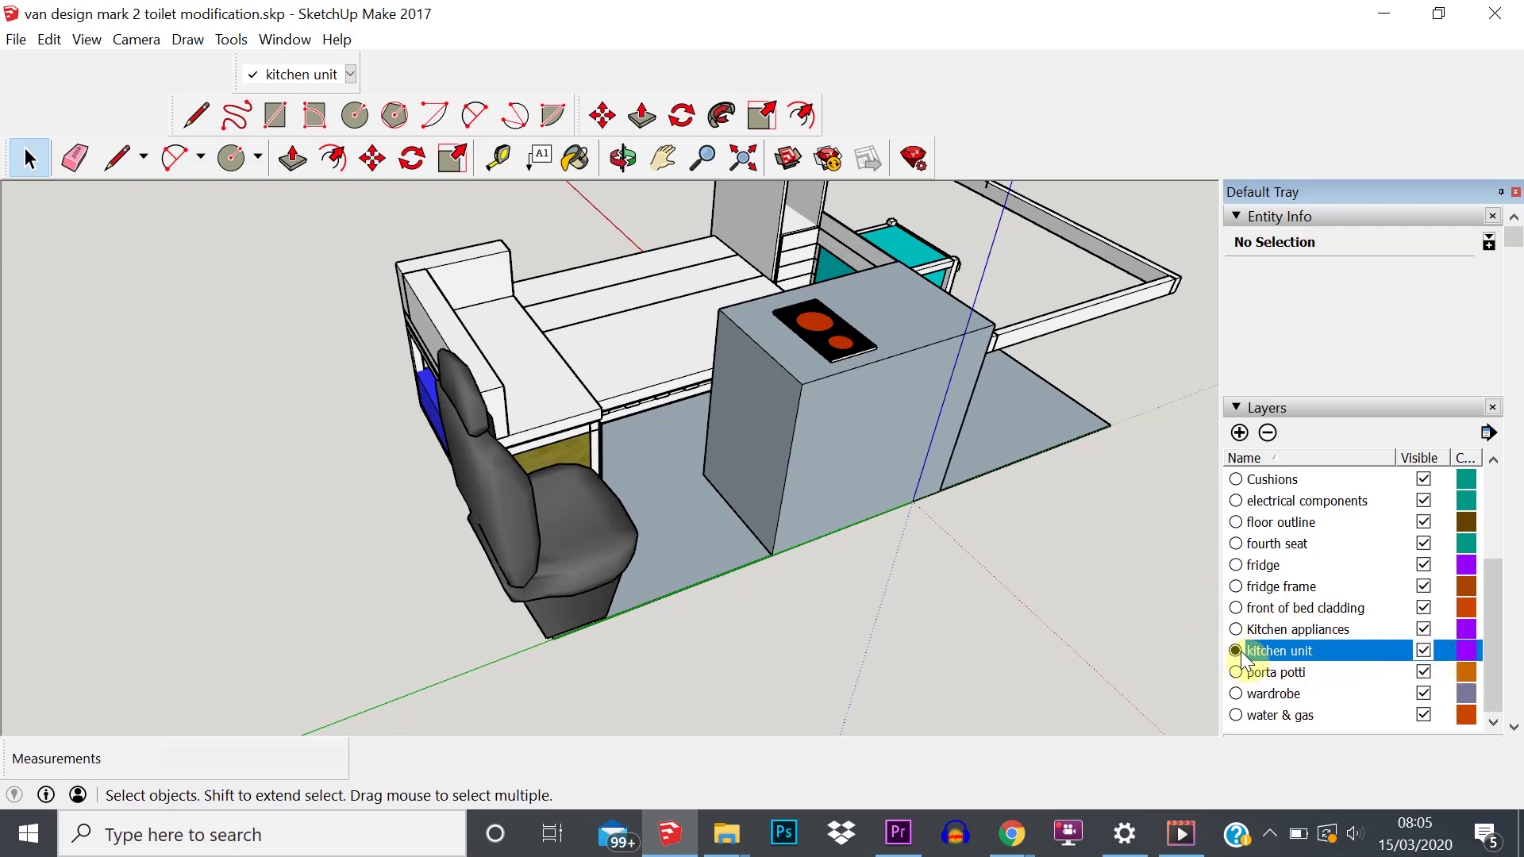
left_click(1423, 652)
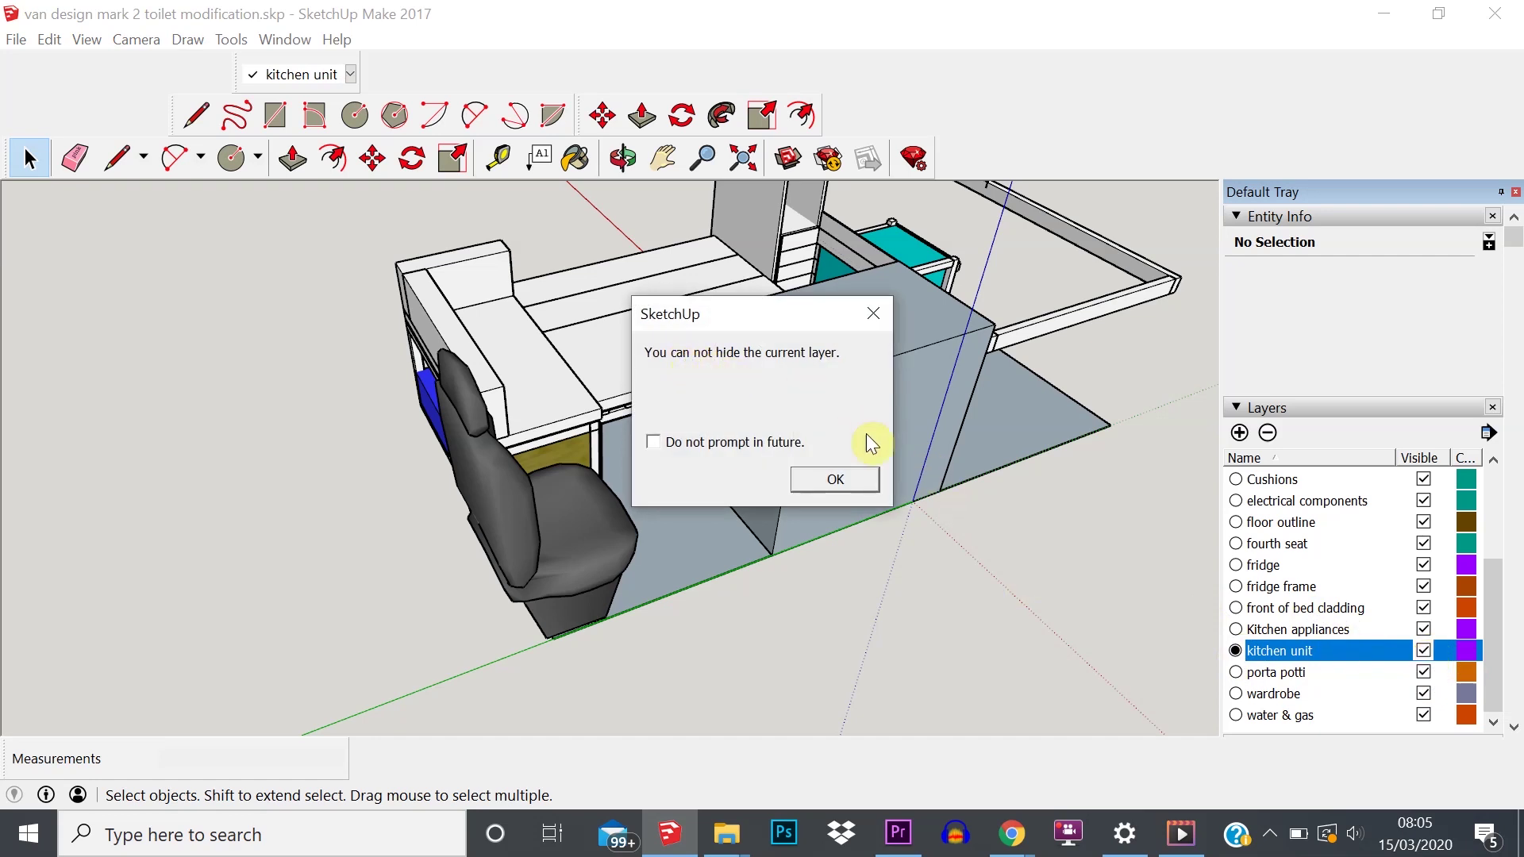
left_click(834, 479)
left_click(1235, 607)
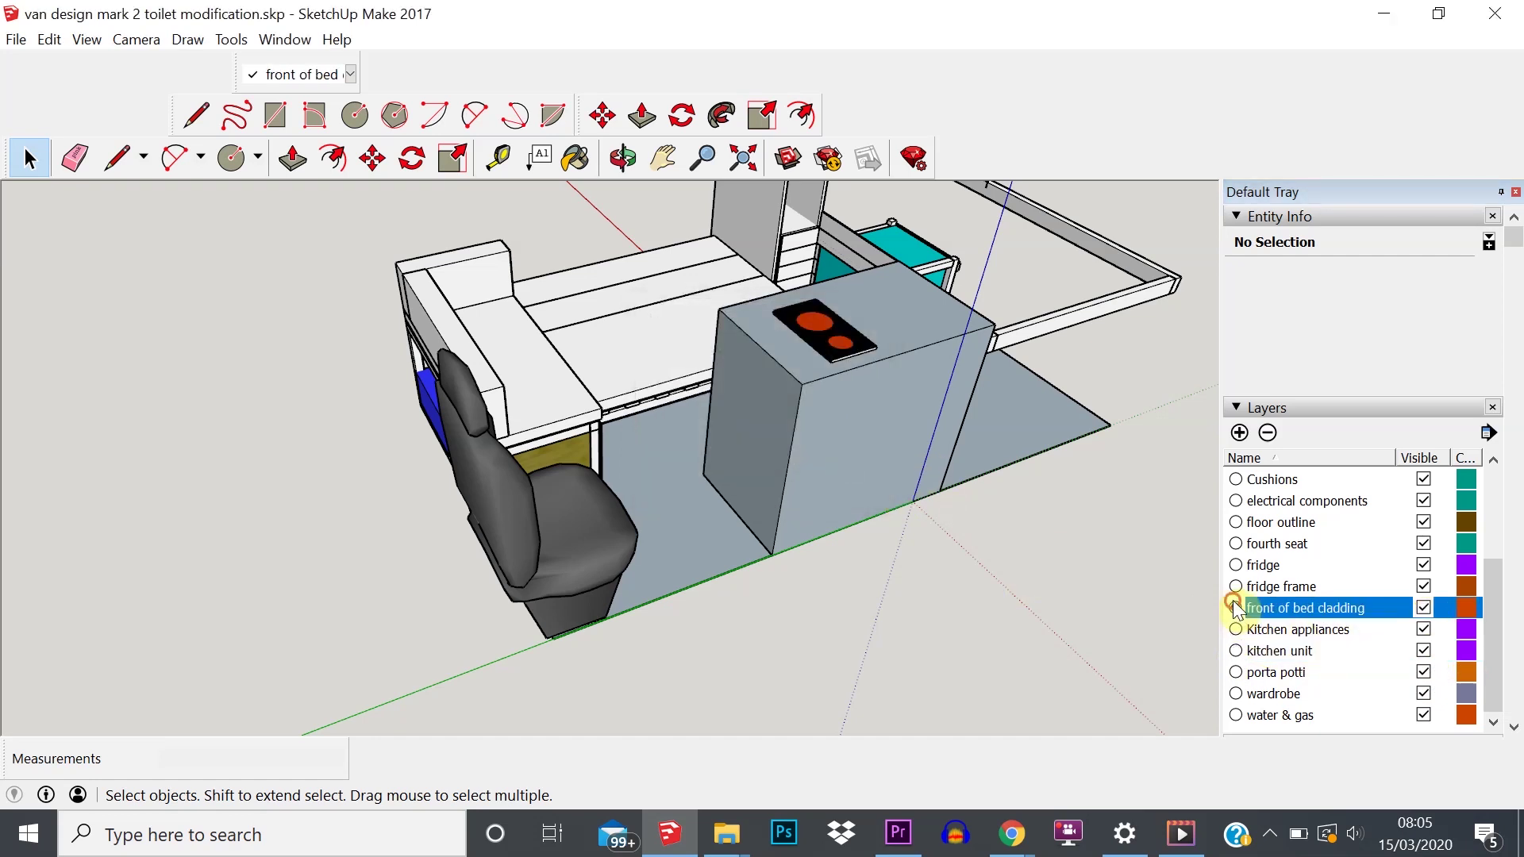
left_click(1236, 544)
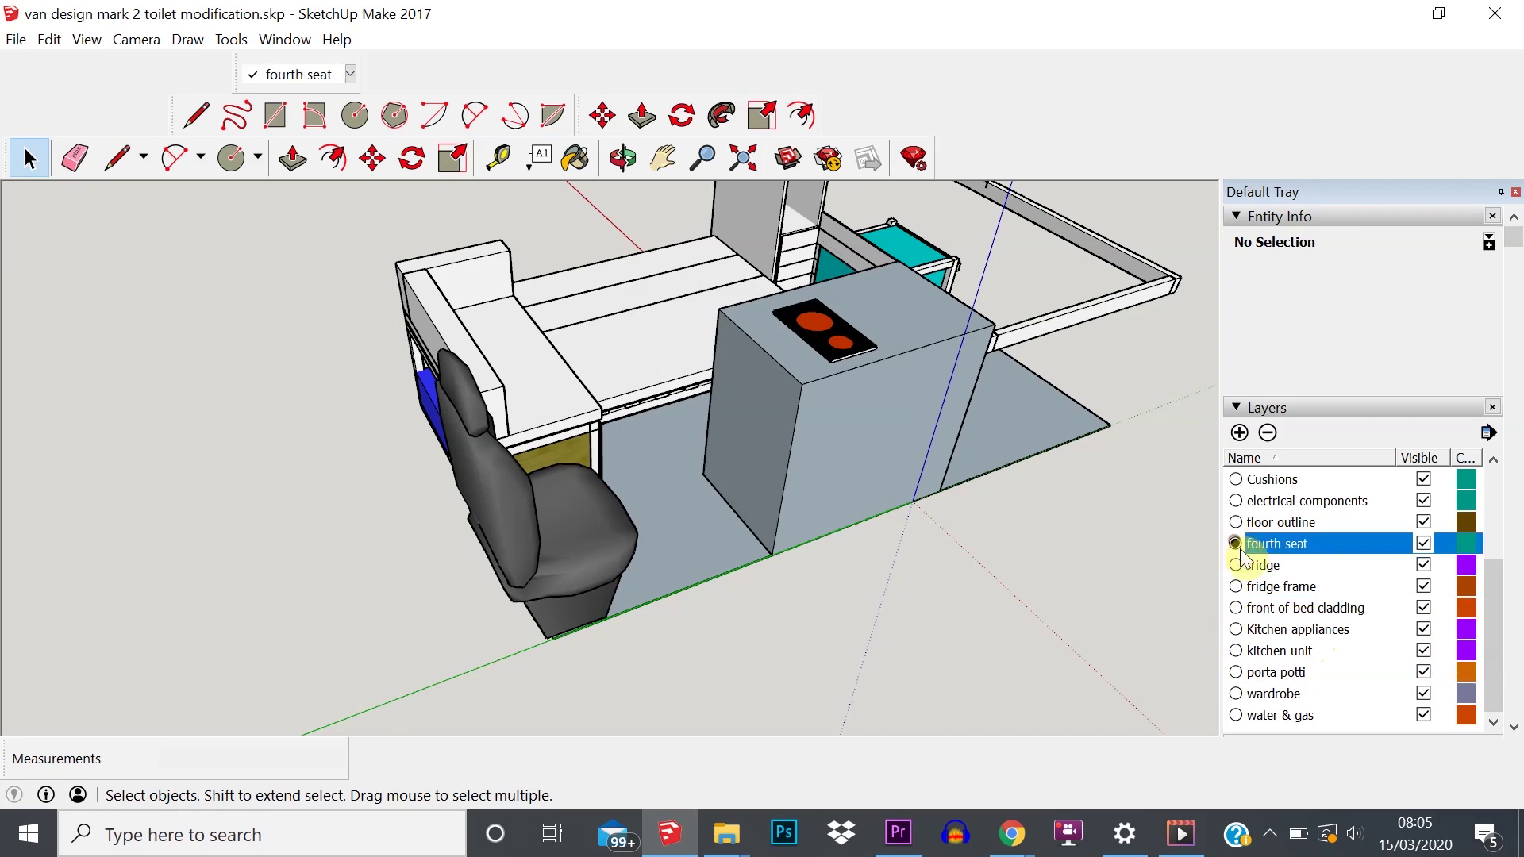
left_click(1424, 650)
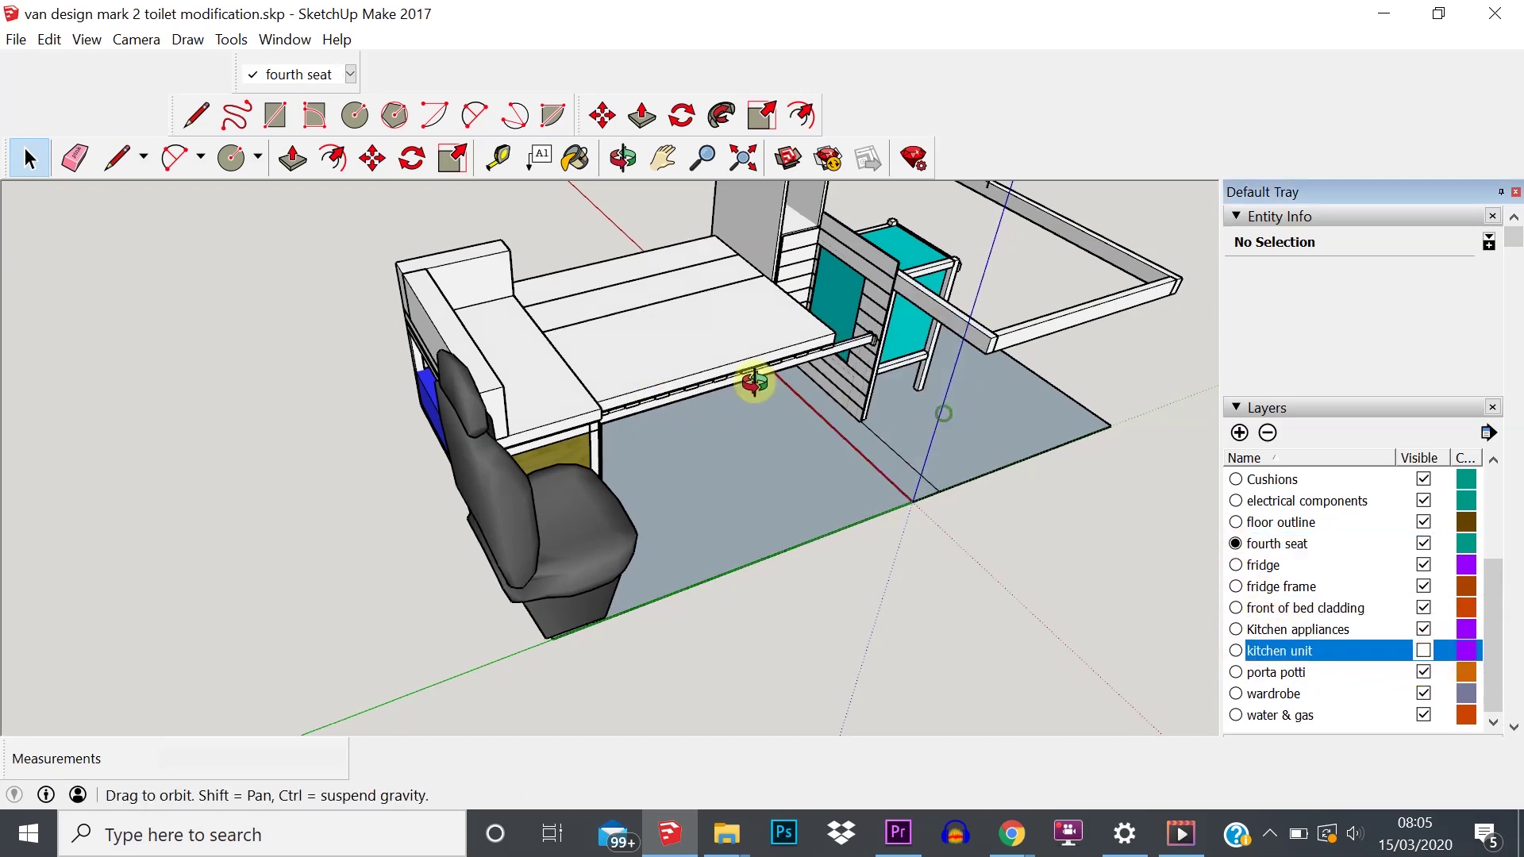
- Hide the bed, fridge and fridge frame layers
middle_click_drag(753, 383, 617, 403)
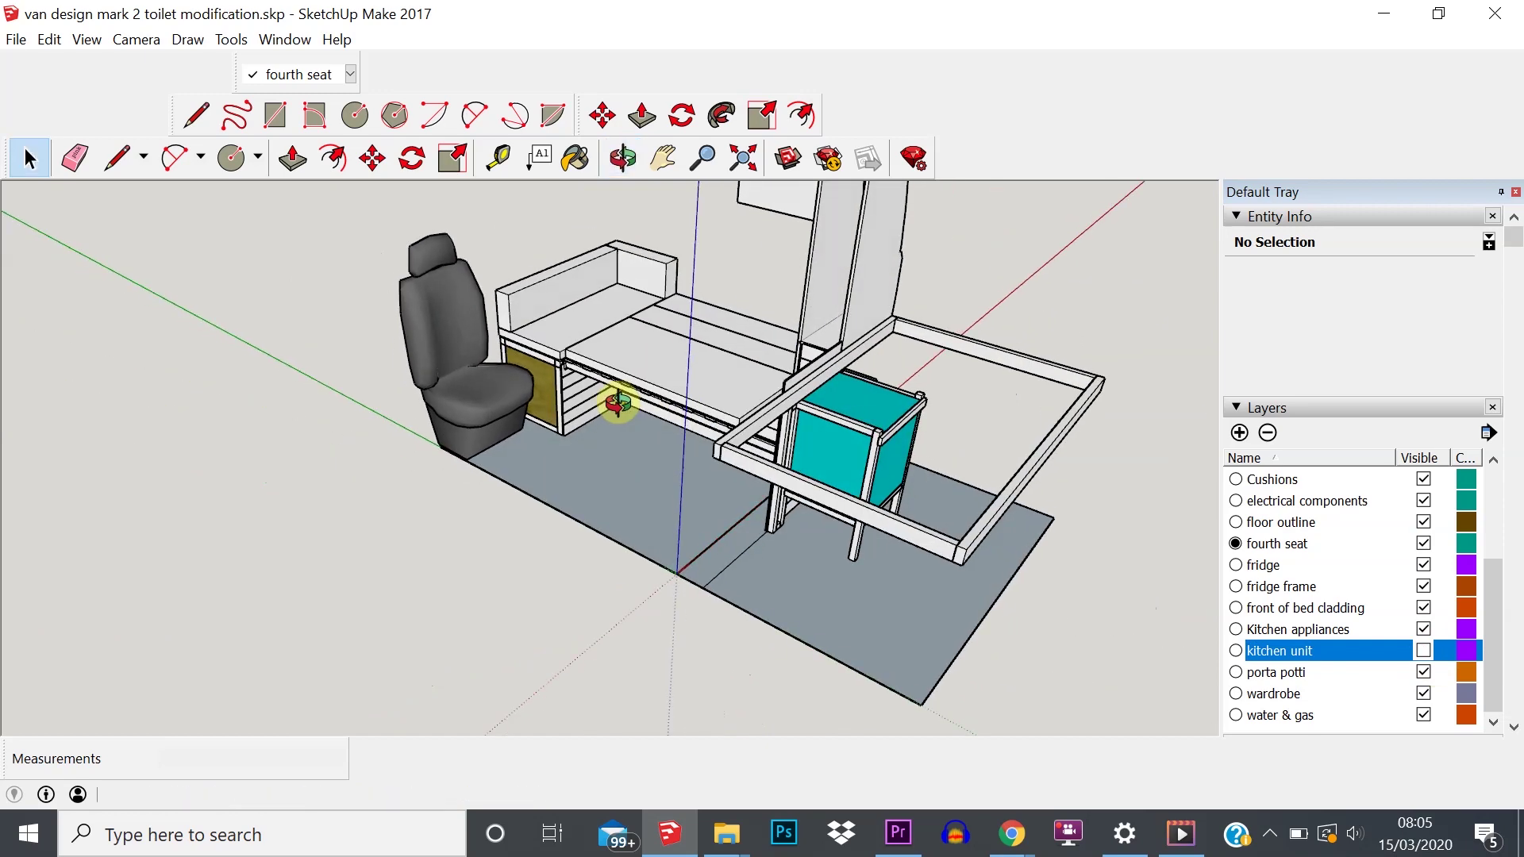
mouse_move(567, 236)
middle_mouse_down()
mouse_move(857, 238)
mouse_move(745, 68)
mouse_move(550, 246)
middle_mouse_up()
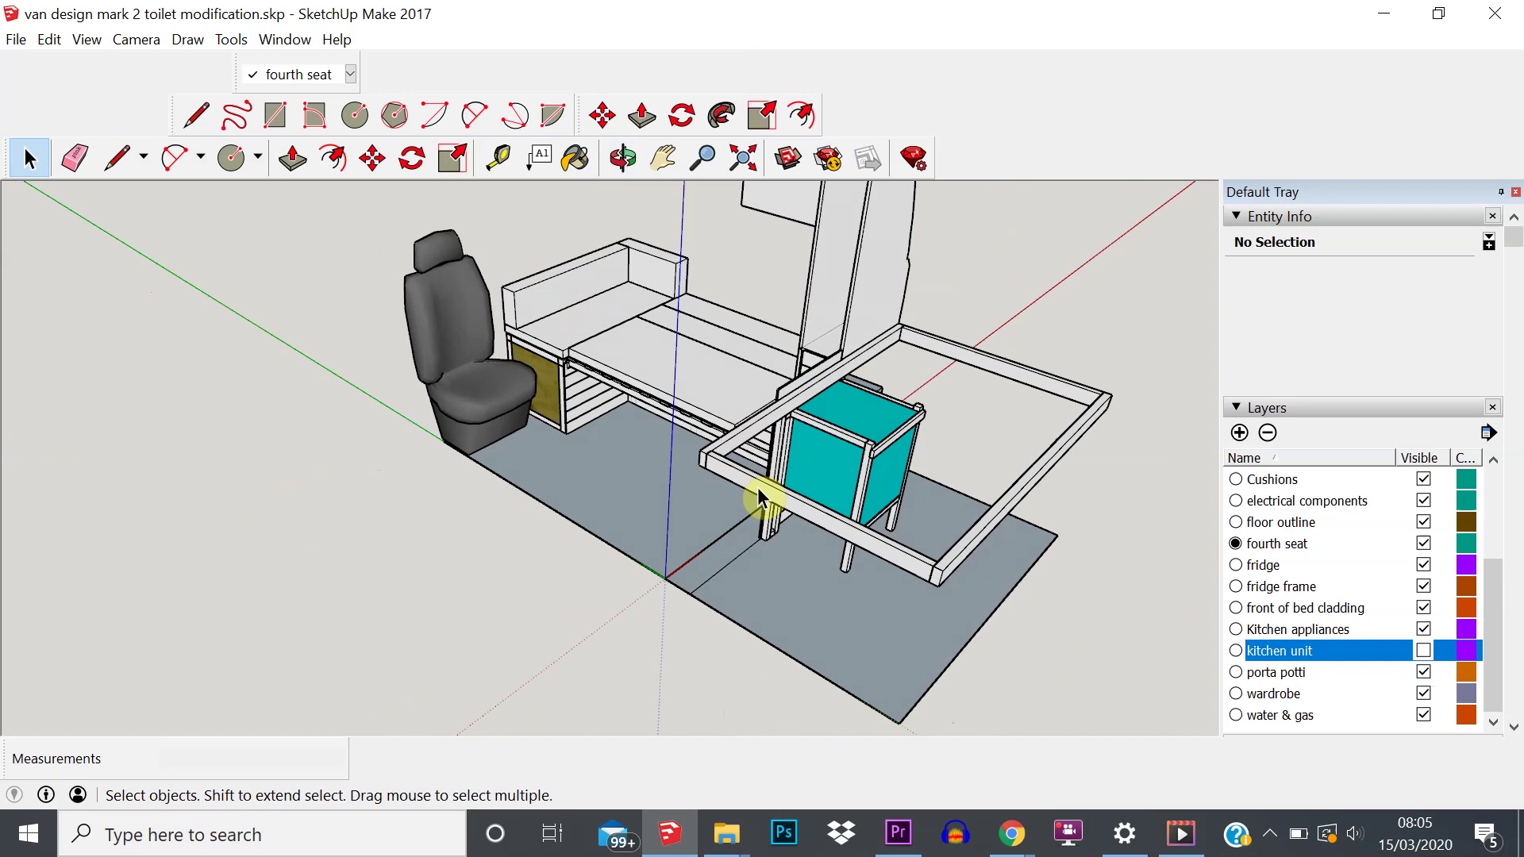
middle_click_drag(653, 365, 697, 427)
middle_click_drag(872, 347, 744, 570)
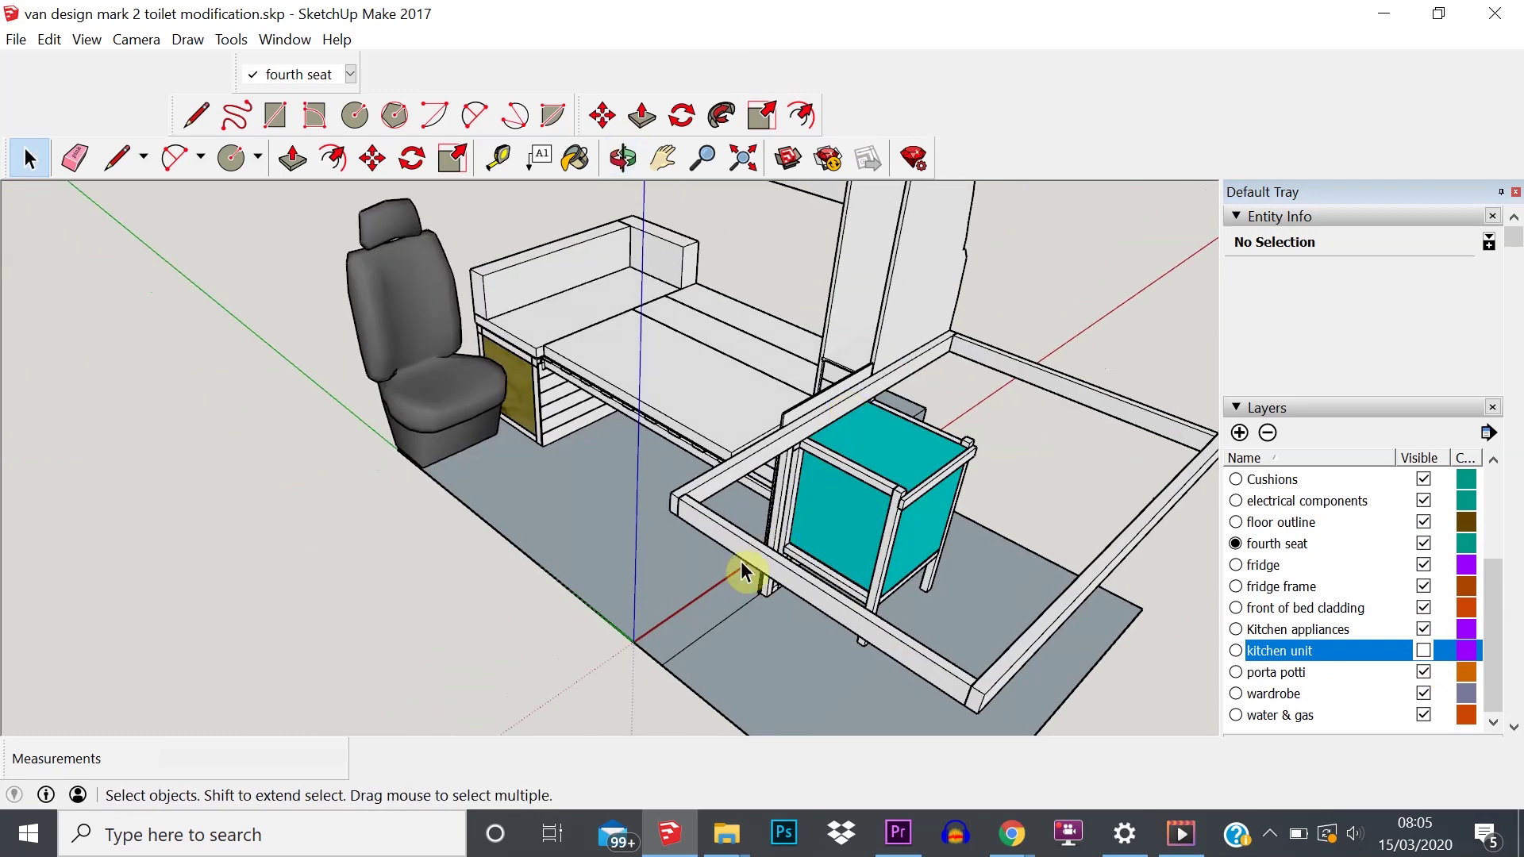
scroll(1333, 555, "up", 2)
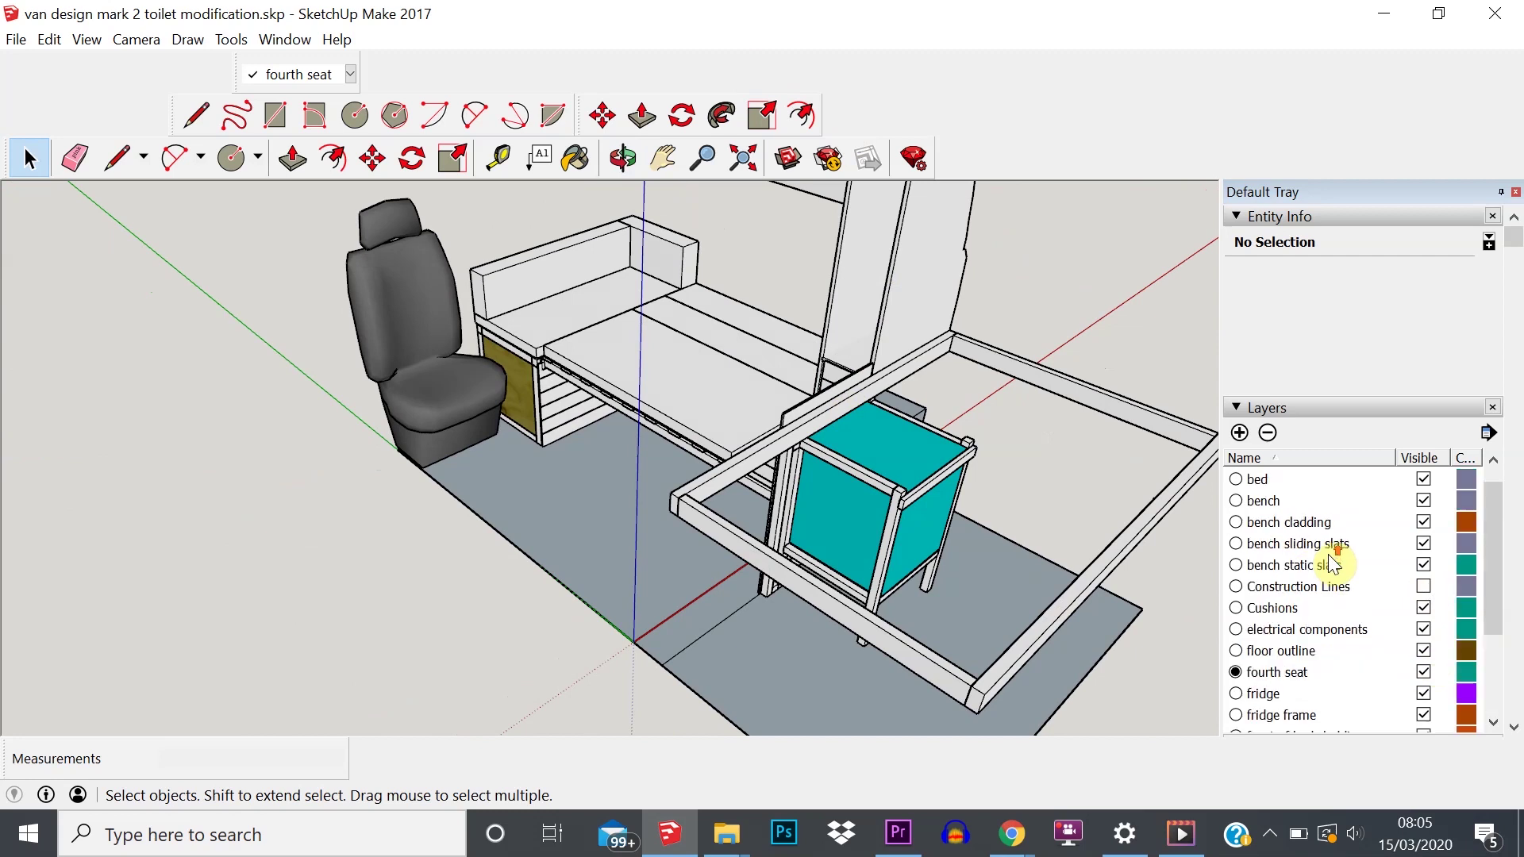
left_click(1423, 478)
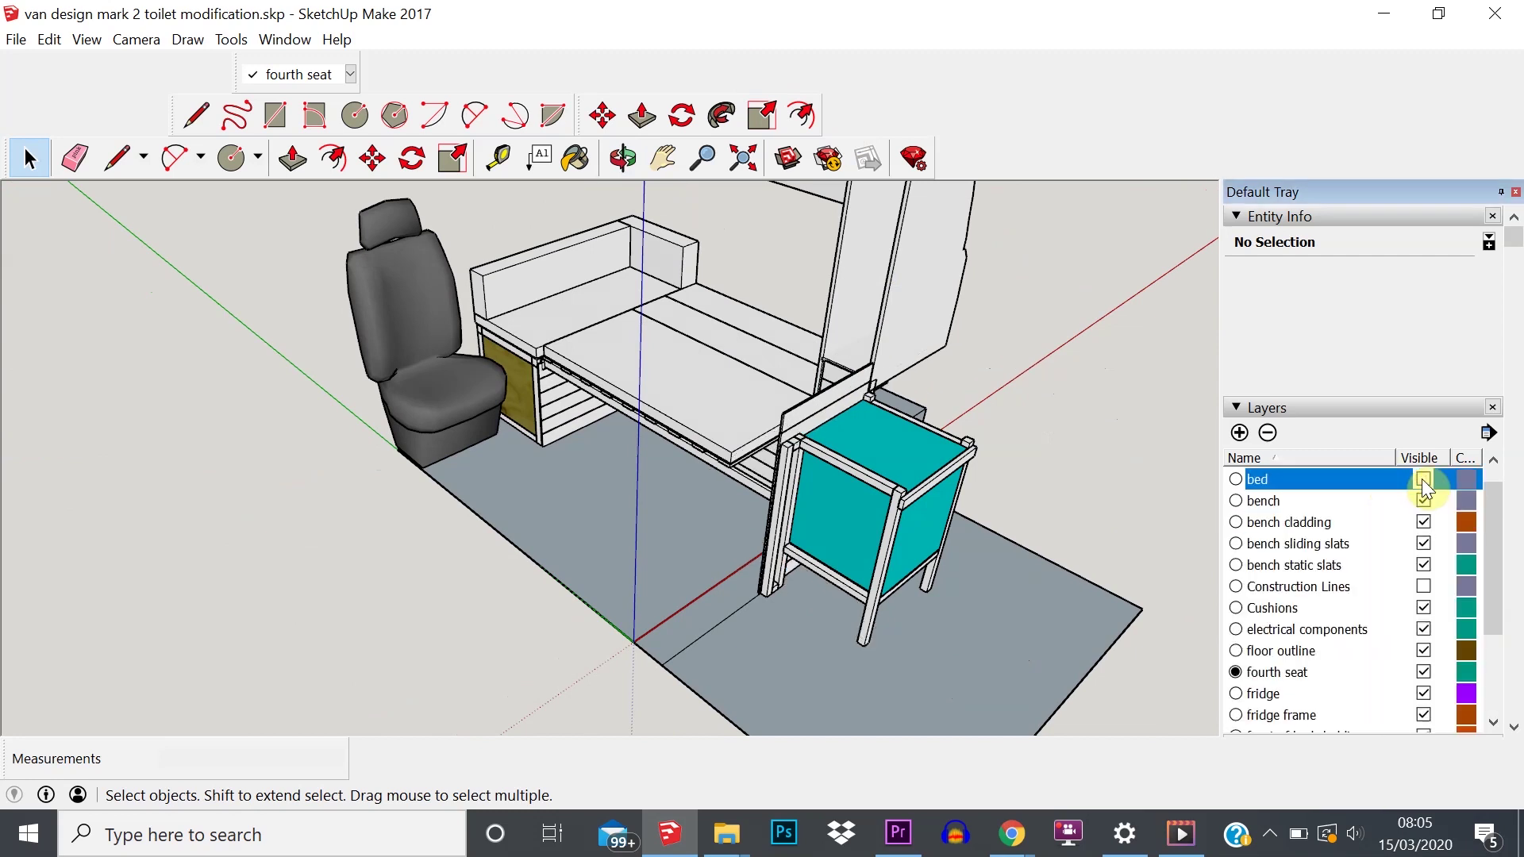
scroll(1313, 595, "down", 2)
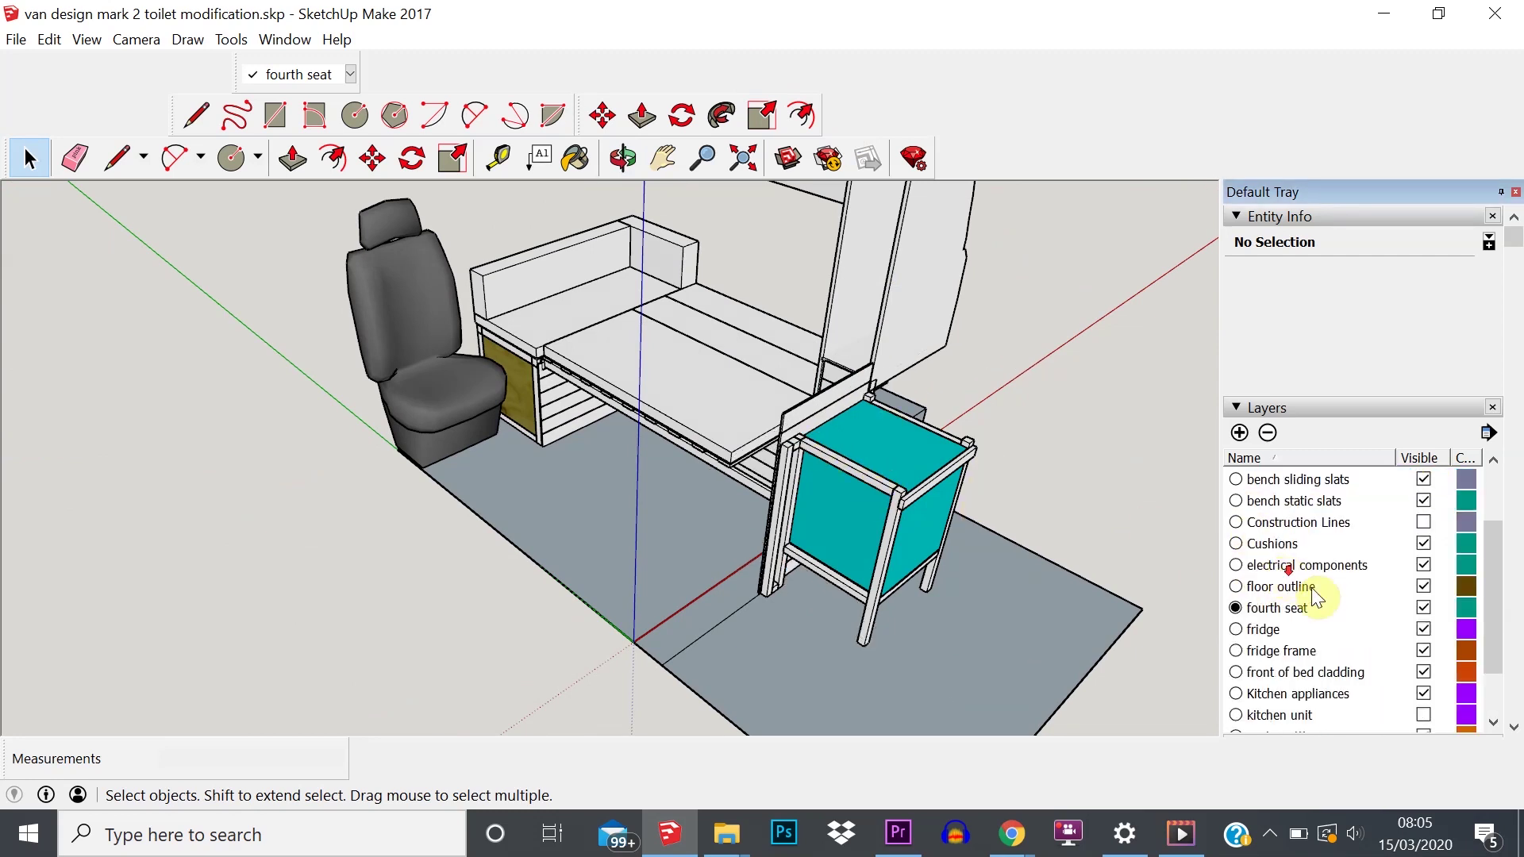
left_click(1423, 564)
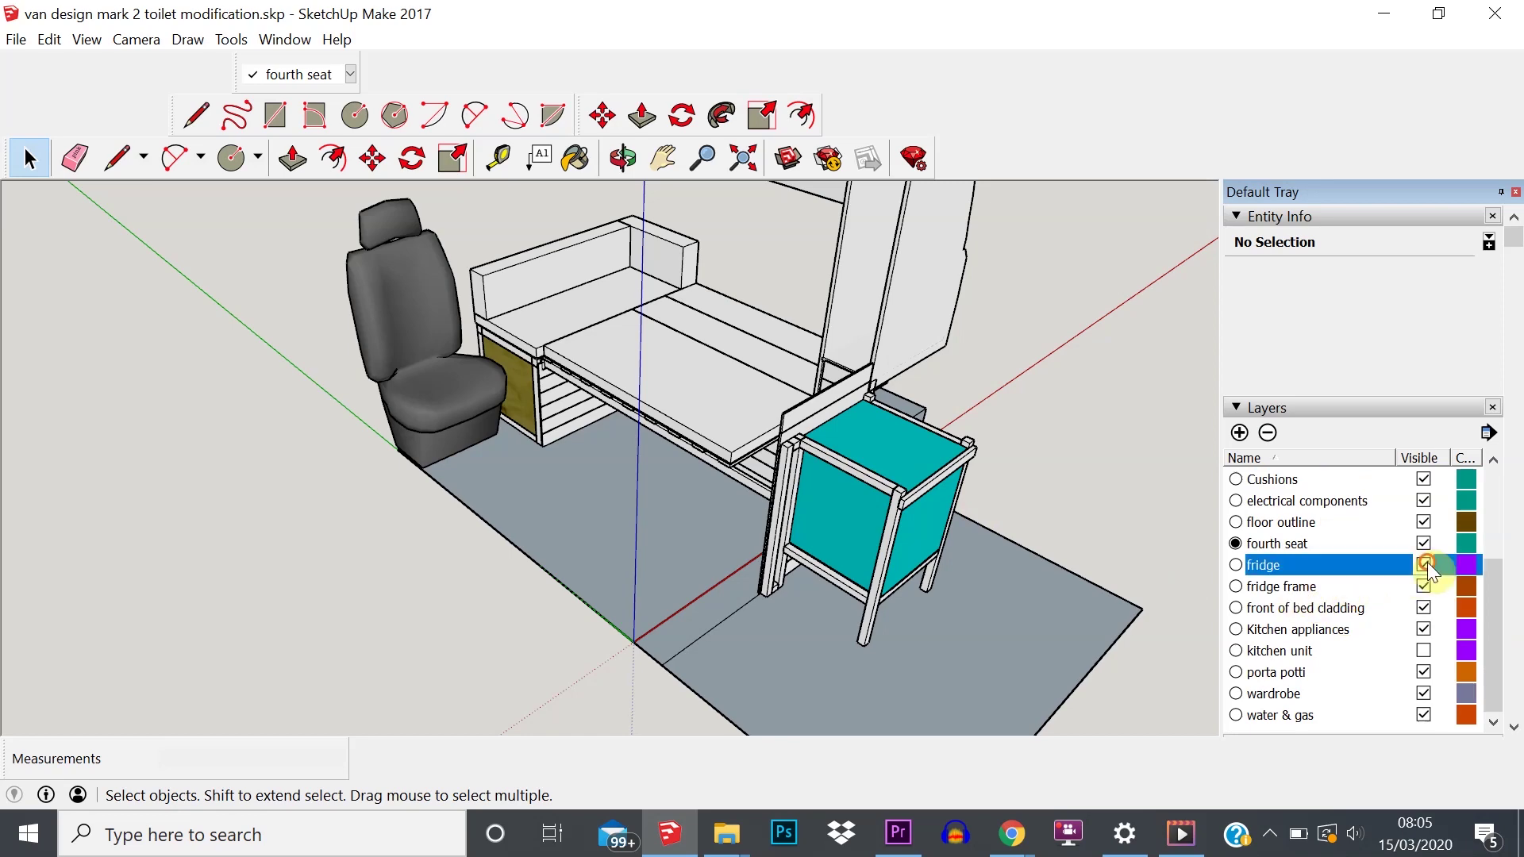
left_click(1422, 586)
- Check the seat and back cushions' layer and hide the Cushions layer
middle_click_drag(723, 509, 724, 460)
left_click(634, 336)
left_click(493, 287)
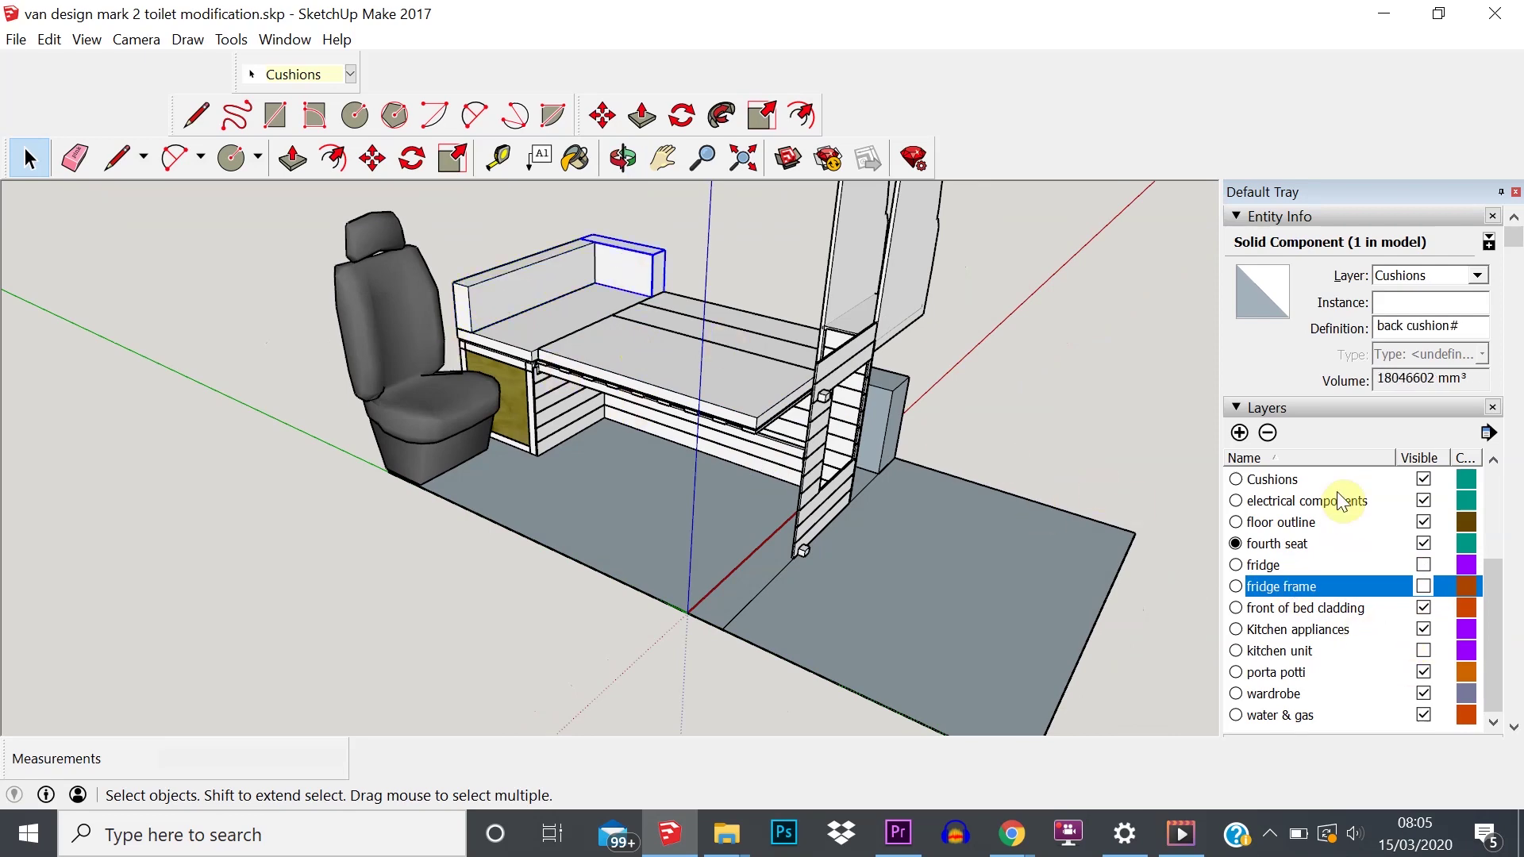
left_click(1423, 479)
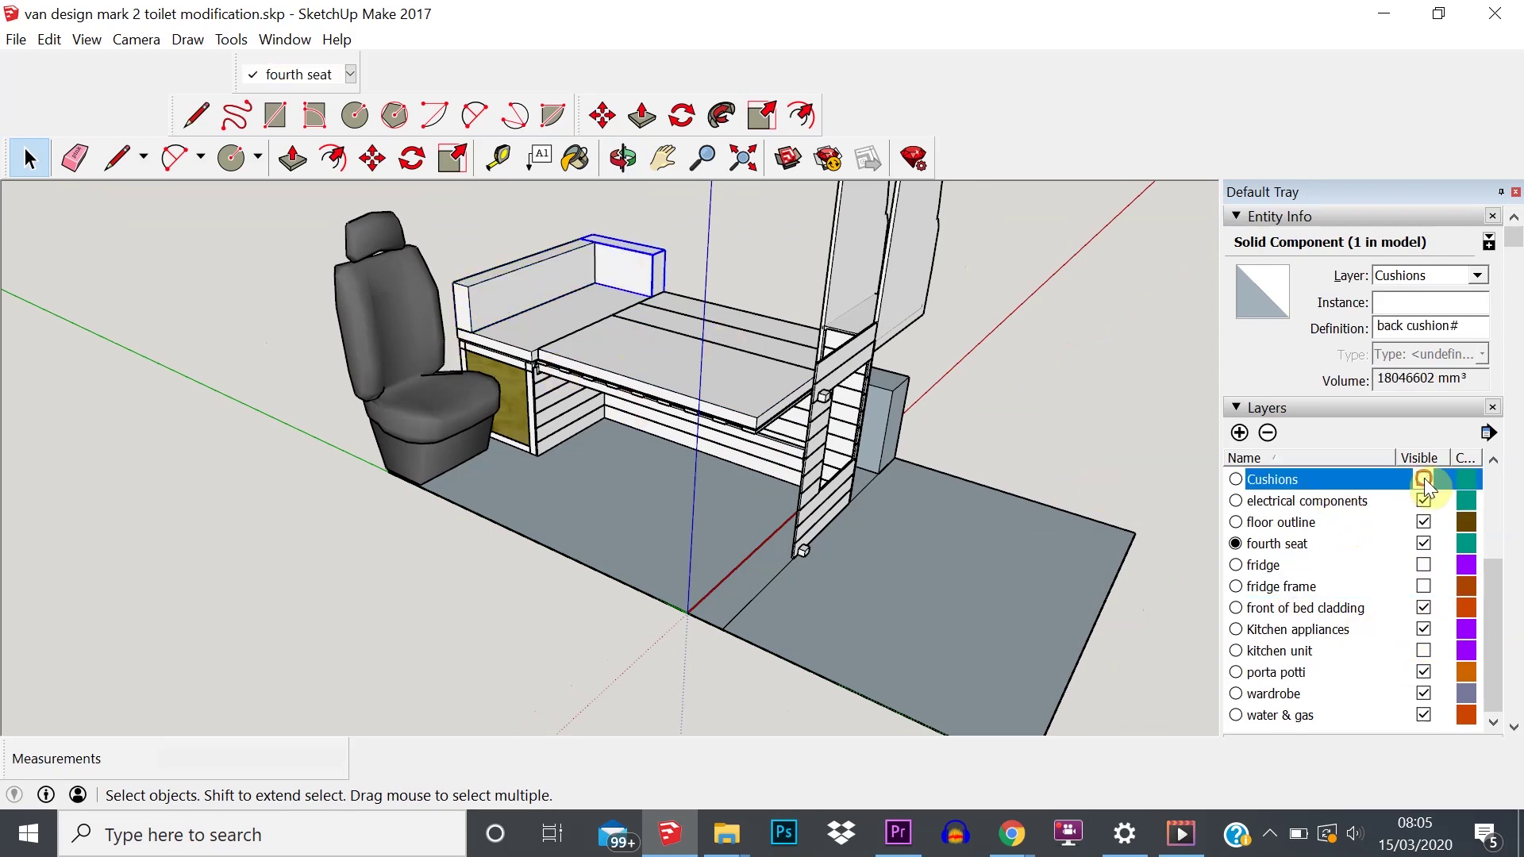
- Inspect the bed slats and bench frame, then select the sliding bench board
middle_click_drag(709, 357, 731, 298)
scroll(754, 326, "up", 3)
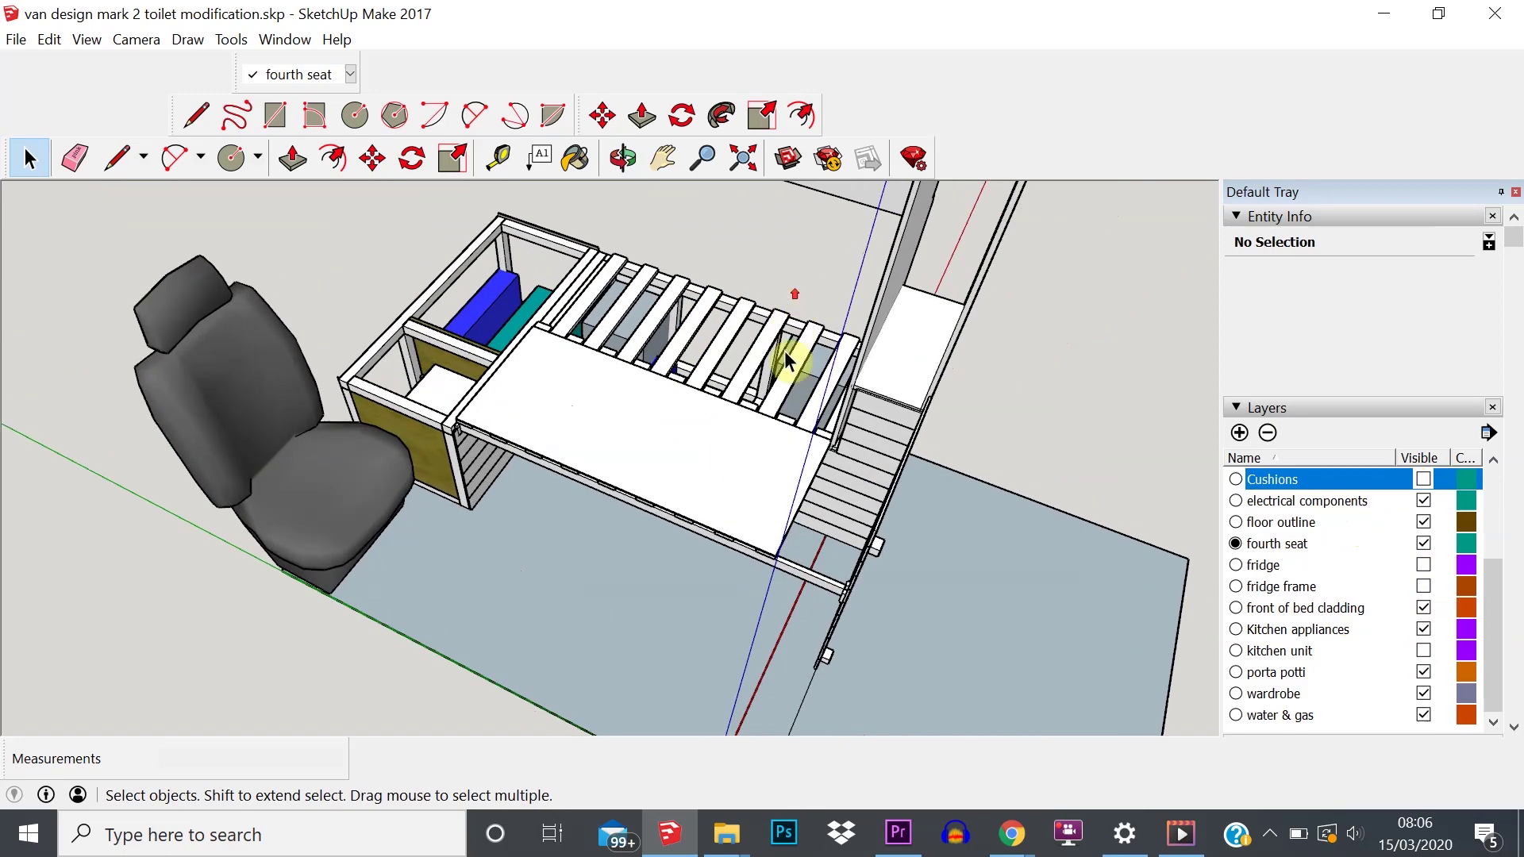
middle_click_drag(784, 351, 563, 586)
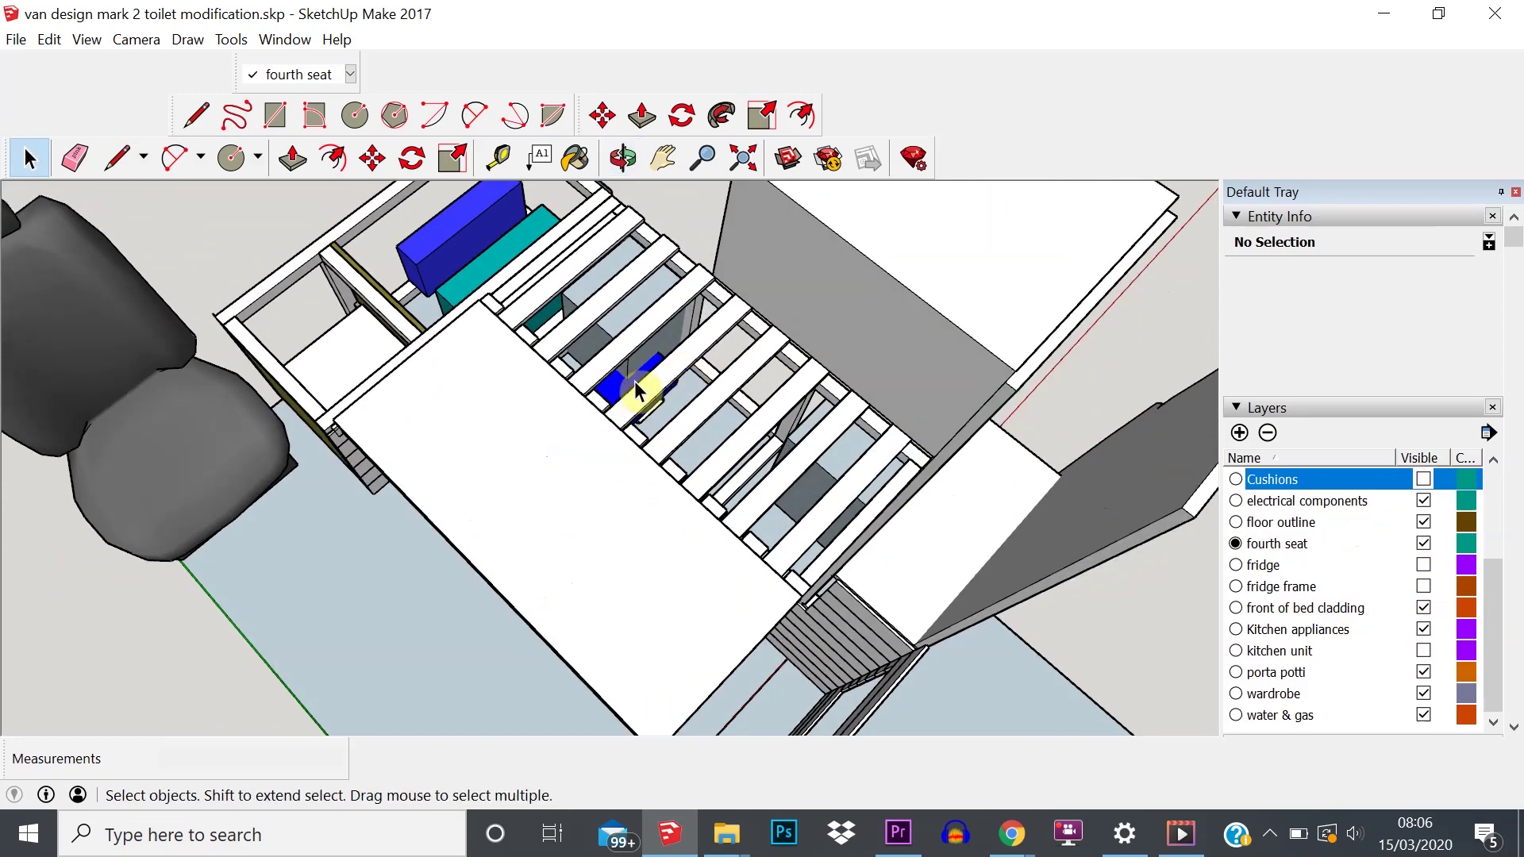
middle_click_drag(634, 381, 537, 470)
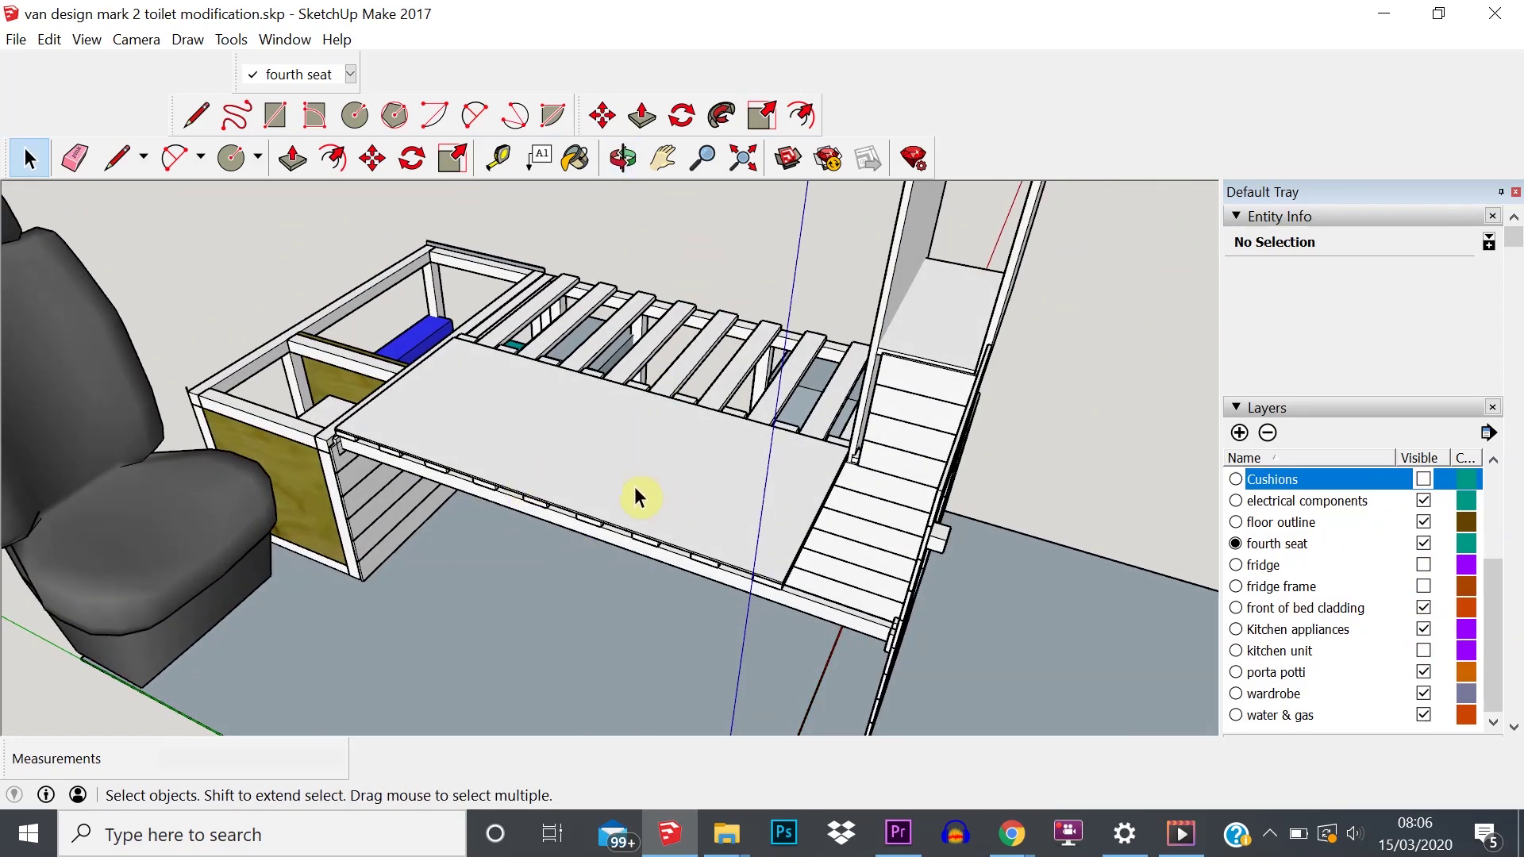
middle_click_drag(635, 487, 557, 449)
left_click(557, 449)
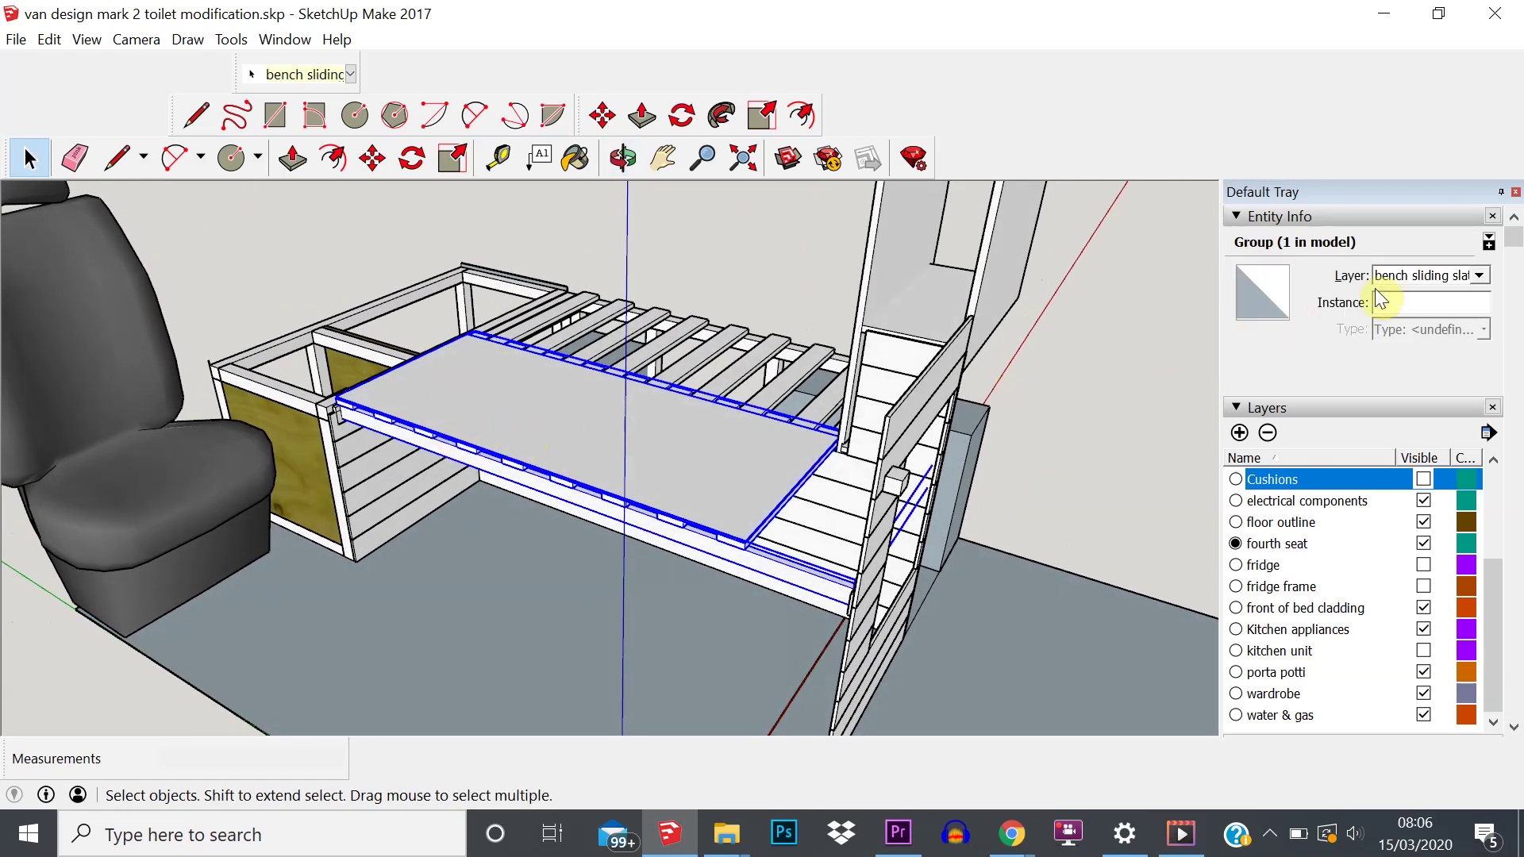
- Keep the board on bench sliding slats and hide the bench sliding slats layer
left_click(1390, 286)
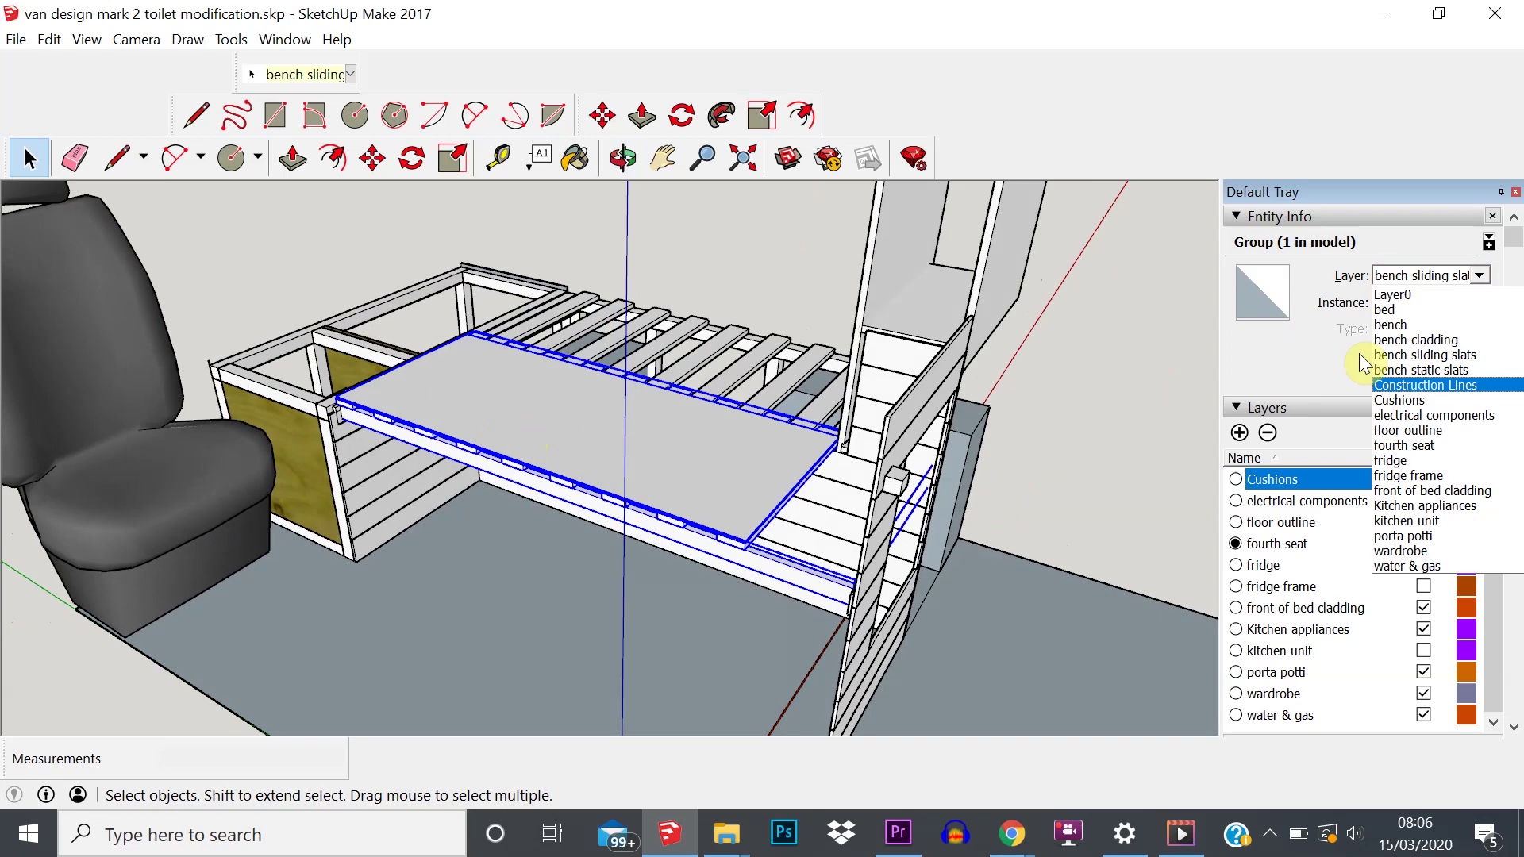
left_click(1401, 358)
left_click(1189, 465)
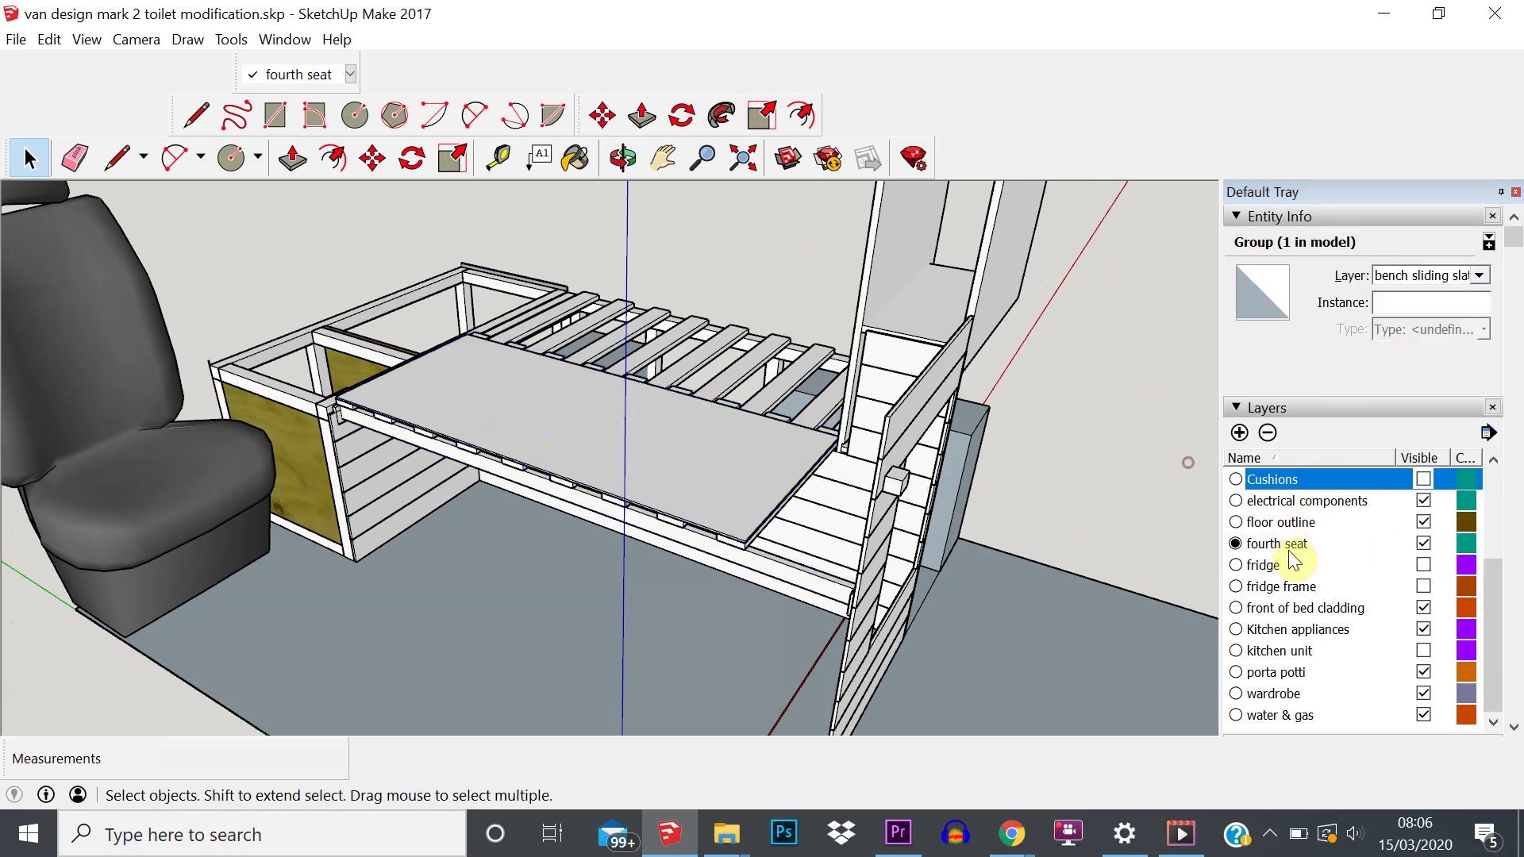
scroll(1302, 559, "down", 2)
scroll(1262, 467, "up", 2)
scroll(1253, 466, "up", 1)
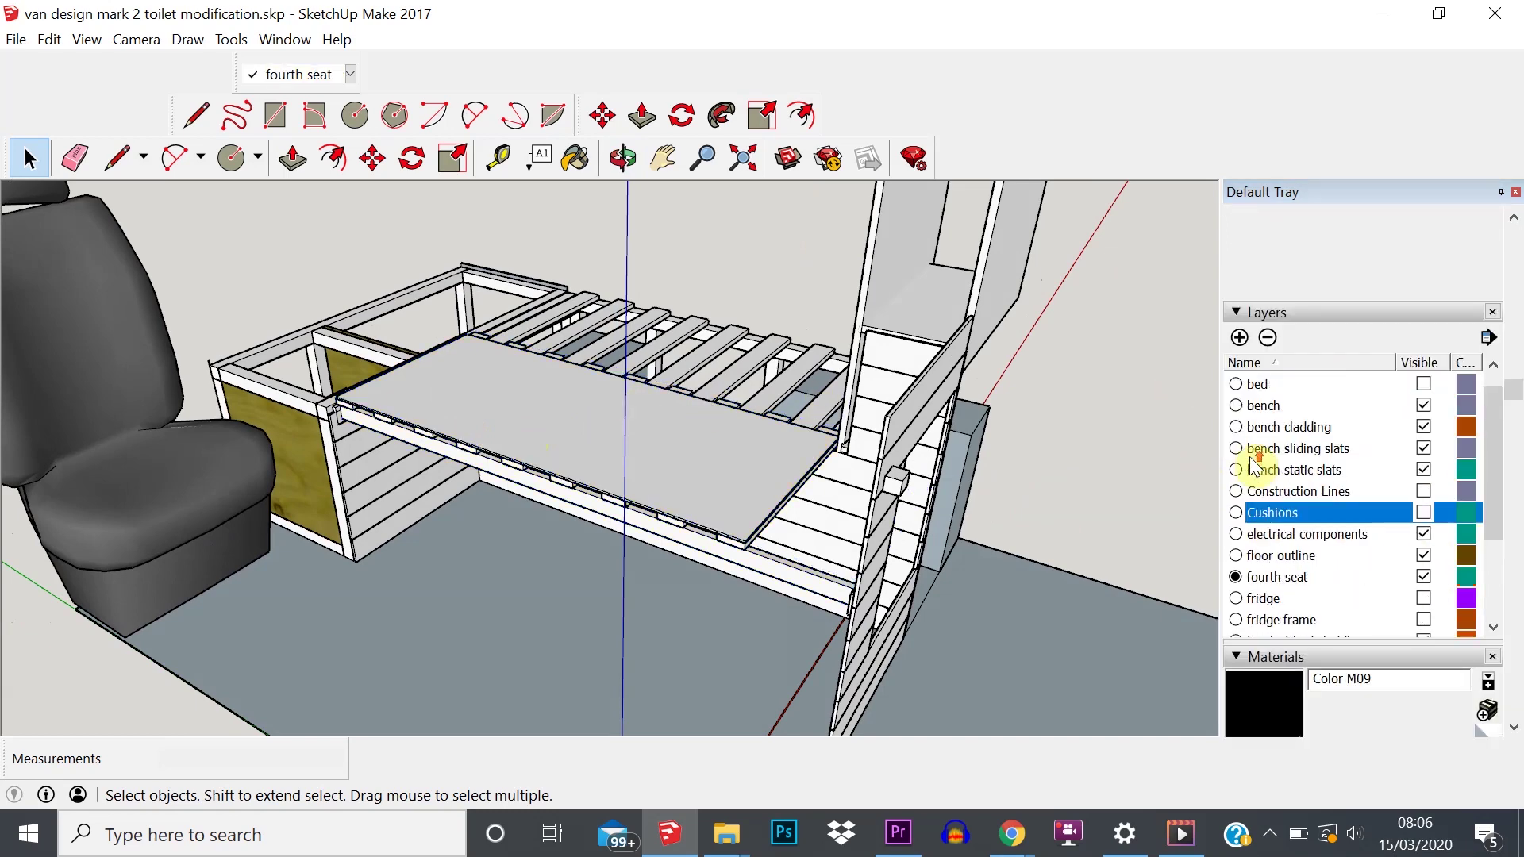
left_click(1423, 449)
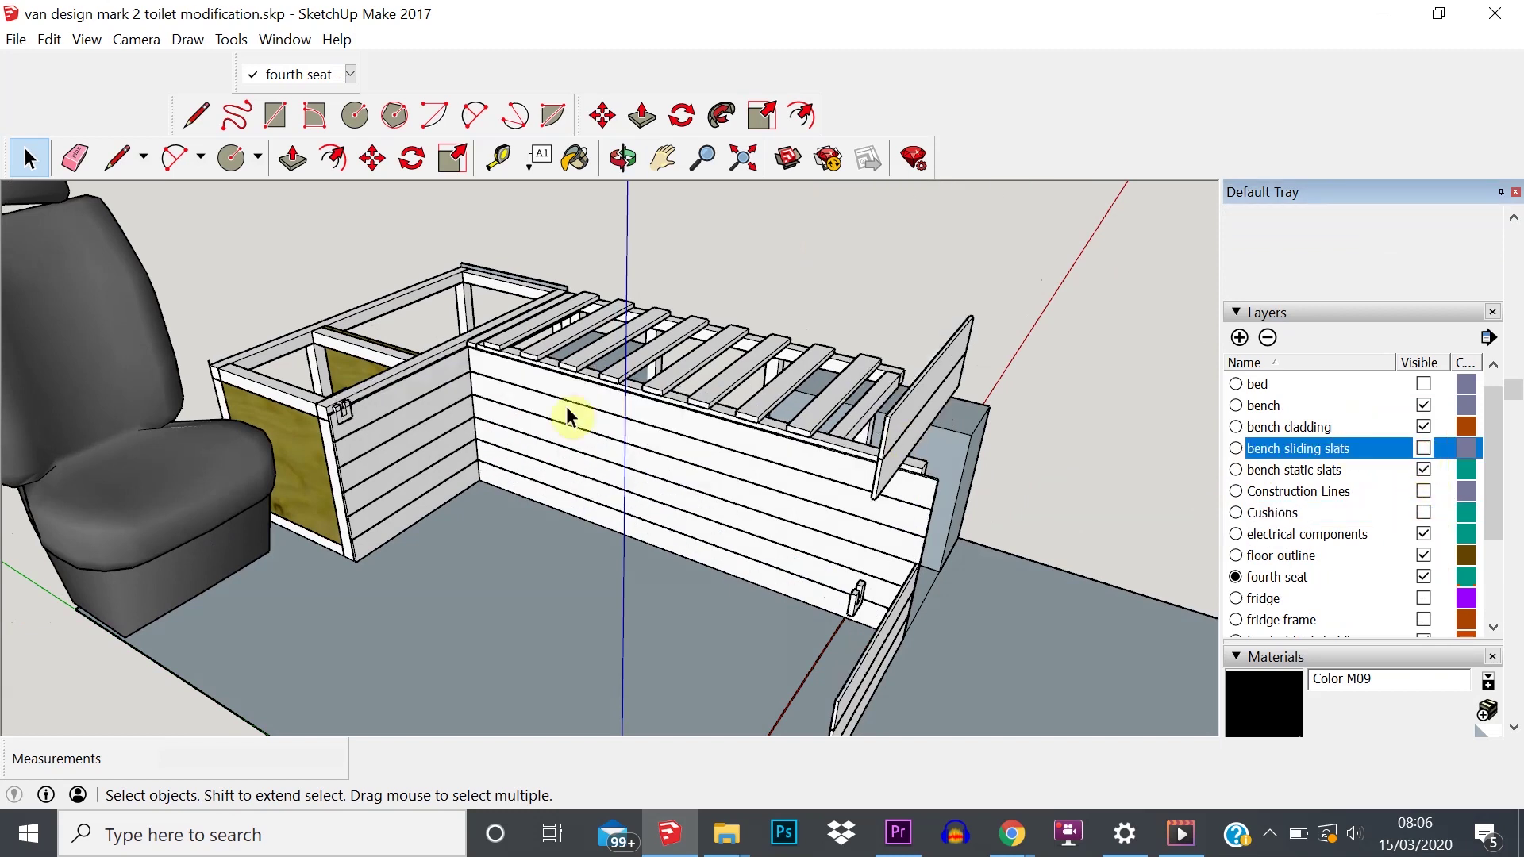
- Hide the bench static slats and bench cladding layers after checking their pieces
left_click(573, 363)
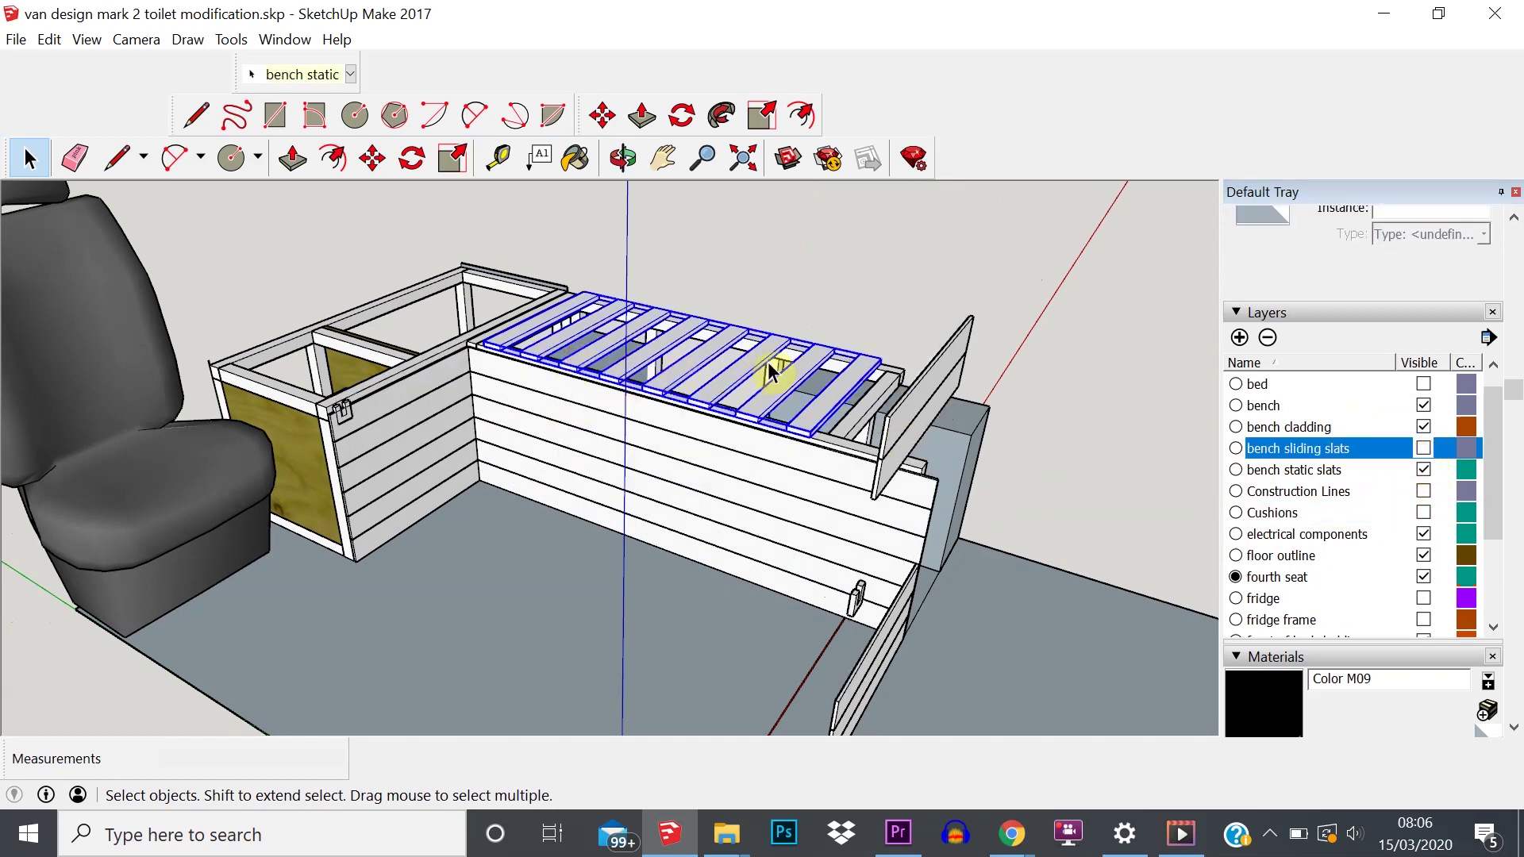
scroll(1341, 255, "up", 2)
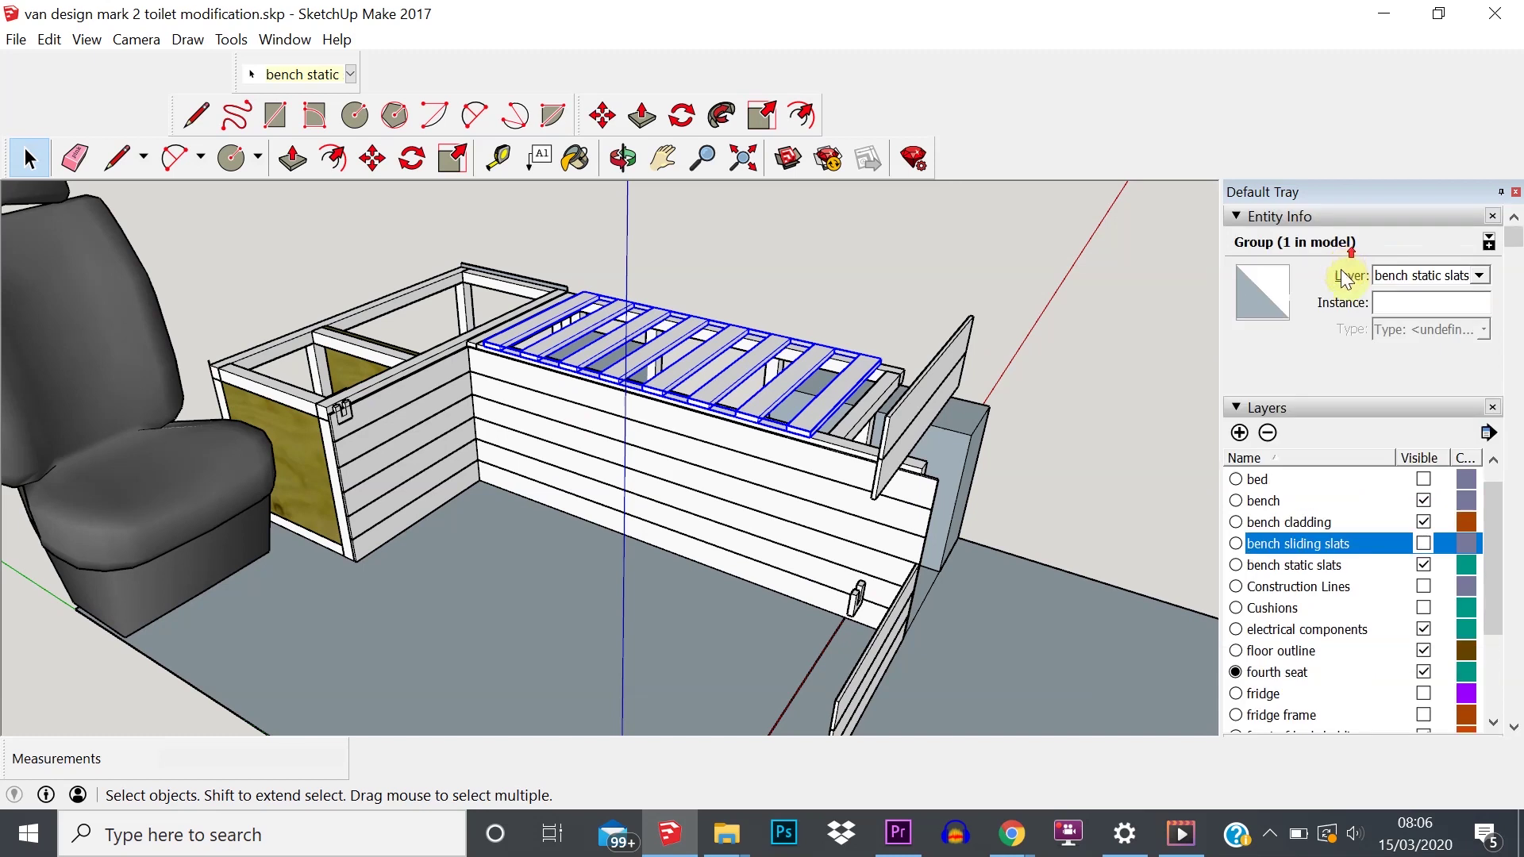
left_click(1420, 565)
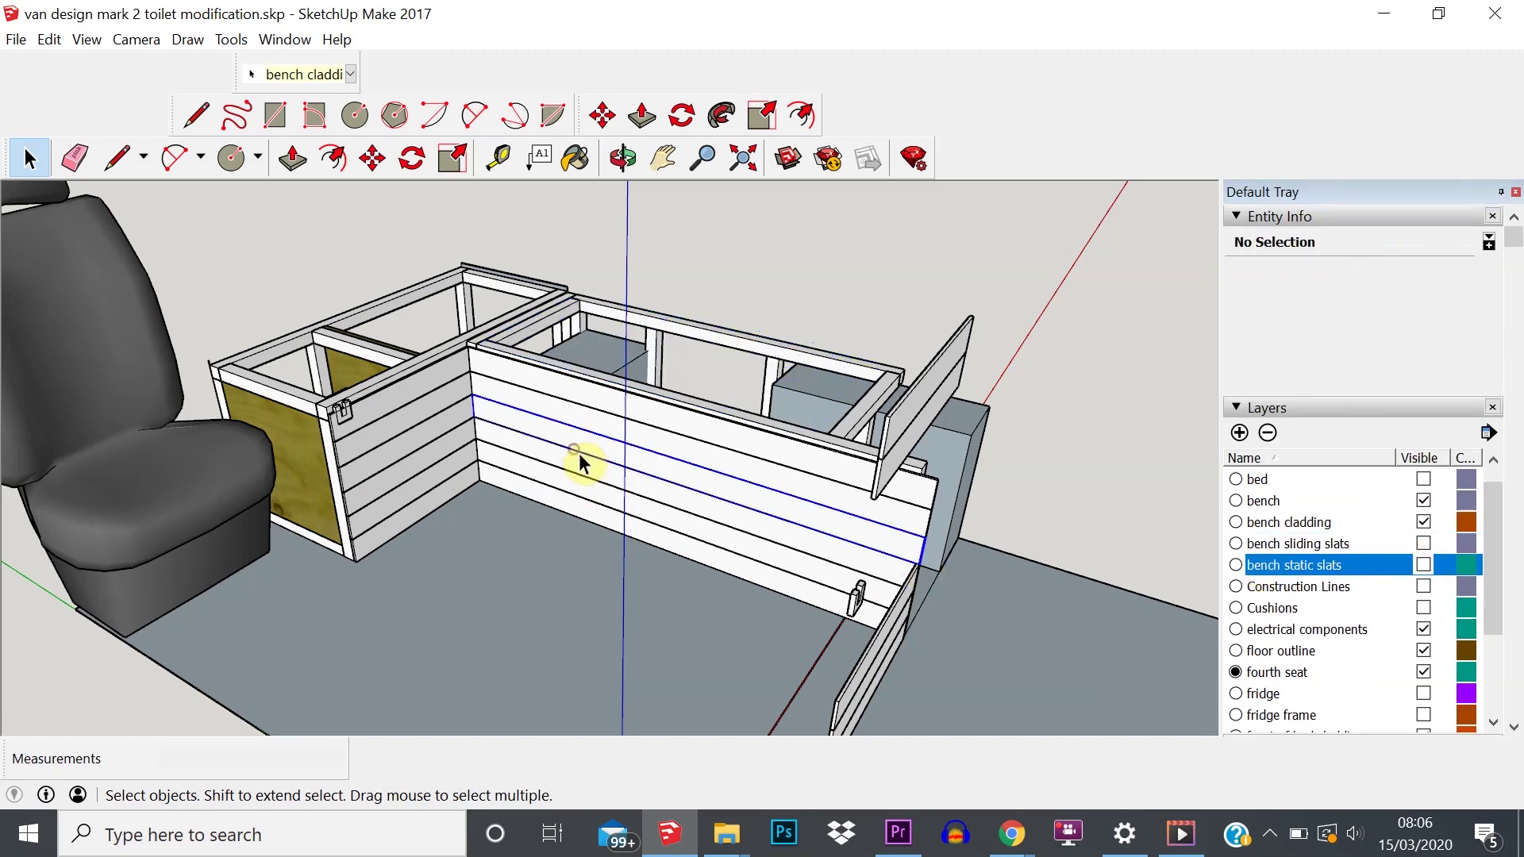
left_click(403, 452)
left_click(570, 418)
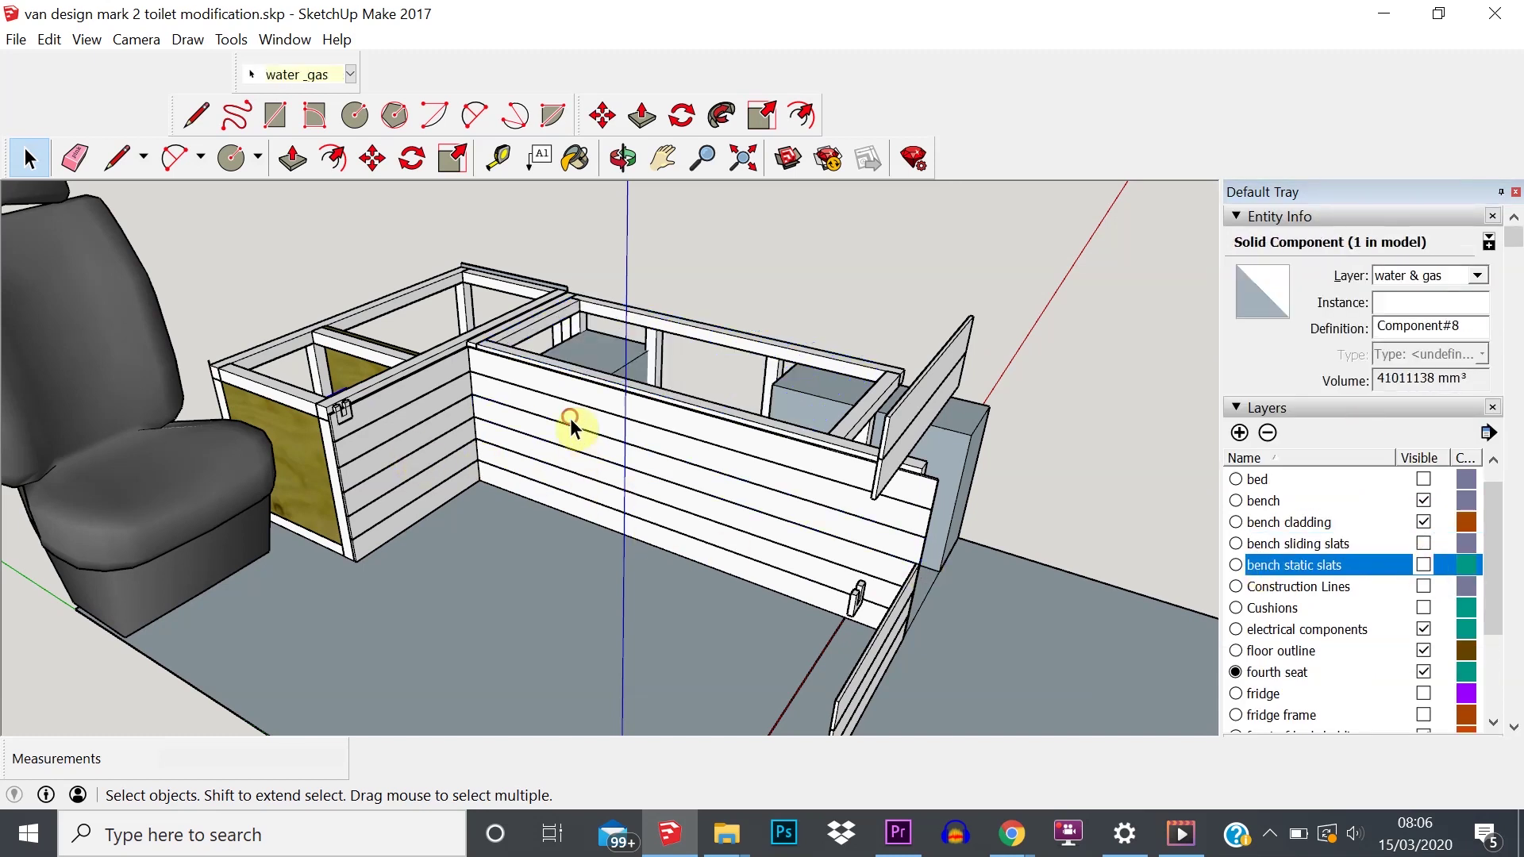
left_click(880, 428)
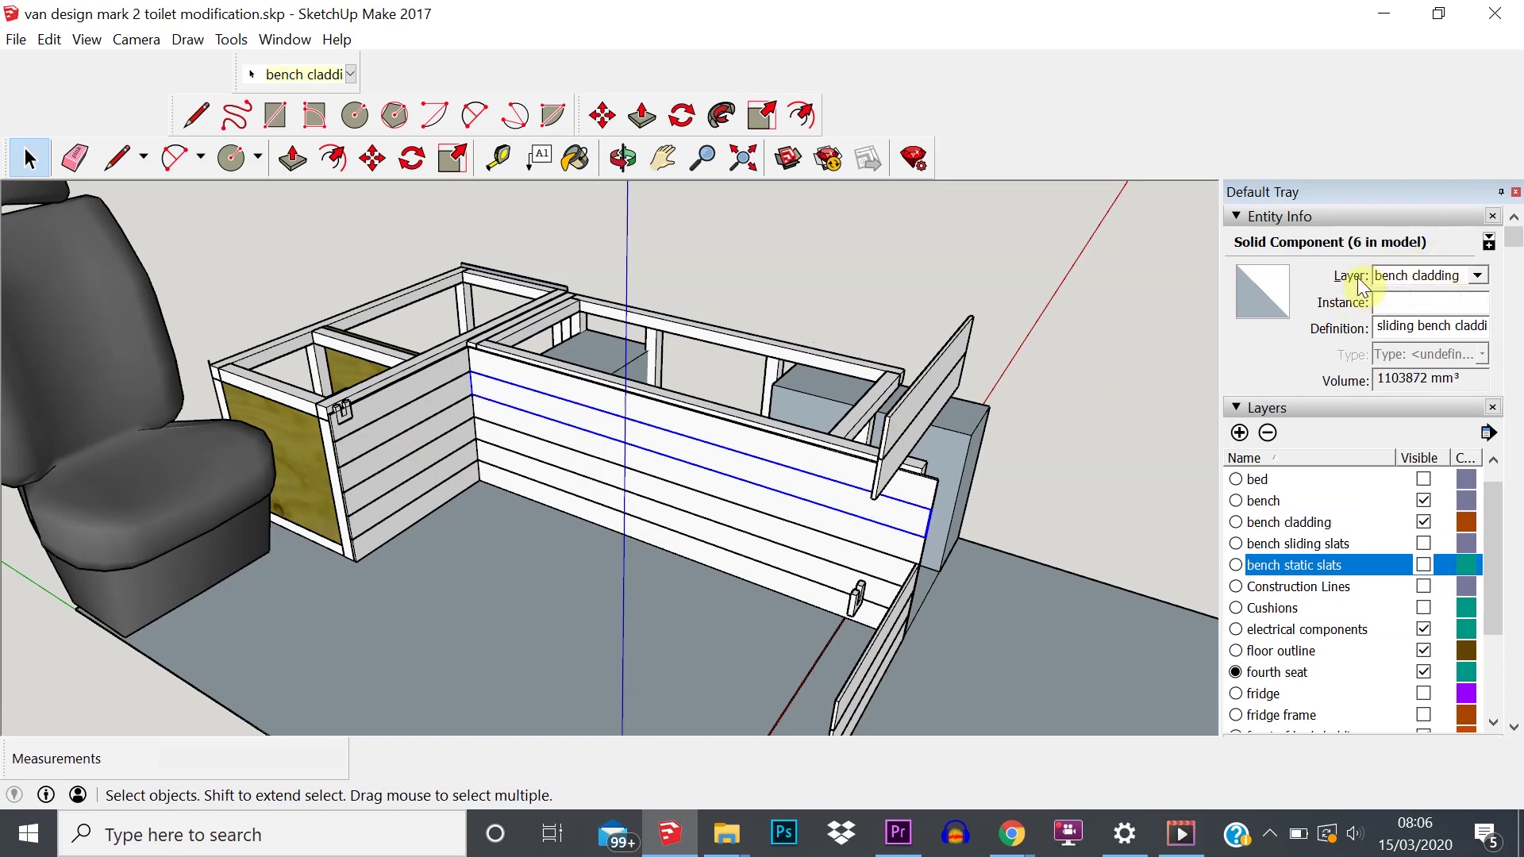
left_click(1423, 521)
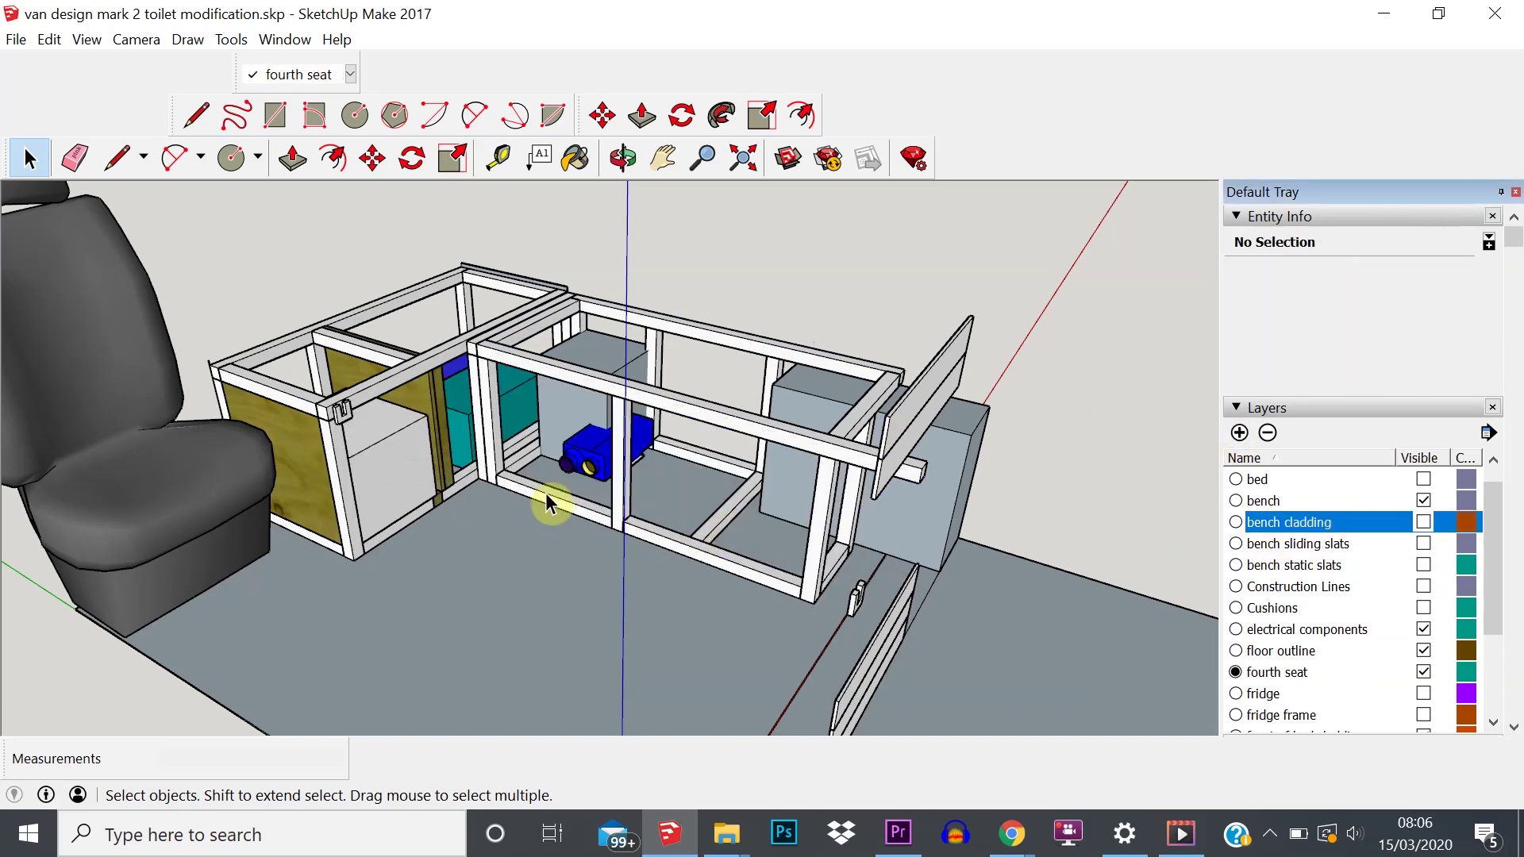
- Orbit and zoom in on the blue heater inside the bench frame
scroll(544, 477, "up", 3)
middle_click_drag(545, 449, 620, 458)
scroll(601, 445, "up", 5)
scroll(561, 503, "down", 6)
scroll(631, 484, "up", 4)
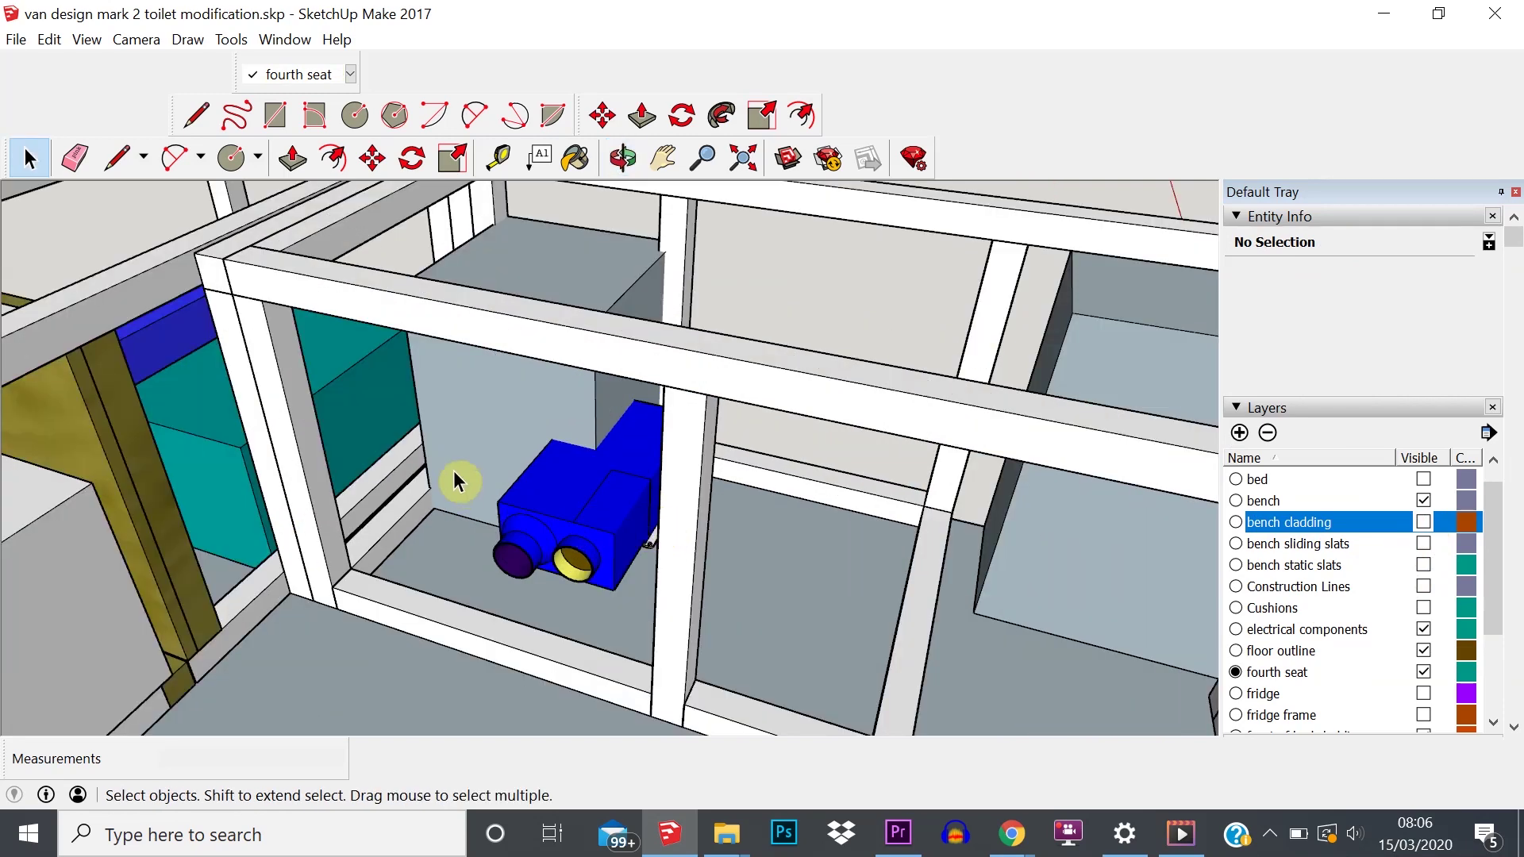
- Rotate the blue heater component 90 degrees
left_click(573, 488)
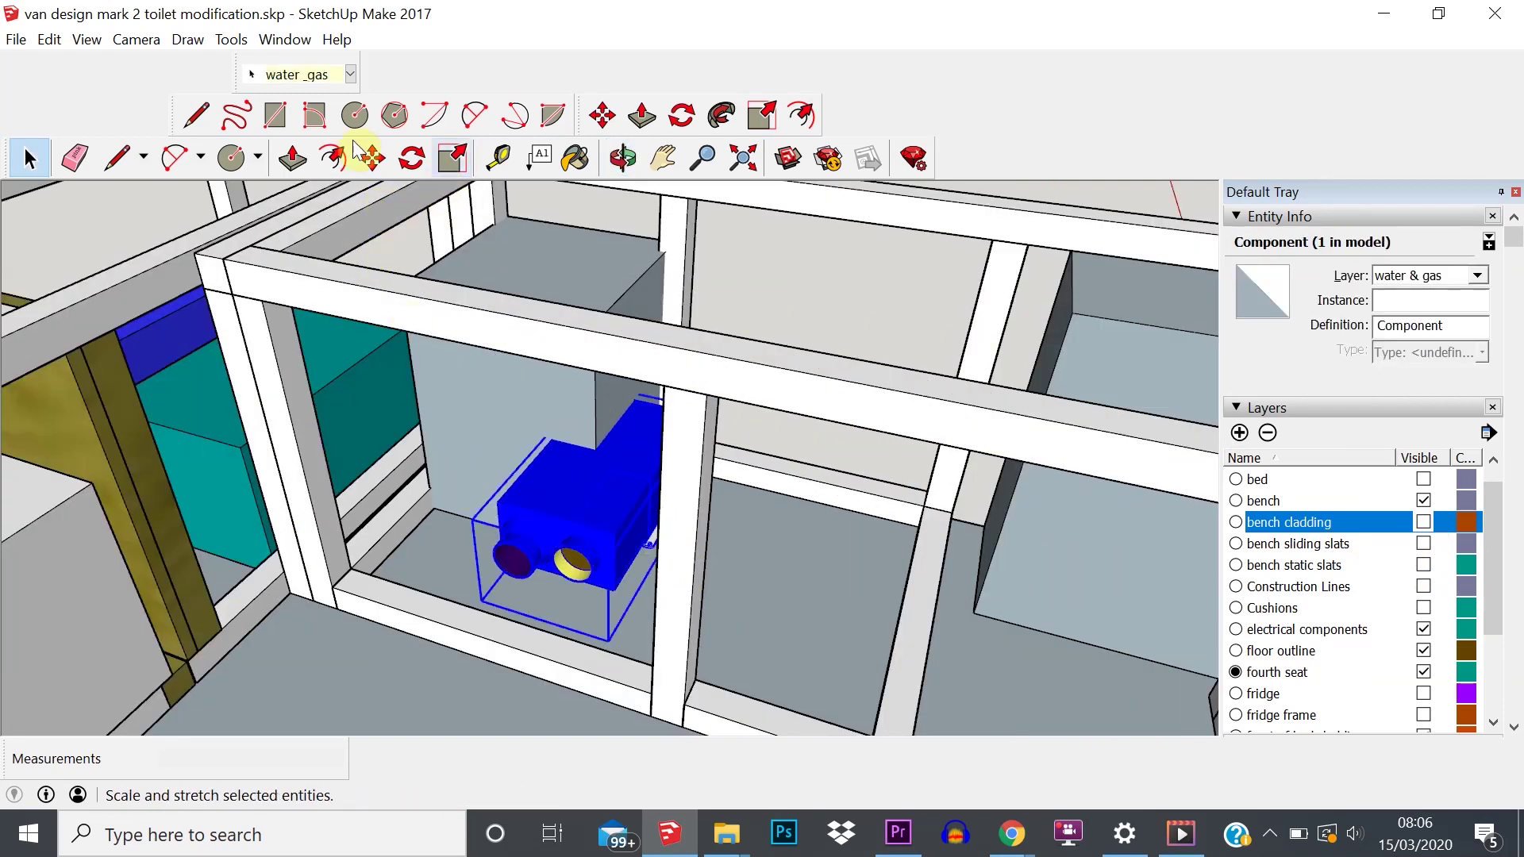
left_click(410, 157)
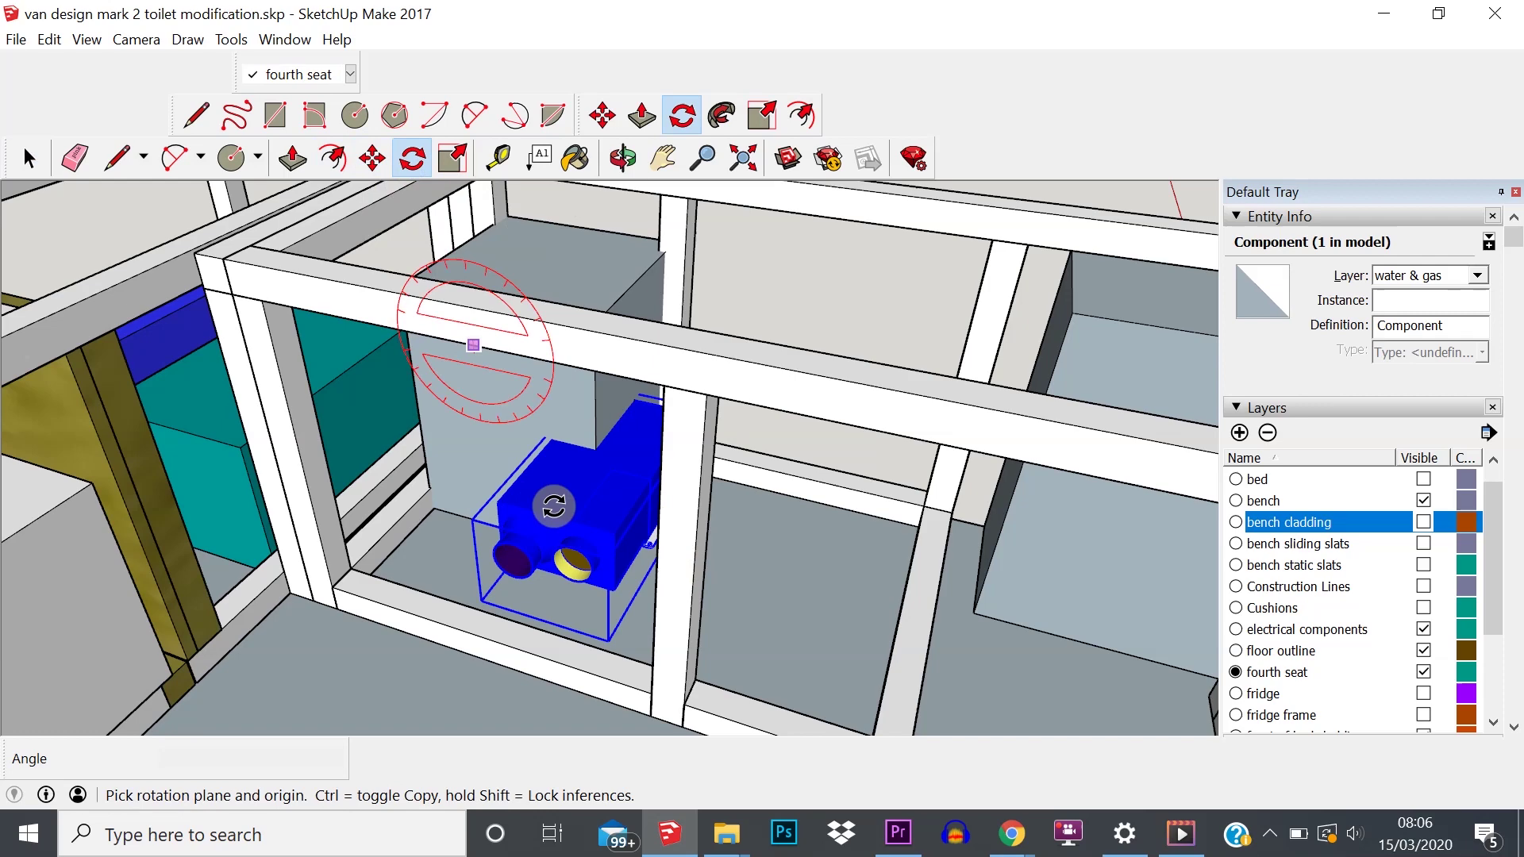
left_click_drag(567, 491, 549, 515)
left_click(633, 517)
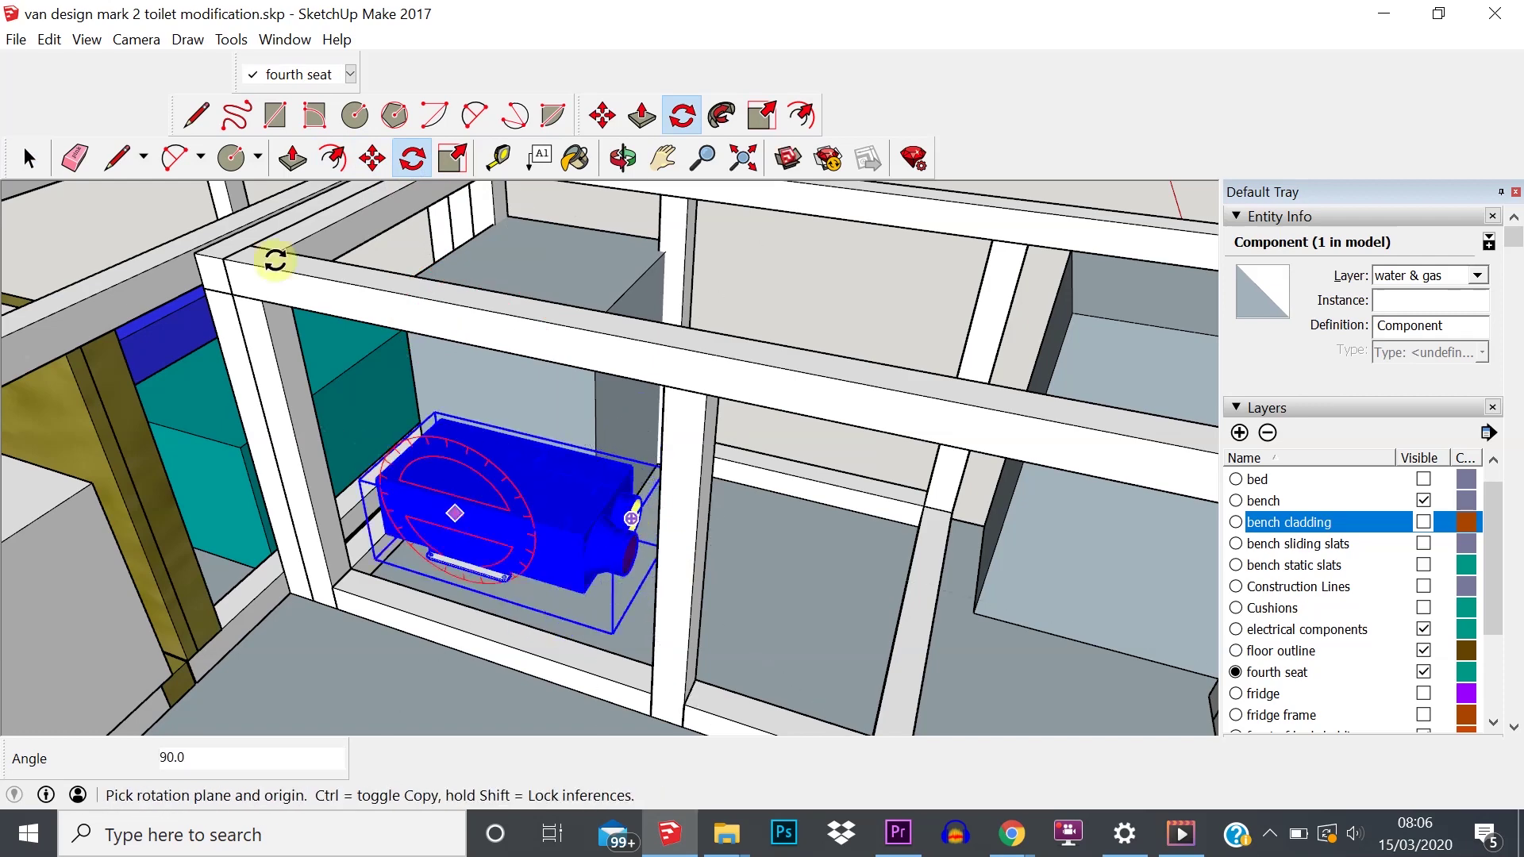
- Reposition the heater by its corner and check its placement in the frame
left_click(372, 158)
middle_click_drag(561, 599, 607, 353)
middle_click_drag(655, 569, 599, 606)
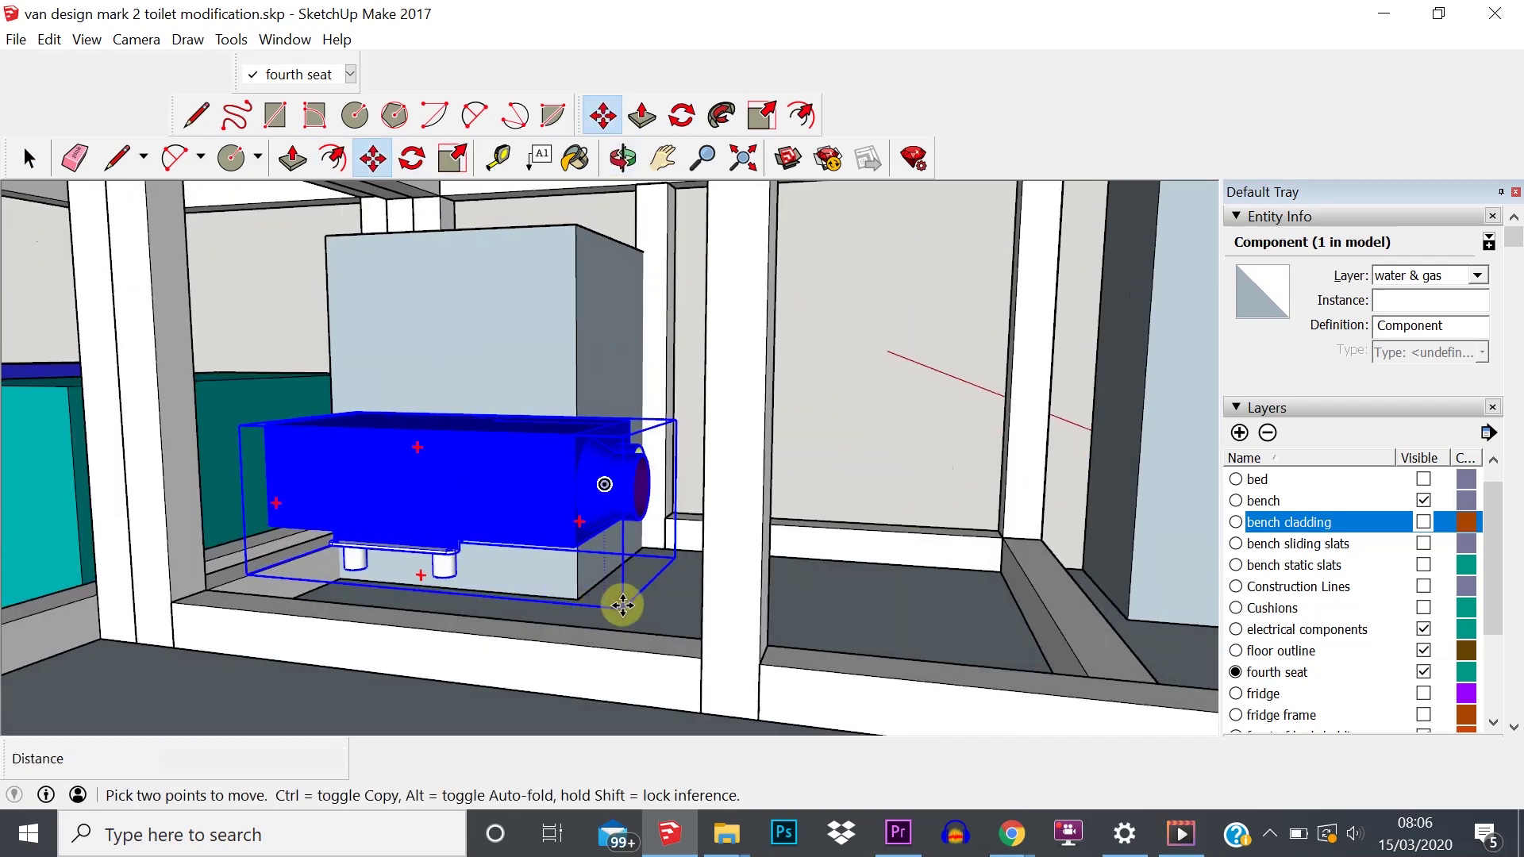
left_click(622, 606)
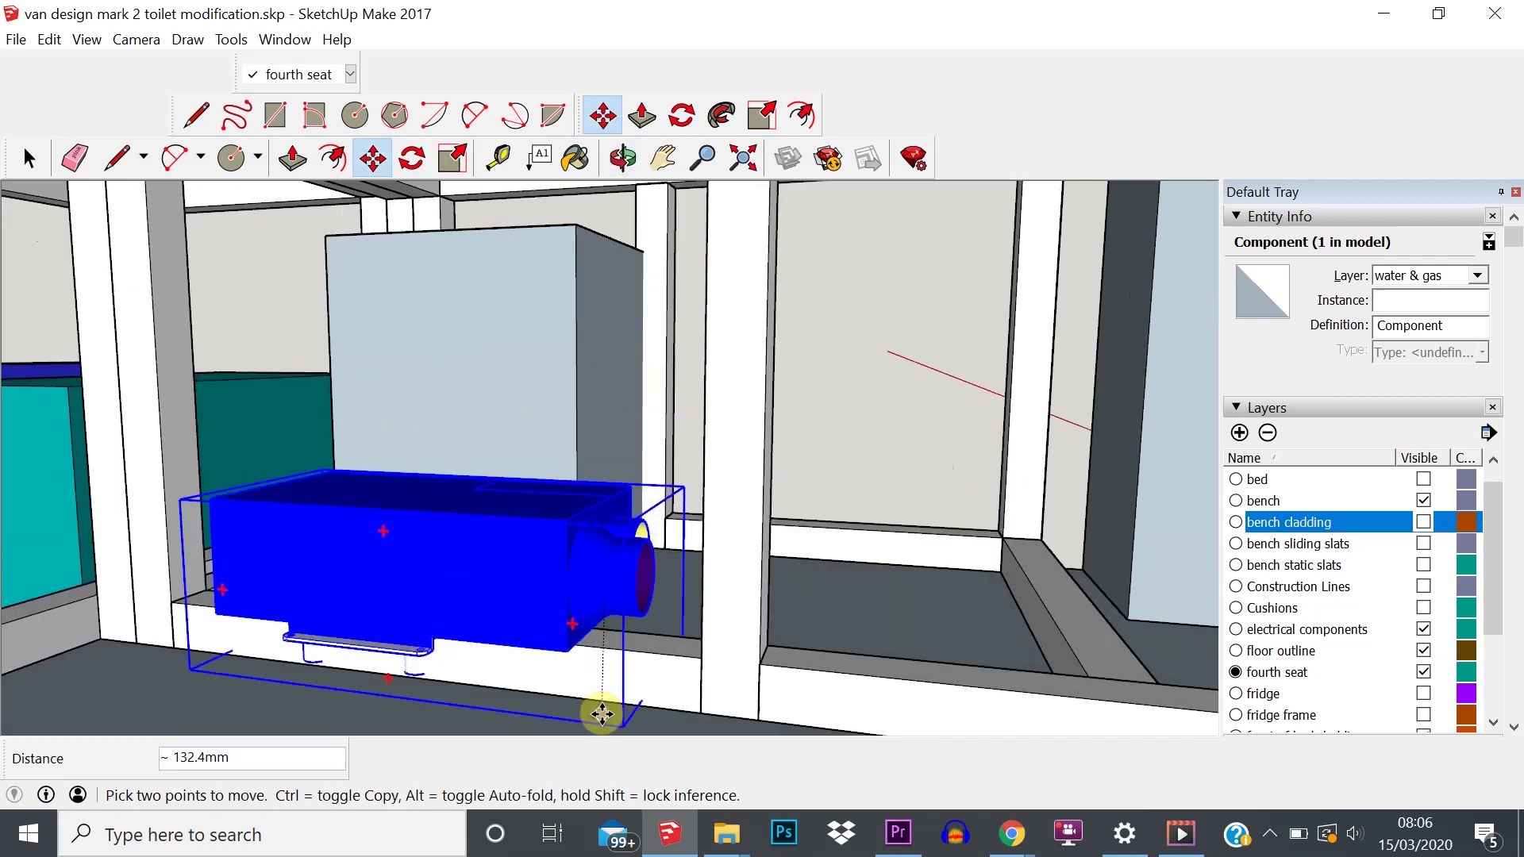
middle_click_drag(680, 459, 426, 618)
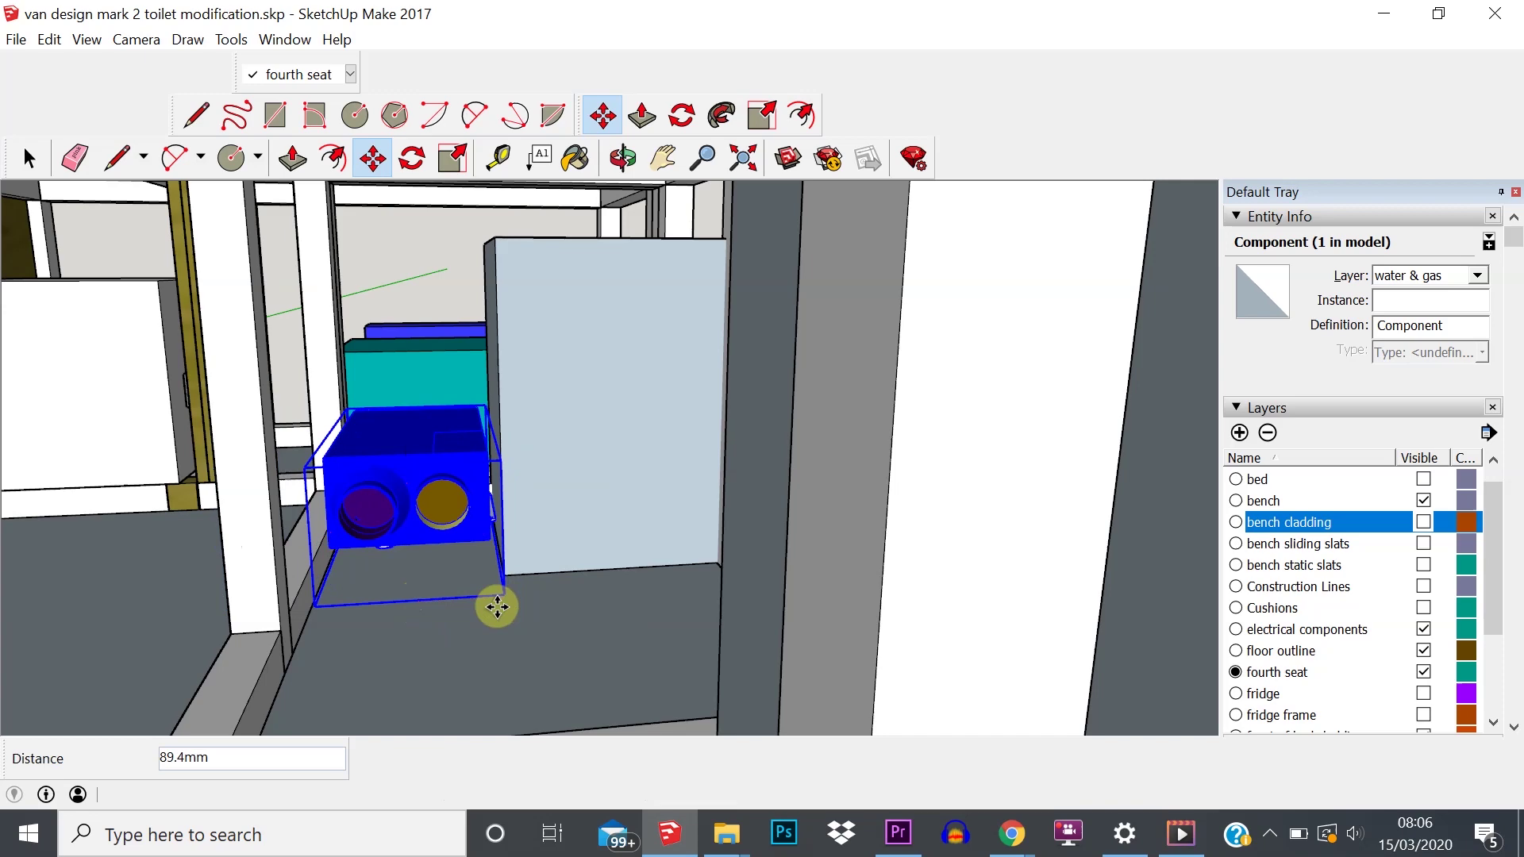
mouse_move(262, 432)
middle_mouse_down()
mouse_move(754, 486)
mouse_move(443, 354)
mouse_move(244, 450)
middle_mouse_up()
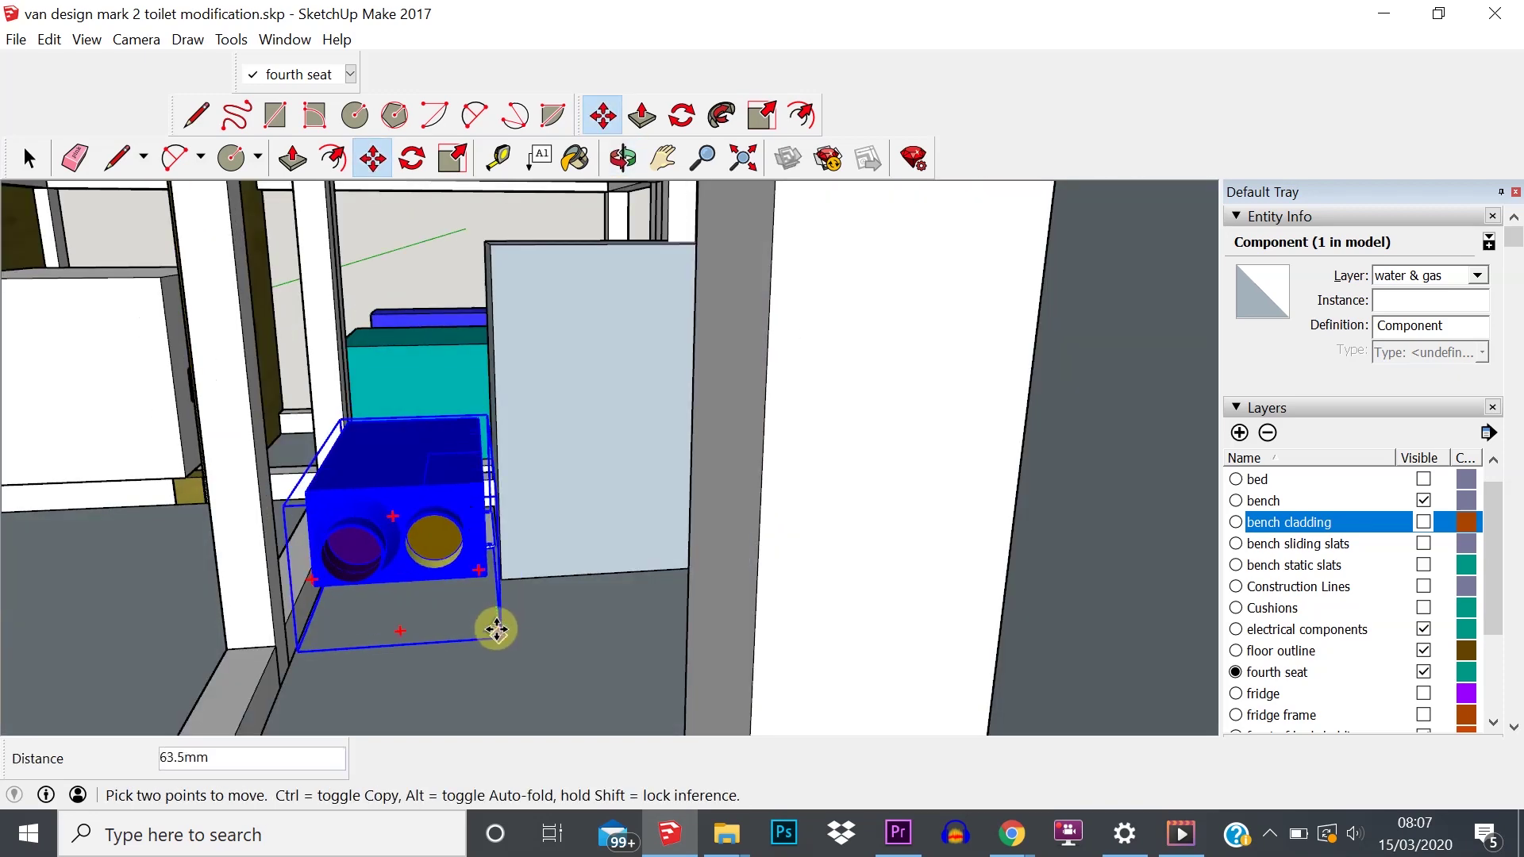
middle_click_drag(493, 629, 432, 555)
scroll(432, 554, "down", 3)
middle_click_drag(408, 442, 641, 540)
scroll(641, 540, "down", 2)
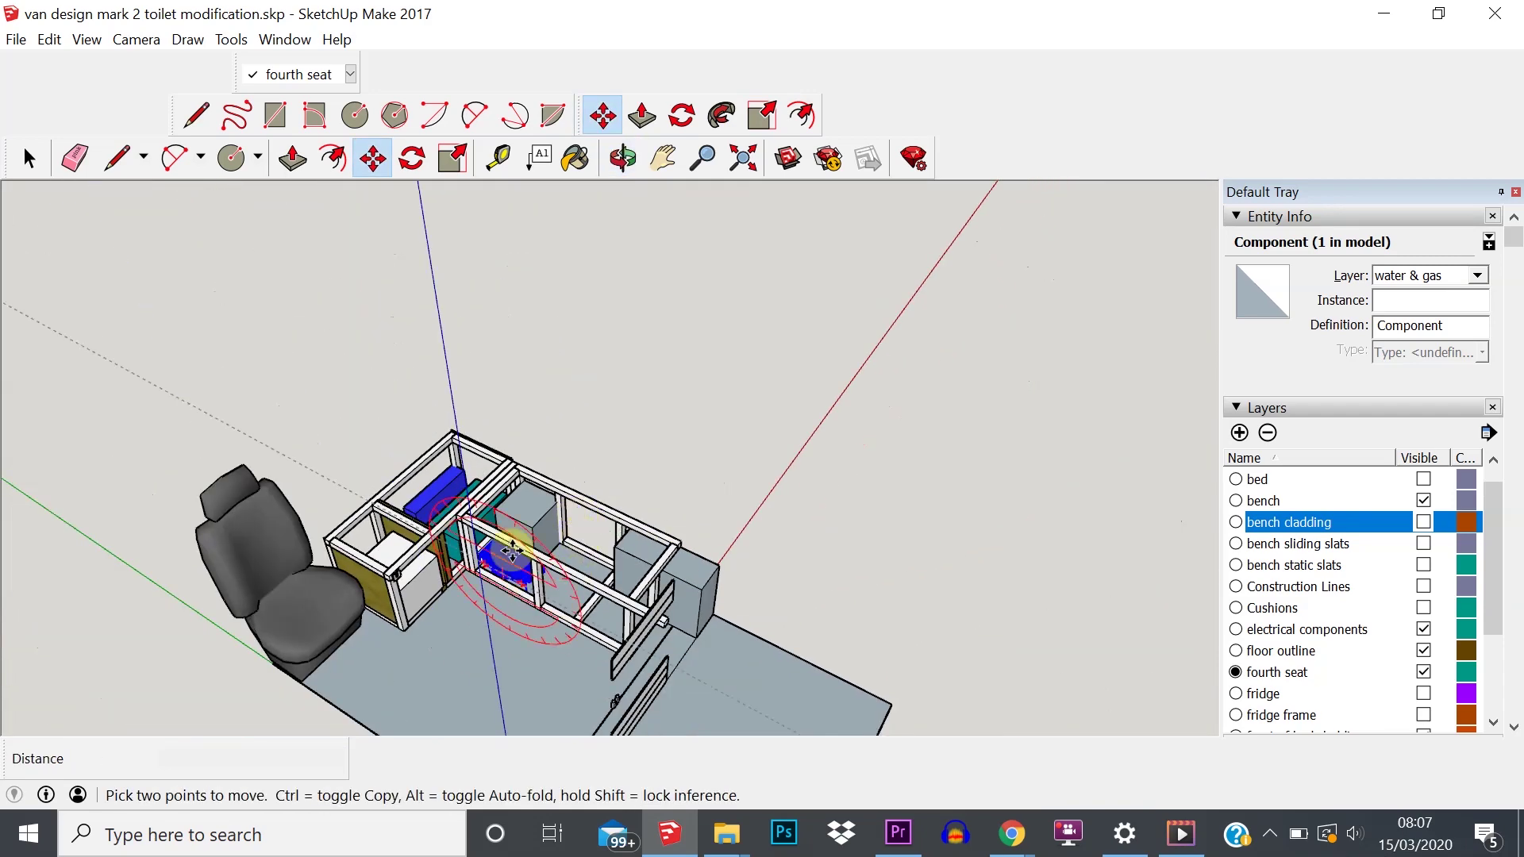
- View the bench frame from a low side angle and from above
left_click(32, 159)
scroll(306, 600, "down", 2)
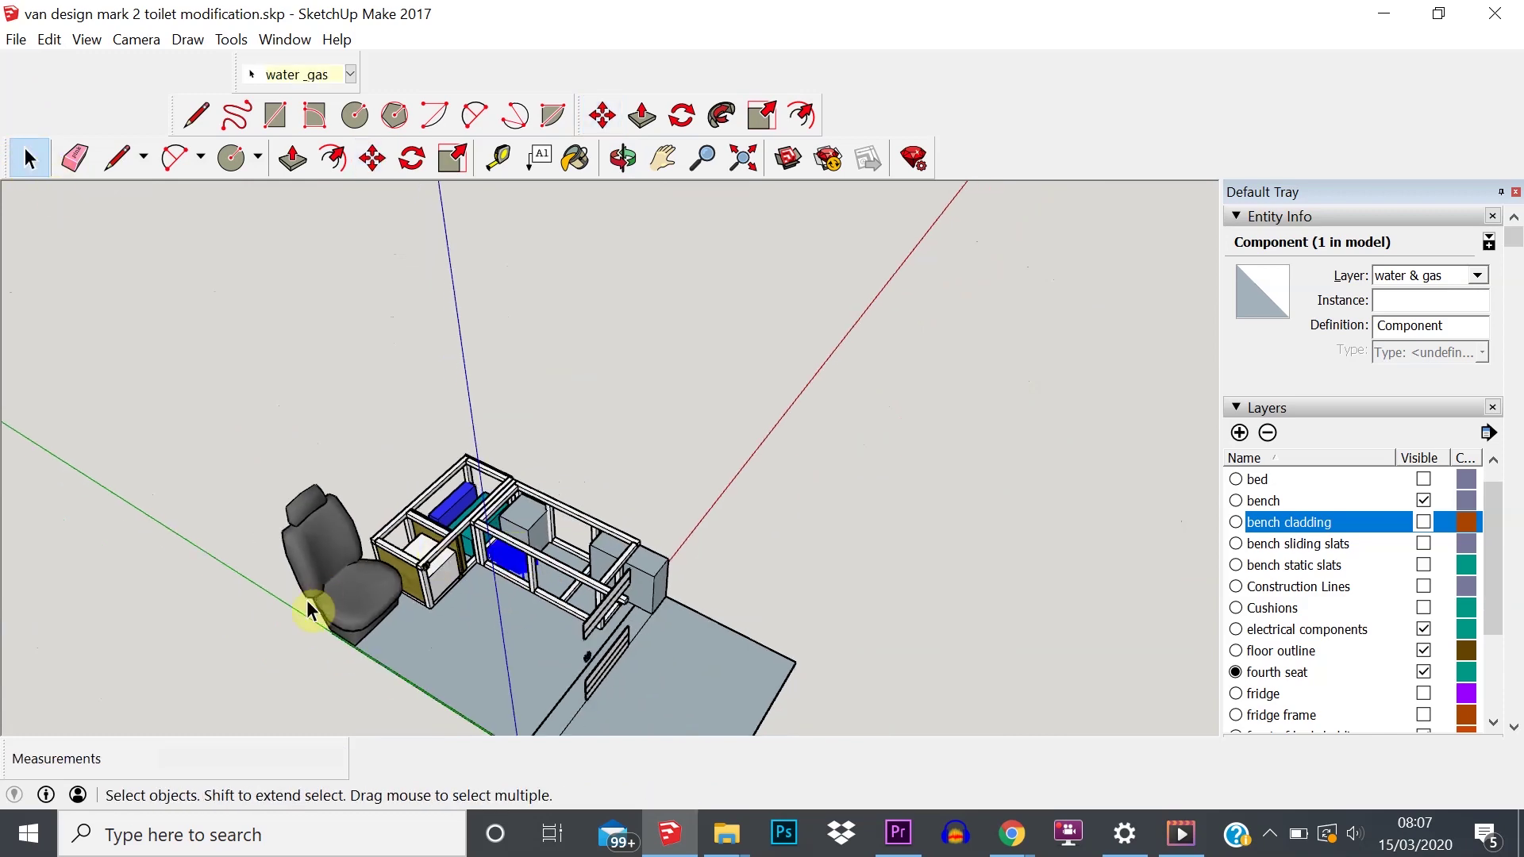
middle_click_drag(273, 635, 425, 351)
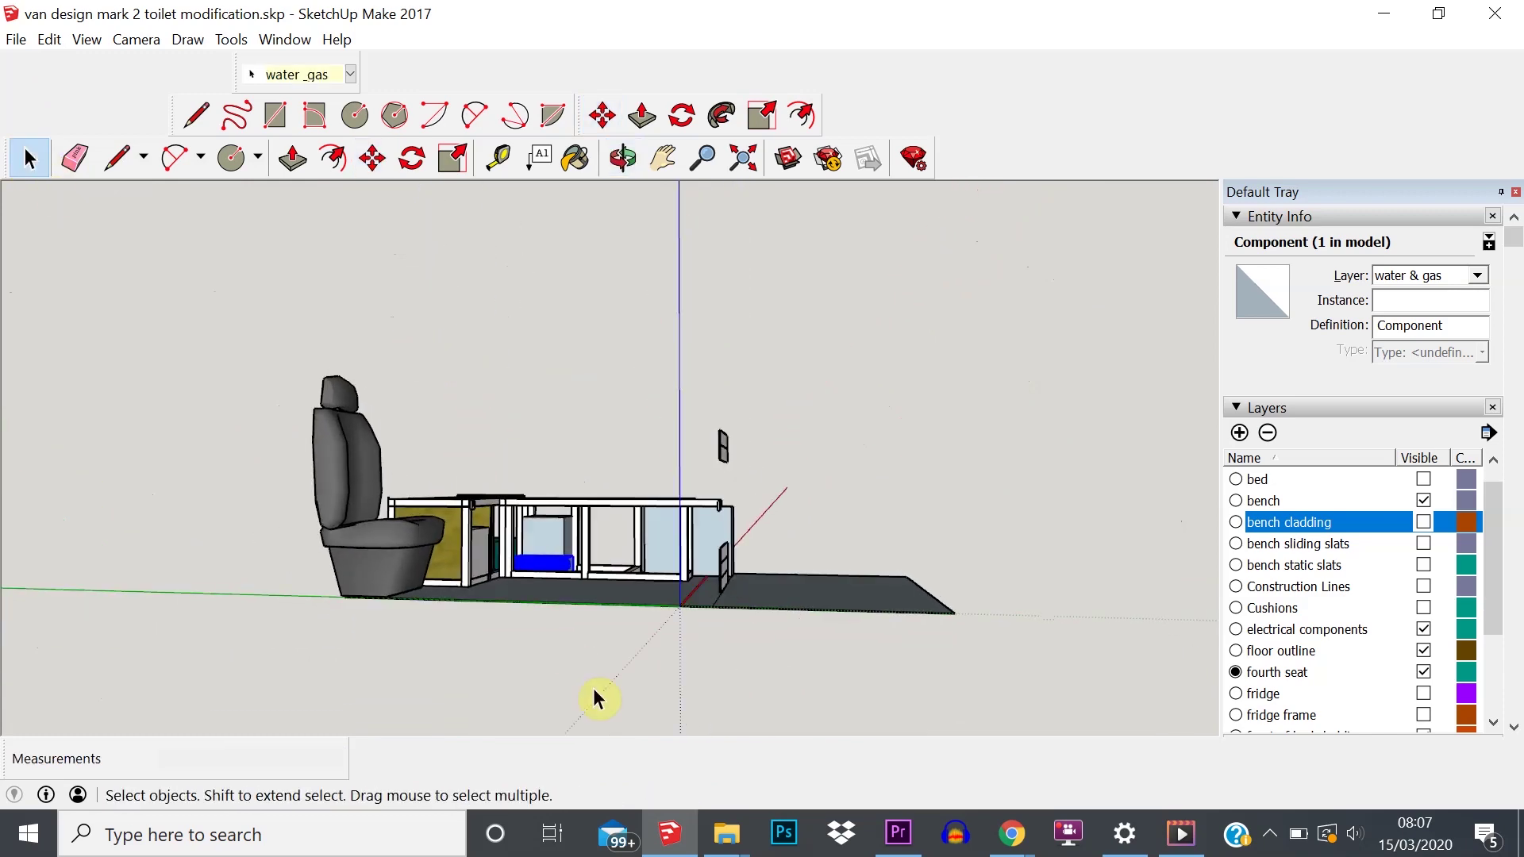
scroll(597, 521, "up", 5)
mouse_move(596, 521)
middle_mouse_down()
mouse_move(428, 550)
mouse_move(584, 512)
middle_mouse_up()
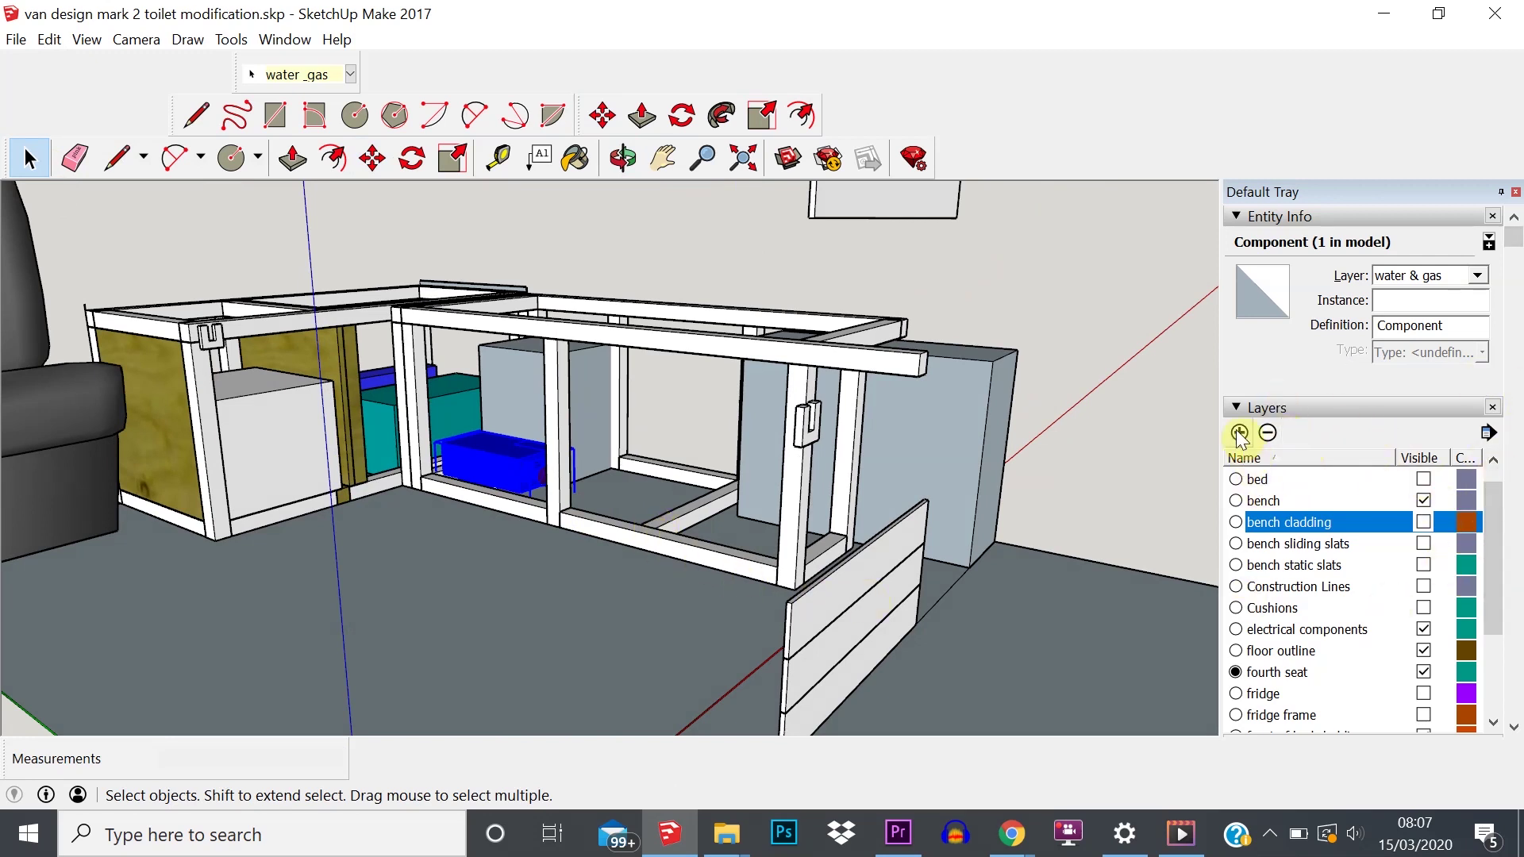
scroll(1306, 590, "down", 3)
scroll(1306, 590, "up", 4)
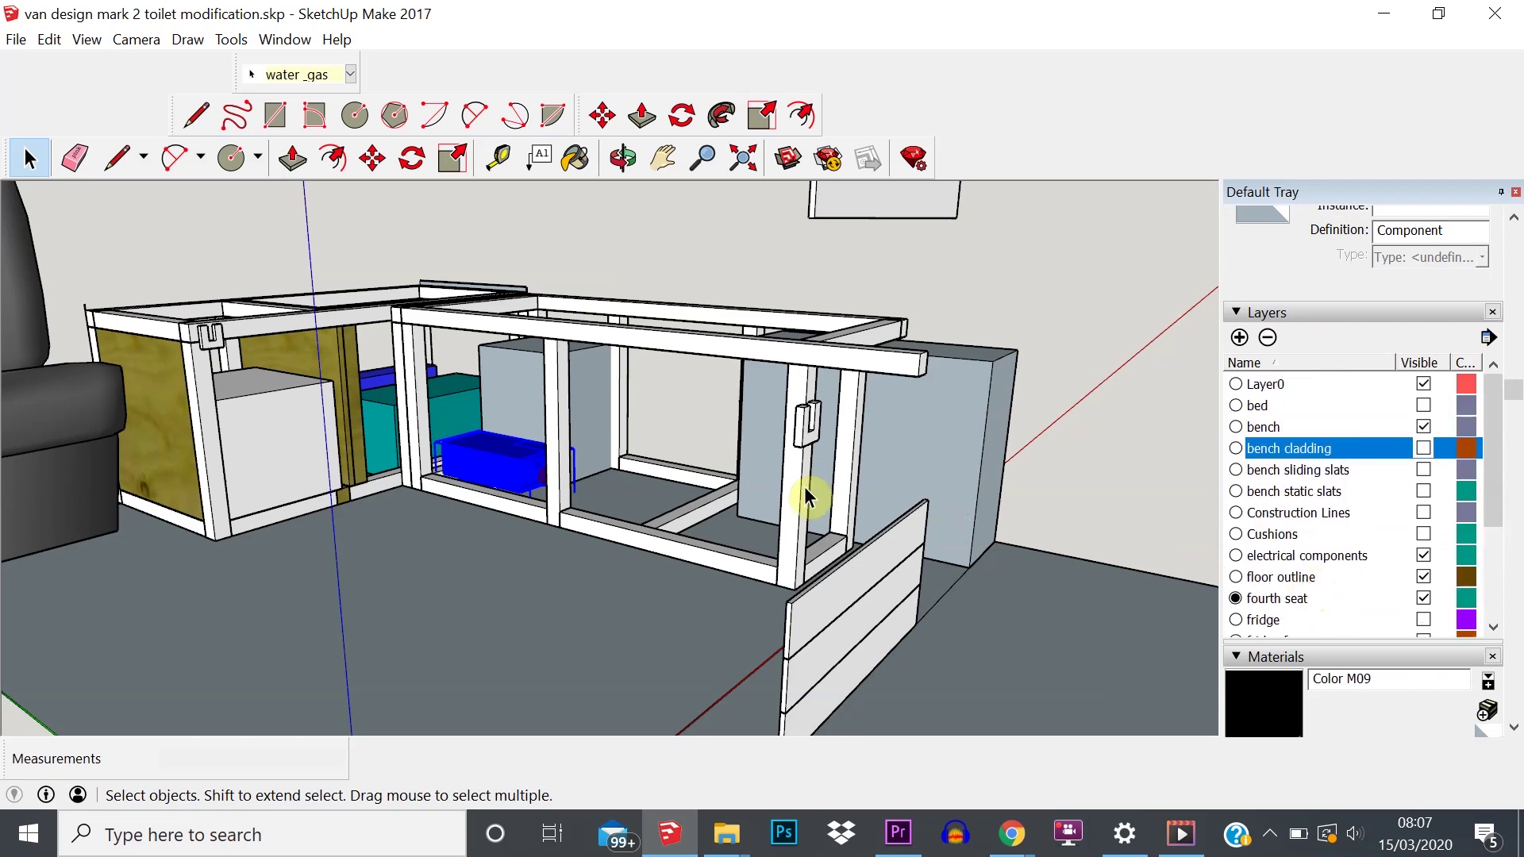
middle_click_drag(809, 496, 592, 558)
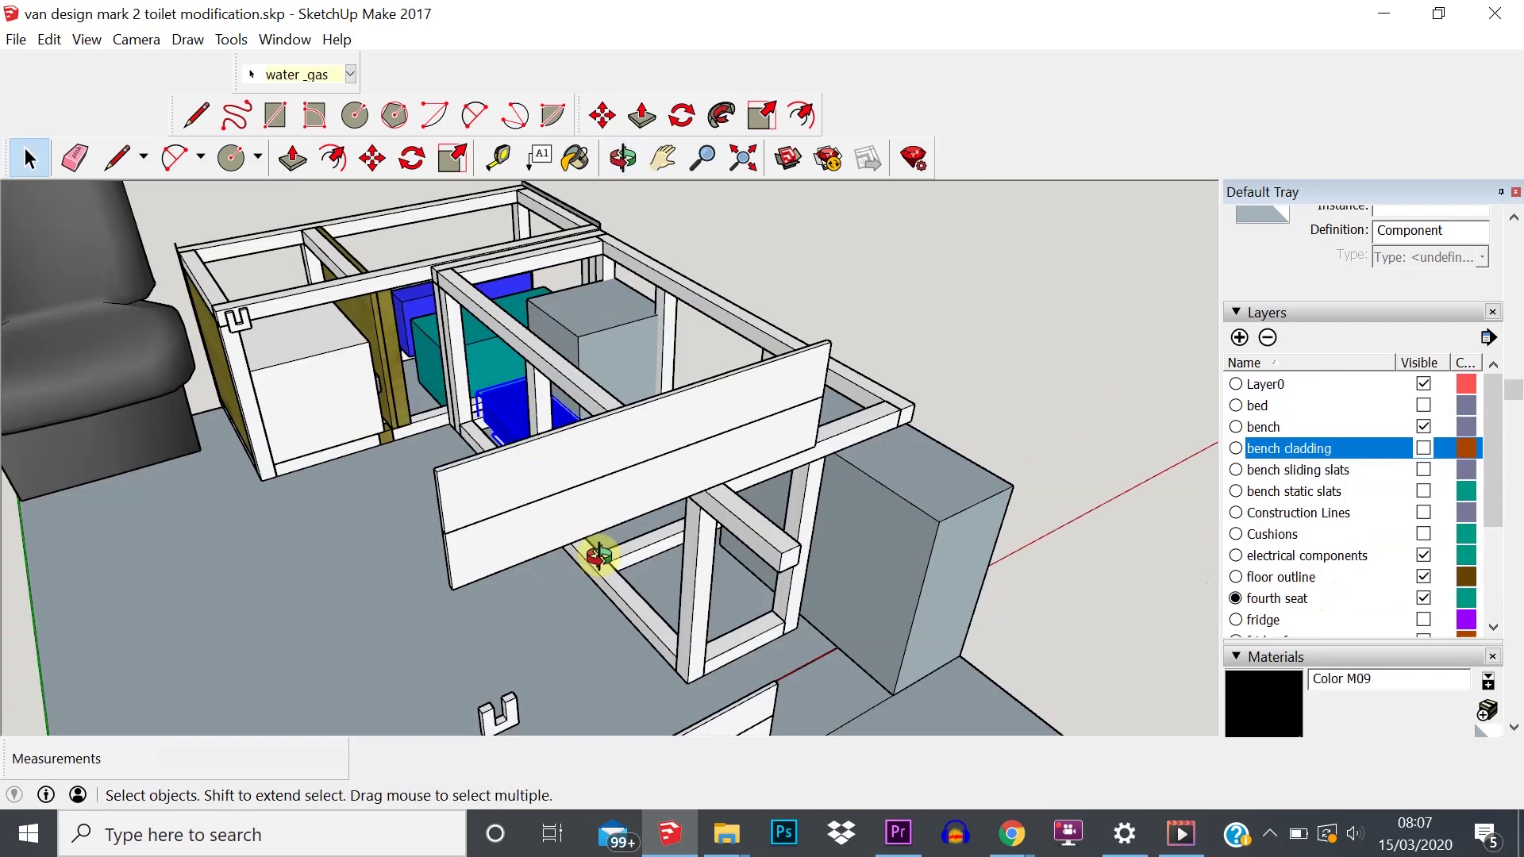
scroll(547, 397, "down", 3)
scroll(547, 397, "up", 5)
middle_click_drag(572, 404, 483, 442)
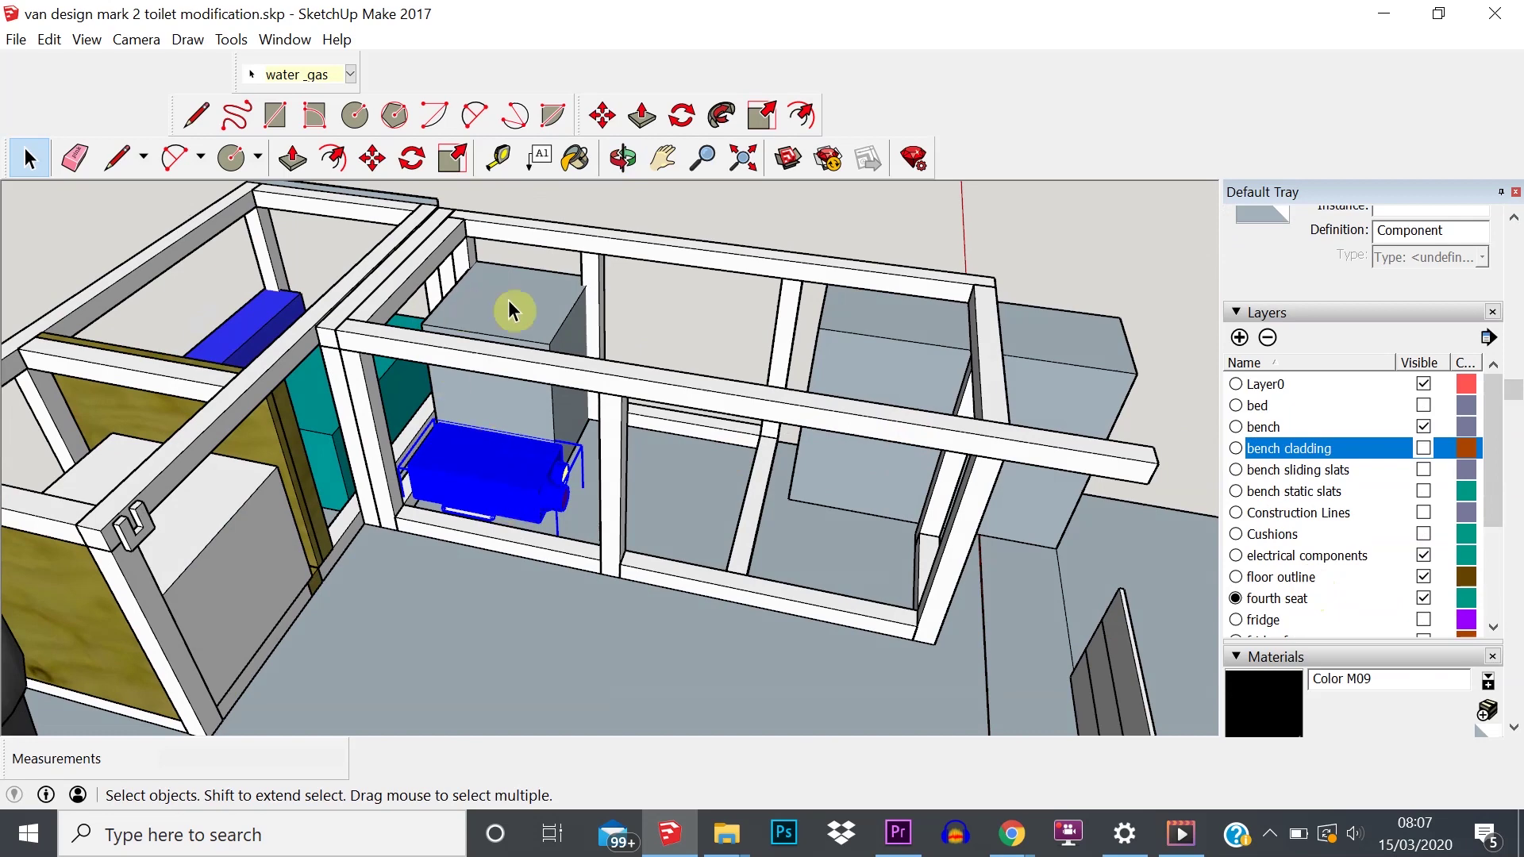
scroll(1346, 551, "down", 1)
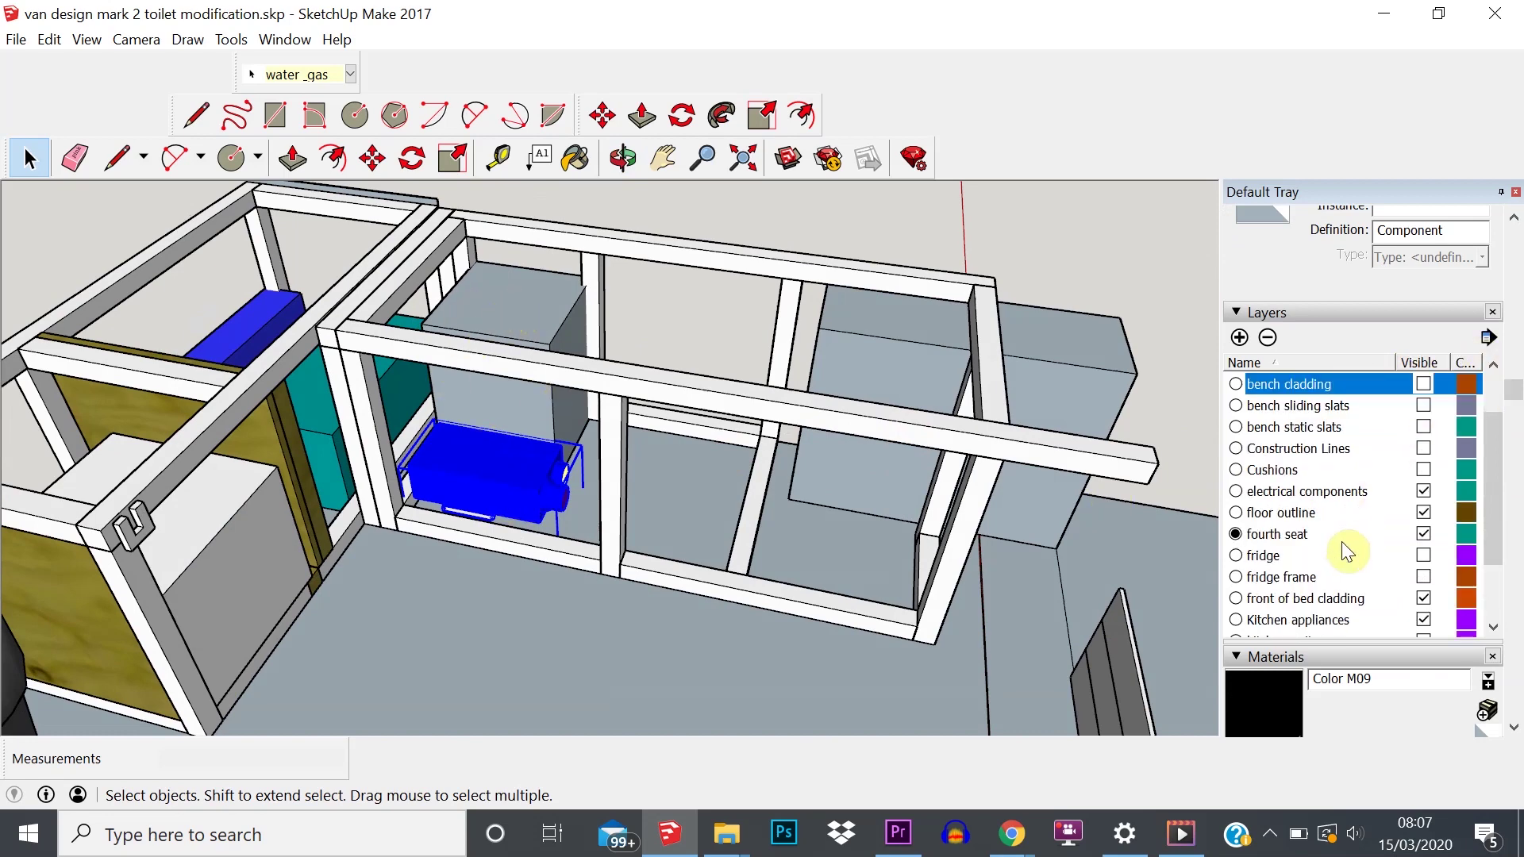
scroll(1347, 551, "down", 2)
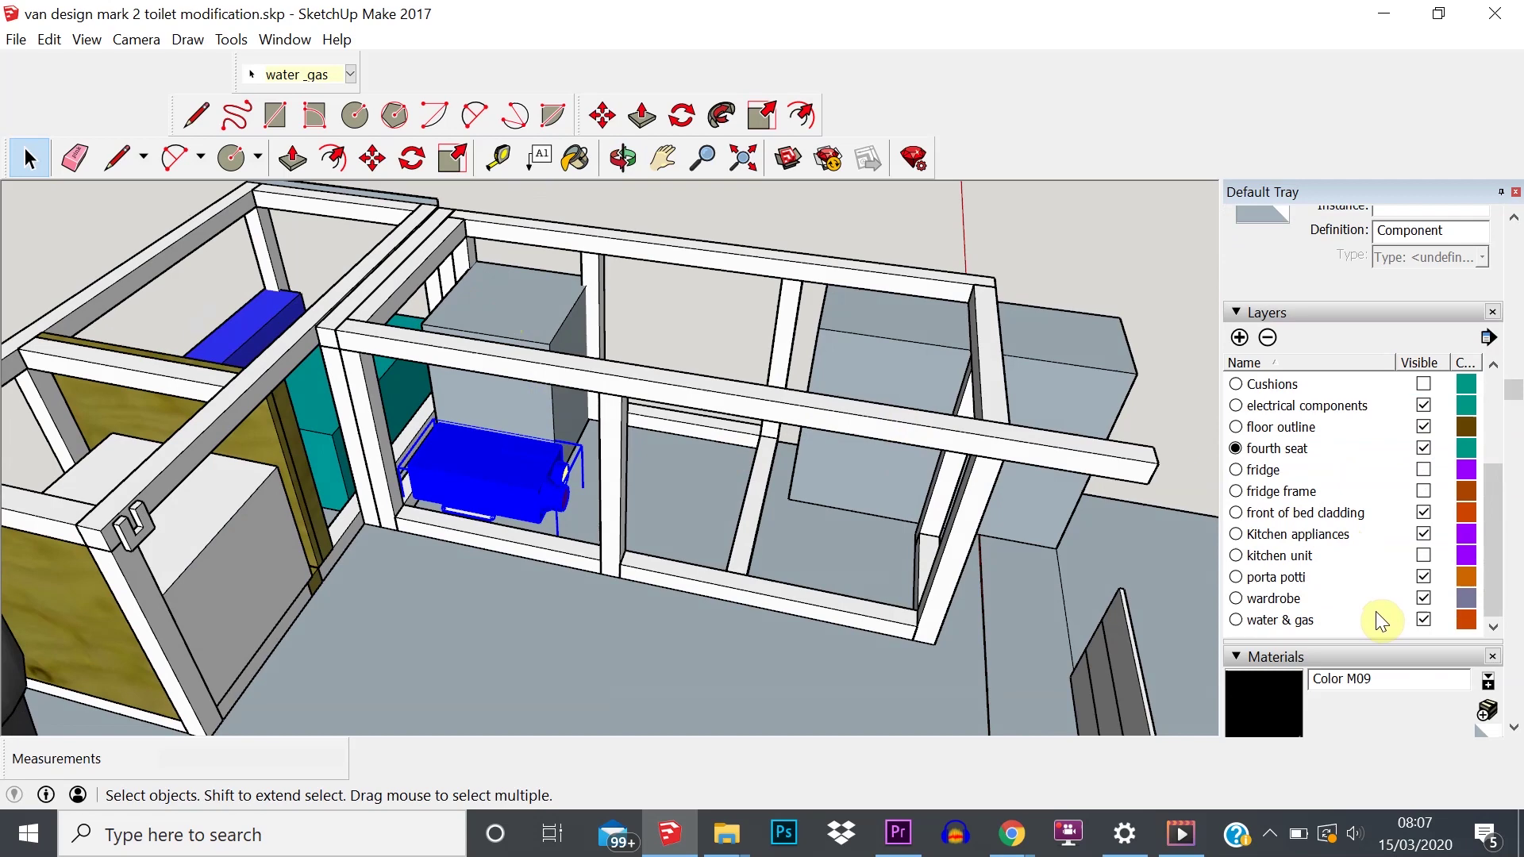
scroll(1341, 242, "up", 1)
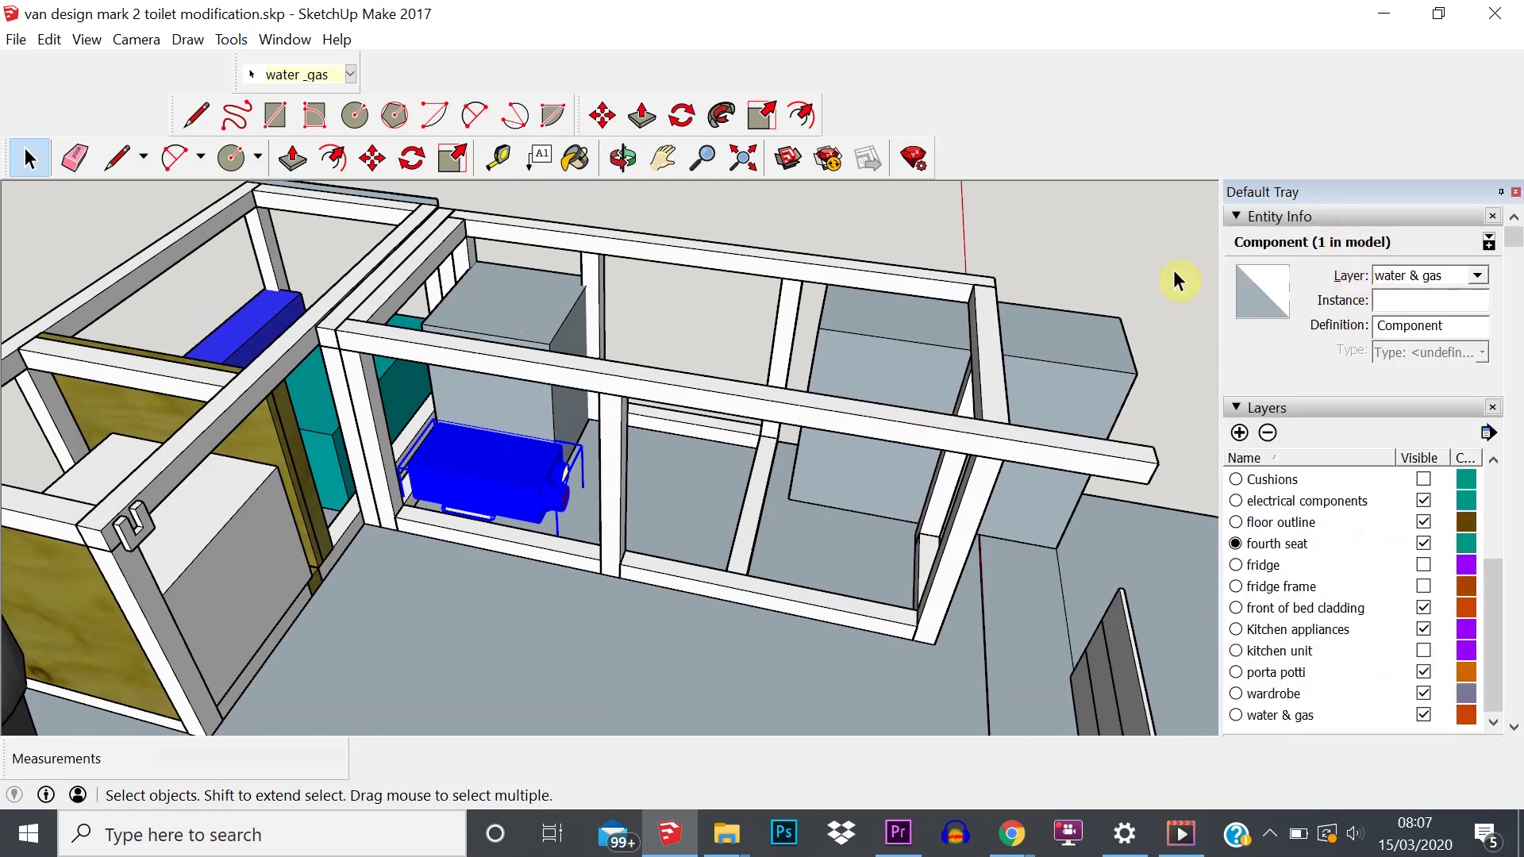
middle_click_drag(555, 486, 572, 362)
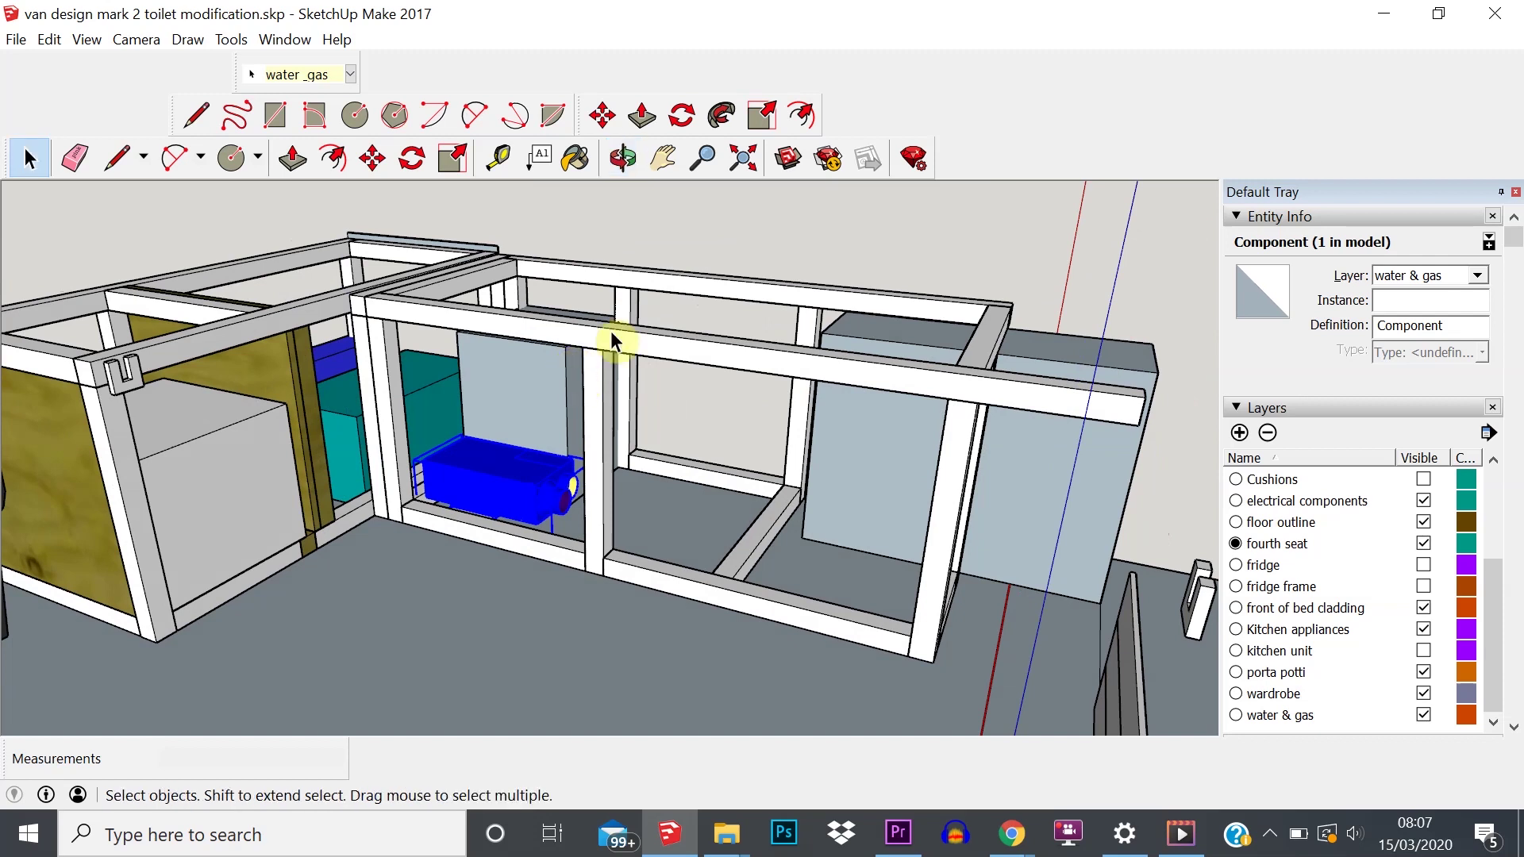
- Add a new layer named Heating
left_click(1241, 435)
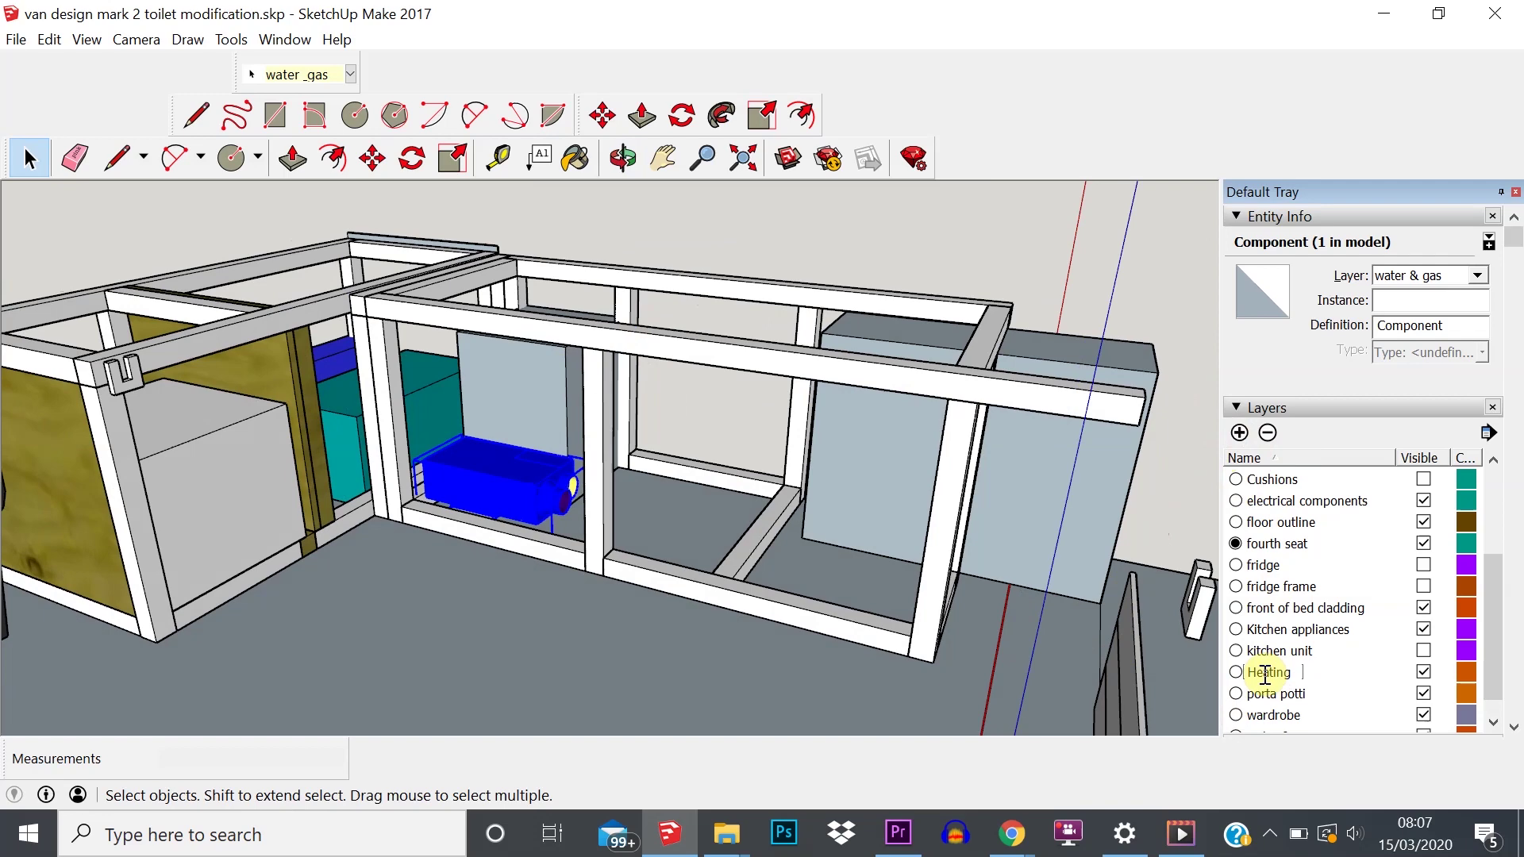
left_click(727, 668)
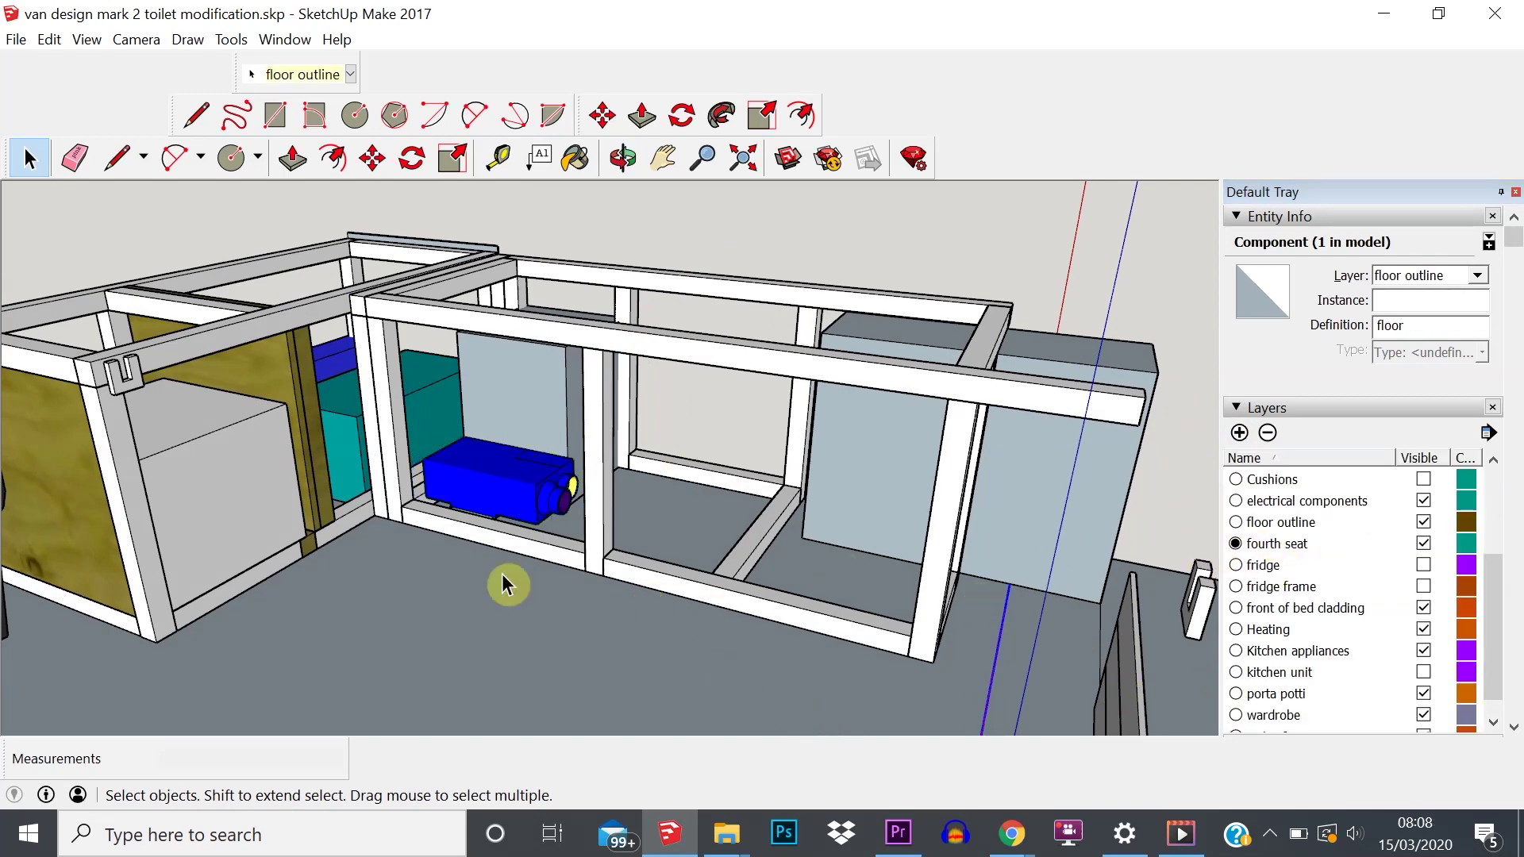
middle_click_drag(1125, 424, 505, 467)
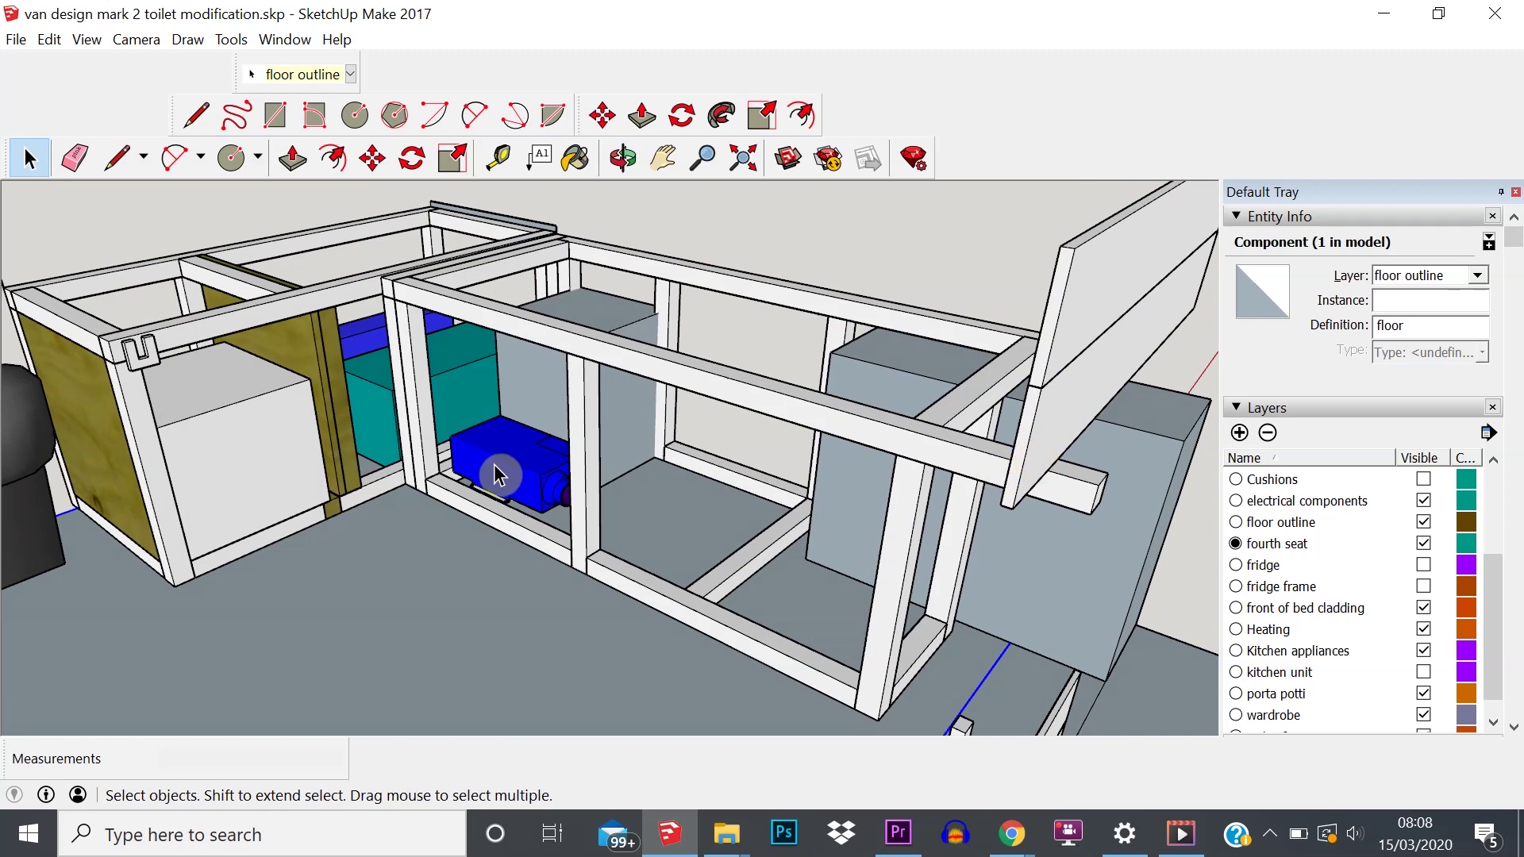
- Assign both blue heater components to the Heating layer
left_click(498, 474)
left_click(521, 396)
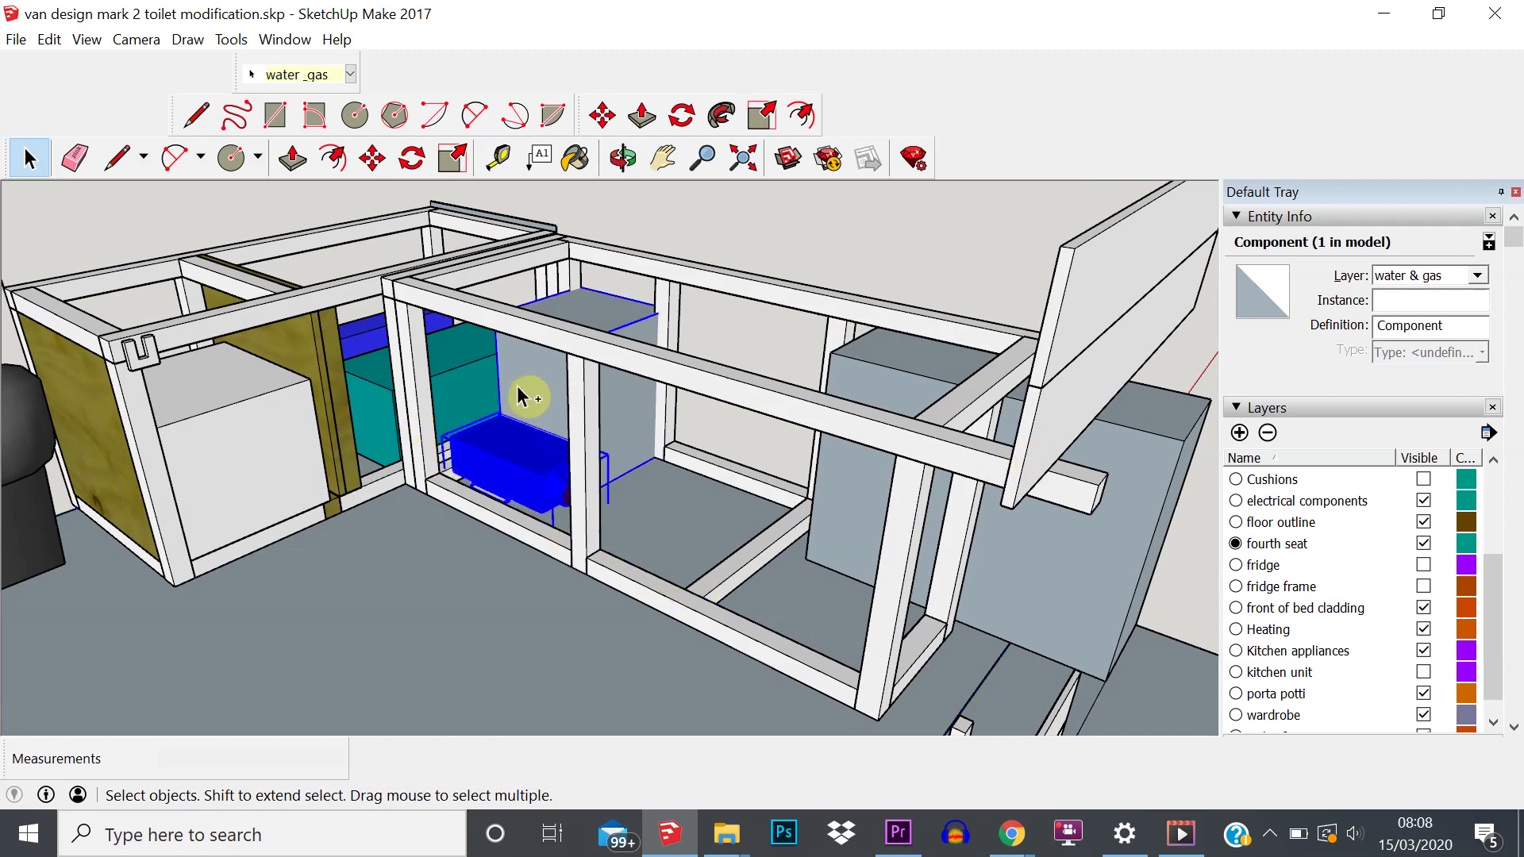
left_click(486, 490, "shift")
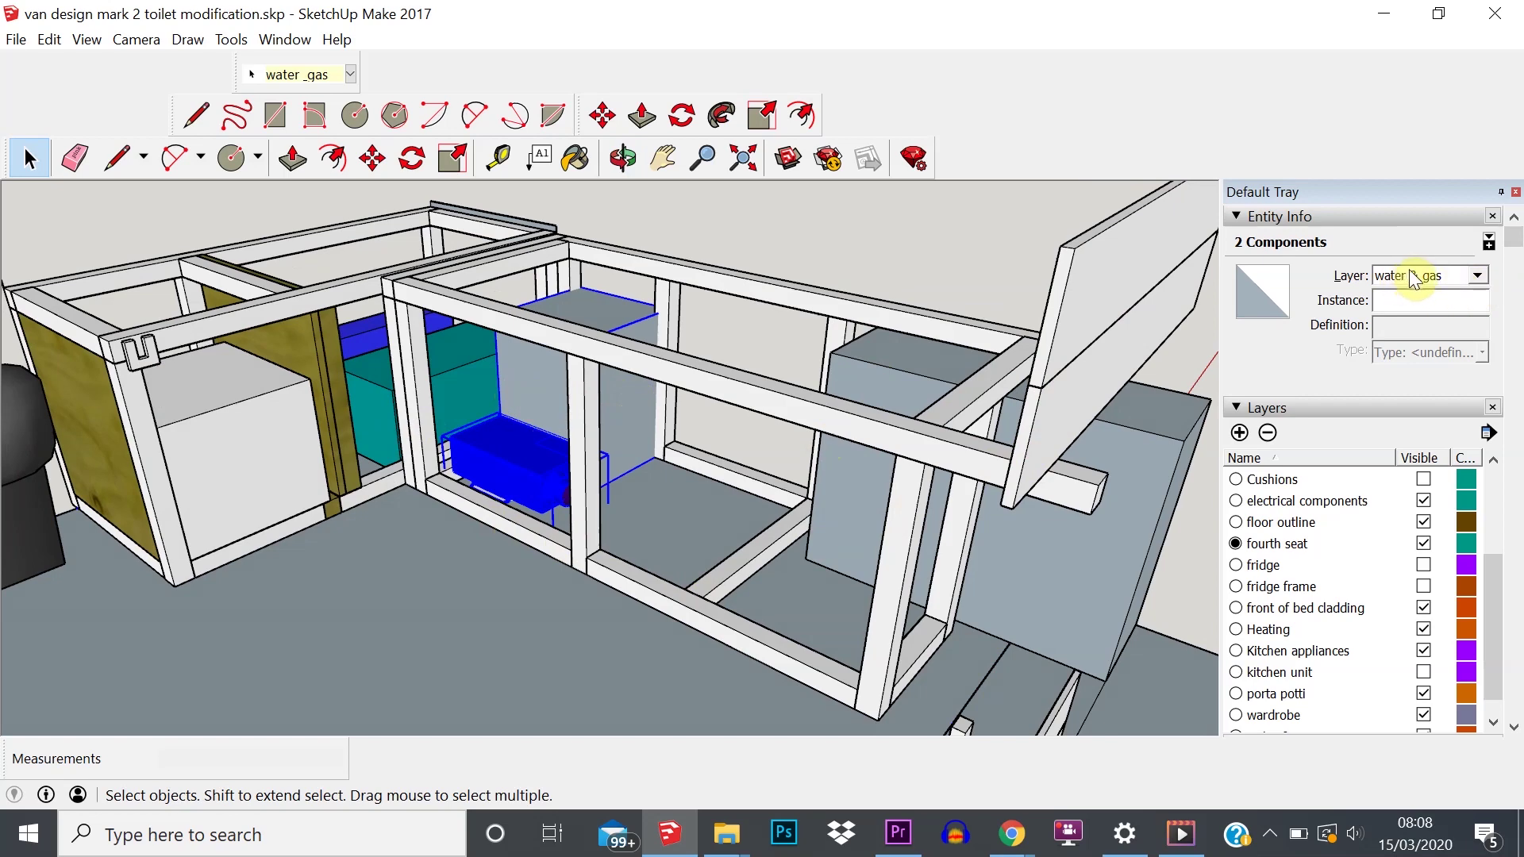
left_click(1440, 273)
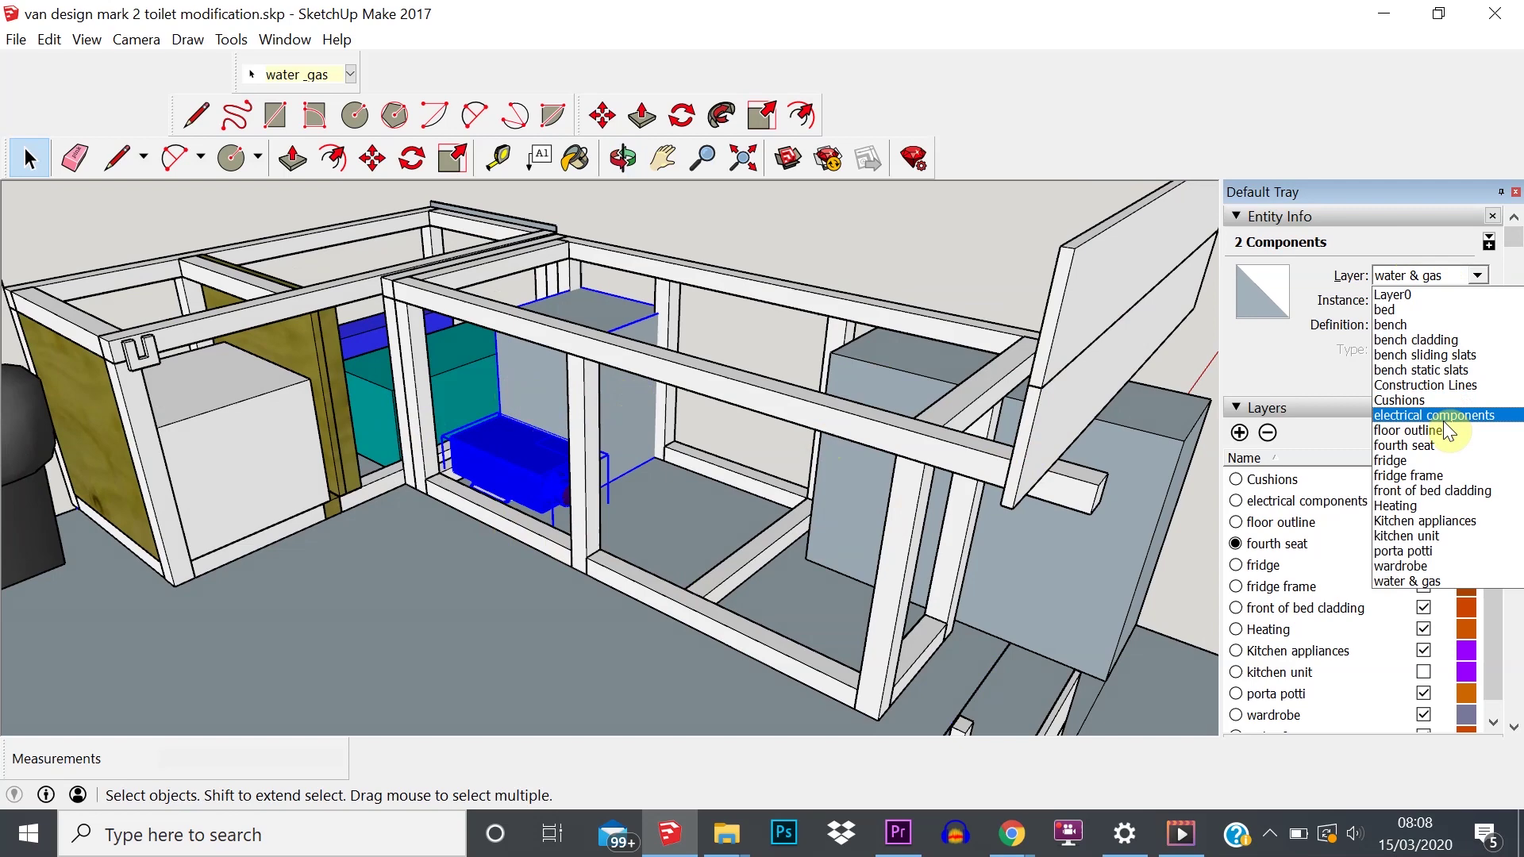
left_click(1429, 507)
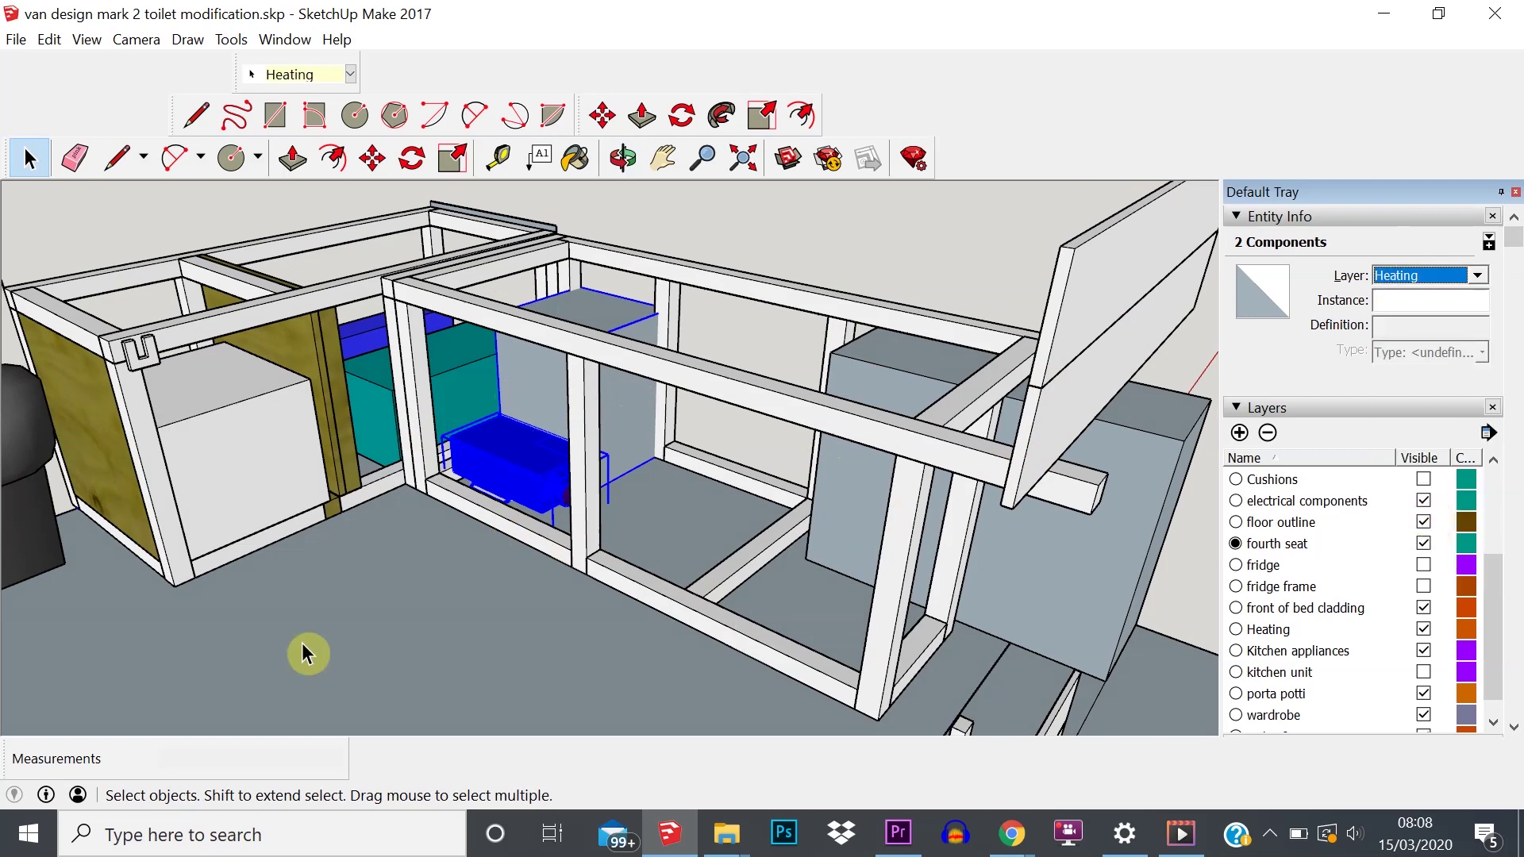
left_click(85, 244)
middle_click_drag(465, 469, 587, 498)
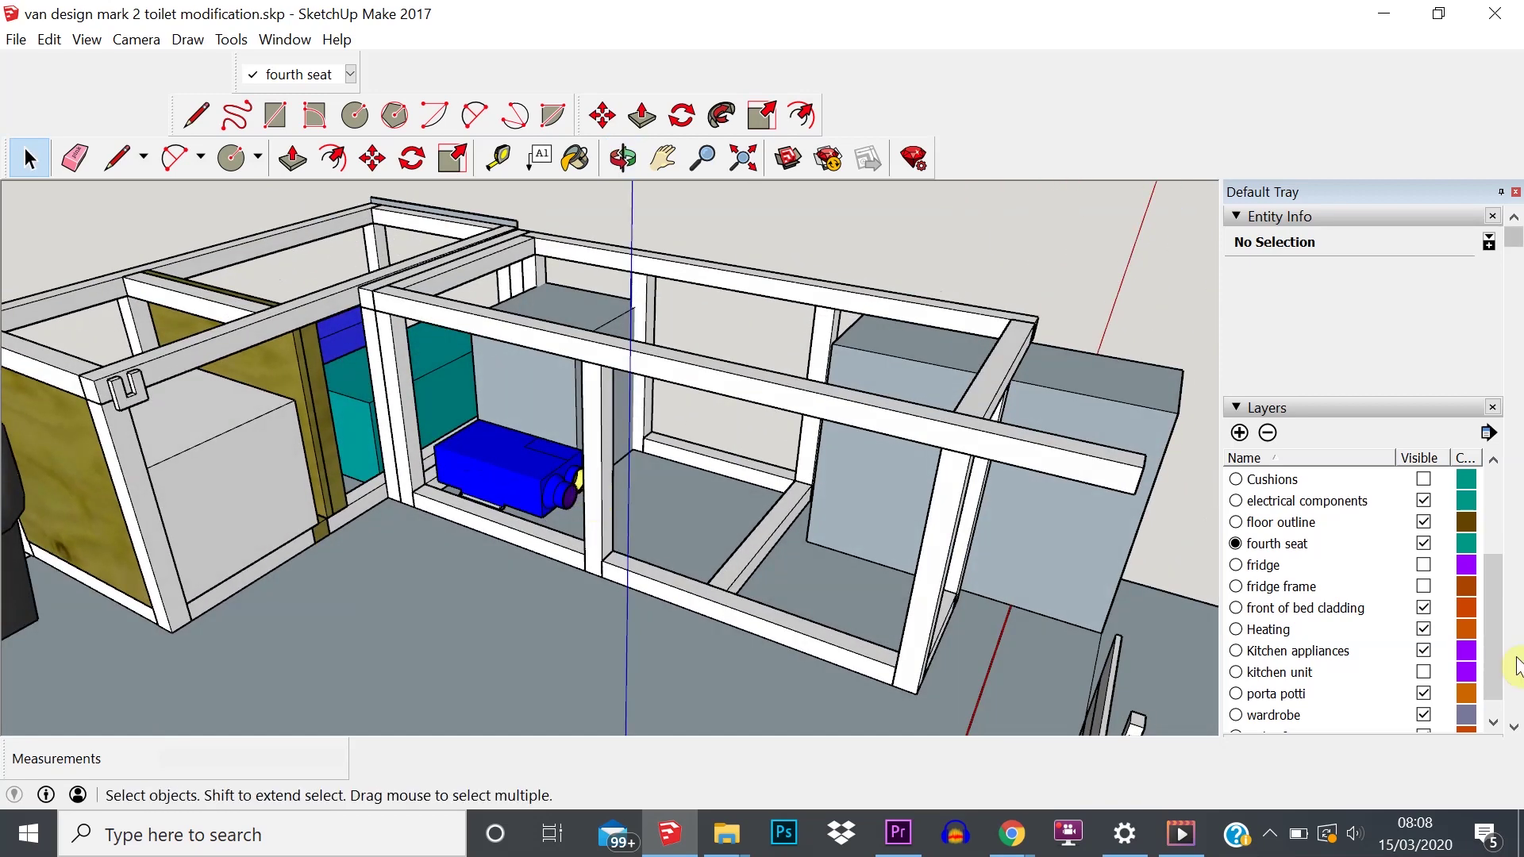
scroll(1318, 573, "down", 1)
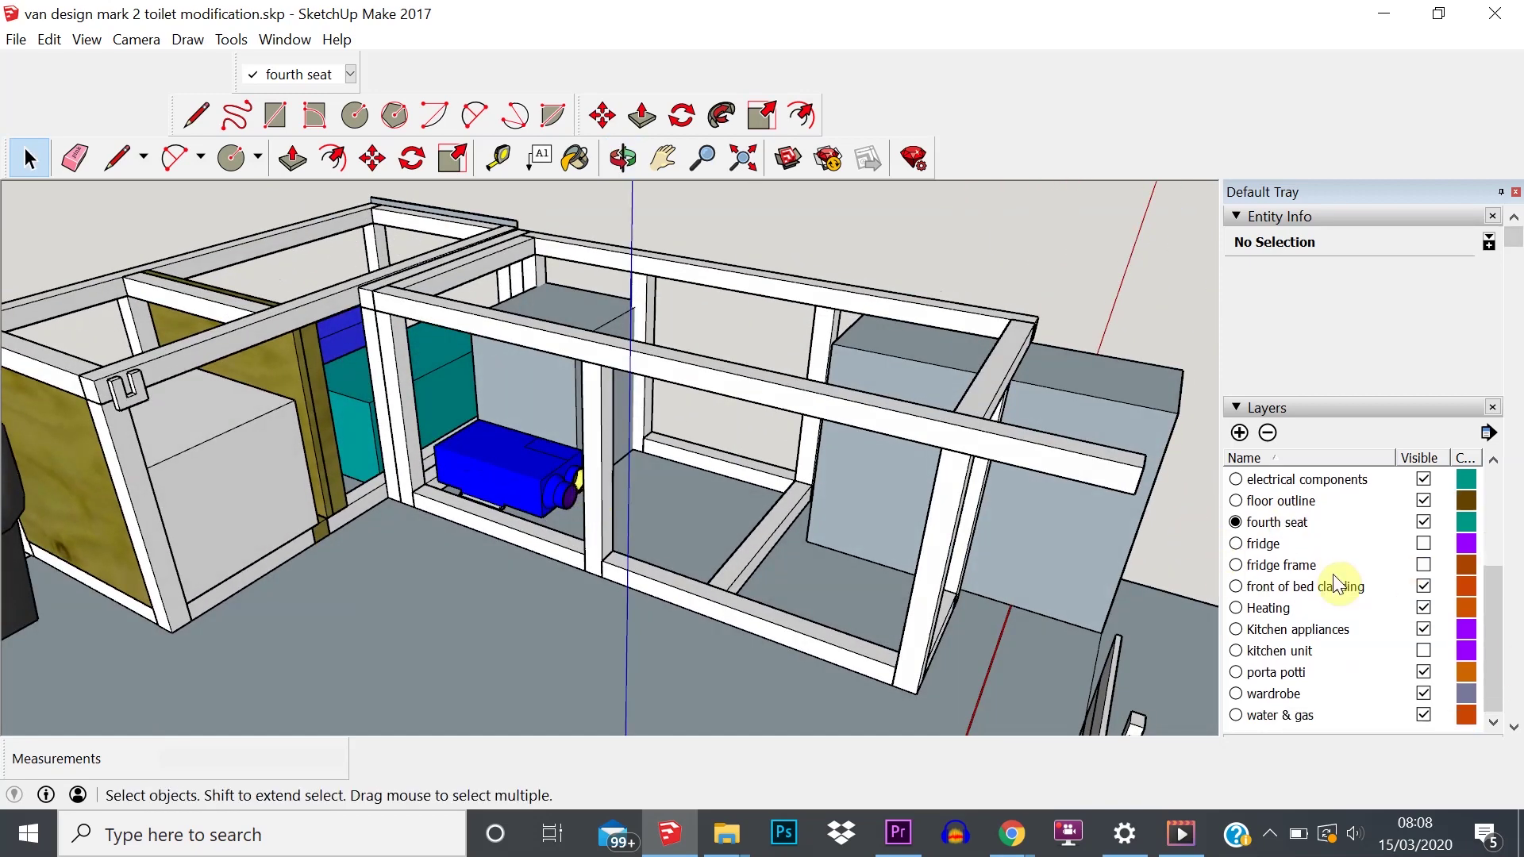
left_click(1423, 608)
left_click(1423, 608)
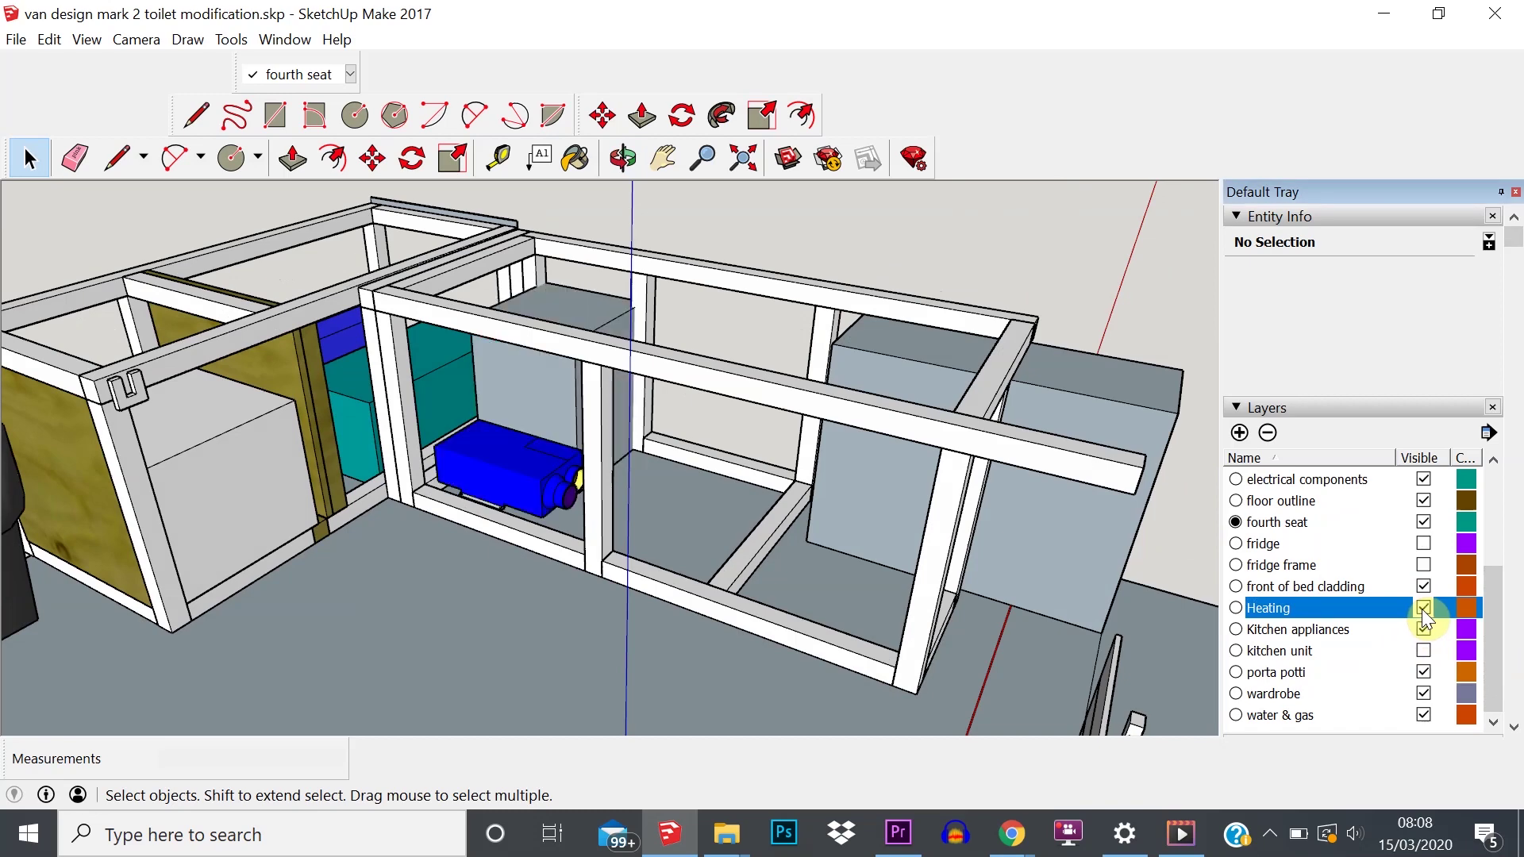
middle_click_drag(578, 415, 742, 503)
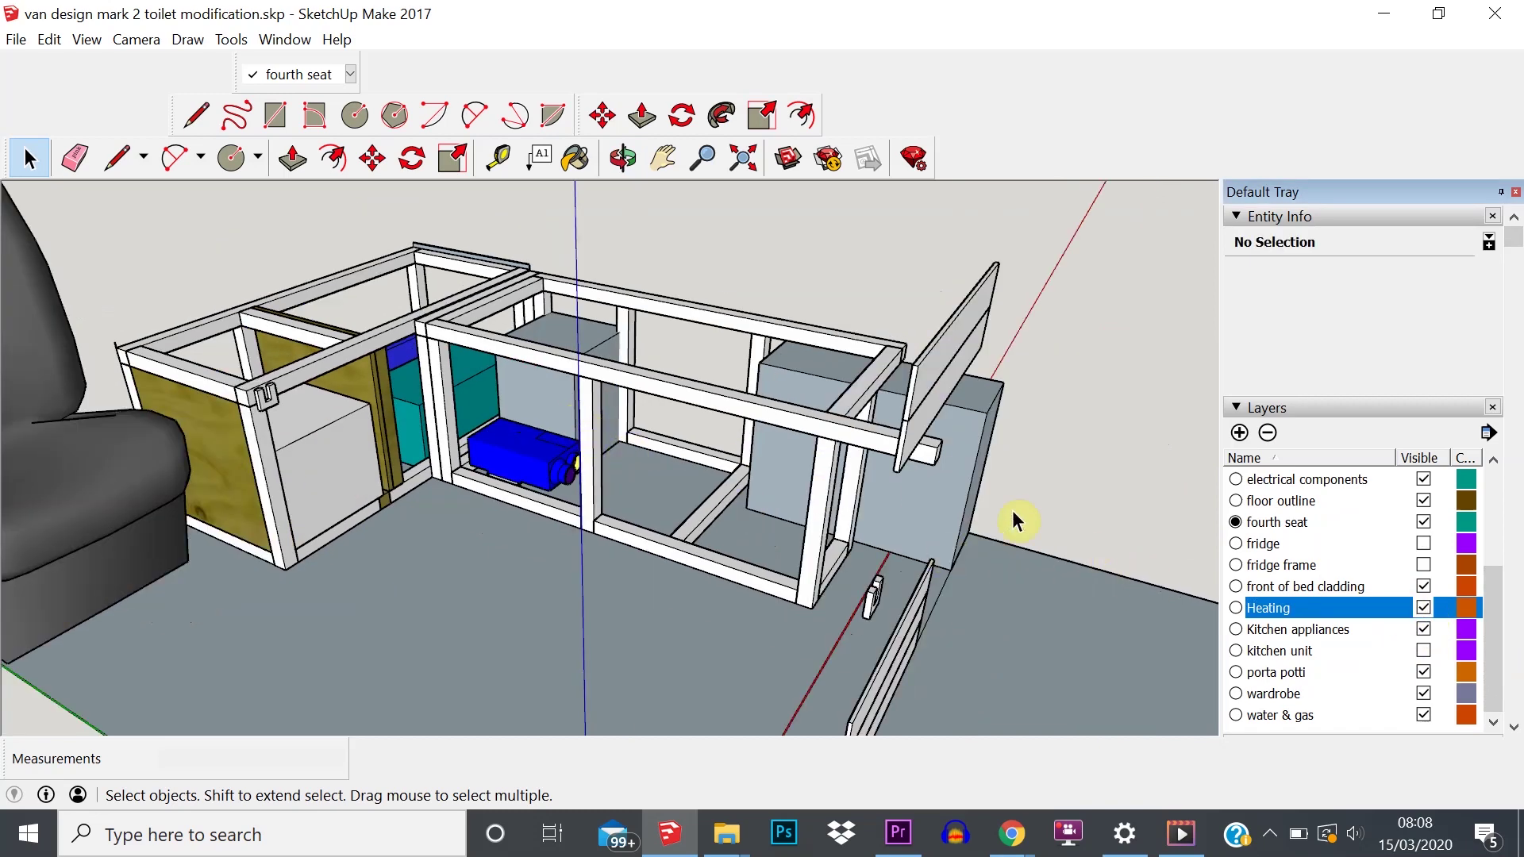
middle_click_drag(459, 493, 508, 547)
scroll(1328, 572, "up", 3)
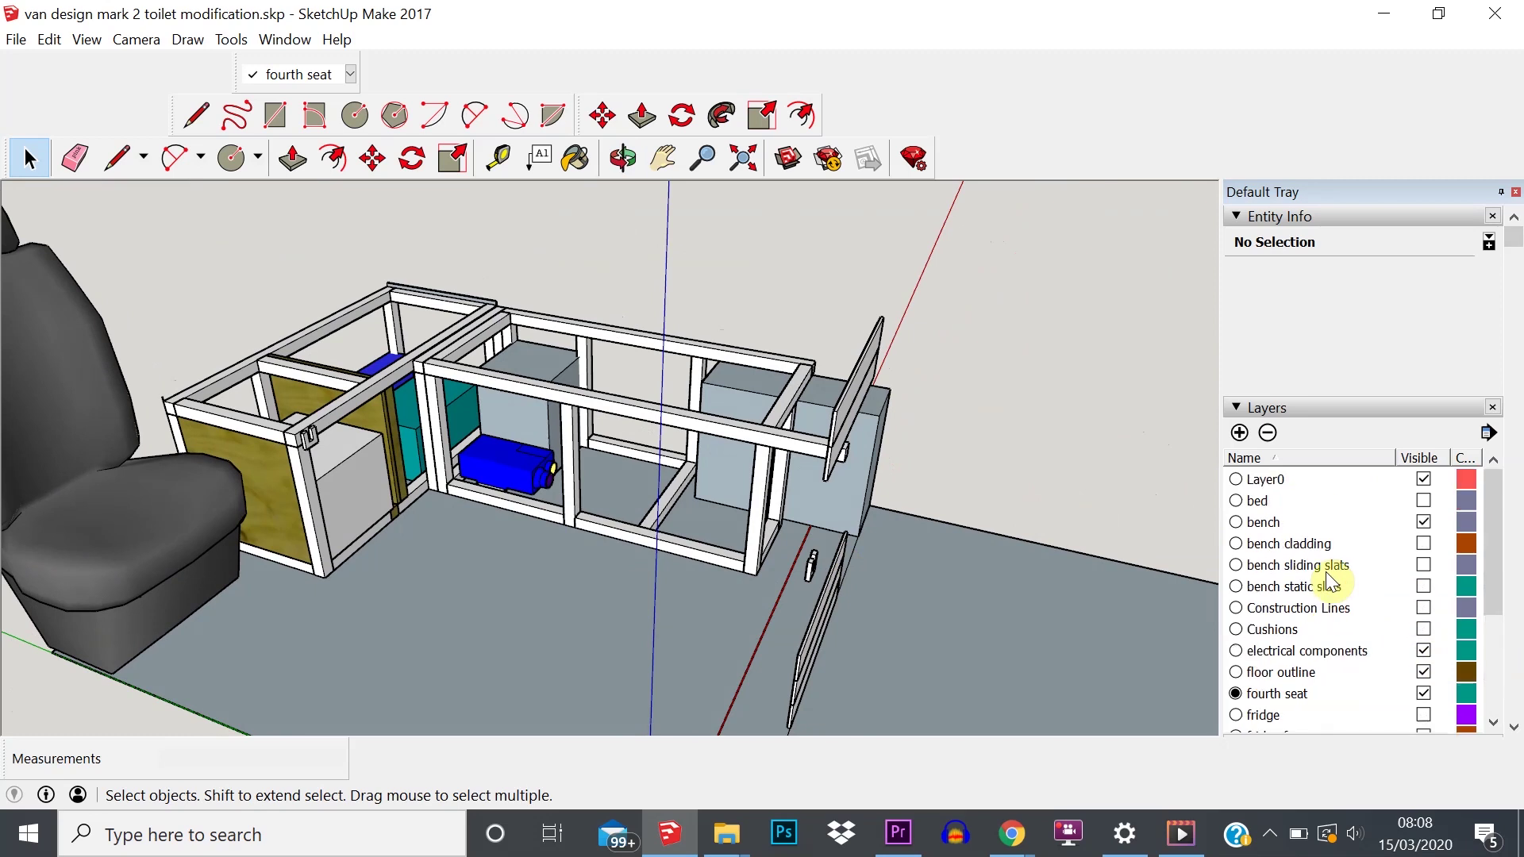
scroll(1325, 571, "down", 3)
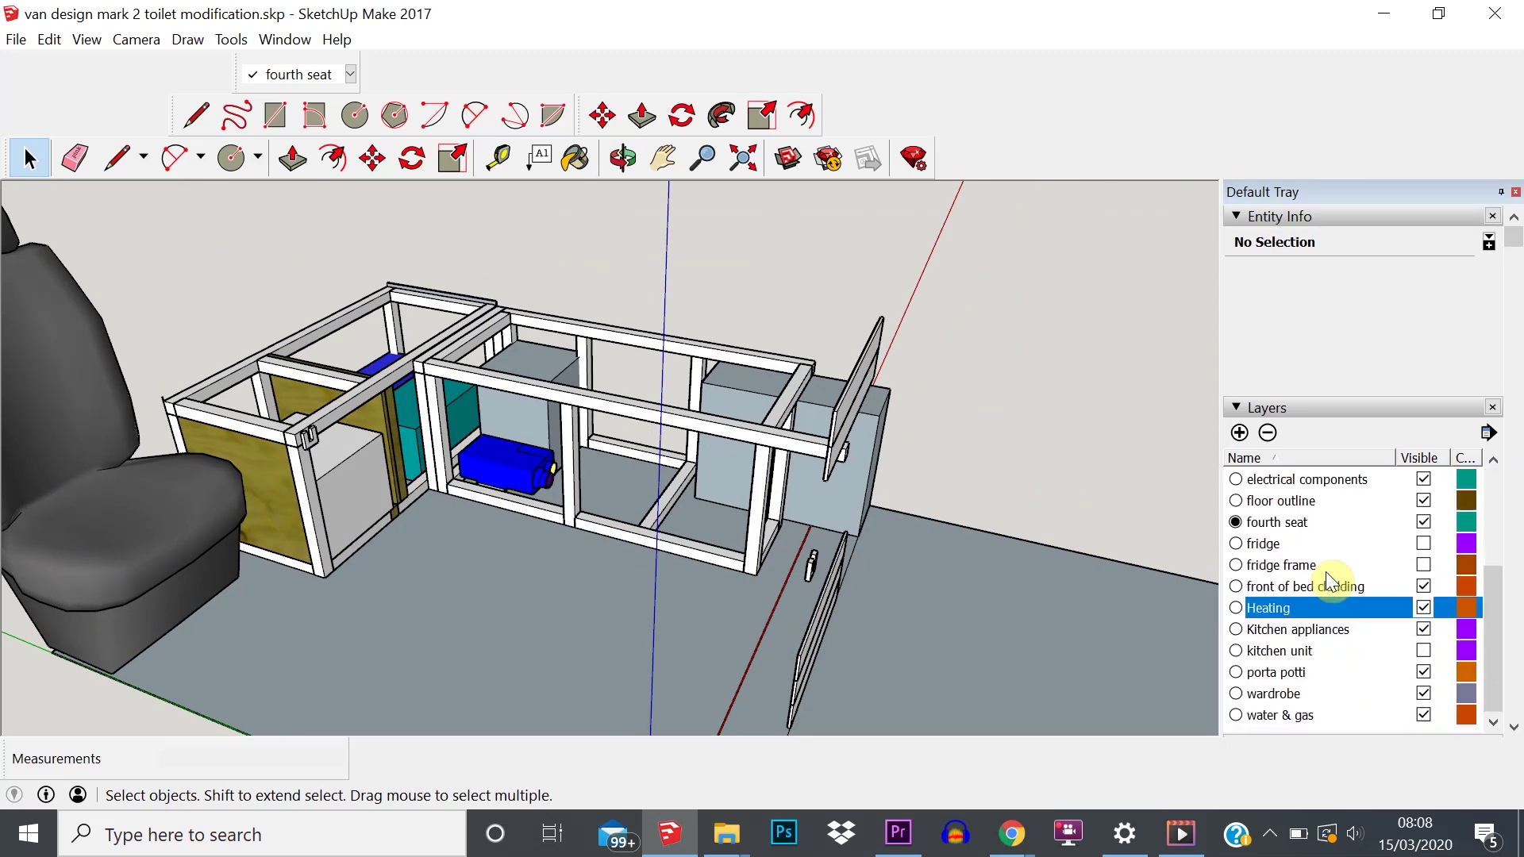
left_click(1423, 717)
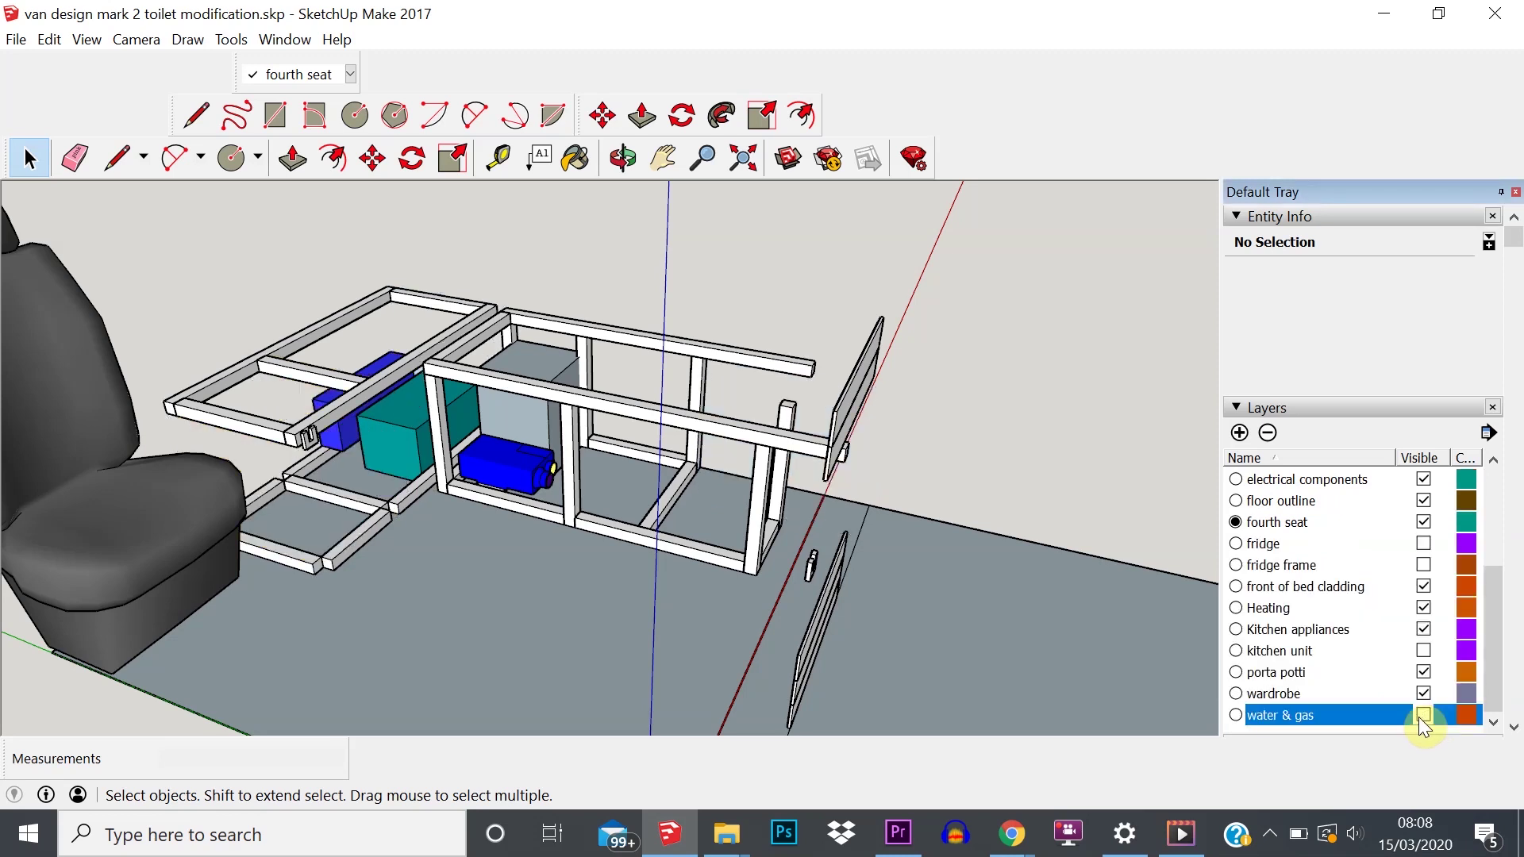
left_click(1422, 717)
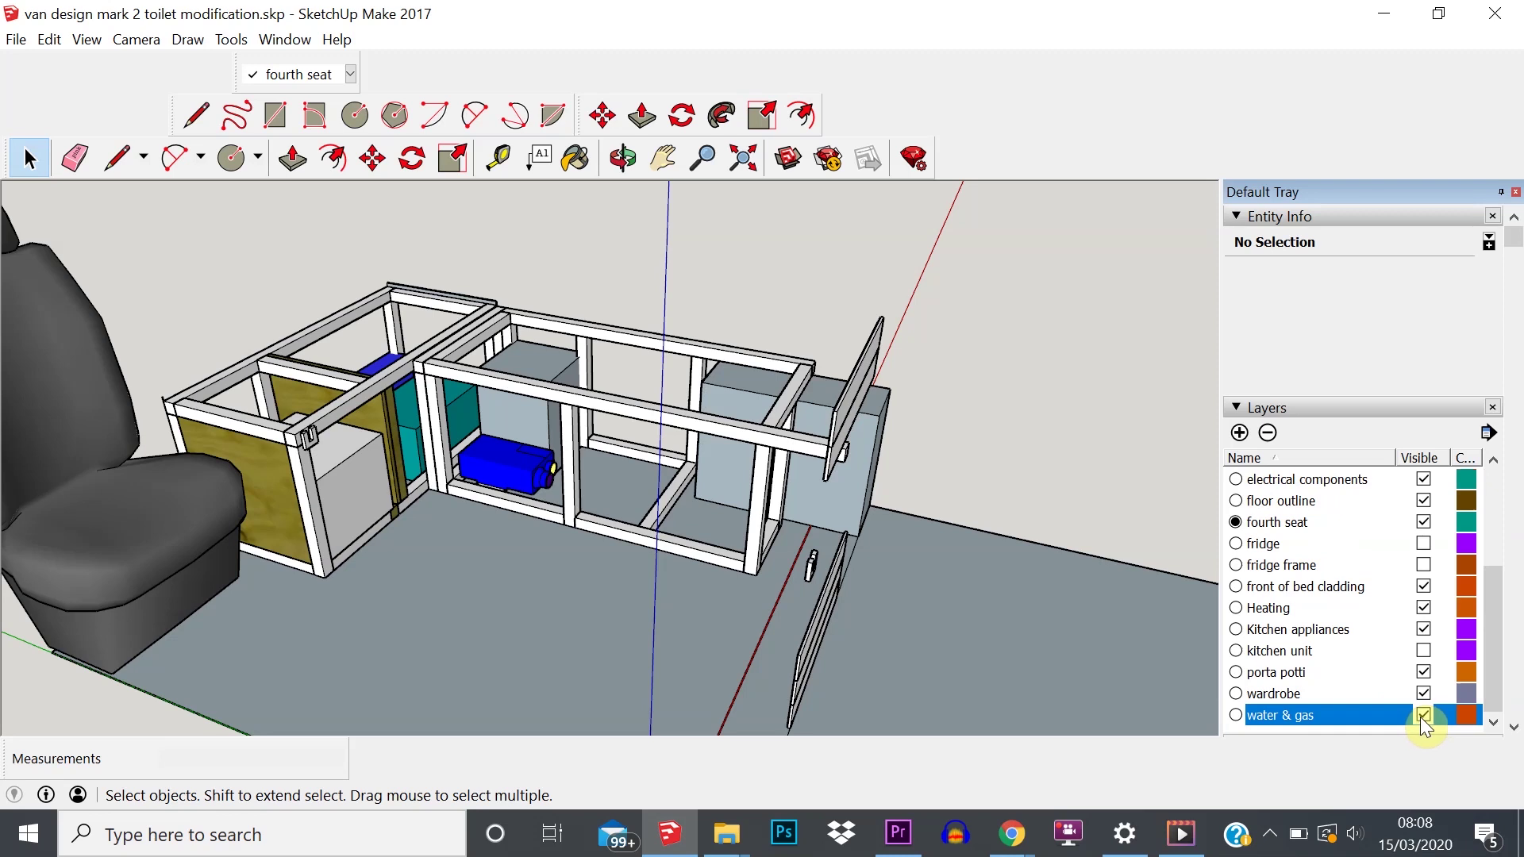
left_click(1422, 717)
left_click(1422, 716)
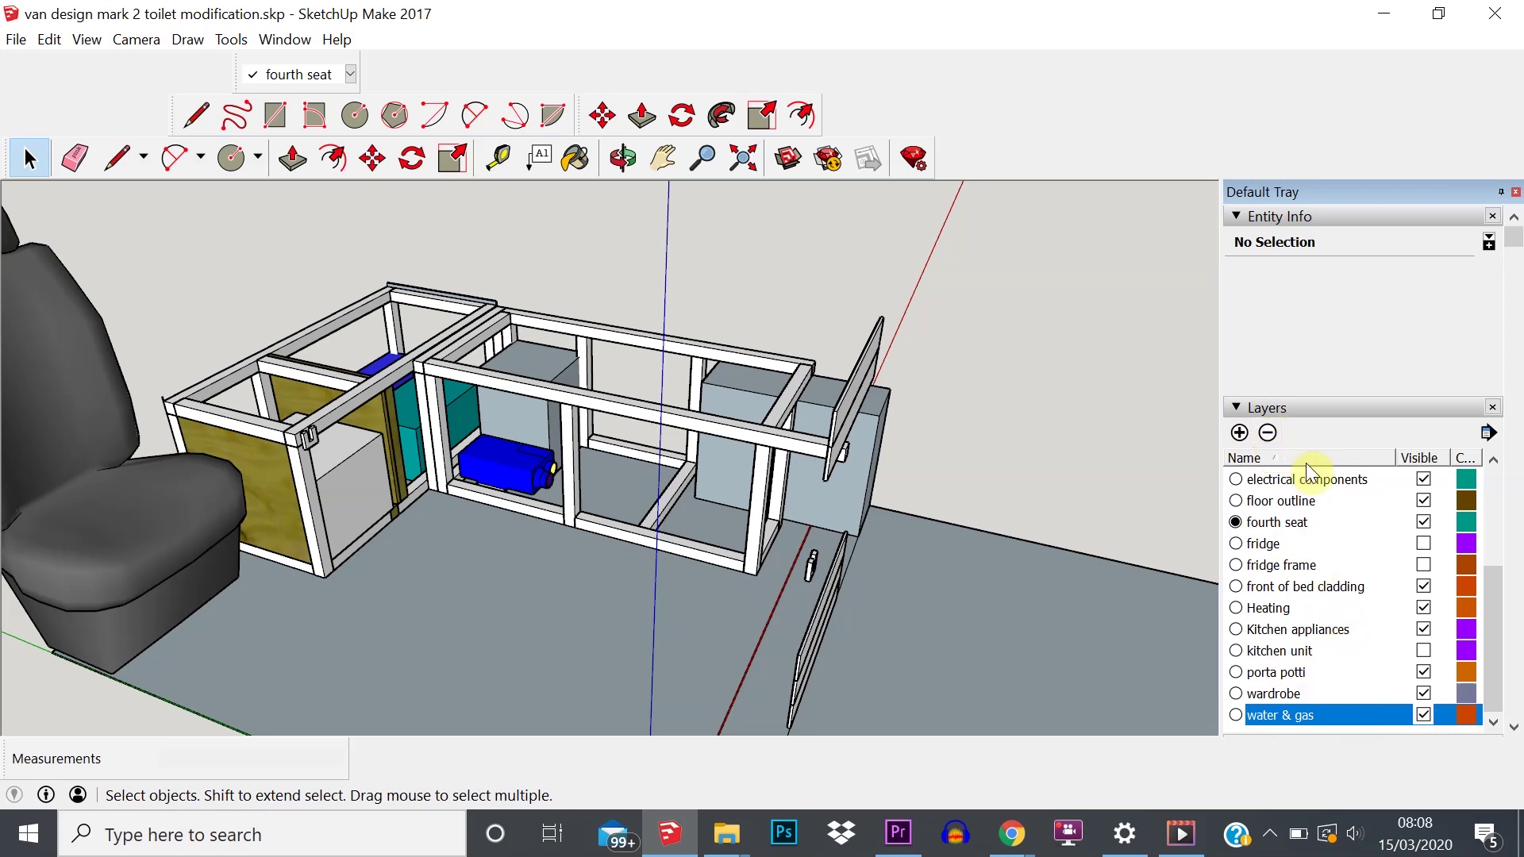
- Cancel the delete-layer prompt and fail to hide the current fourth seat layer
left_click(1269, 434)
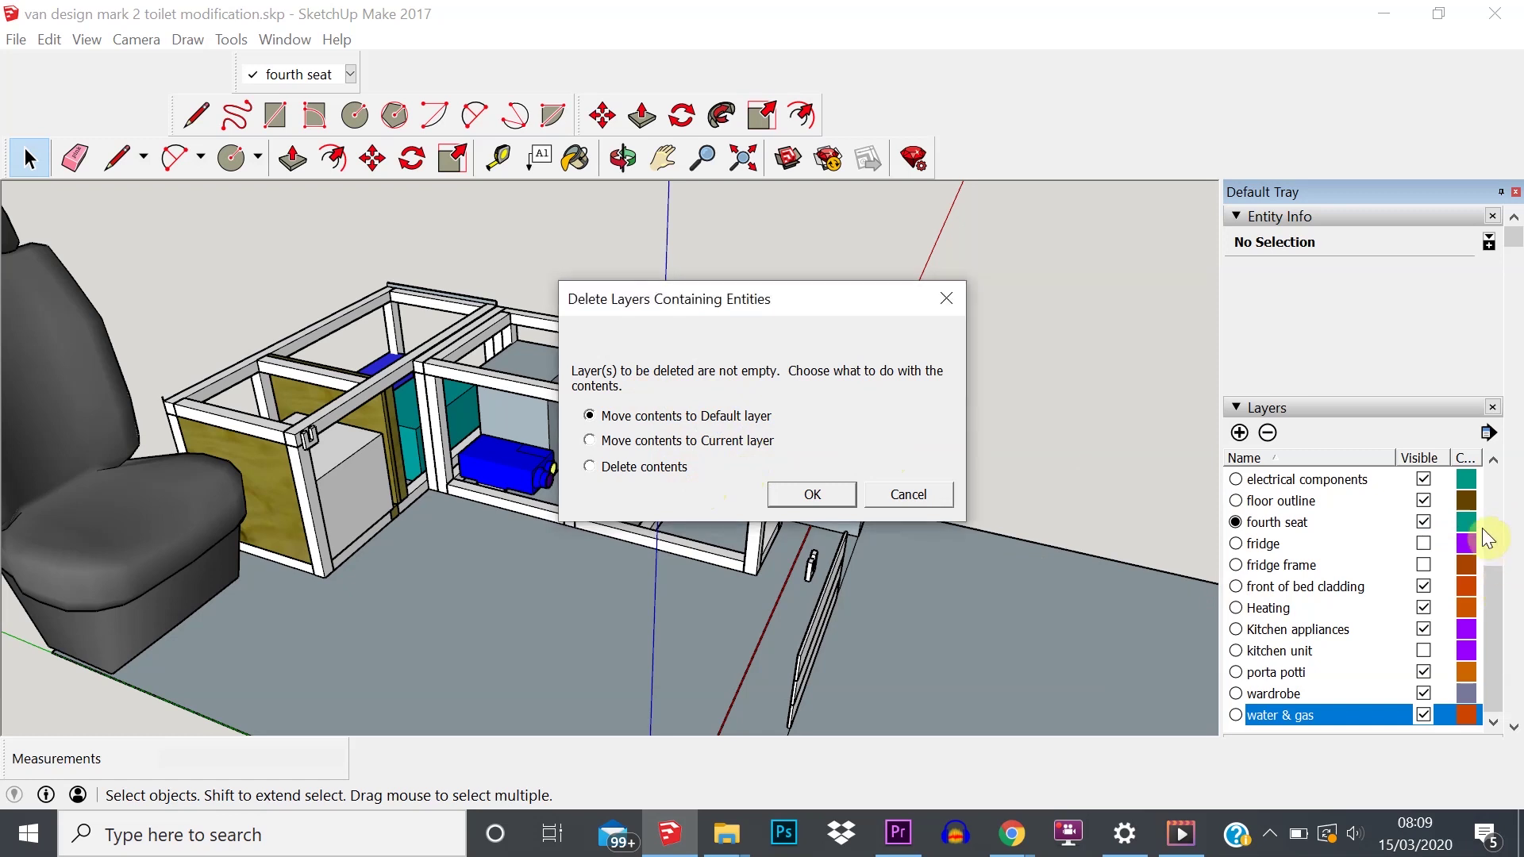
left_click(905, 495)
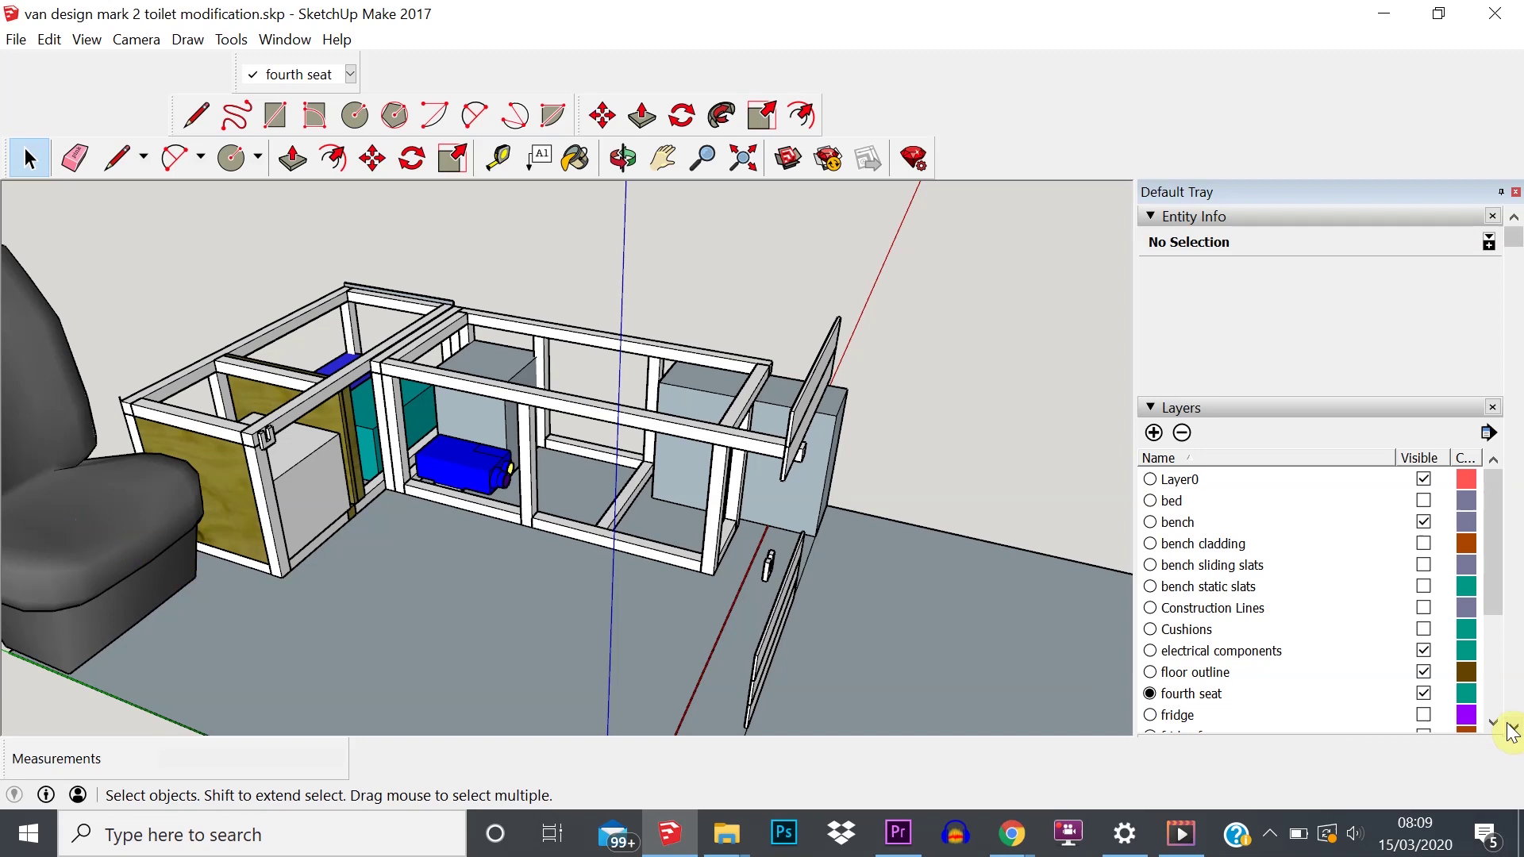
left_click(1422, 691)
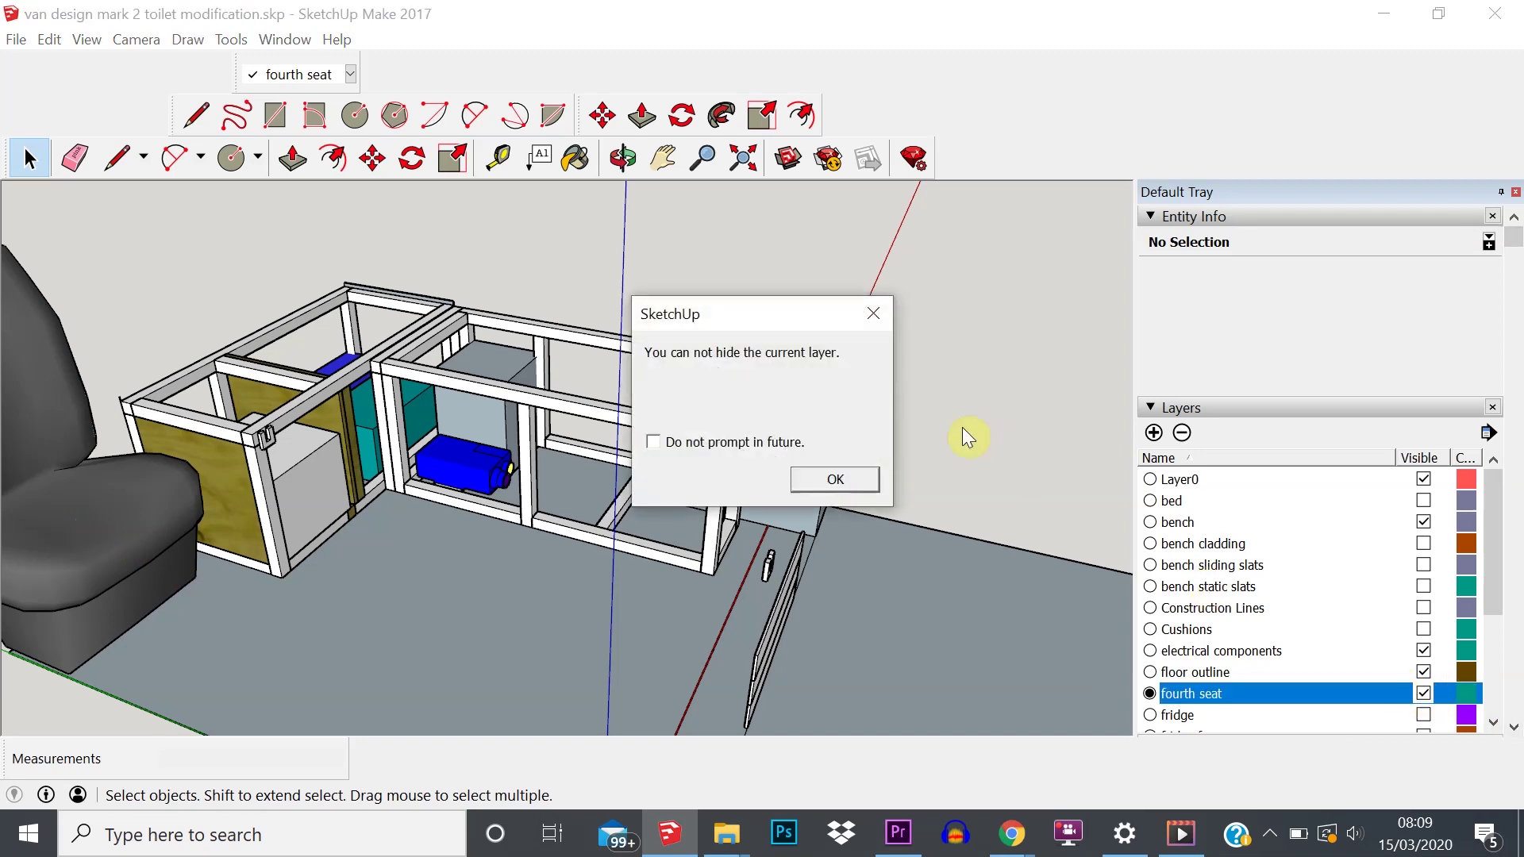
left_click(835, 478)
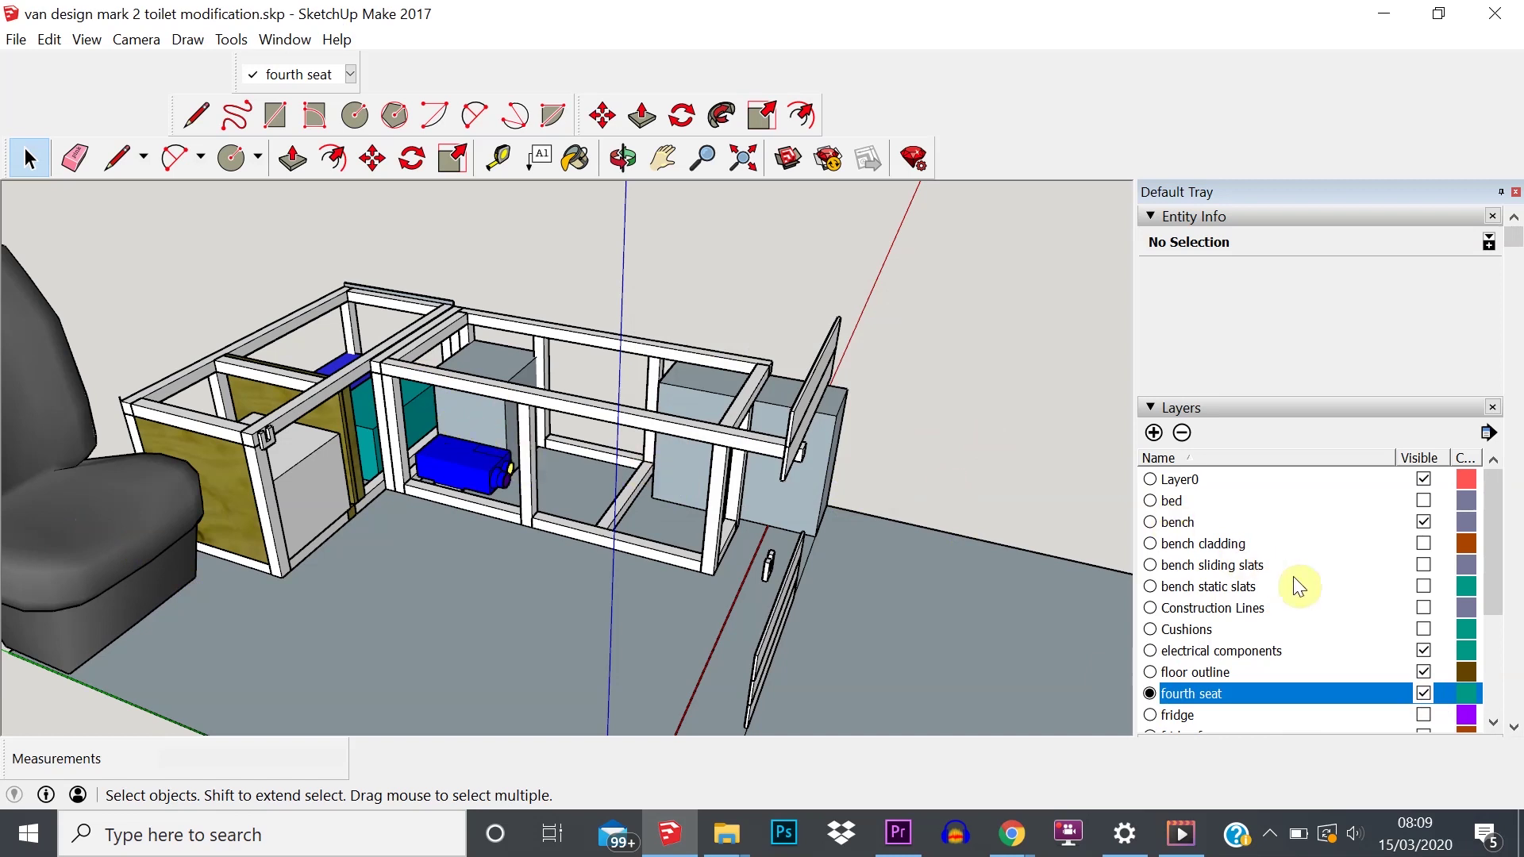
scroll(1297, 589, "down", 3)
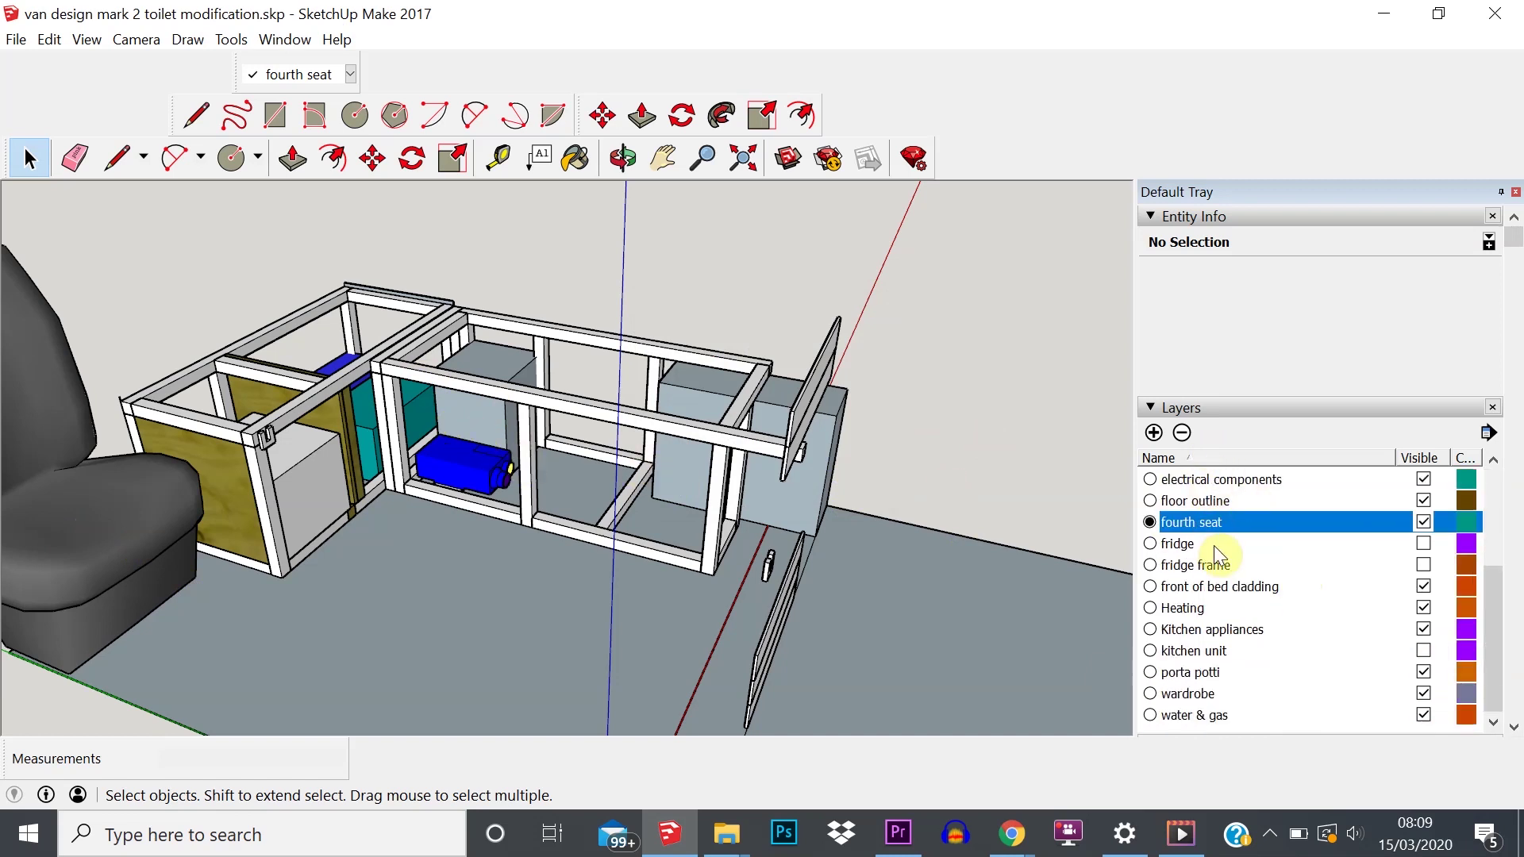
scroll(1212, 548, "down", 2)
- Delete the water & gas layer, moving its contents to the default layer
left_click(1374, 620)
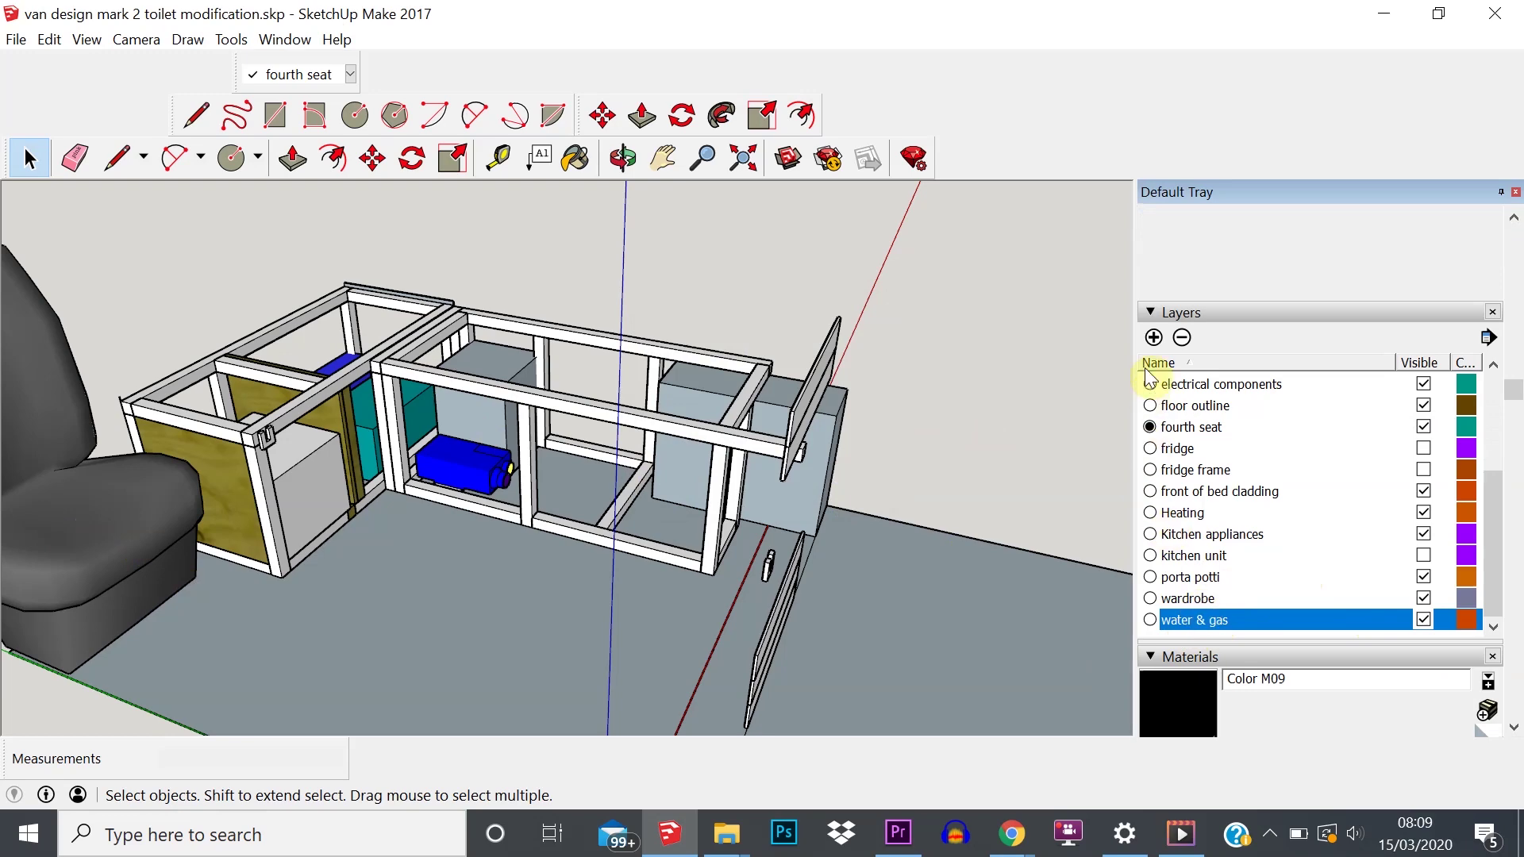
left_click(1181, 338)
left_click(592, 441)
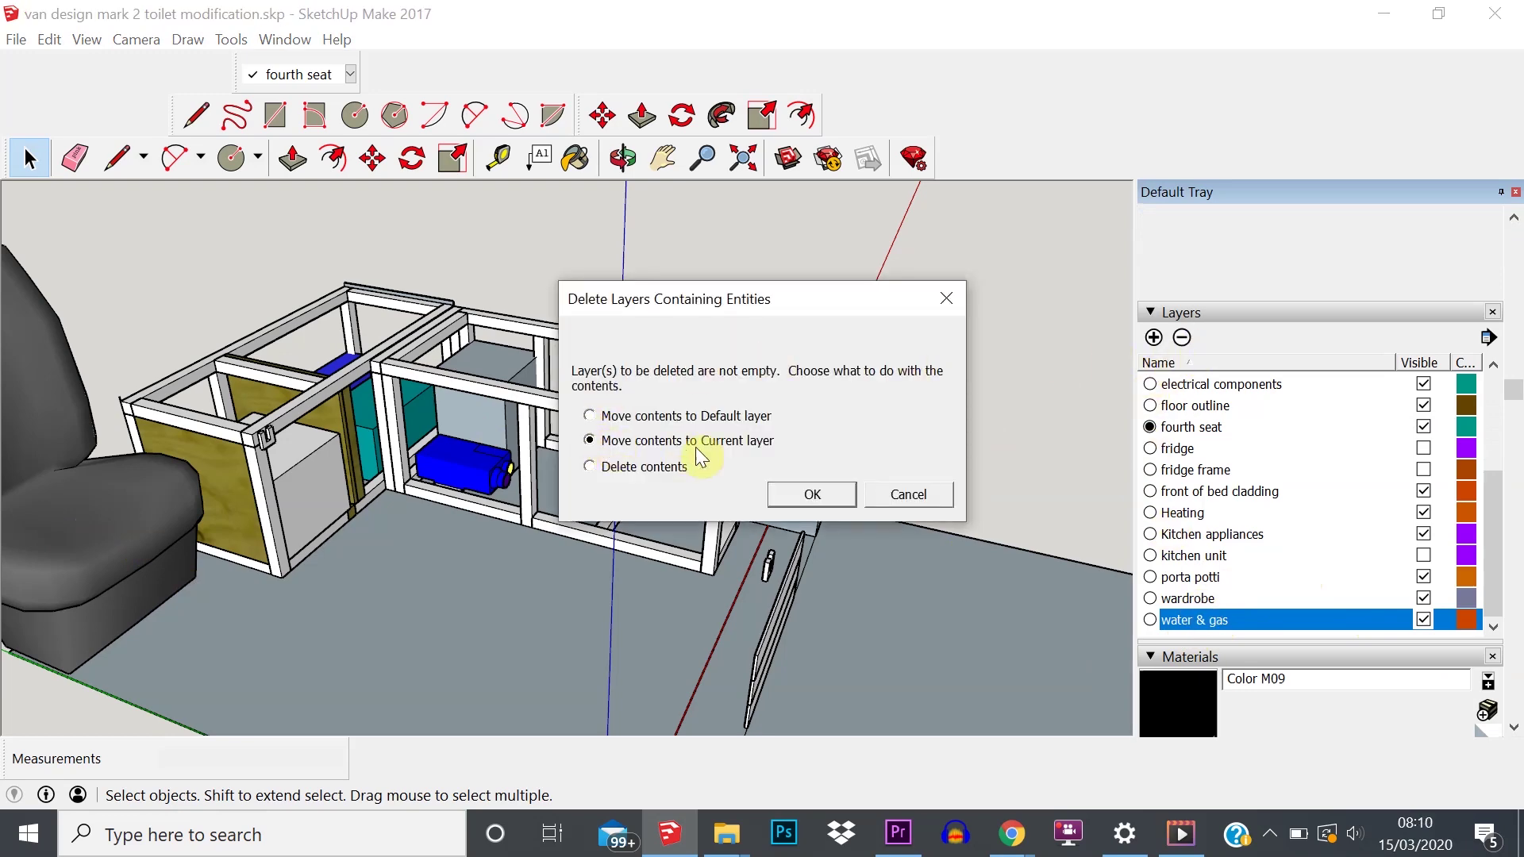
left_click(698, 416)
left_click(811, 493)
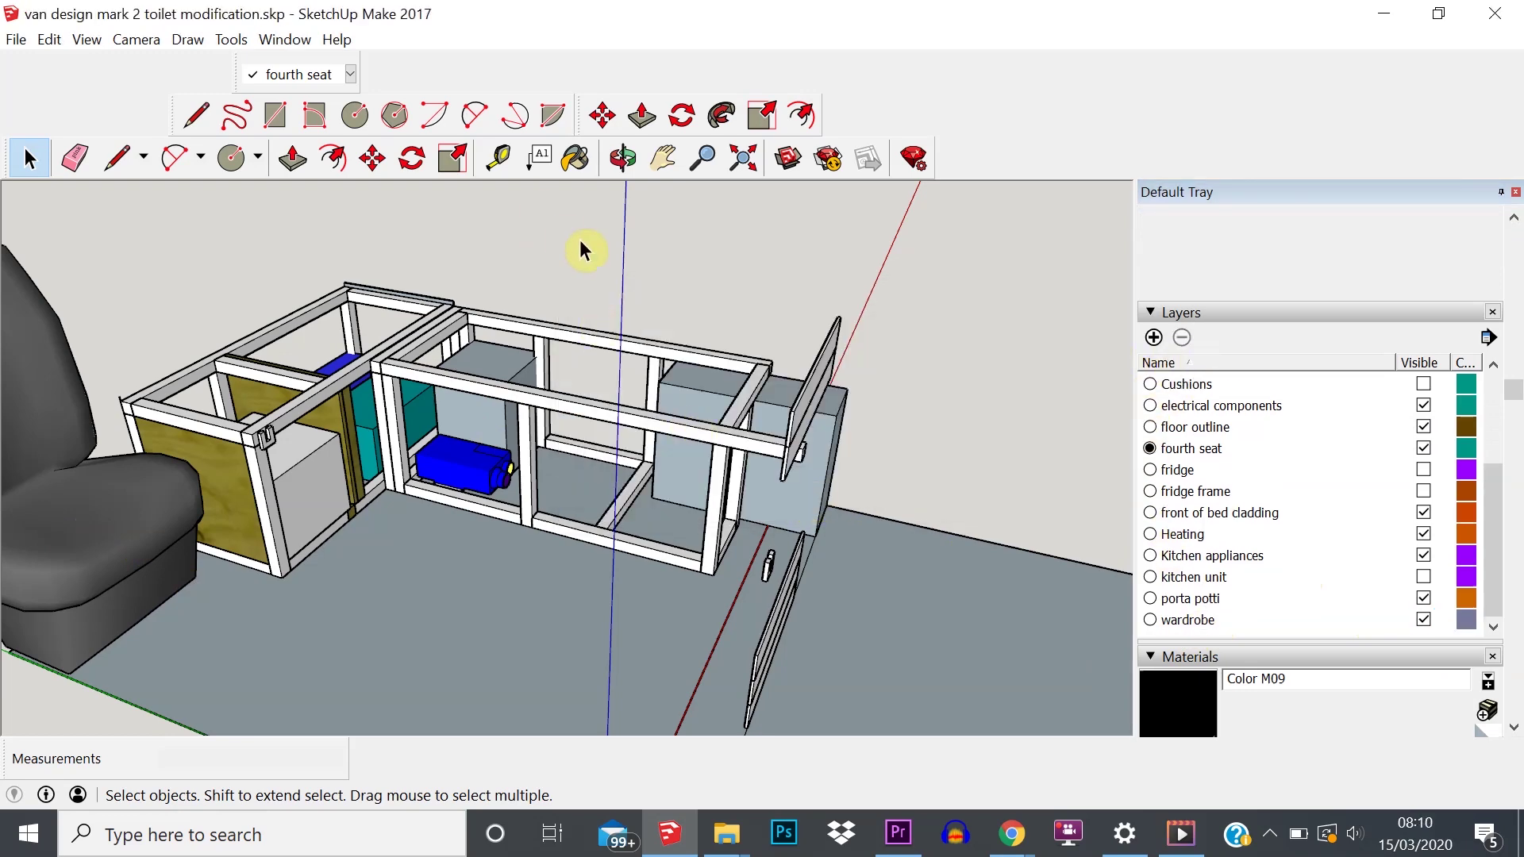
- Orbit around the van to view the floor and frame from several angles
middle_click_drag(639, 265, 397, 330)
scroll(403, 331, "down", 3)
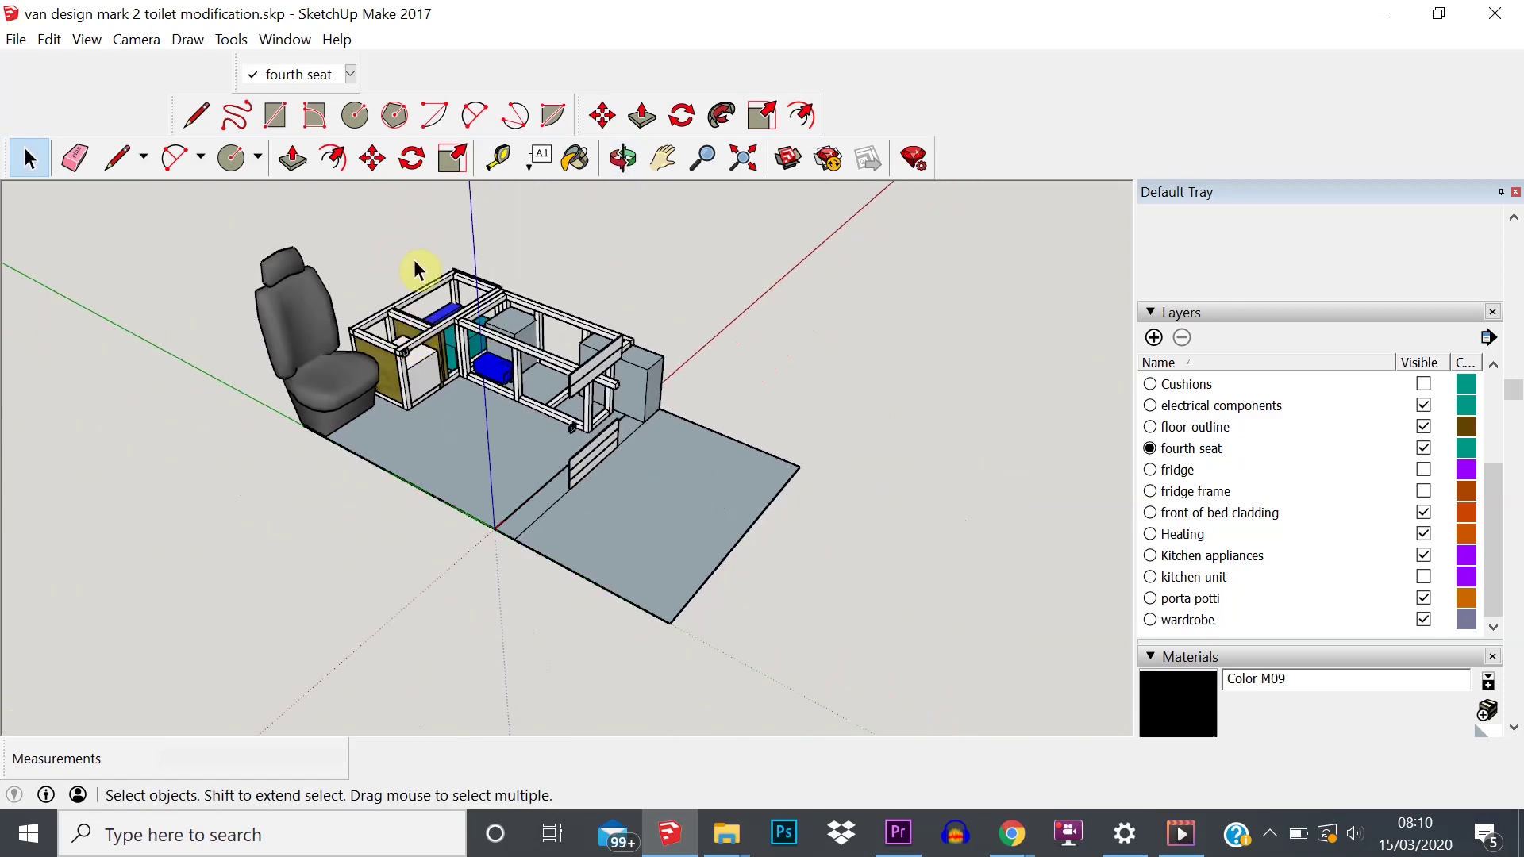
scroll(413, 261, "up", 3)
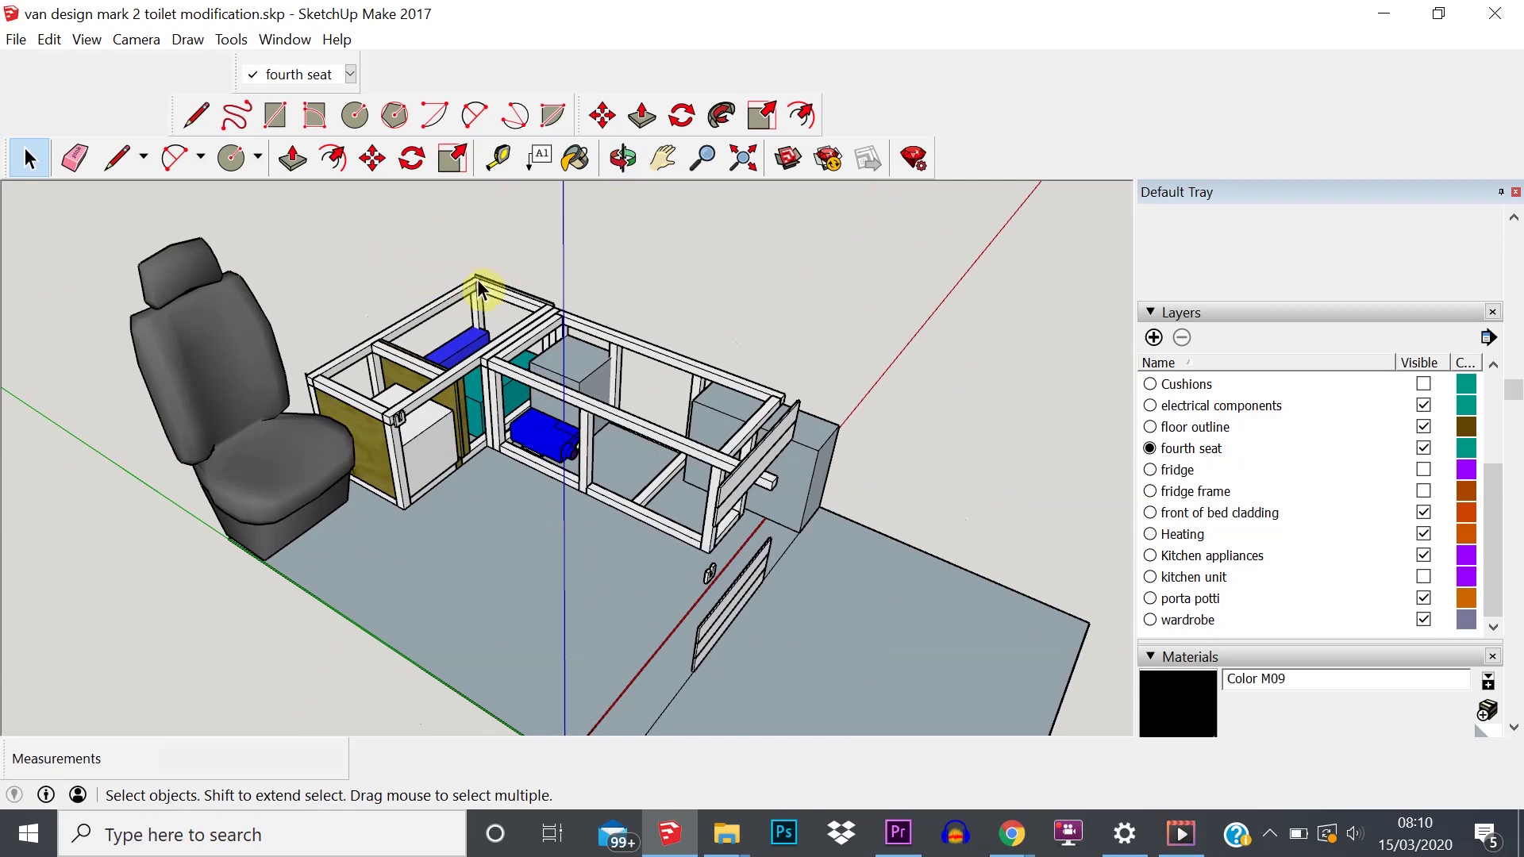
middle_click_drag(480, 291, 634, 238)
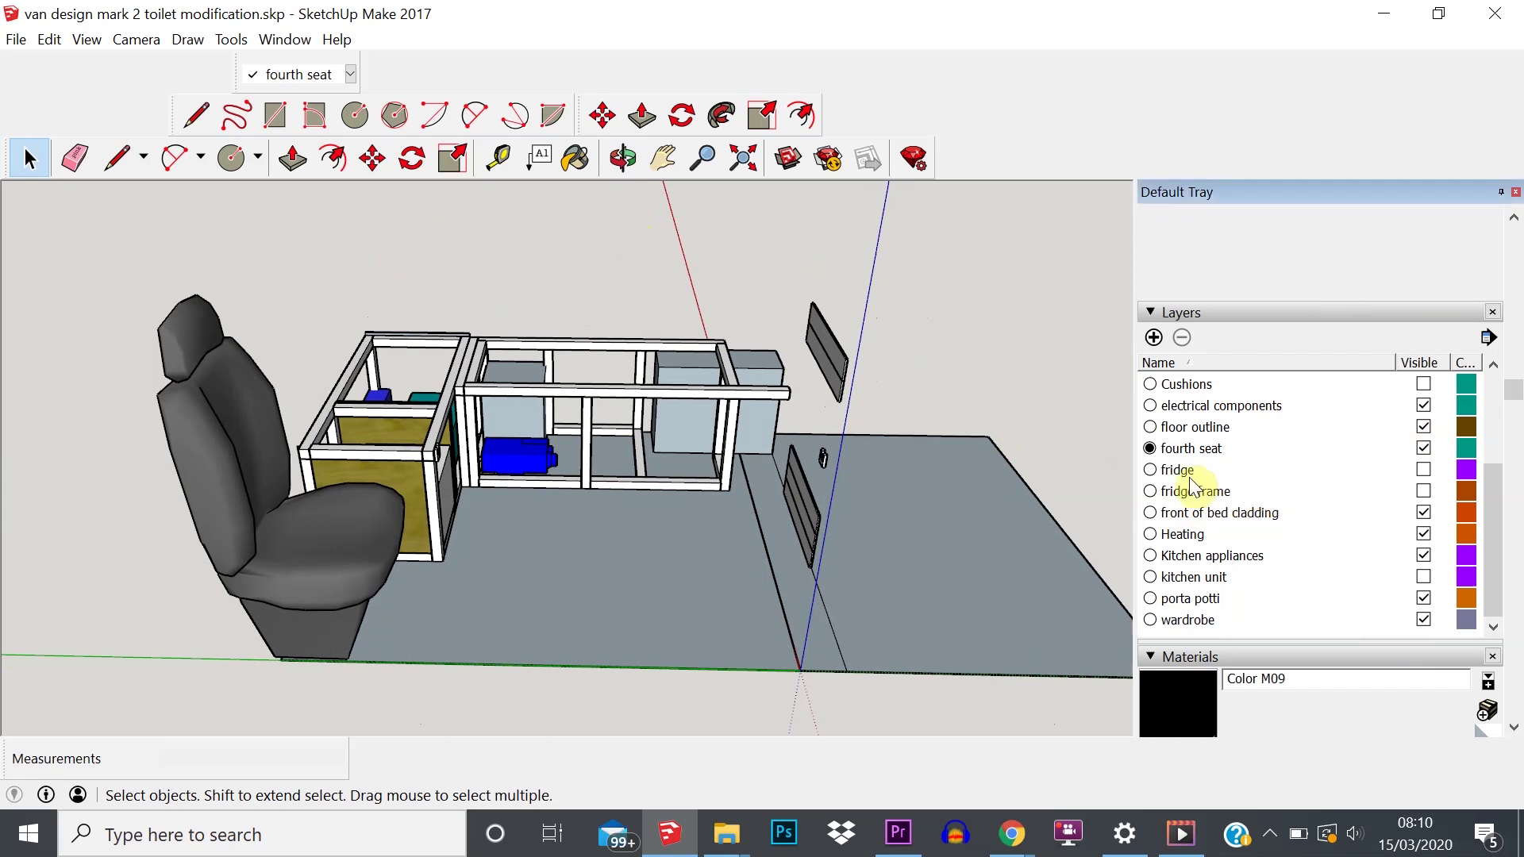
left_click_drag(1027, 349, 881, 313)
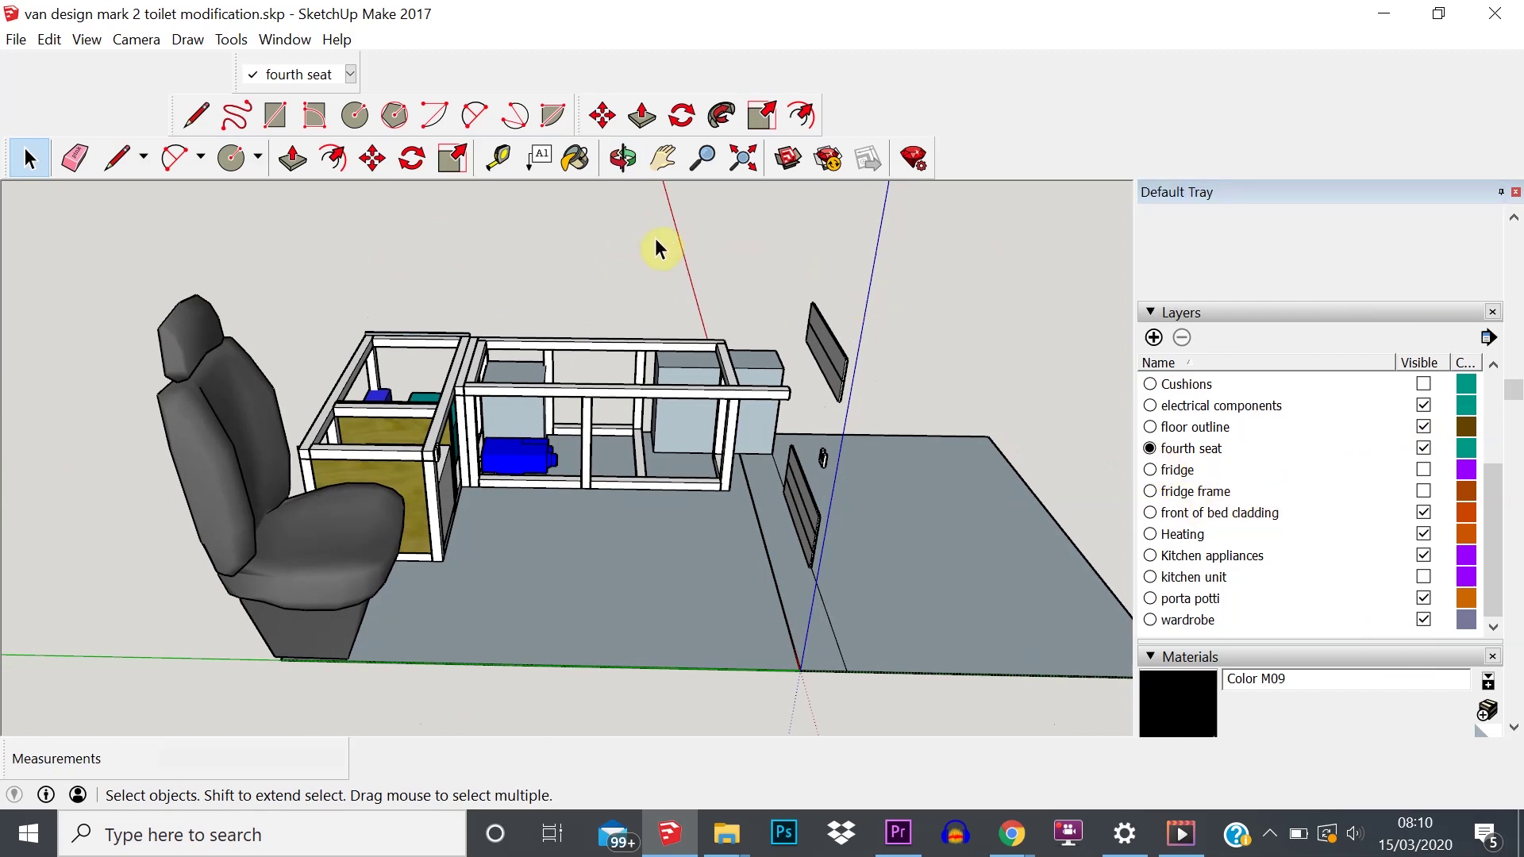
mouse_move(775, 295)
middle_mouse_down()
mouse_move(684, 299)
mouse_move(754, 310)
middle_mouse_up()
scroll(1260, 456, "down", 2)
scroll(1326, 457, "up", 1)
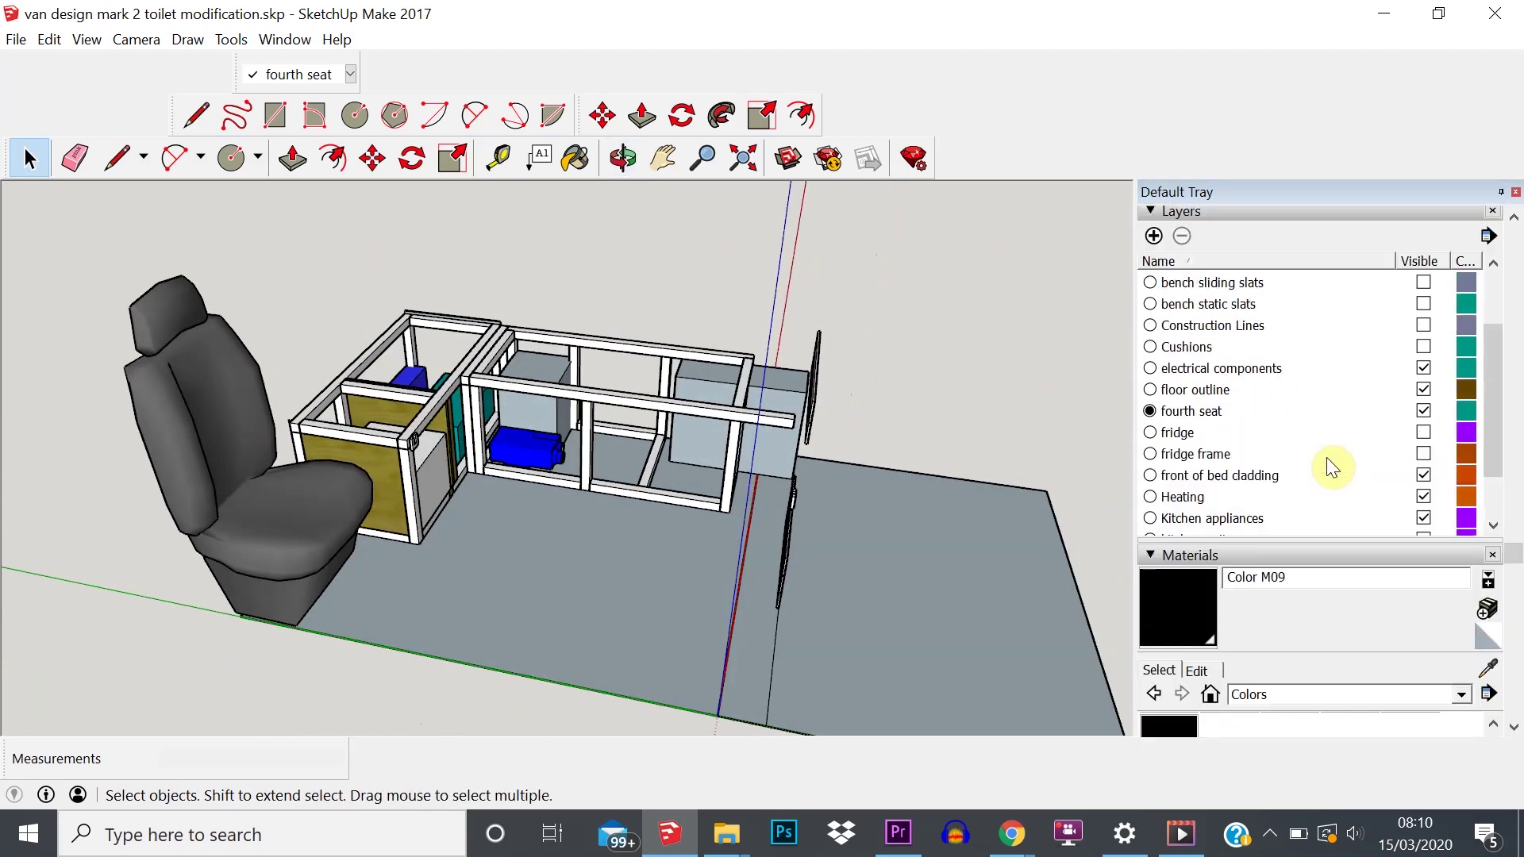
scroll(1403, 349, "up", 3)
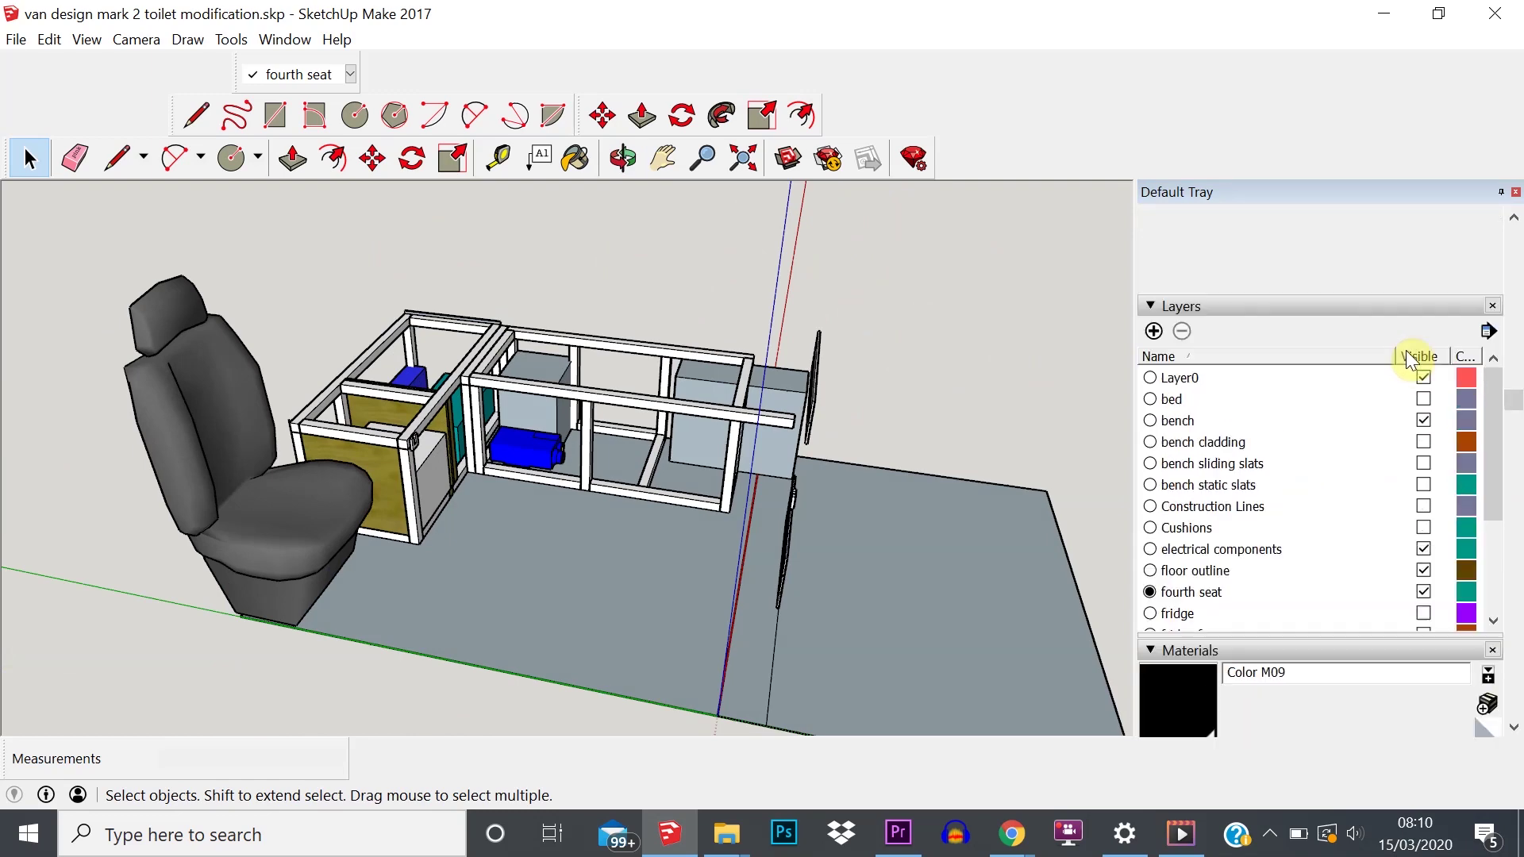
- Show the bed, bench cladding, bench sliding slats, bench static slats and Cushions layers
left_click(1423, 399)
left_click(1424, 441)
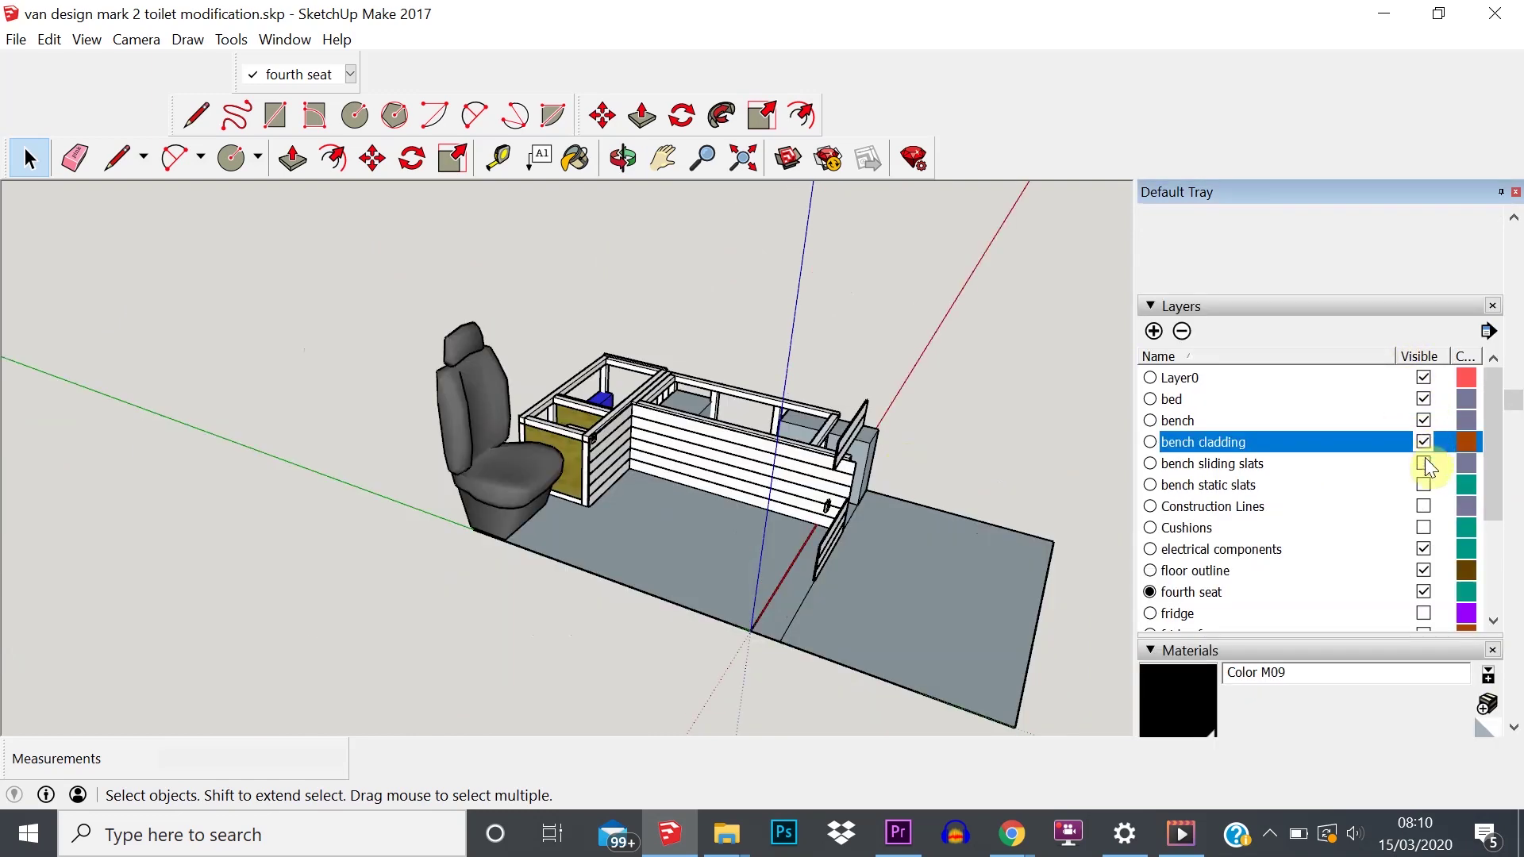
left_click(1423, 463)
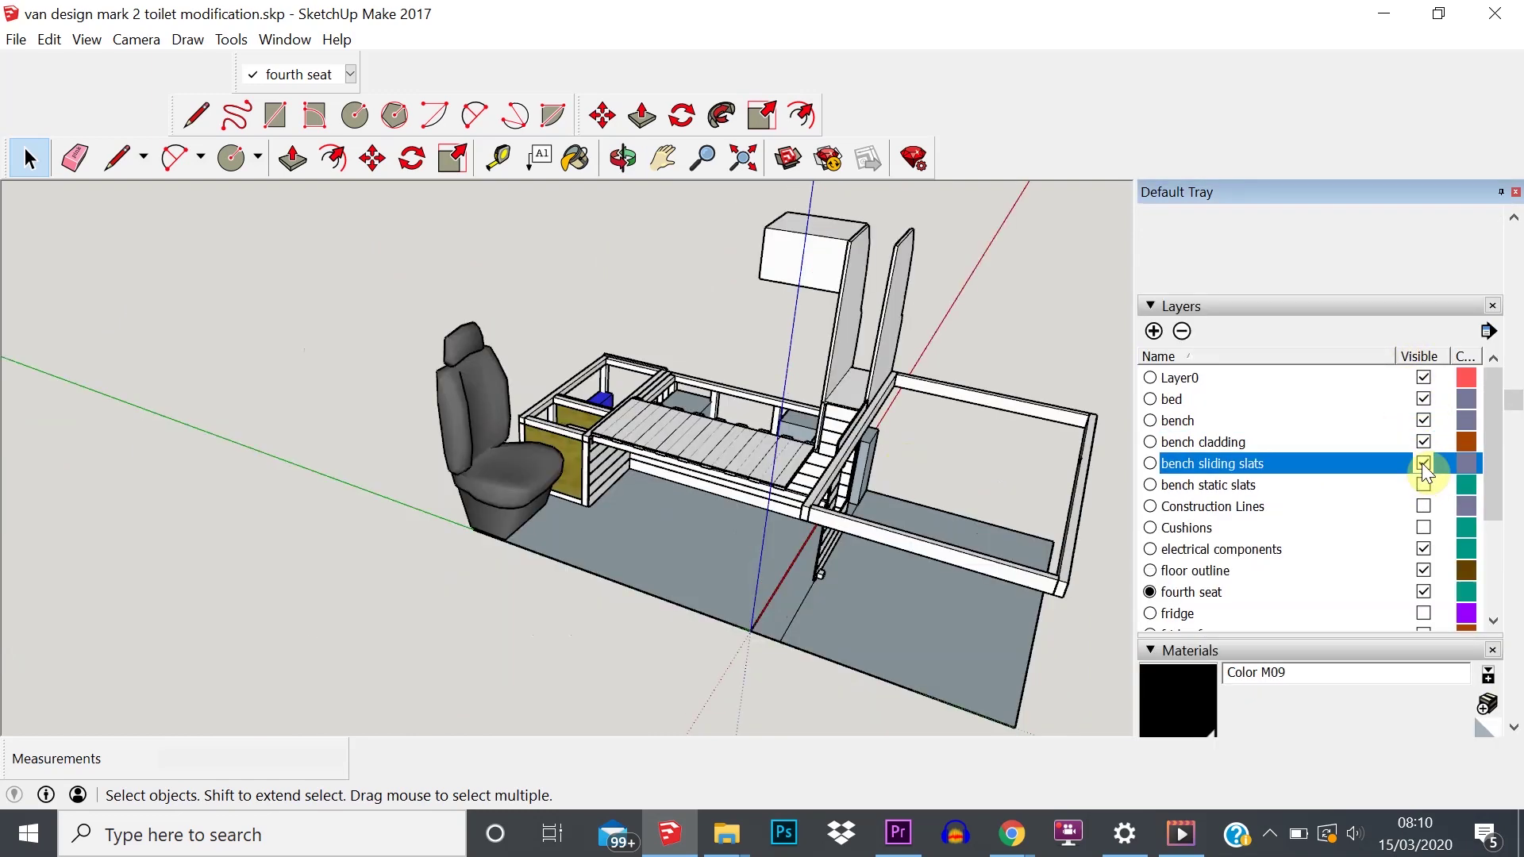
left_click(1422, 488)
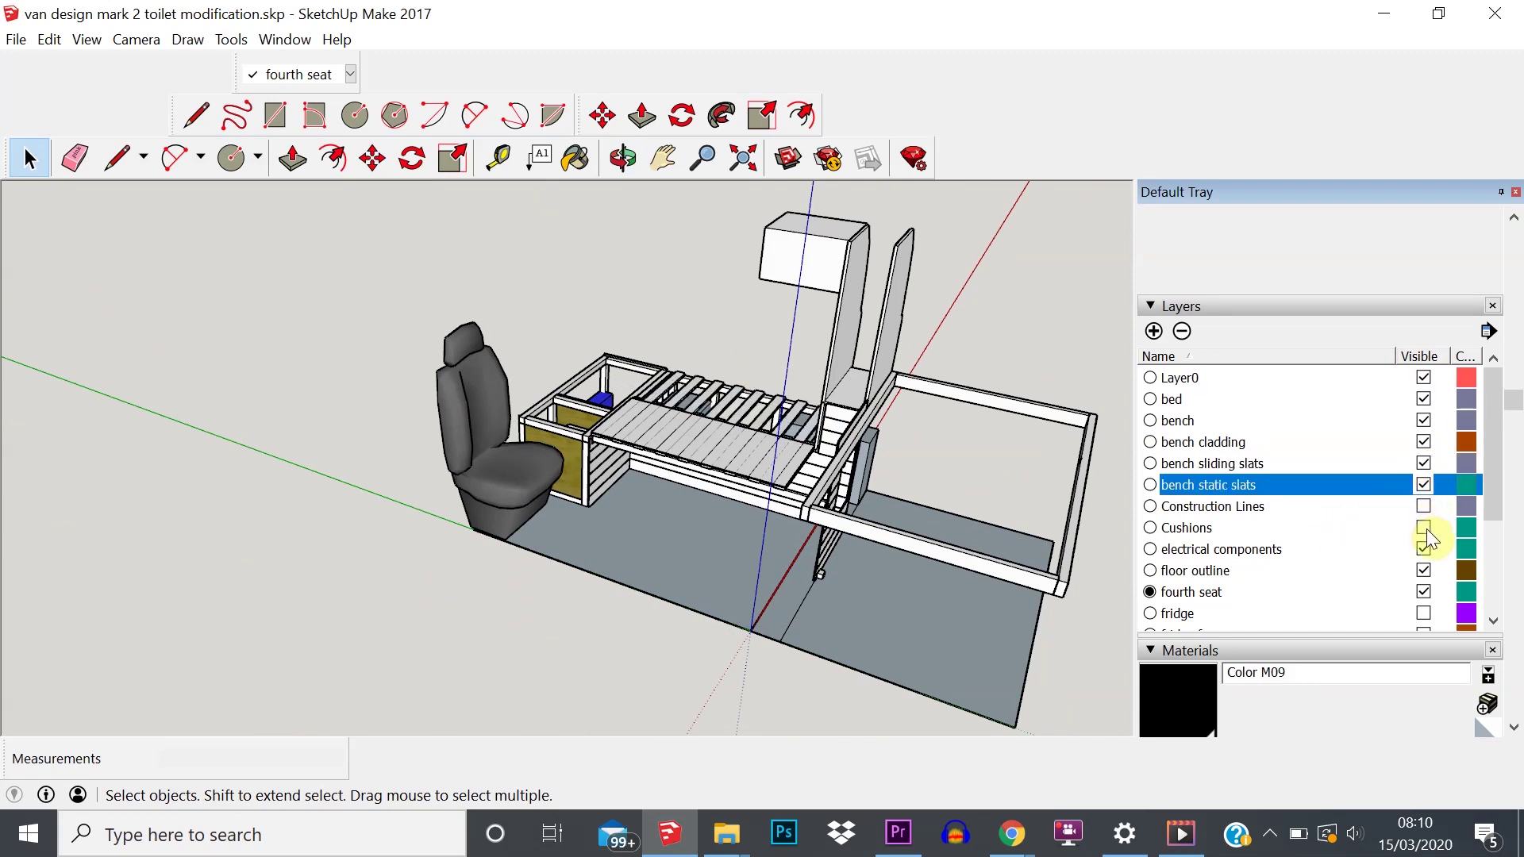
left_click(1423, 528)
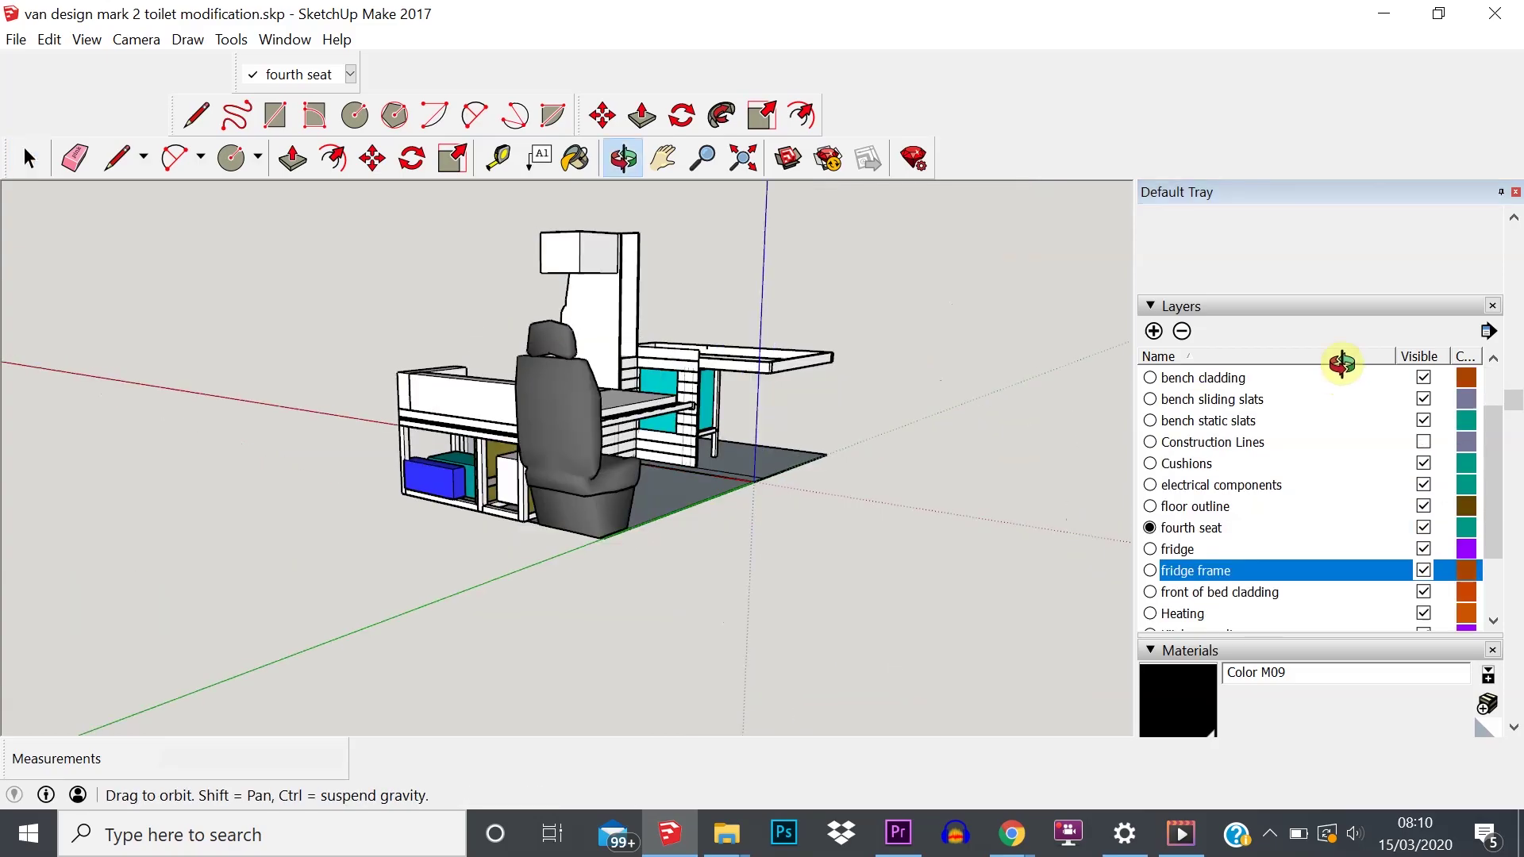
mouse_move(1335, 366)
middle_mouse_down()
mouse_move(804, 407)
mouse_move(670, 439)
middle_mouse_up()
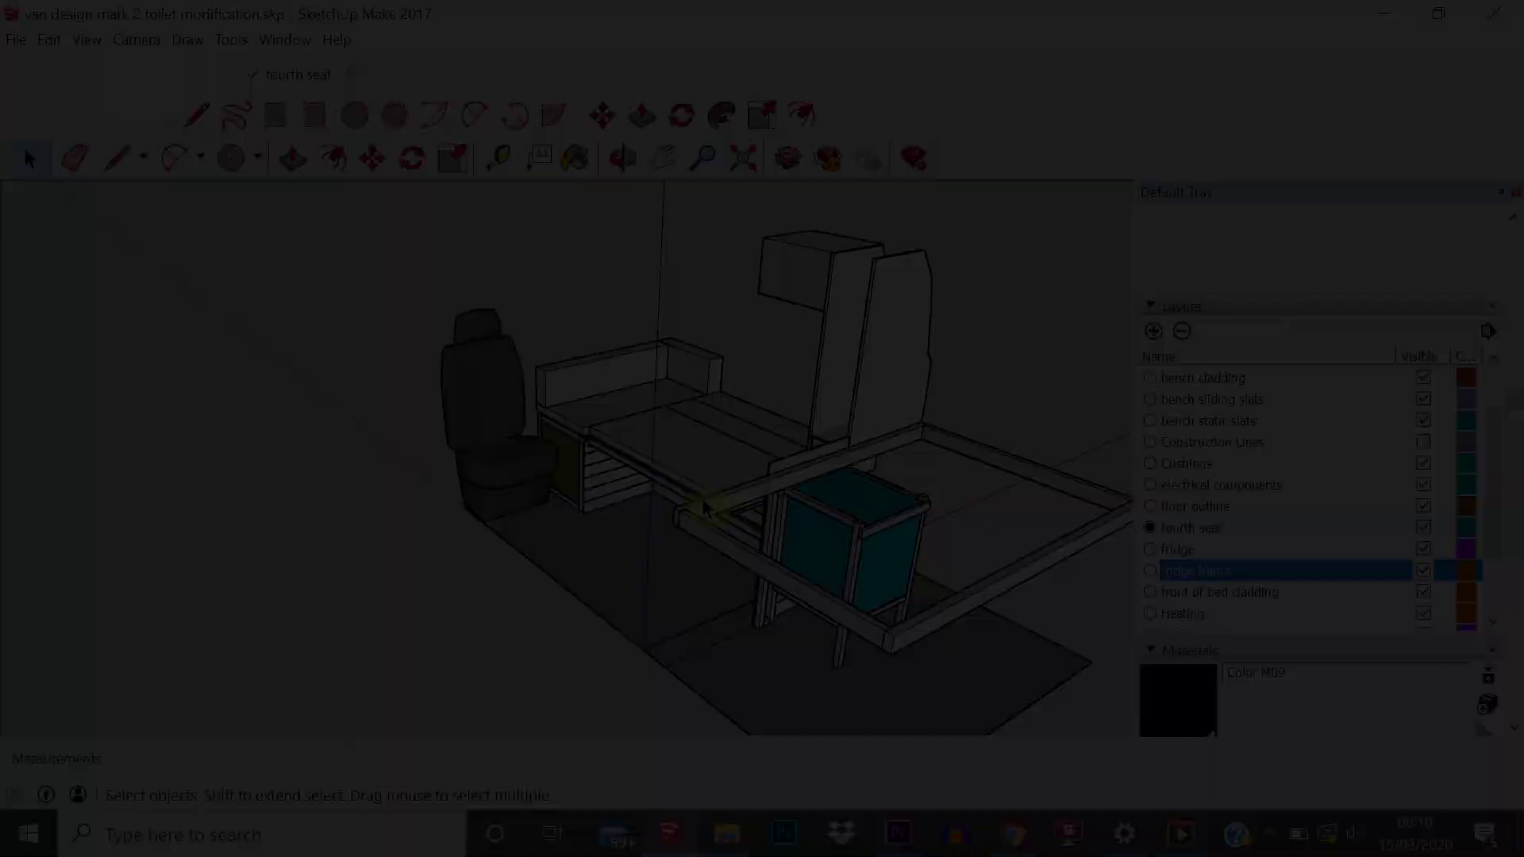